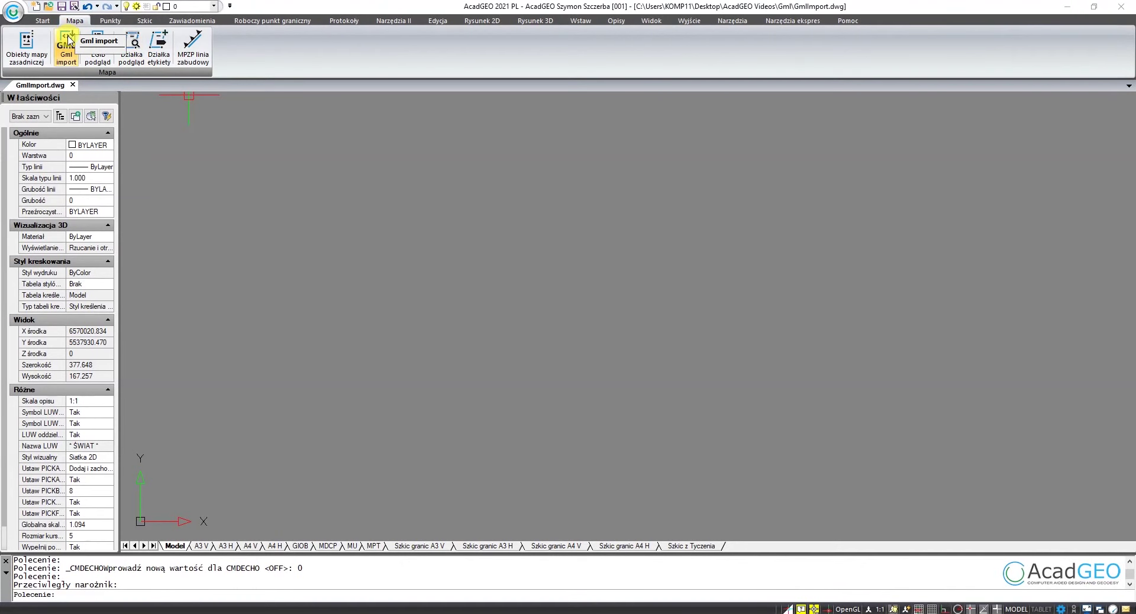
Import 210524_Zbiór danych GML.gml into GmlImport.dwg and zoom into the imported map.
left_click(68, 43)
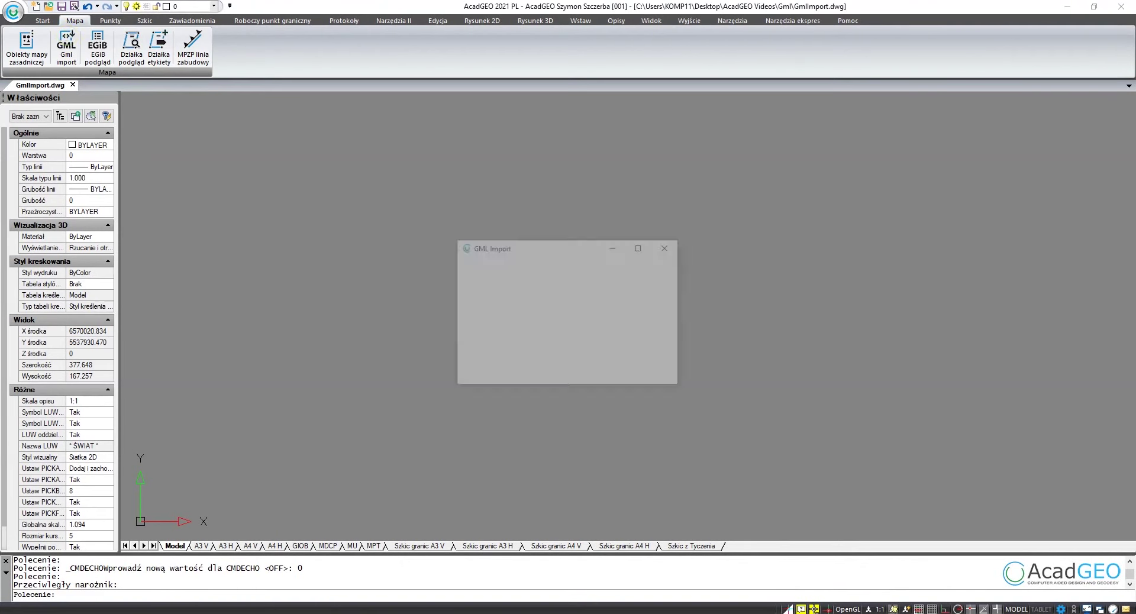
left_click(661, 305)
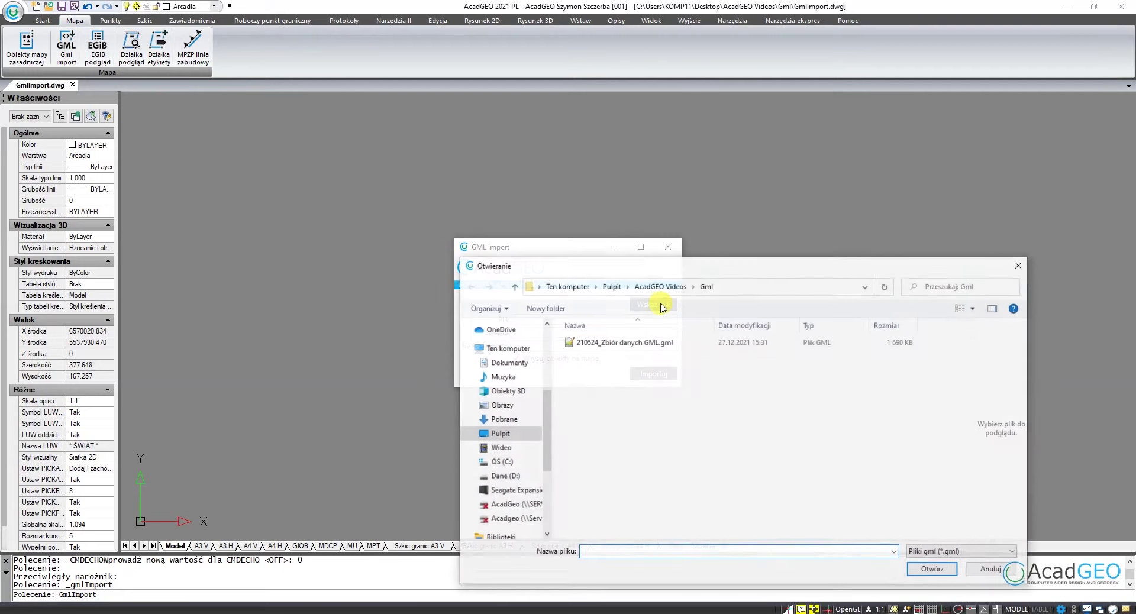
left_click(643, 342)
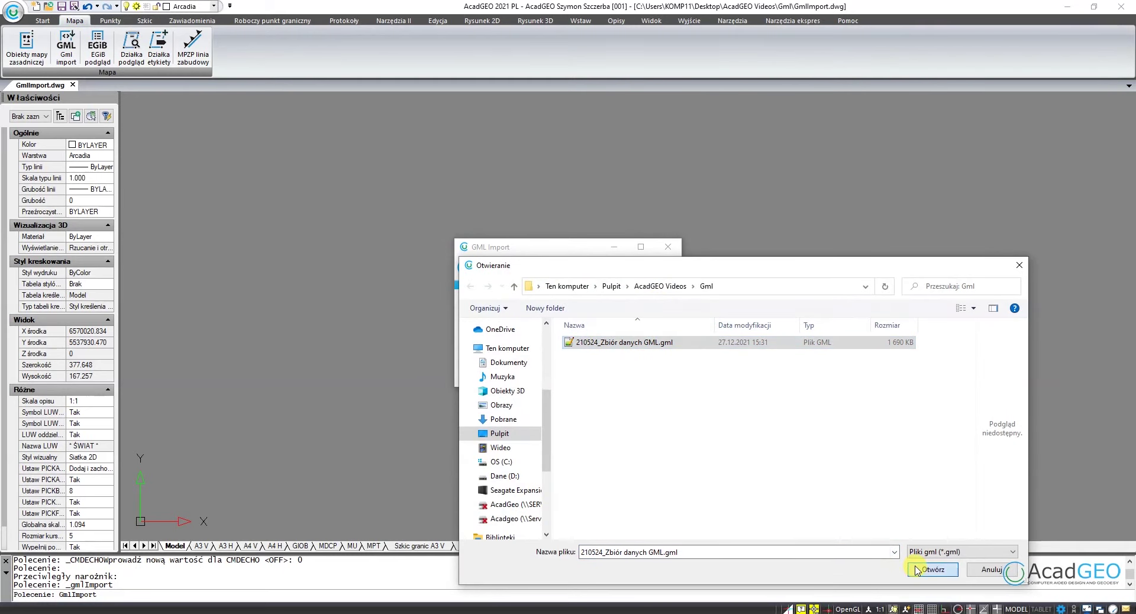
left_click(917, 571)
left_click(657, 374)
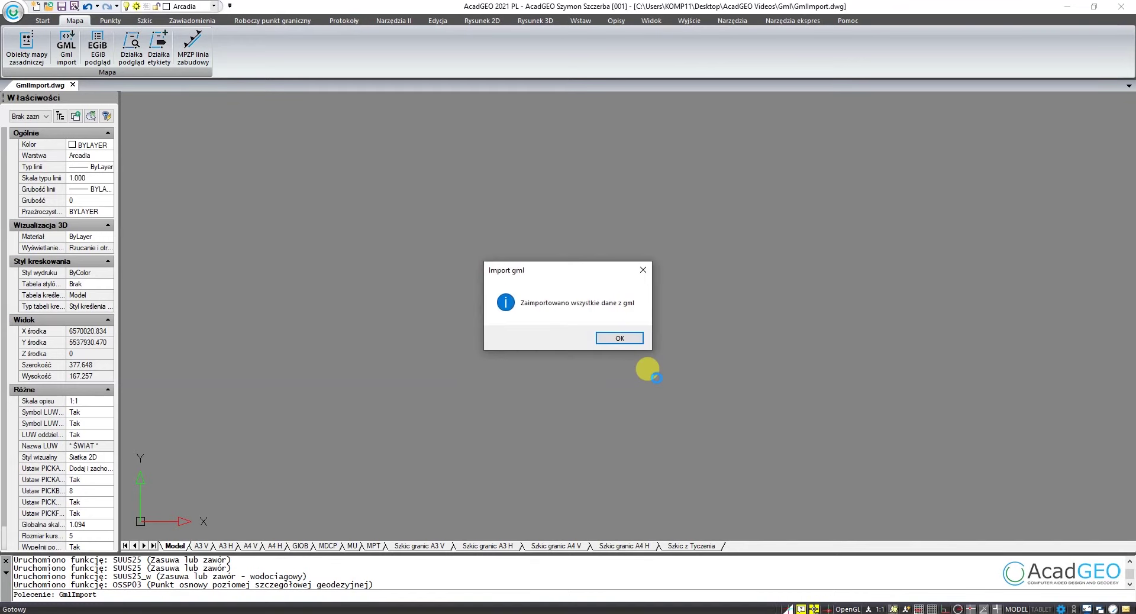
left_click(609, 338)
scroll(485, 247, "up", 2)
scroll(509, 243, "up", 2)
scroll(529, 232, "up", 2)
scroll(537, 241, "up", 2)
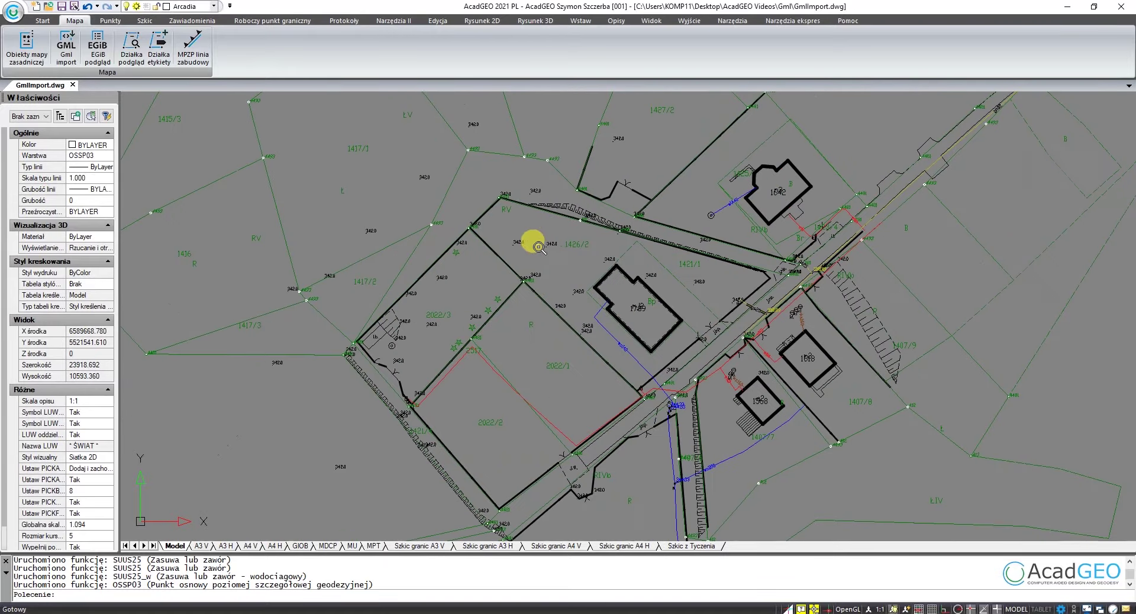
middle_click_drag(537, 248, 539, 218)
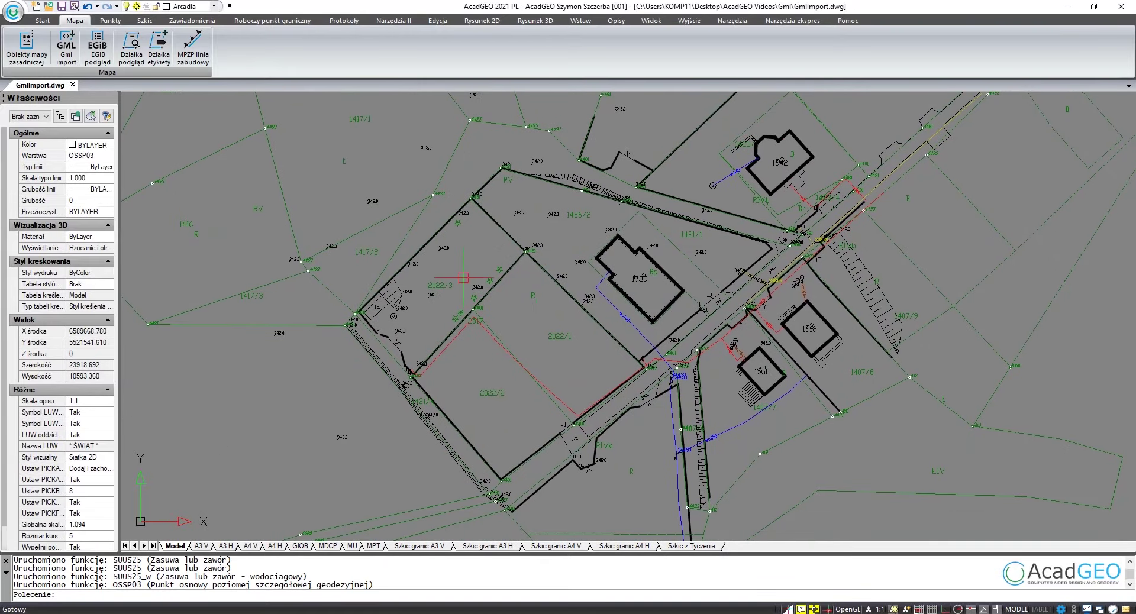
Review the register extract of parcel 2022/1, including its buildings and boundary points.
left_click(97, 50)
left_click(520, 296)
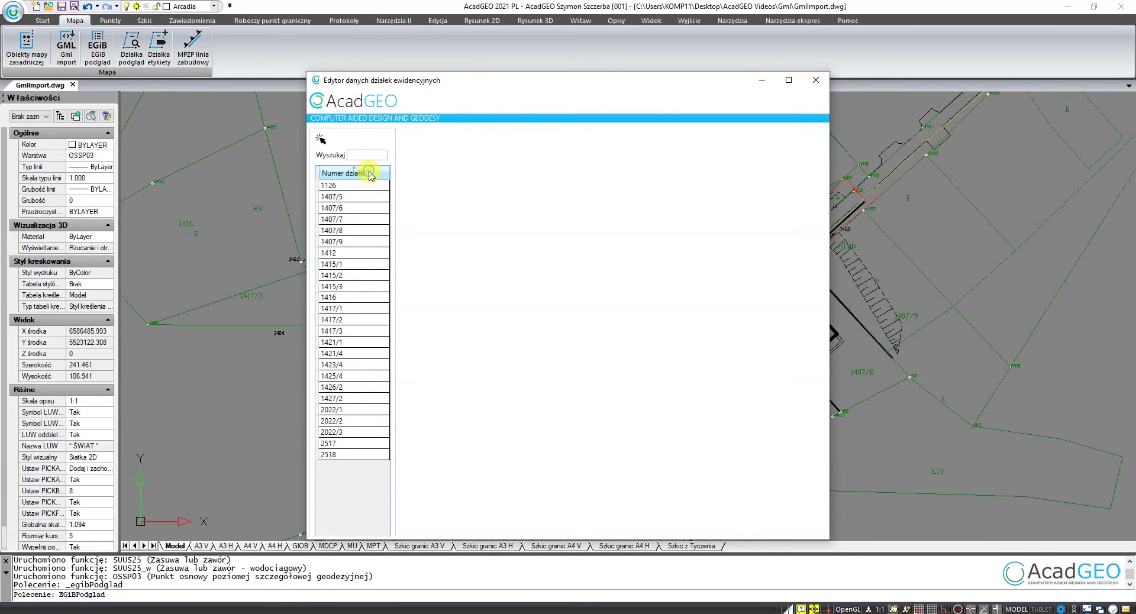
left_click(319, 141)
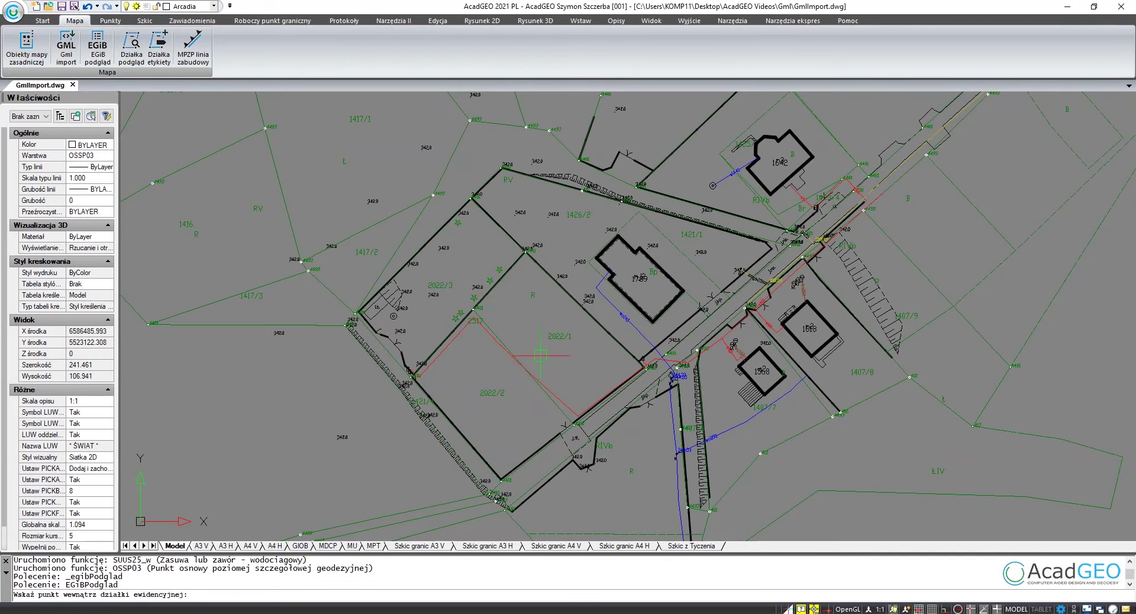
left_click(570, 368)
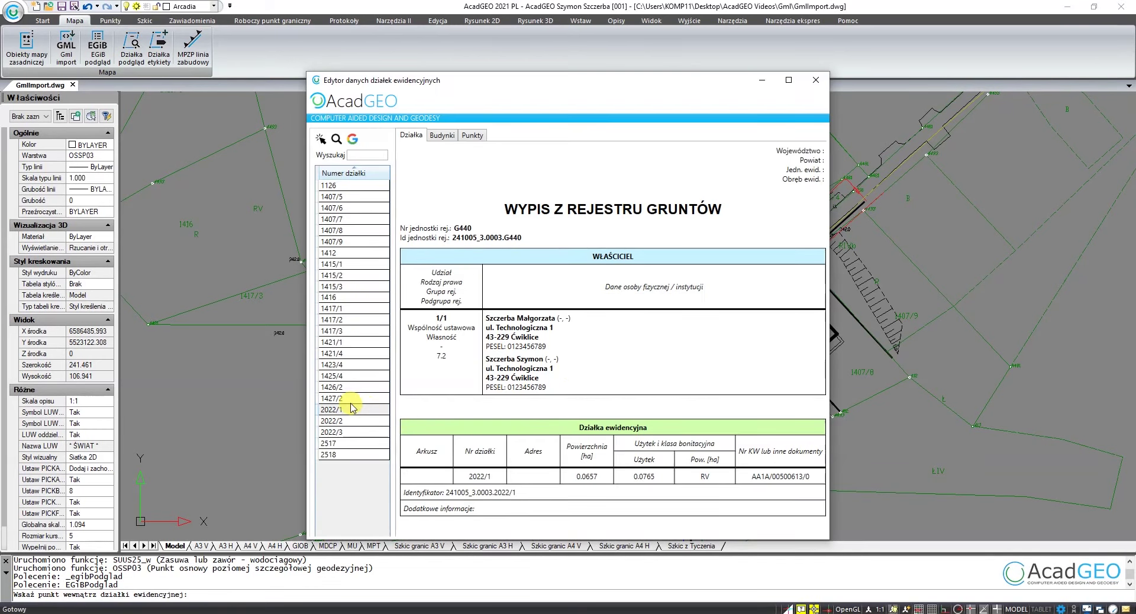
left_click(440, 137)
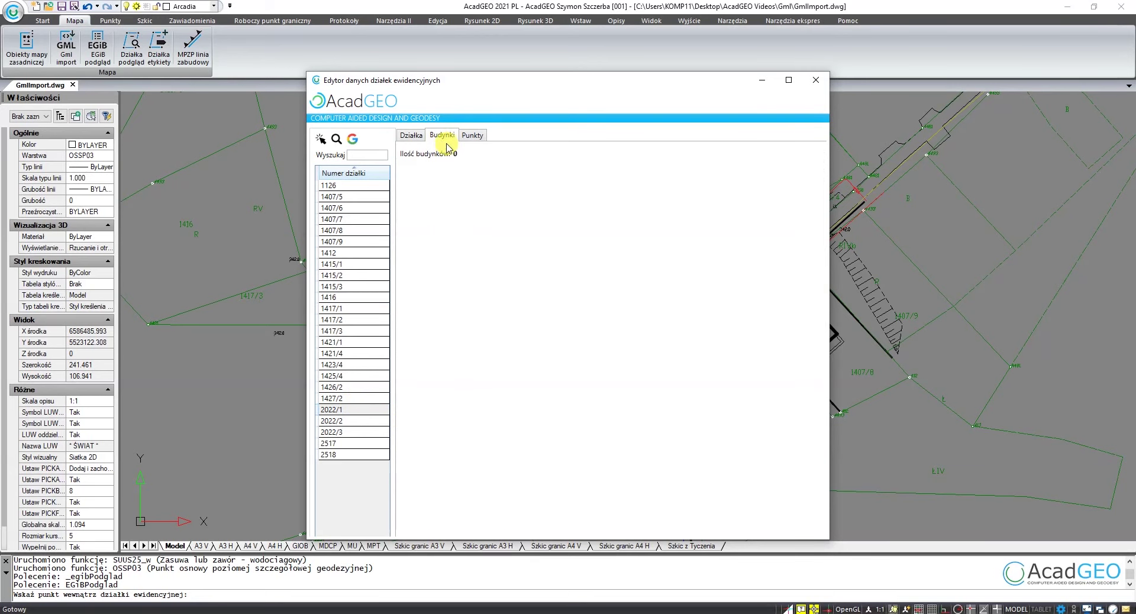
left_click(470, 136)
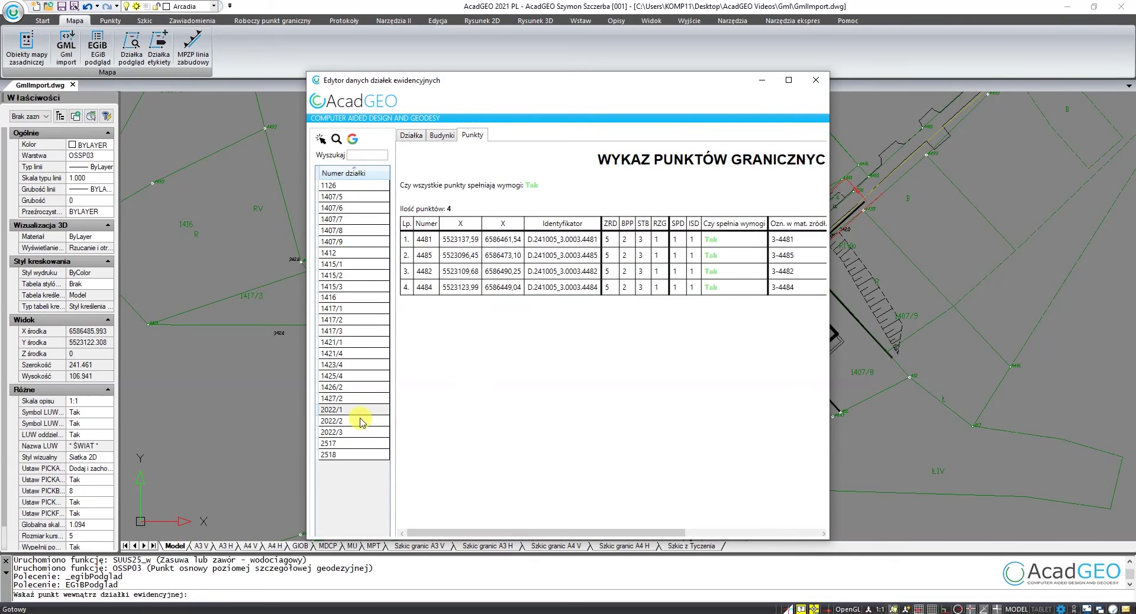
Preview parcels 2022/2 and 2022/3 outlined on the map, then close the parcel data.
left_click(361, 421)
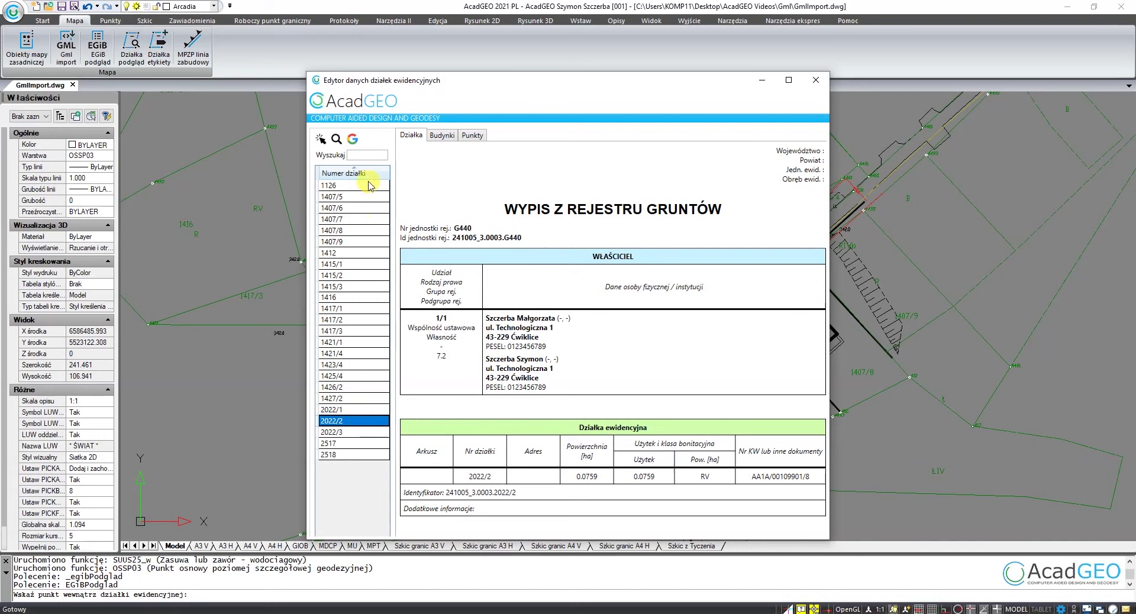
left_click(335, 139)
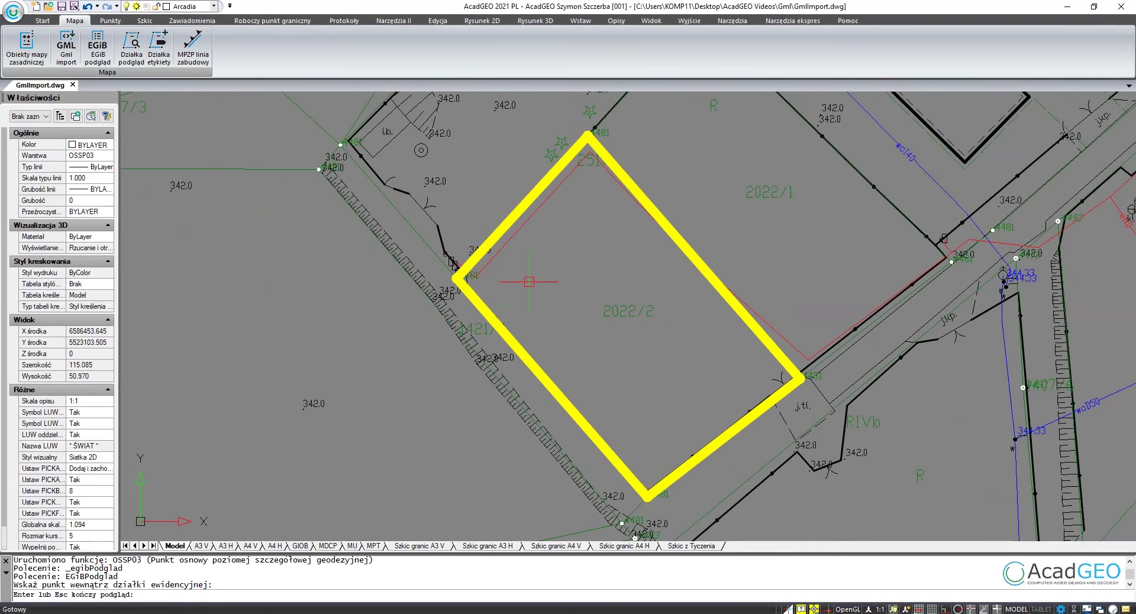
key("Return")
left_click(367, 435)
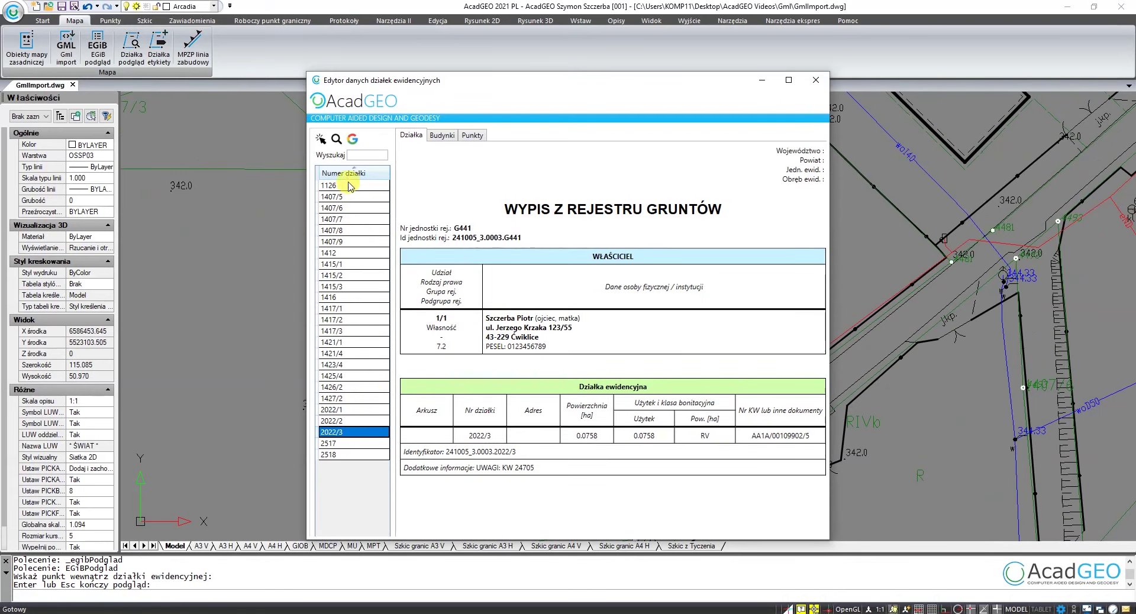
left_click(335, 140)
key("Return")
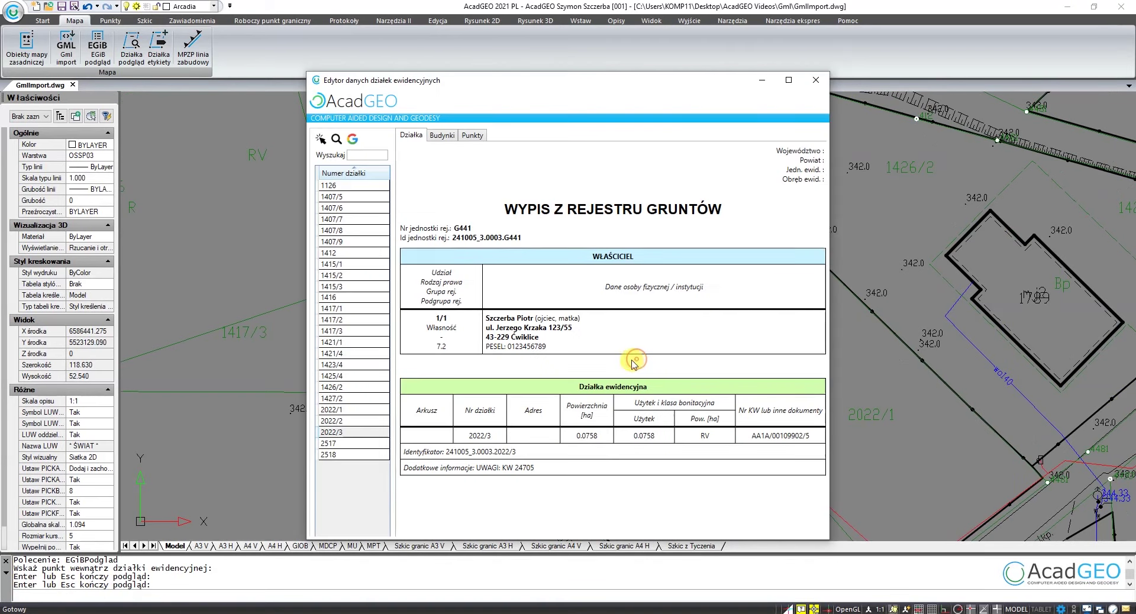
left_click(816, 80)
left_click(98, 51)
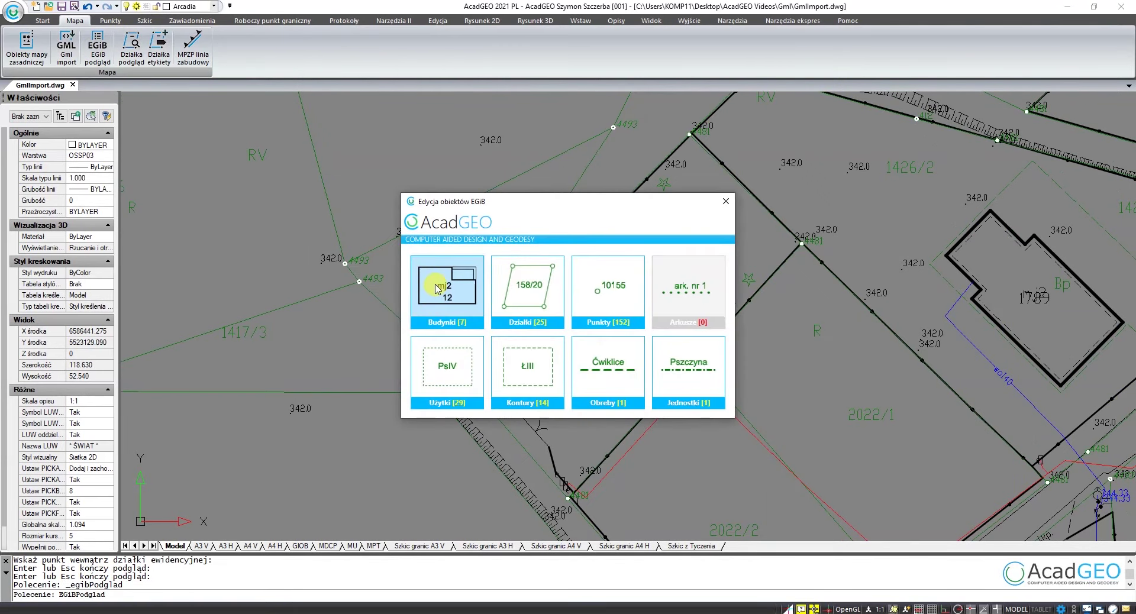
Pick building 1789 on the map and scroll through its register record.
left_click(437, 289)
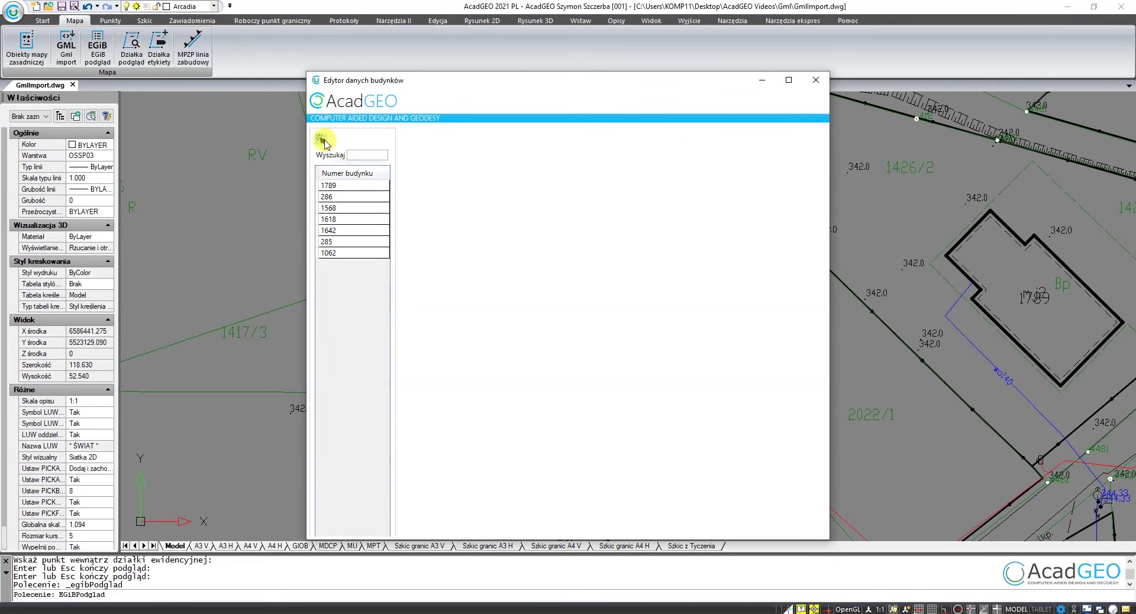
left_click(324, 142)
scroll(498, 342, "down", 3)
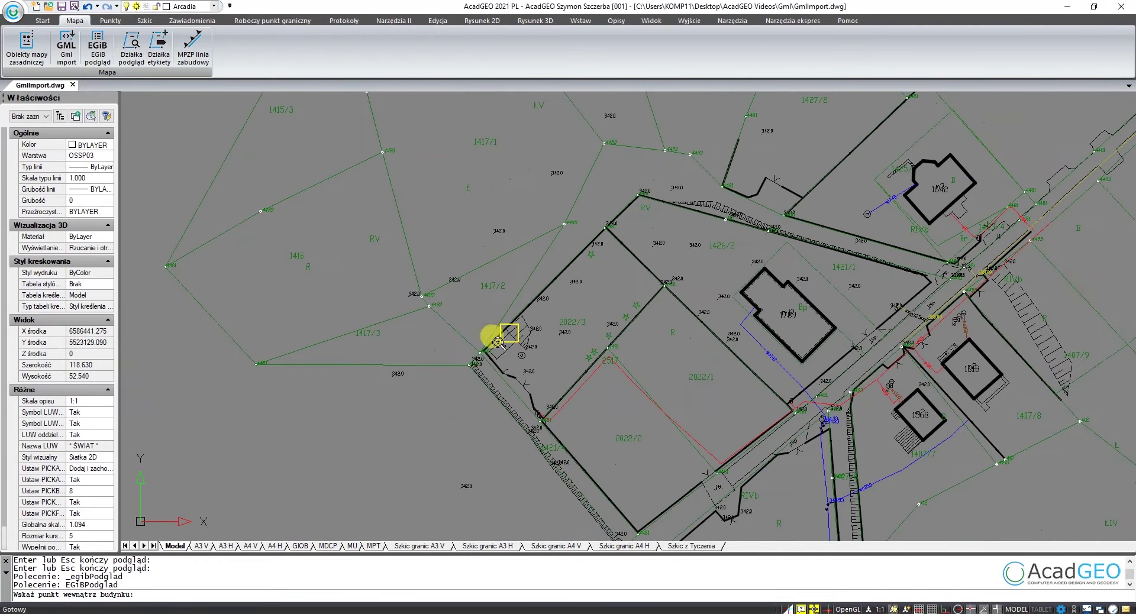
left_click(788, 315)
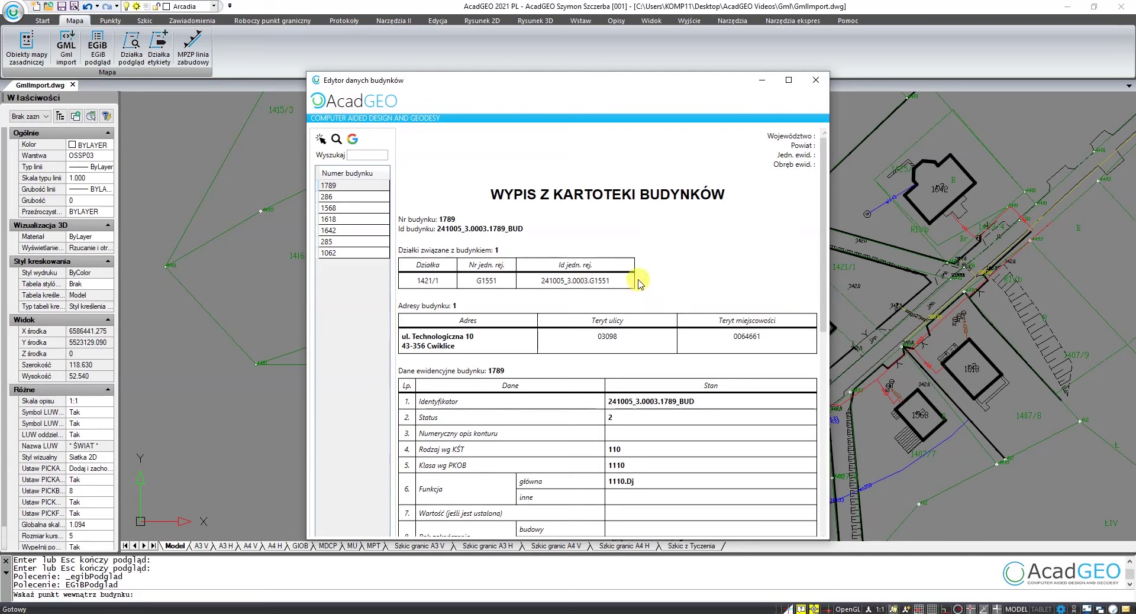
scroll(657, 286, "down", 2)
scroll(681, 319, "down", 2)
scroll(692, 367, "down", 1)
scroll(686, 391, "down", 2)
scroll(684, 401, "down", 1)
scroll(674, 411, "down", 1)
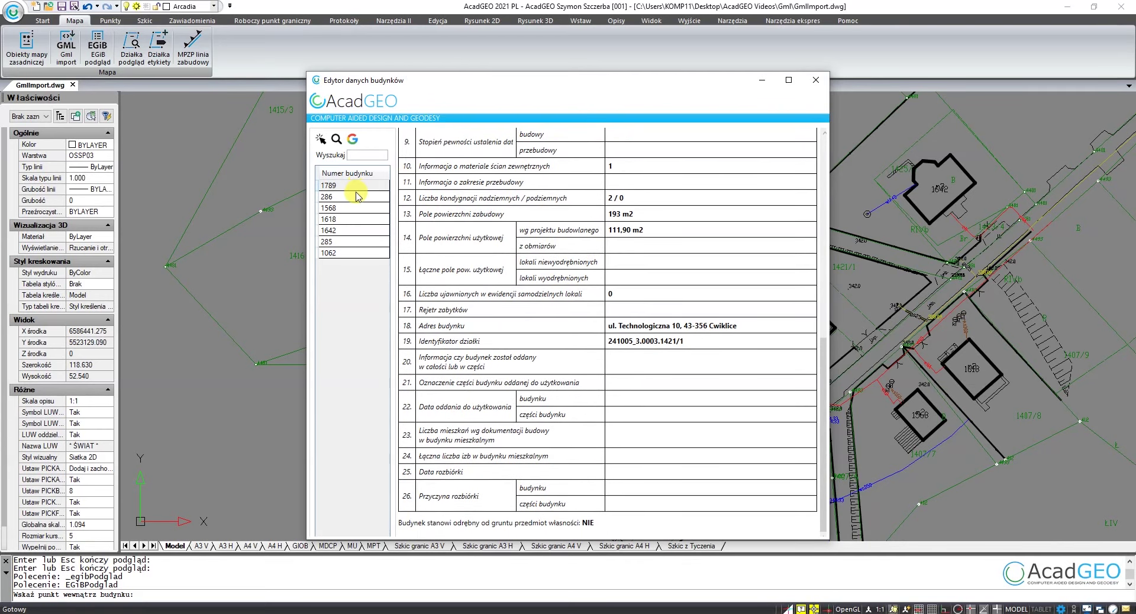
Preview buildings 286 and 1568 highlighted on the map, then close the building data.
left_click(357, 196)
left_click(336, 140)
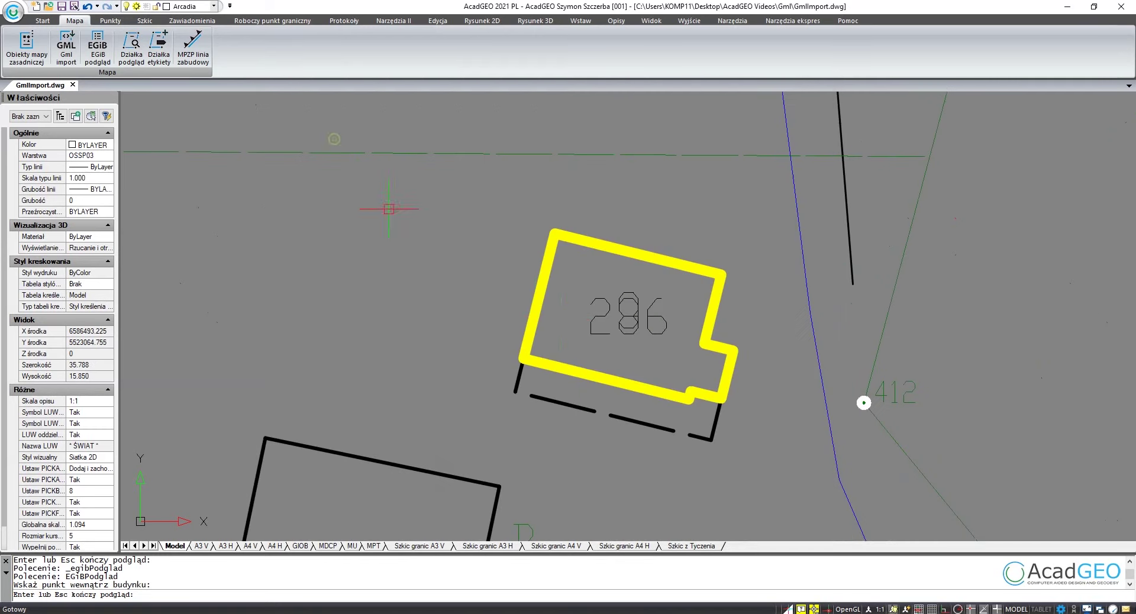
scroll(562, 322, "down", 5)
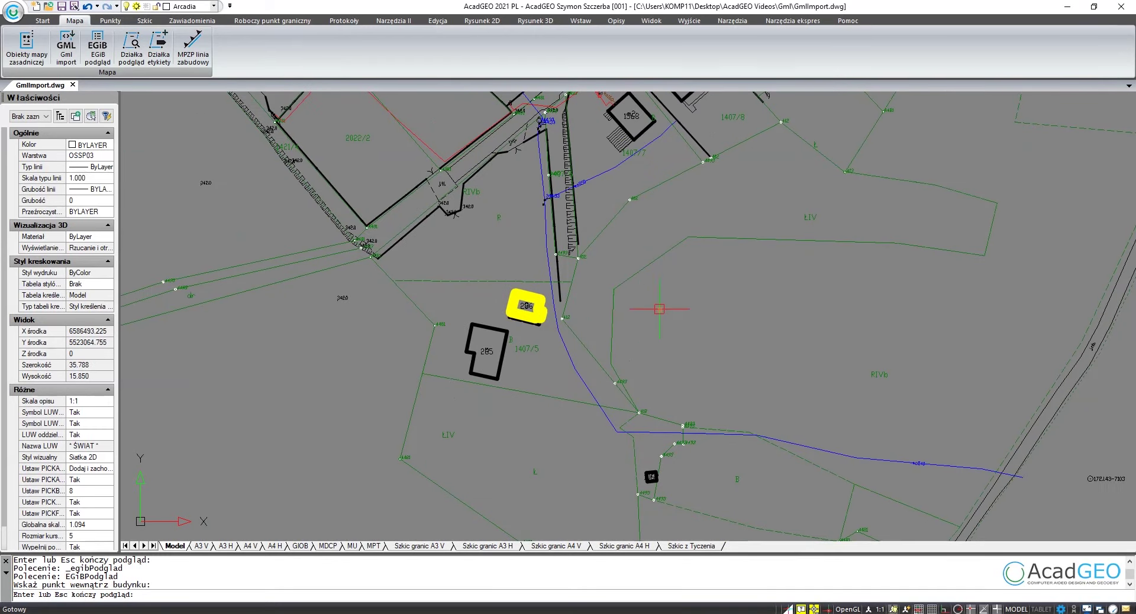
key("Return")
left_click(355, 202)
left_click(336, 139)
scroll(654, 425, "down", 3)
scroll(653, 425, "down", 3)
key("Return")
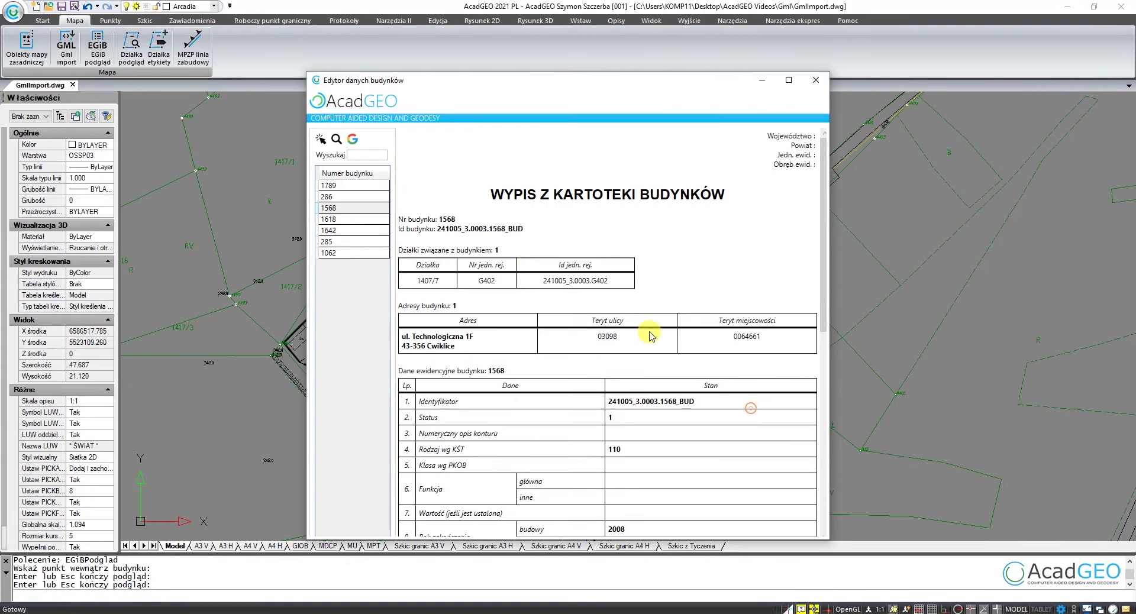
left_click(828, 72)
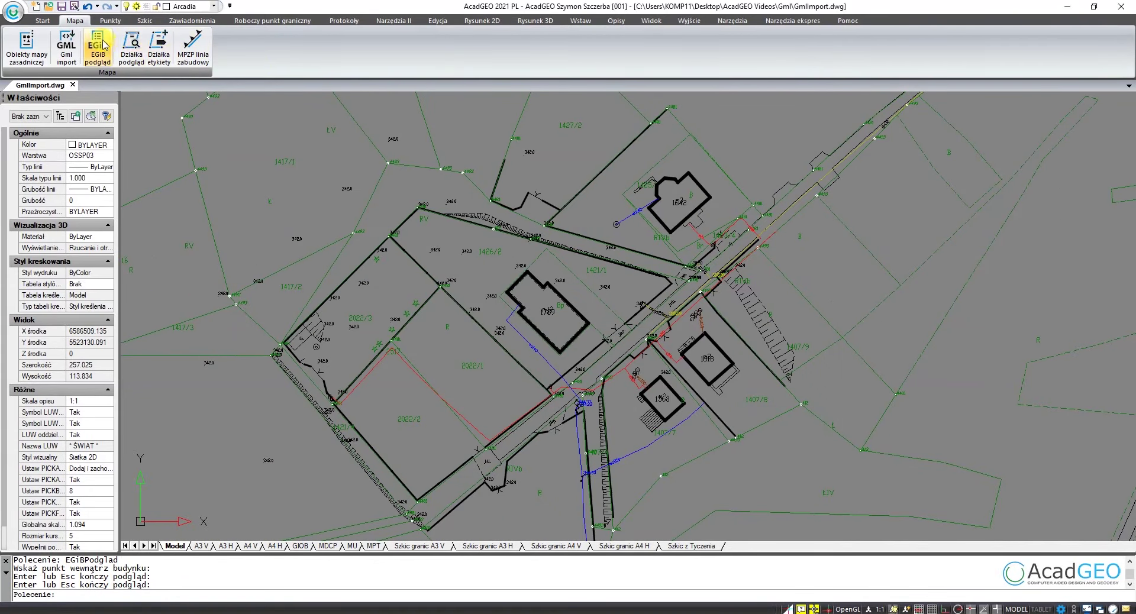
left_click(99, 42)
Show the details of boundary points 4481 and 4482 and preview each on the map.
left_click(608, 288)
left_click(330, 187)
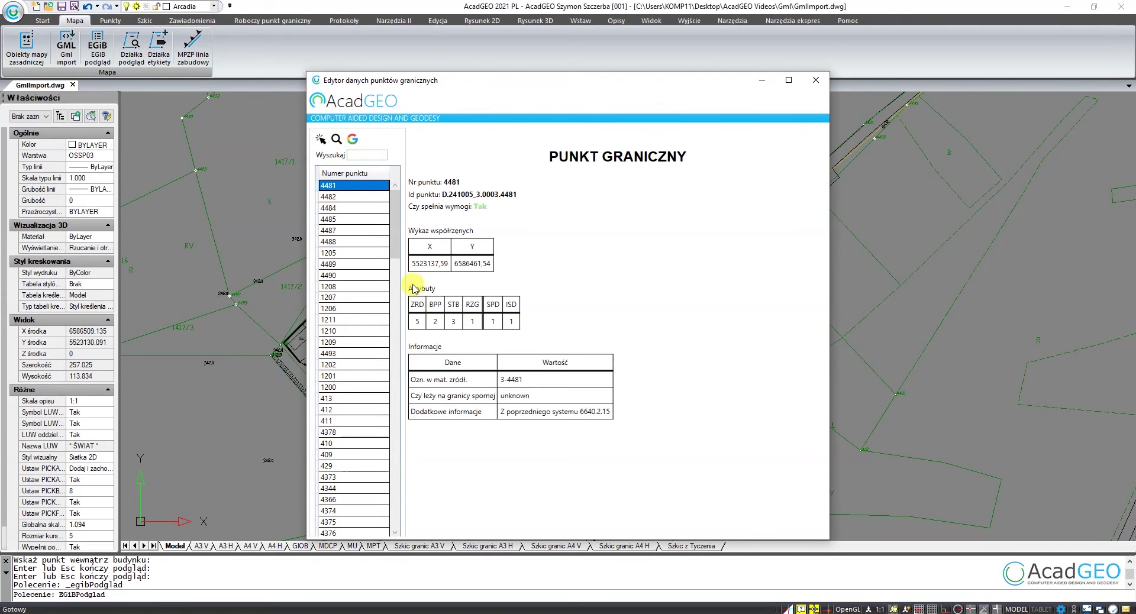
left_click(336, 139)
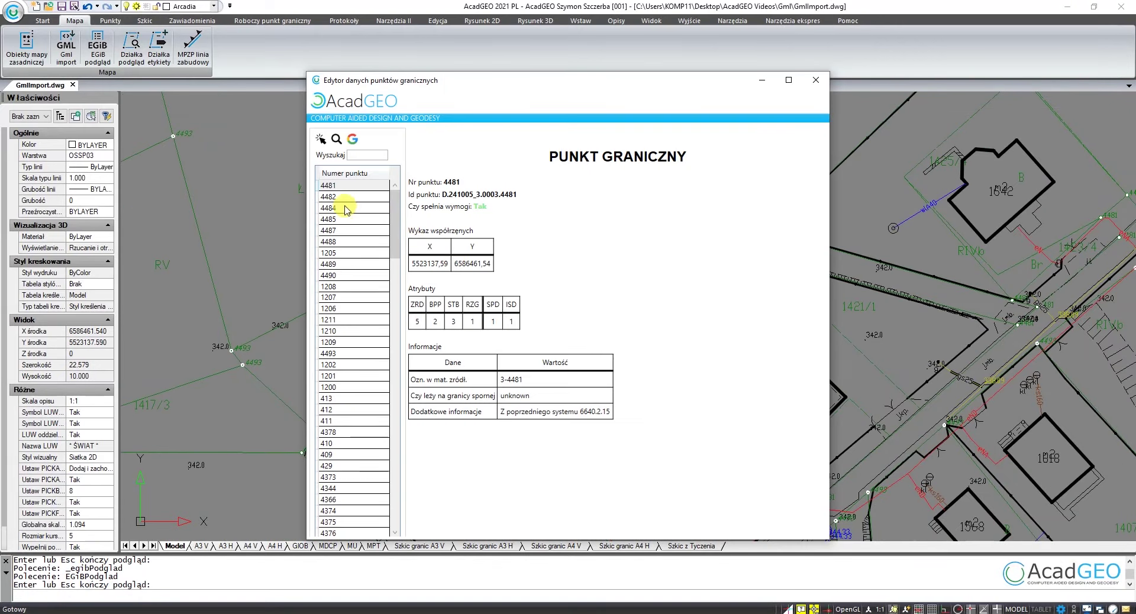
left_click(339, 196)
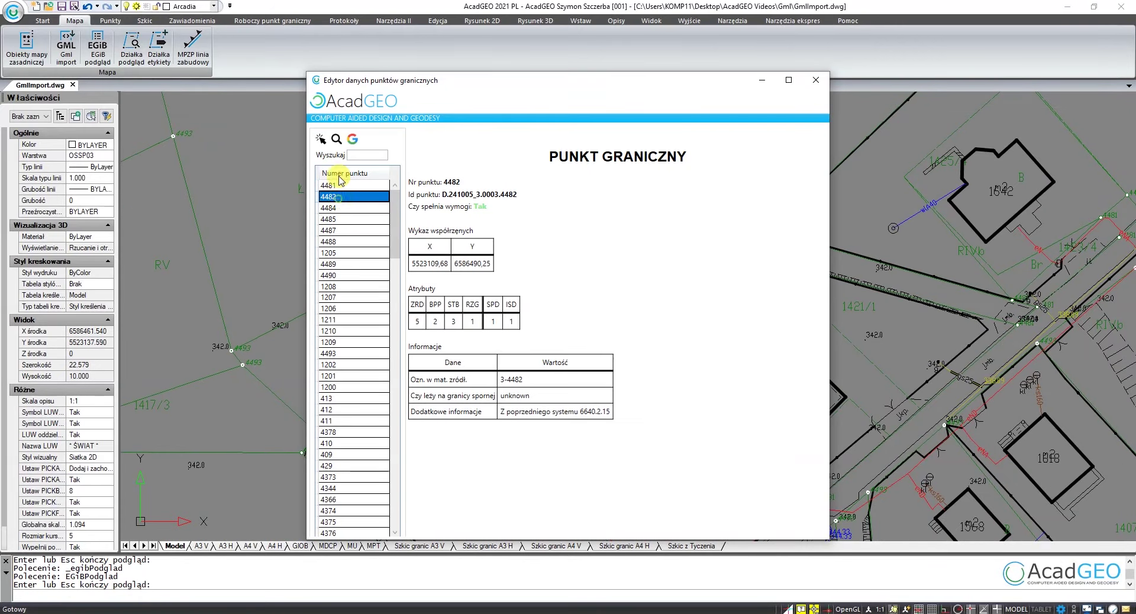
left_click(336, 139)
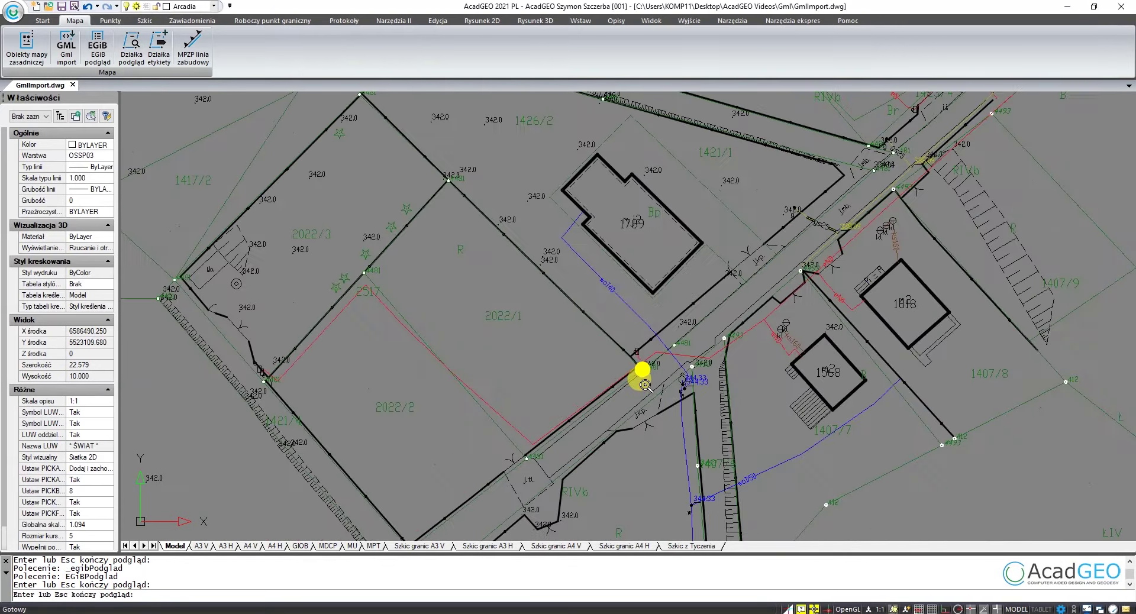
left_click(643, 369)
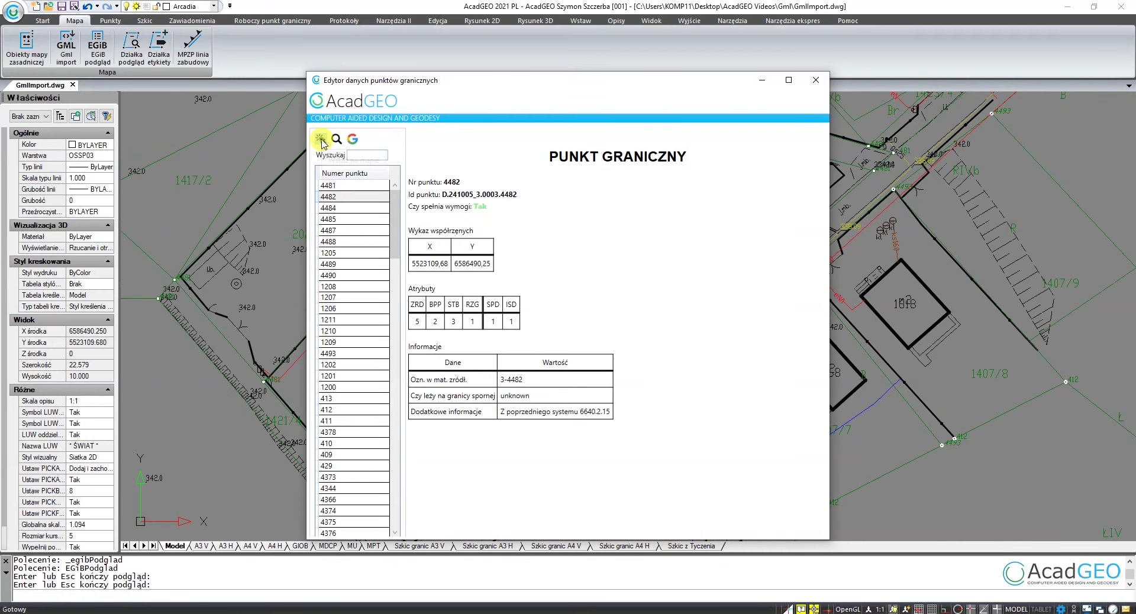
Pick boundary point 4485 on the map, zoom to point 4481, then close the editor.
left_click(321, 141)
scroll(545, 468, "up", 5)
left_click(537, 445)
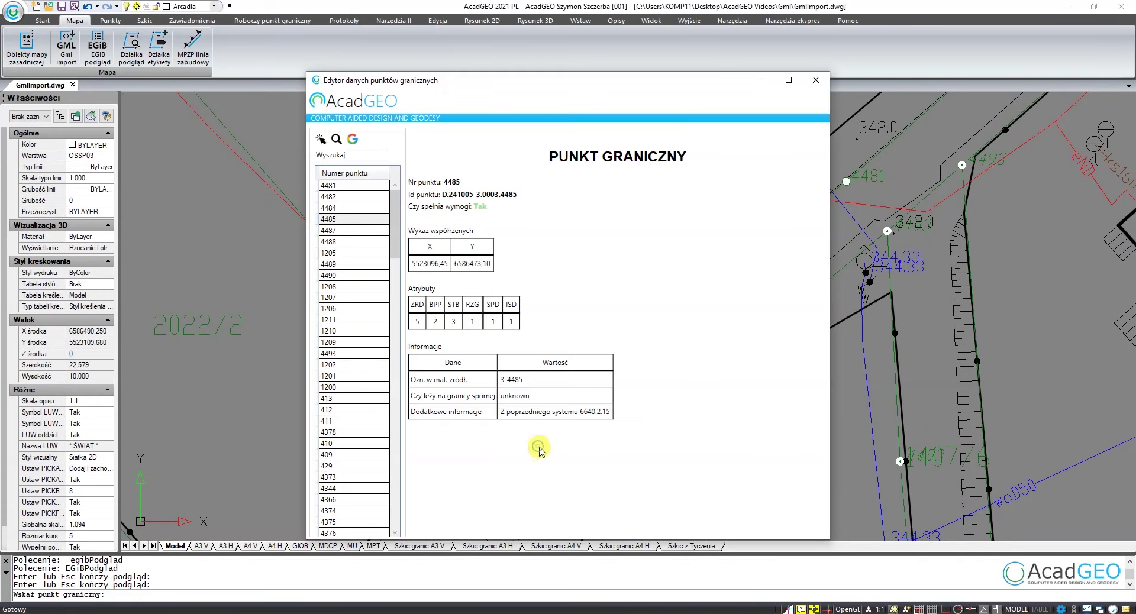
left_click(335, 140)
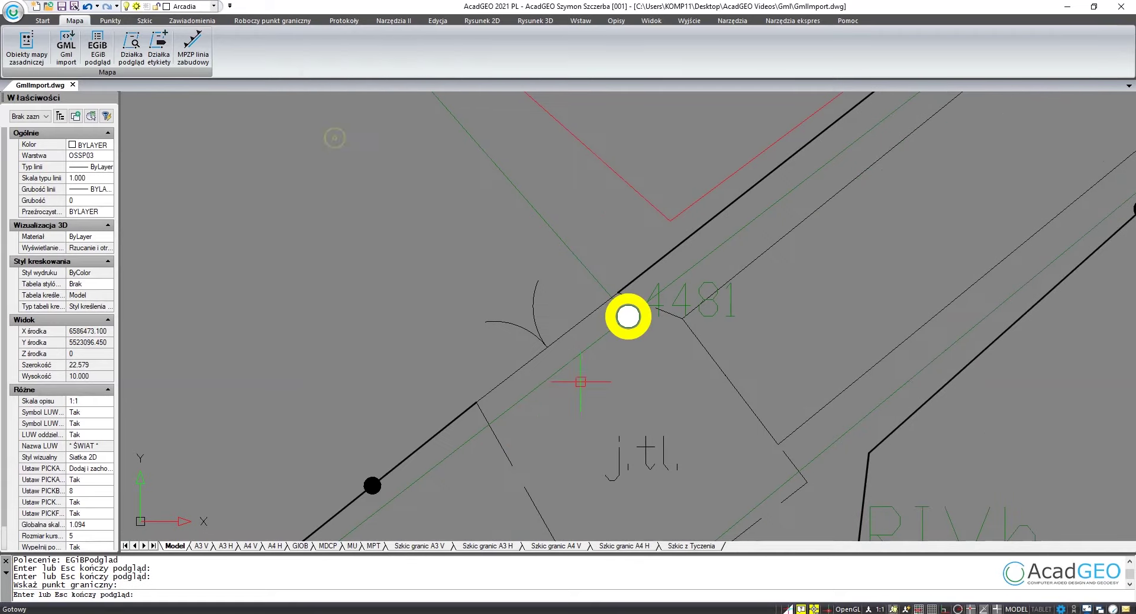
scroll(584, 388, "down", 5)
key("Return")
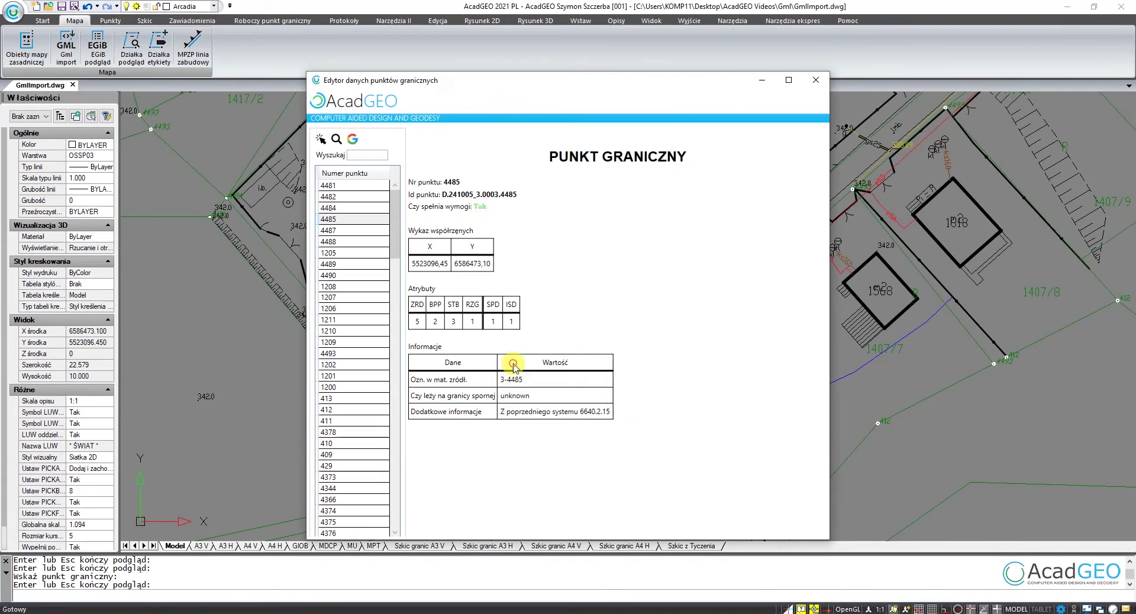
left_click(809, 79)
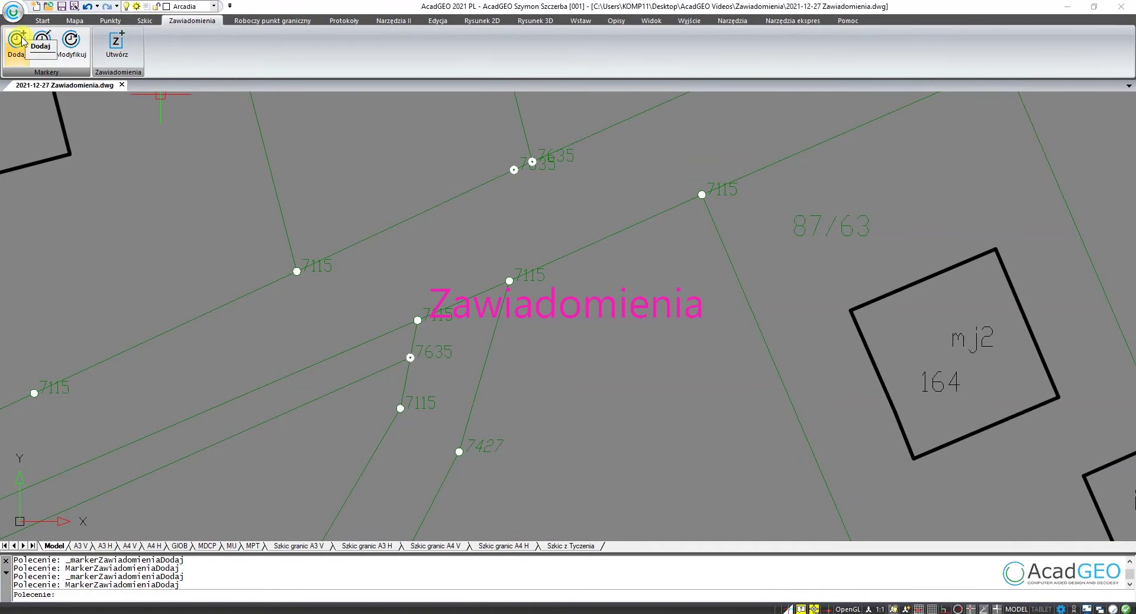
Place notification markers 09:00 to 09:30 inside parcels, tied to protocols Nr 1.
left_click(17, 41)
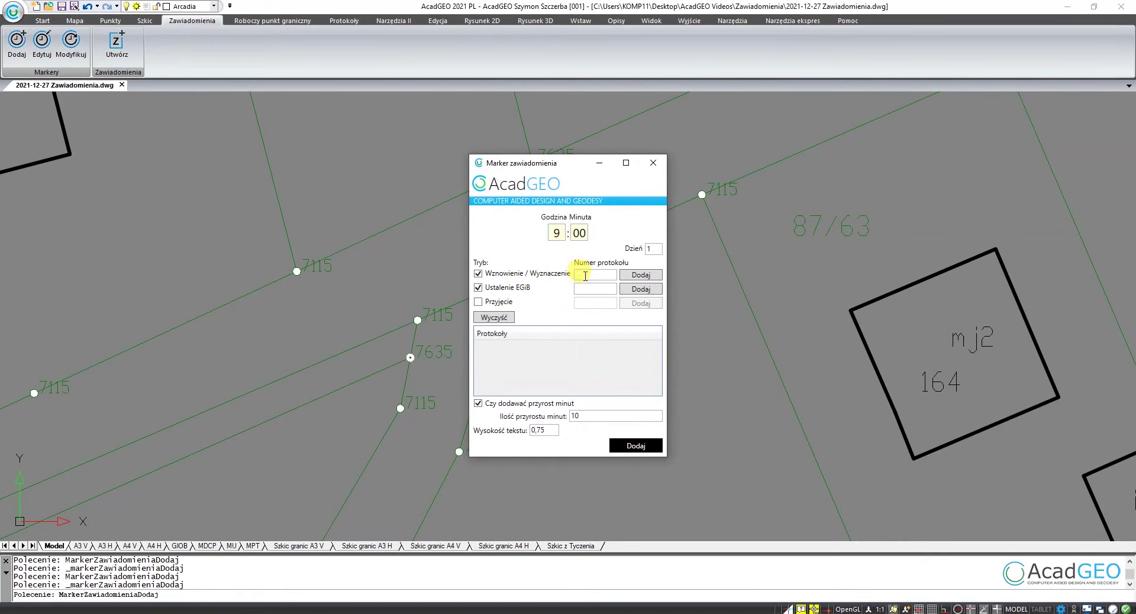
type("1")
left_click(639, 277)
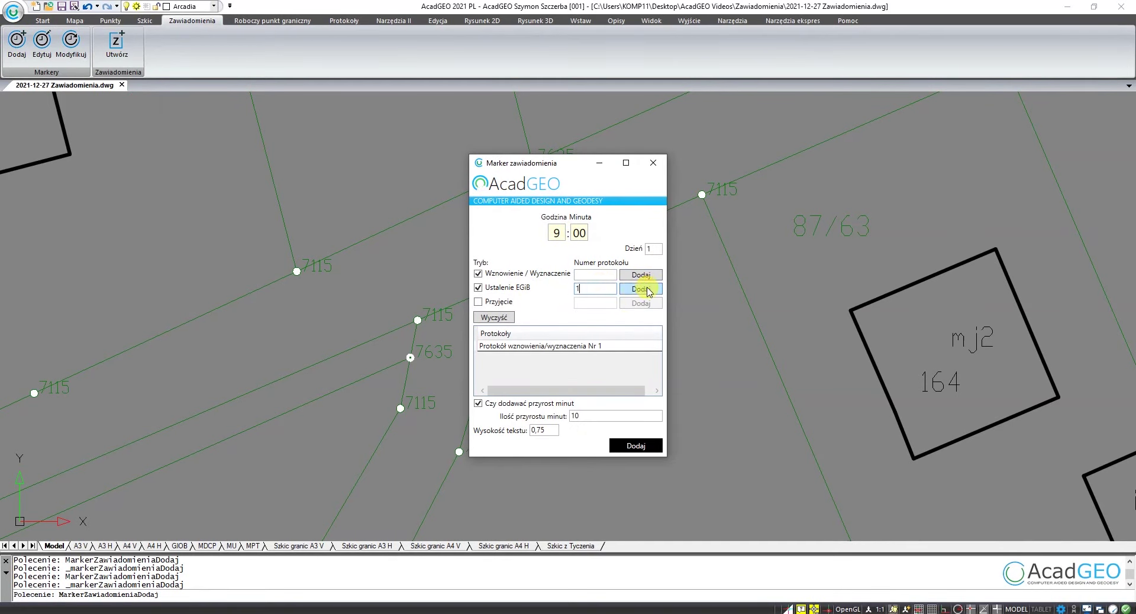
left_click(649, 290)
left_click(639, 447)
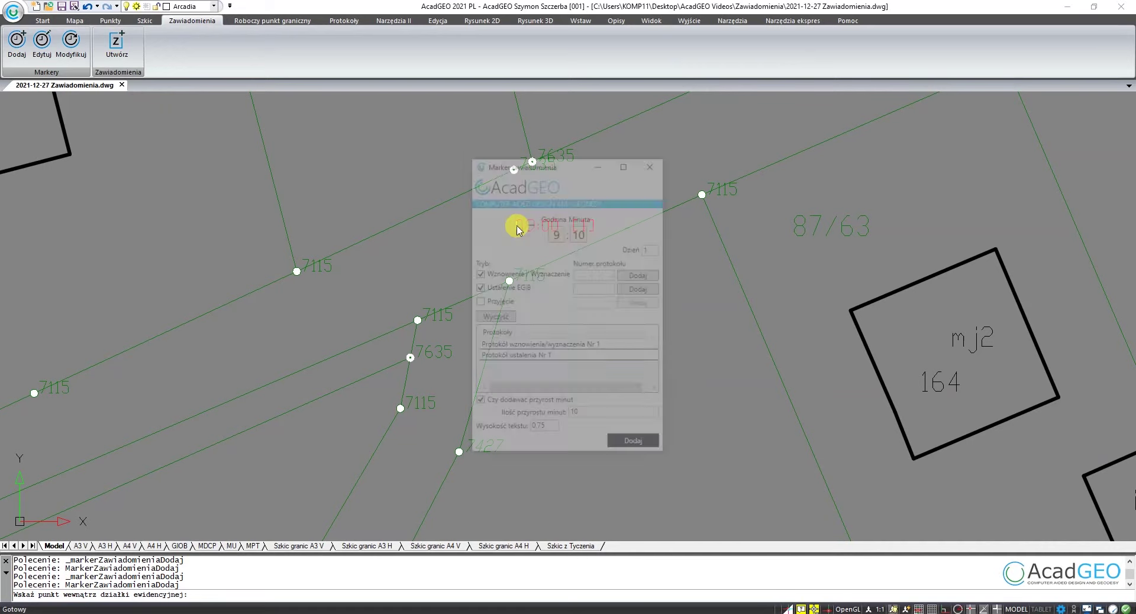
left_click(517, 230)
left_click(621, 441)
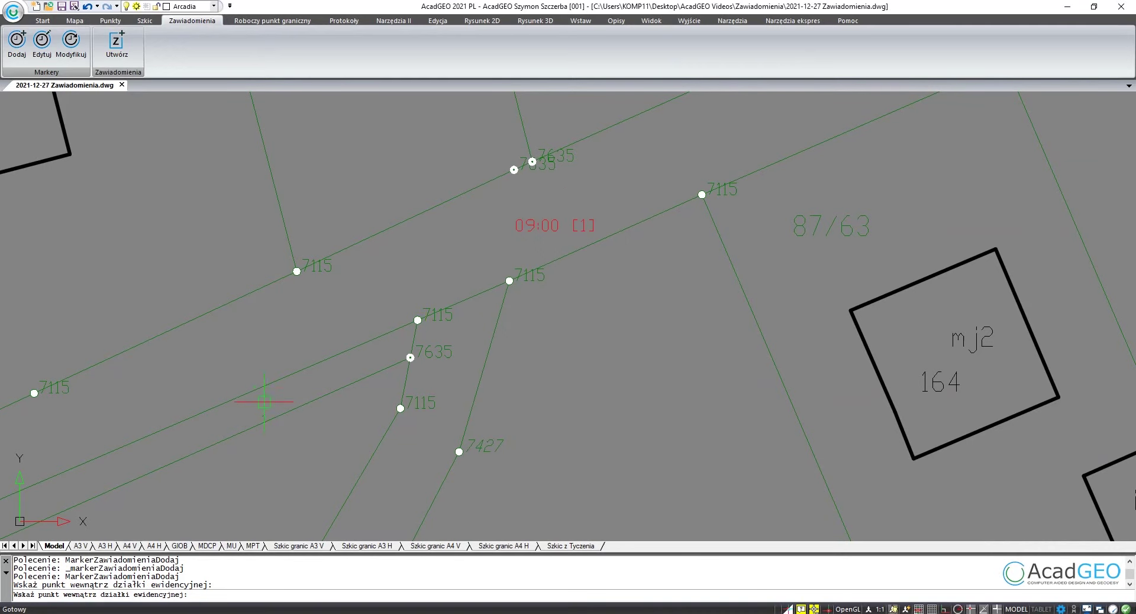
left_click(267, 407)
left_click(627, 445)
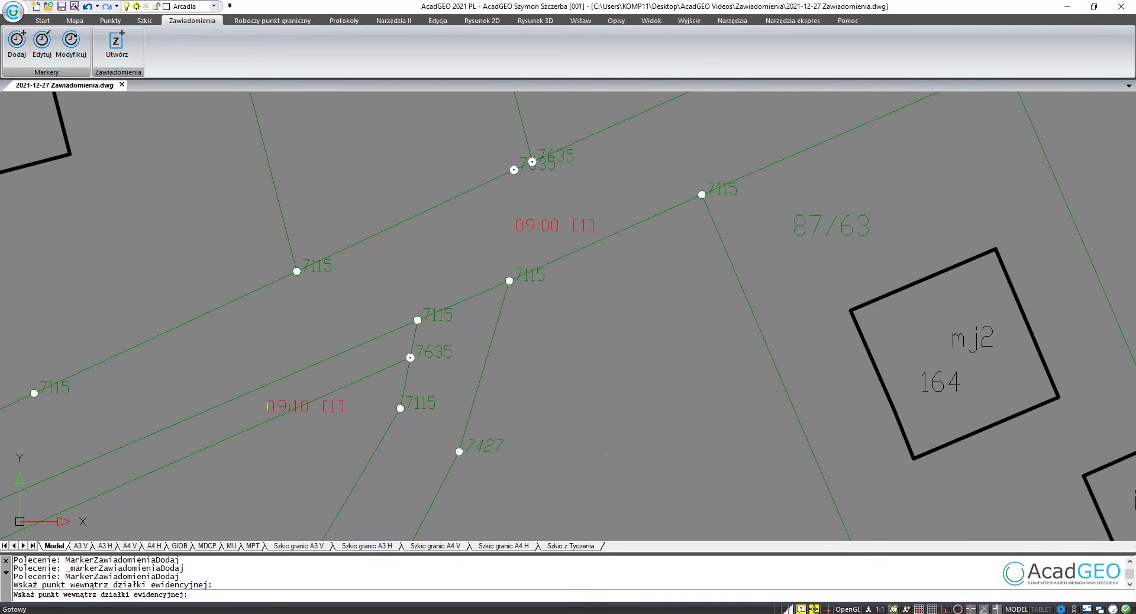
left_click(281, 498)
left_click(629, 445)
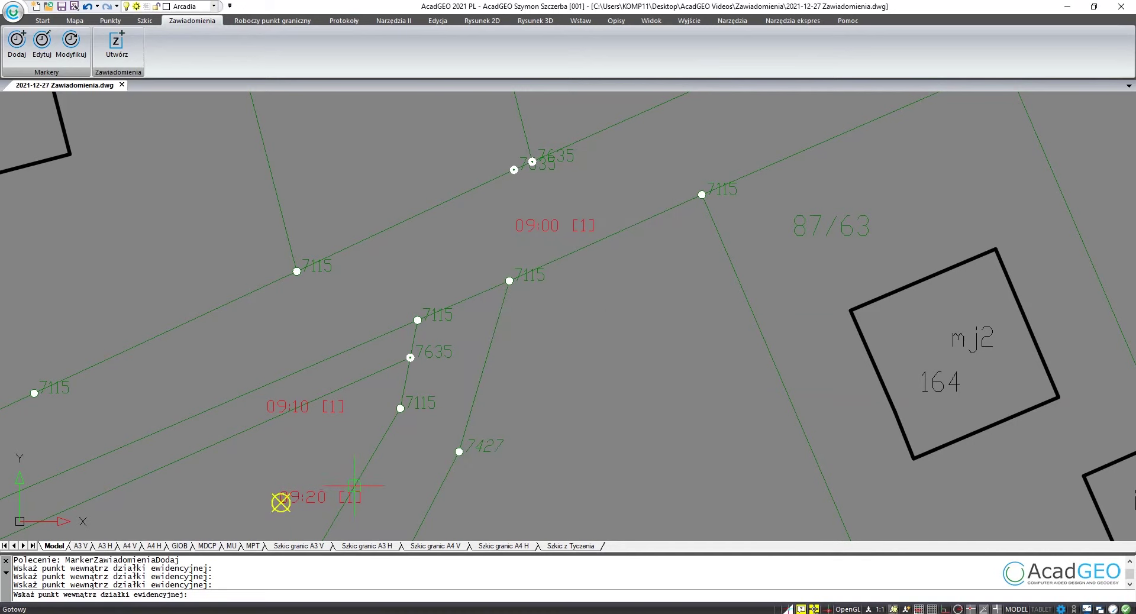
left_click(411, 457)
Switch to protocols Nr 2 and place the 09:40 and 09:50 markers near parcel 87/63.
double_click(579, 357)
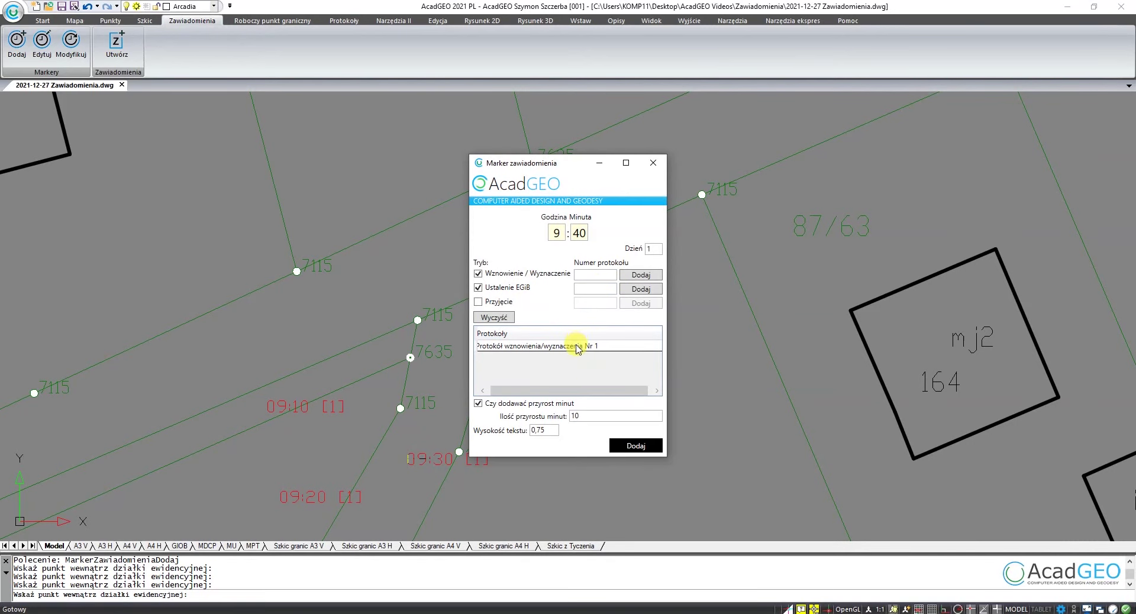
double_click(578, 346)
left_click(632, 278)
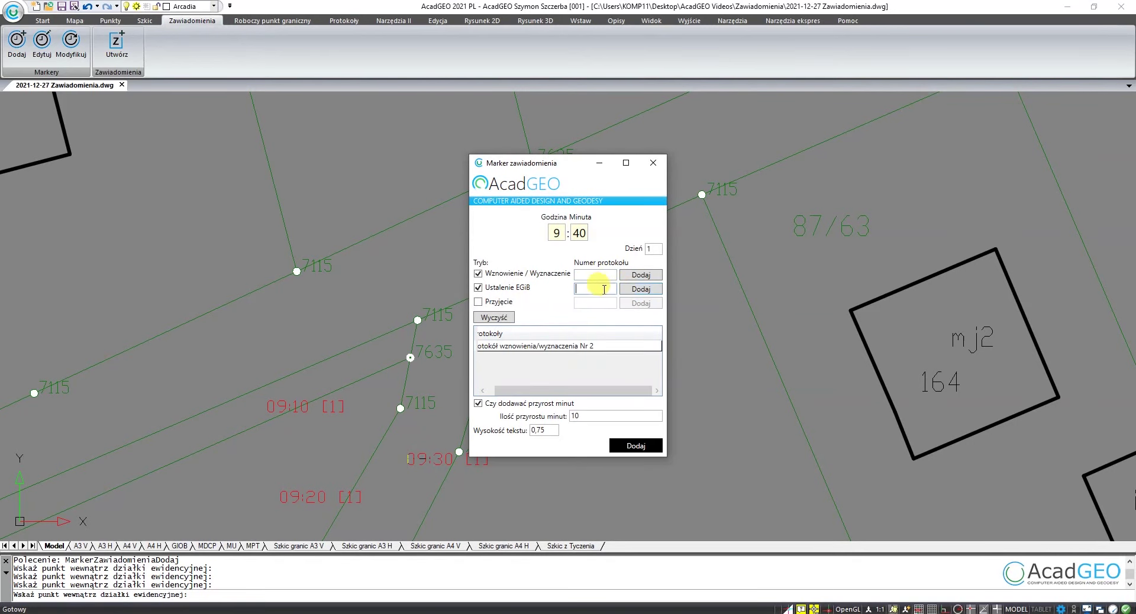
type("2")
left_click(639, 291)
left_click(624, 449)
left_click(683, 393)
left_click(630, 447)
left_click(814, 281)
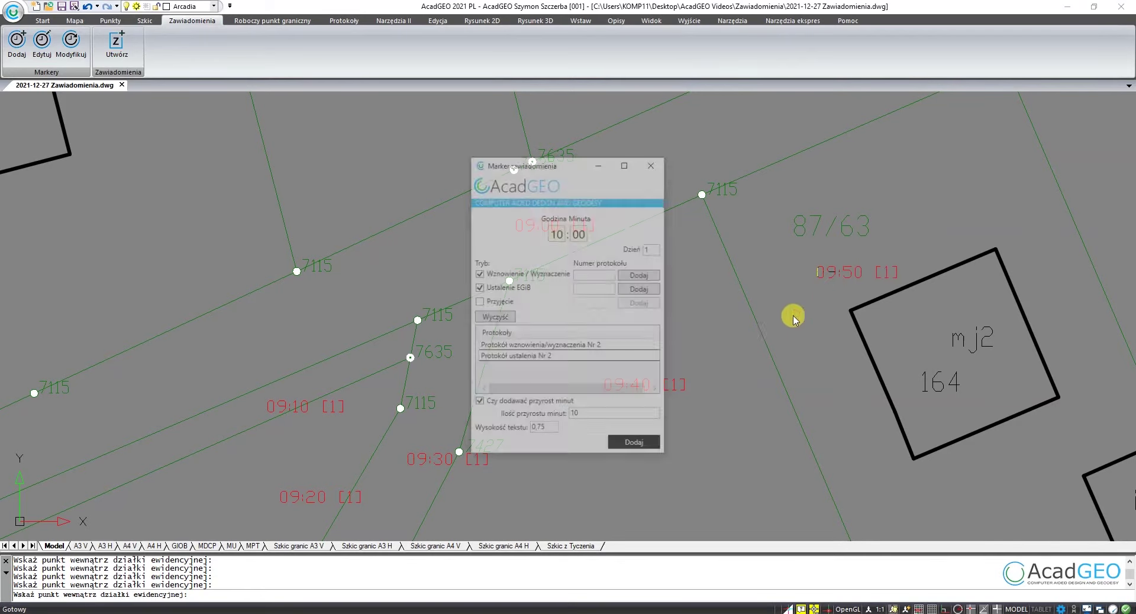
left_click(632, 447)
key("Escape")
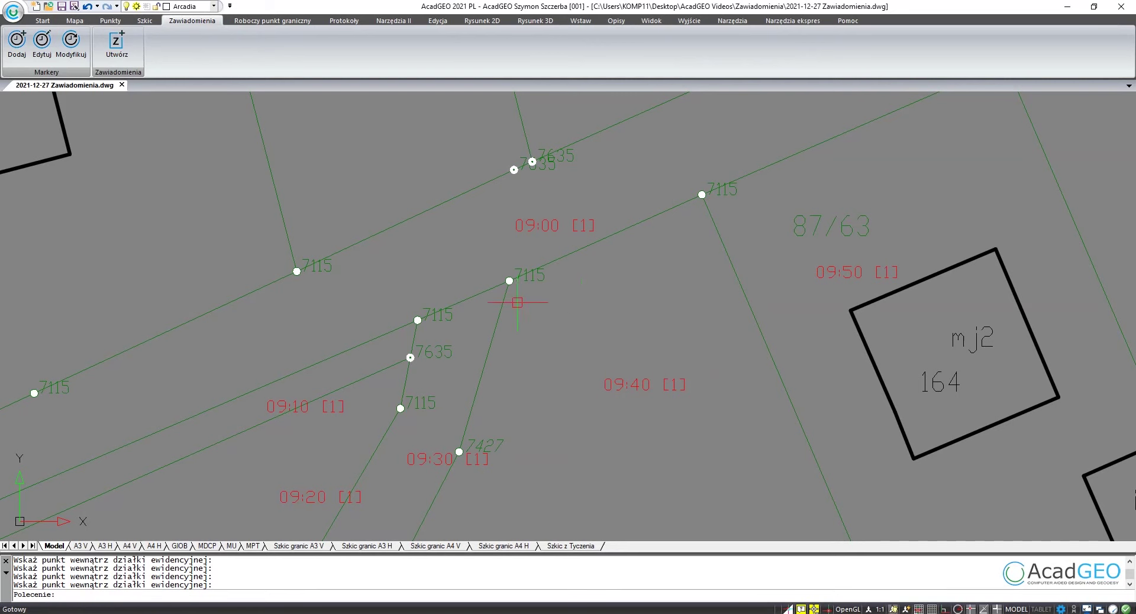
left_click(116, 42)
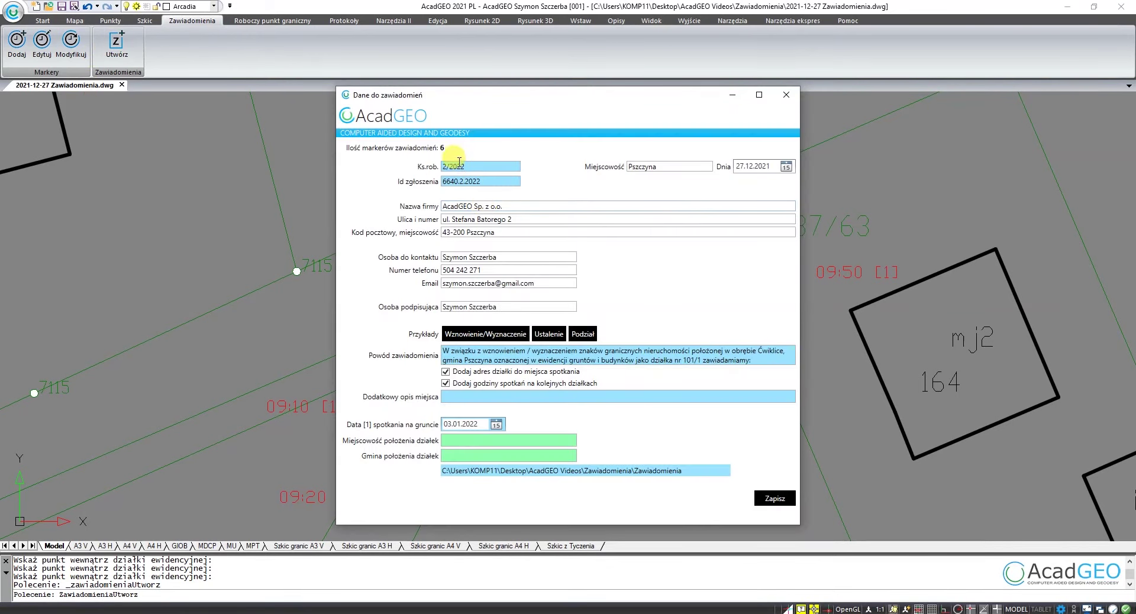
Save the notification data to generate the three notification letters.
key("Tab")
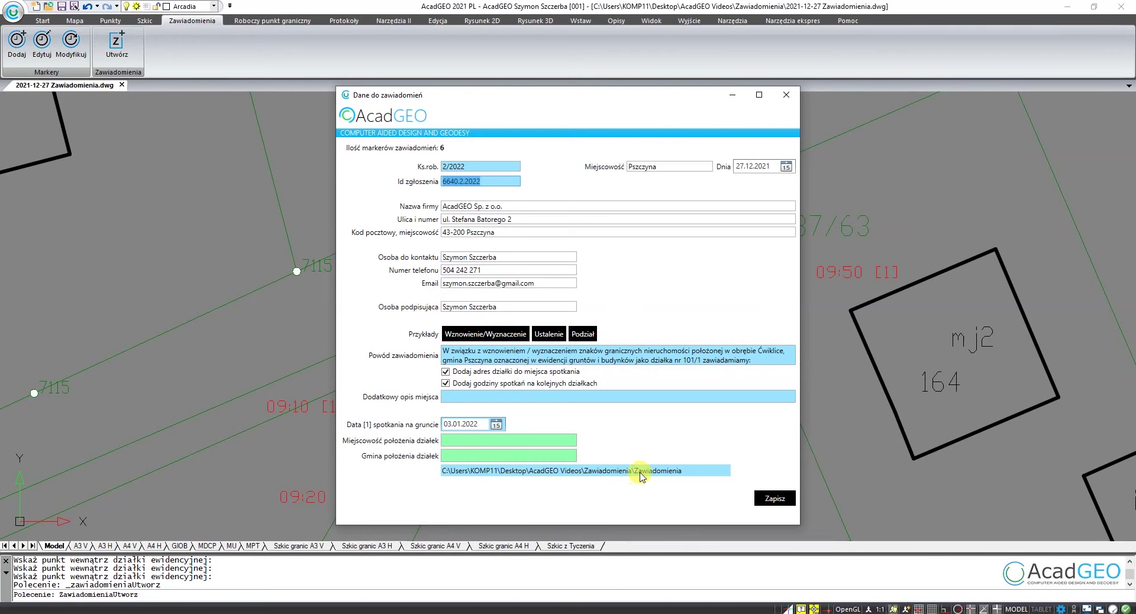
left_click(768, 499)
left_click(600, 332)
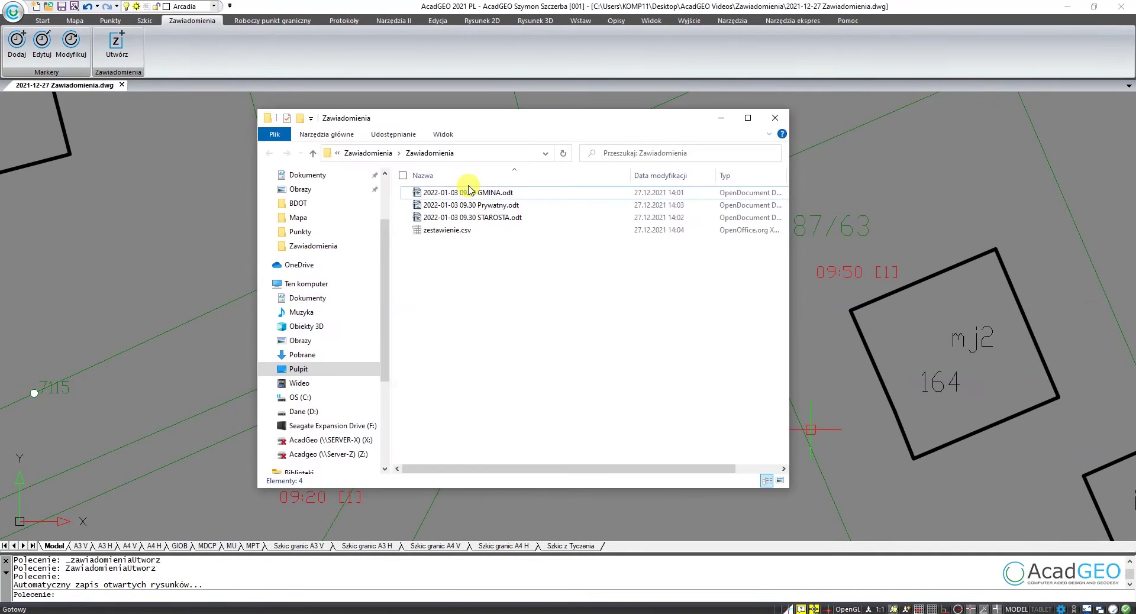
double_click(469, 193)
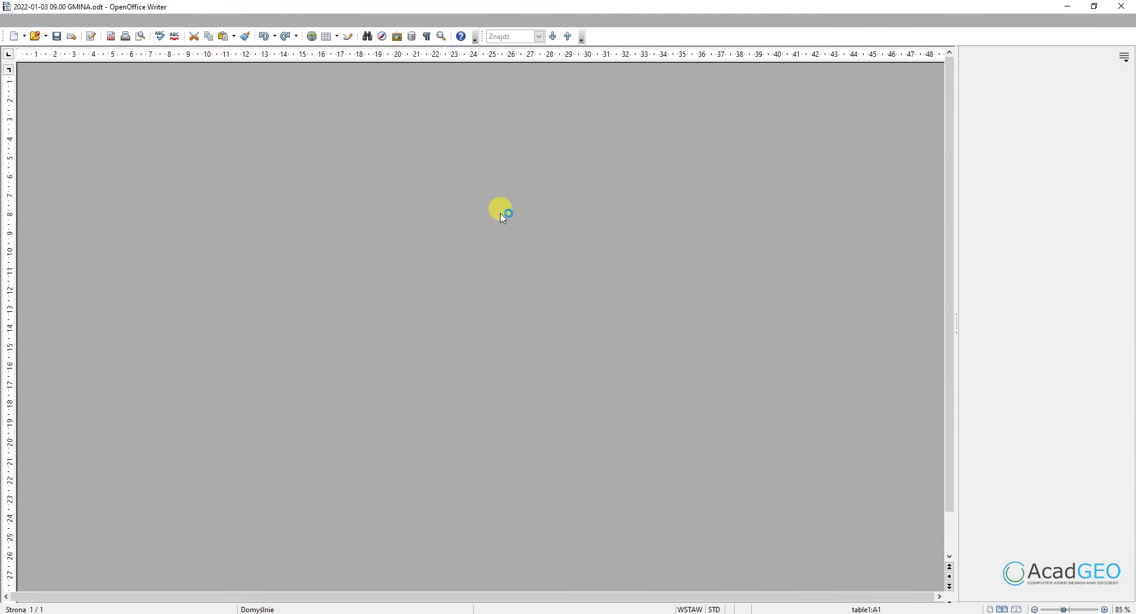
scroll(594, 236, "down", 2)
scroll(593, 241, "down", 2)
scroll(607, 262, "down", 3)
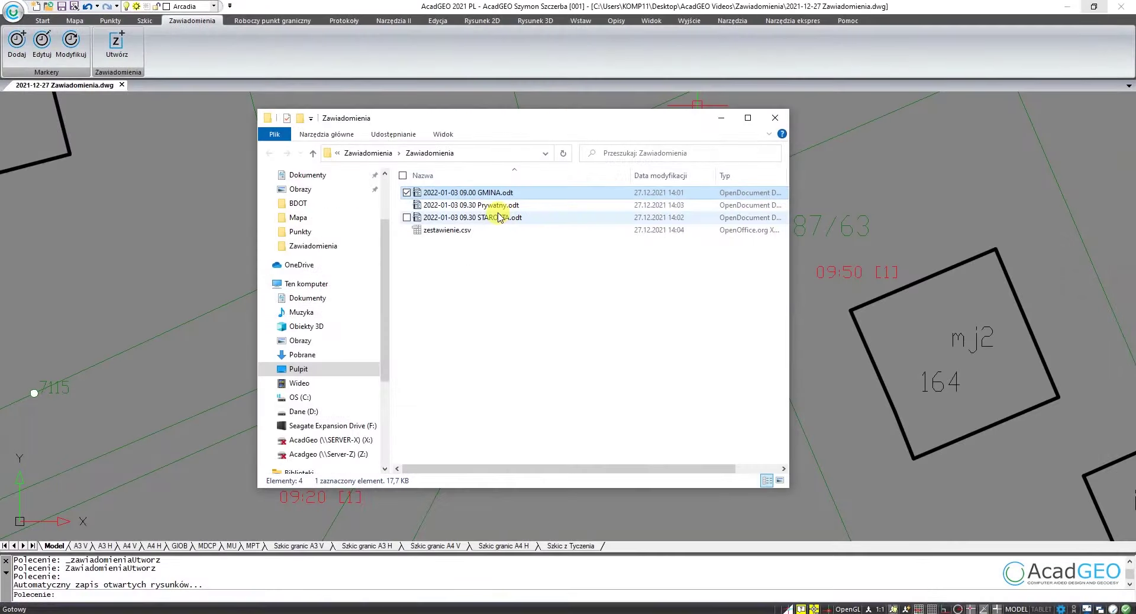
double_click(496, 206)
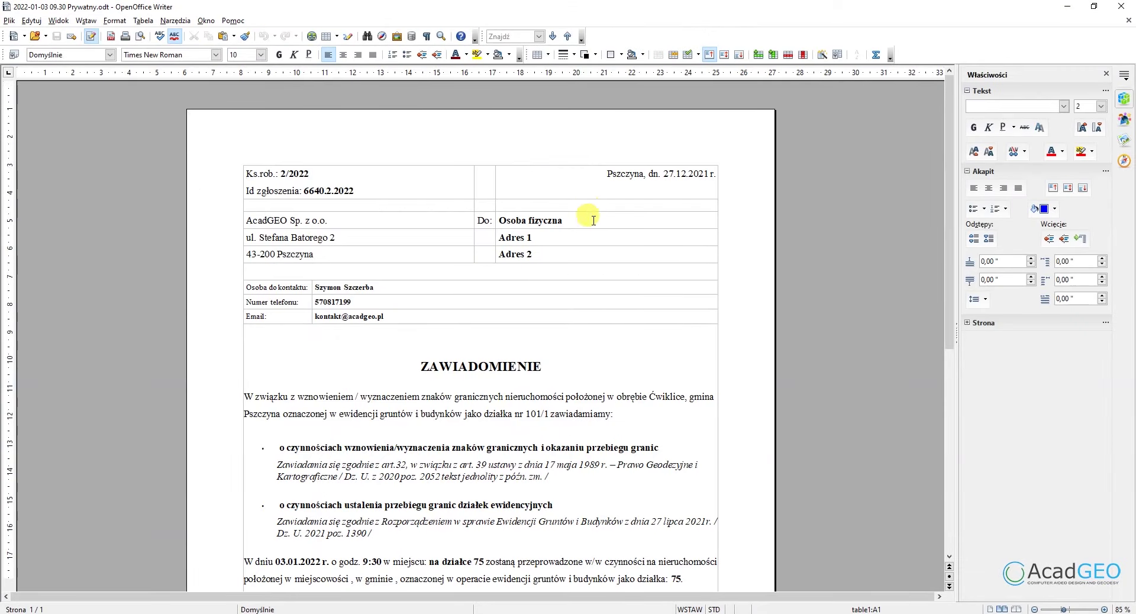
scroll(578, 315, "down", 2)
scroll(580, 264, "down", 5)
scroll(591, 370, "down", 1)
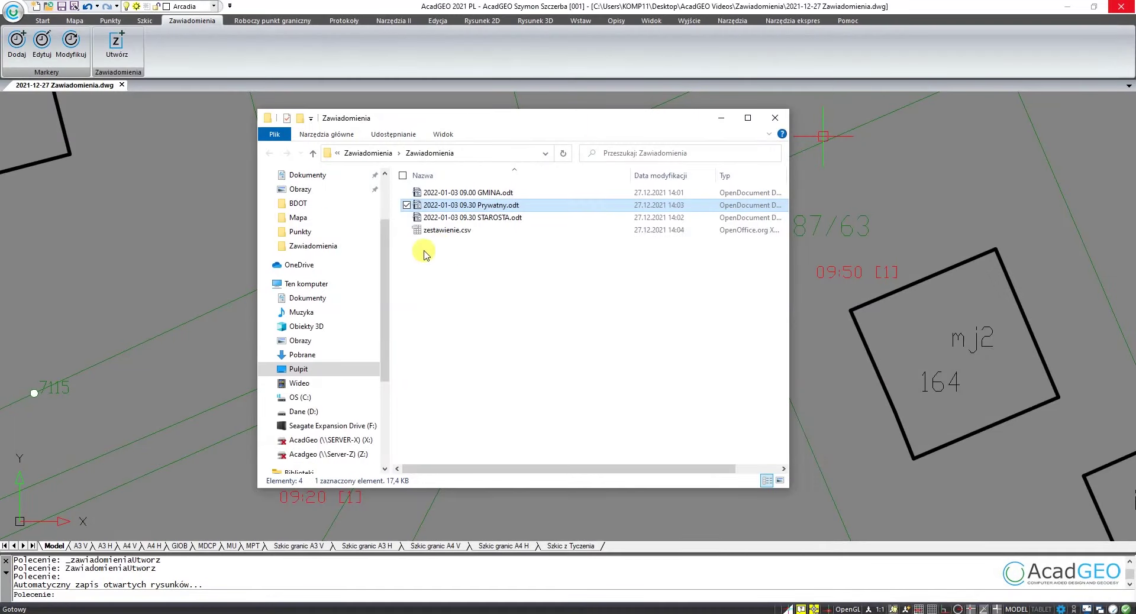
double_click(438, 217)
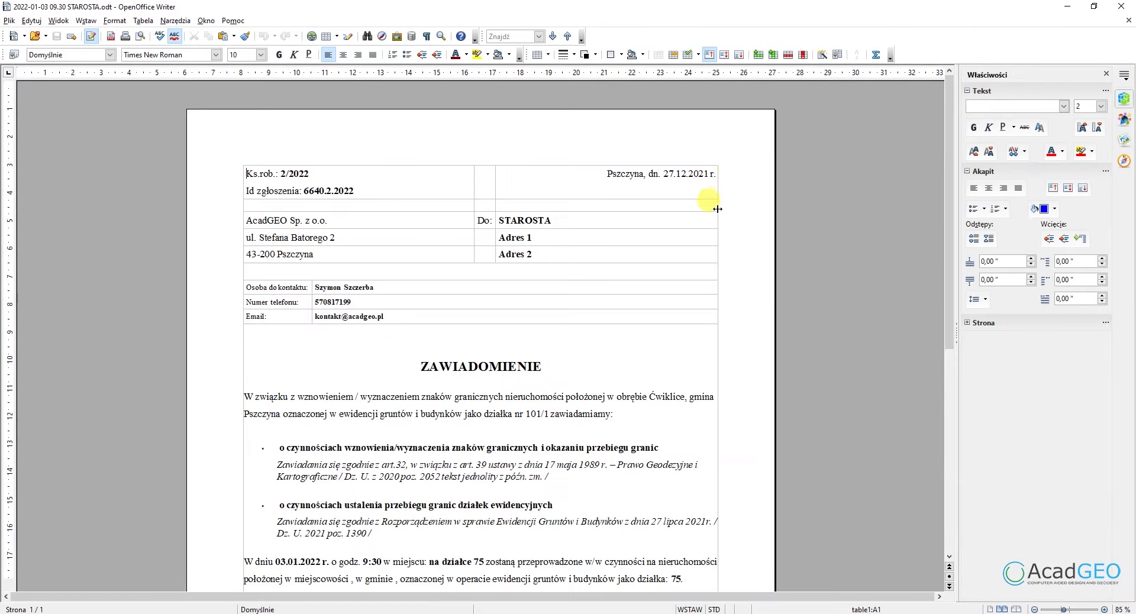
scroll(718, 210, "down", 2)
scroll(710, 236, "down", 3)
scroll(704, 247, "down", 4)
scroll(951, 274, "down", 1)
left_click(1121, 6)
left_click(456, 230)
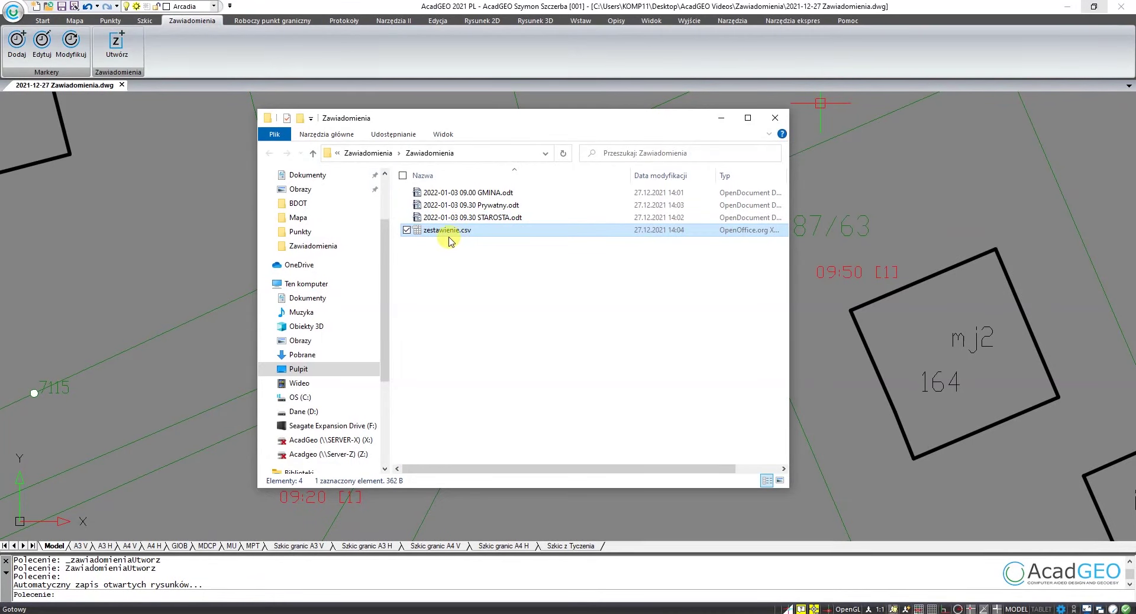
Open zestawienie.csv in OpenOffice Calc, accepting the text import separator settings.
right_click(450, 239)
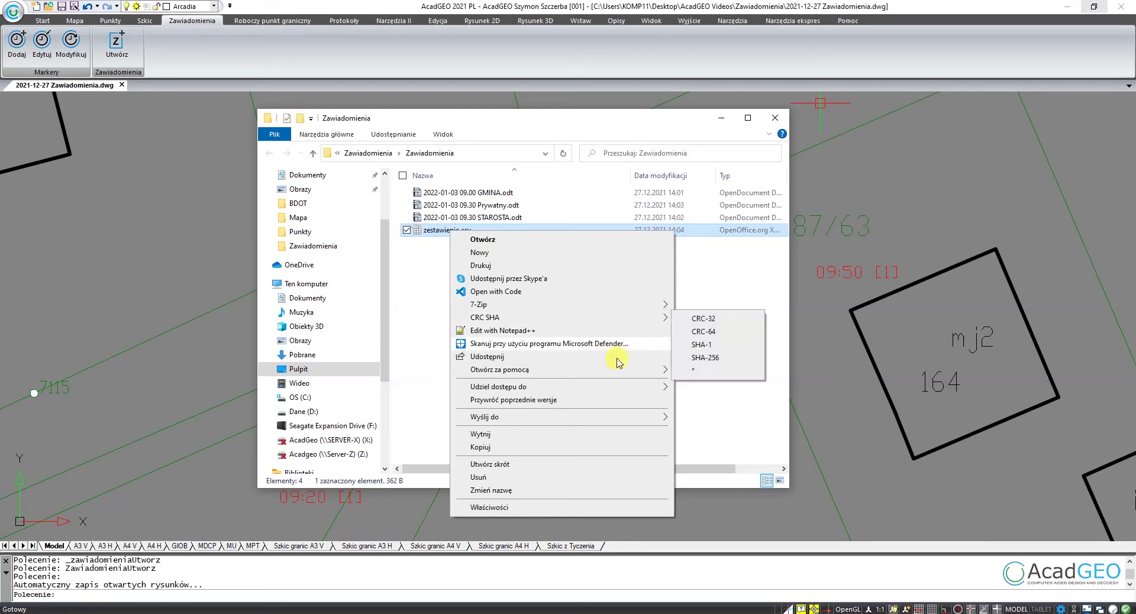
mouse_move(500, 370)
left_click(728, 370)
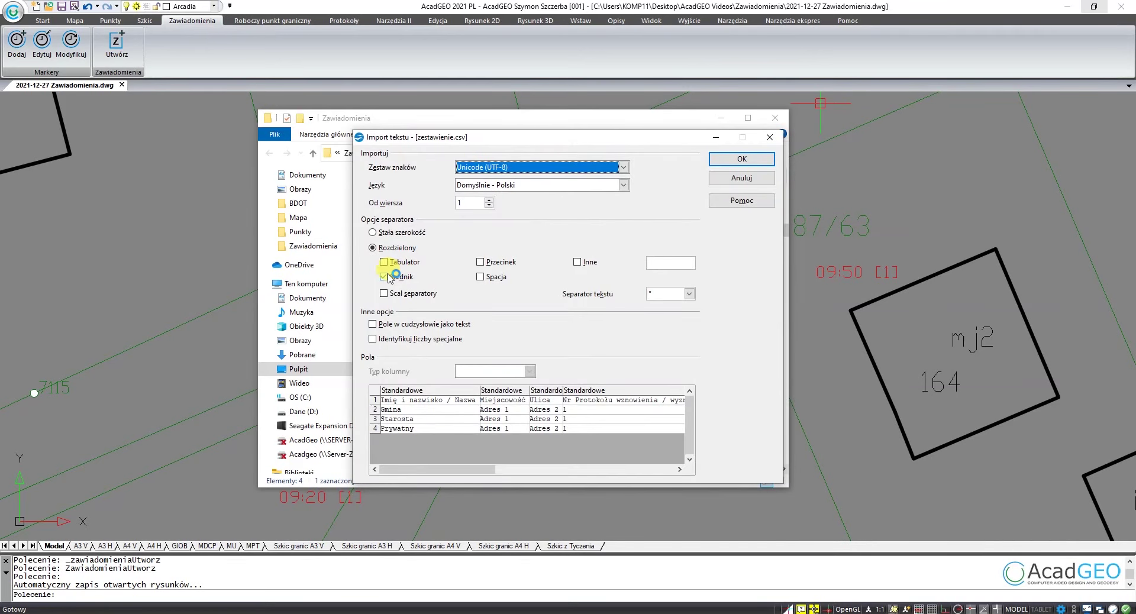
left_click(734, 164)
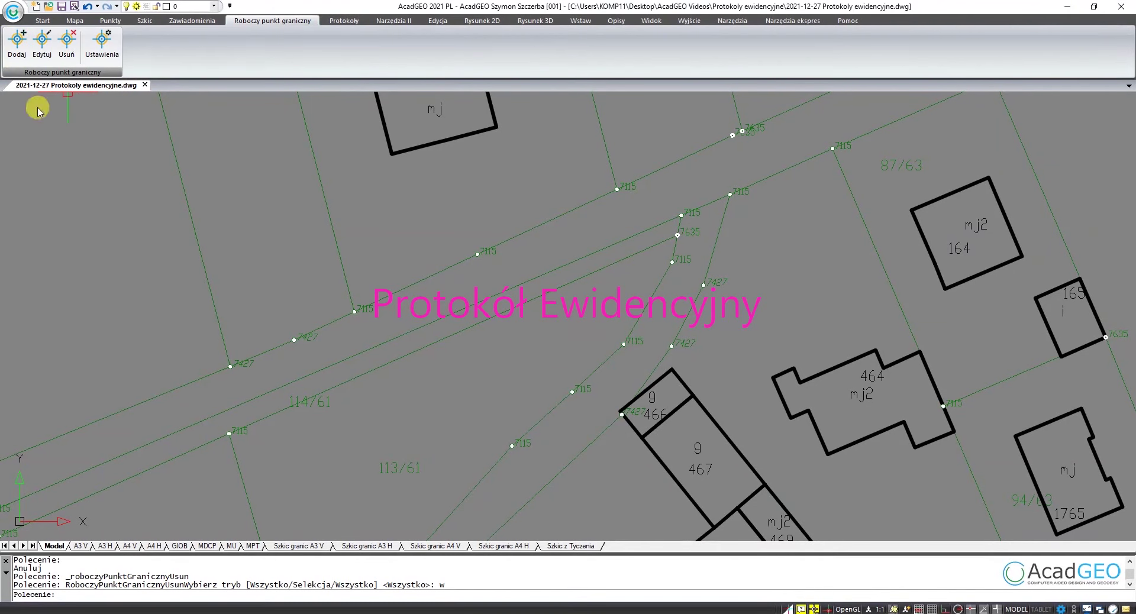
Select the 11 boundary points along parcel 113/61 with a crossing polygon as working points.
left_click(17, 39)
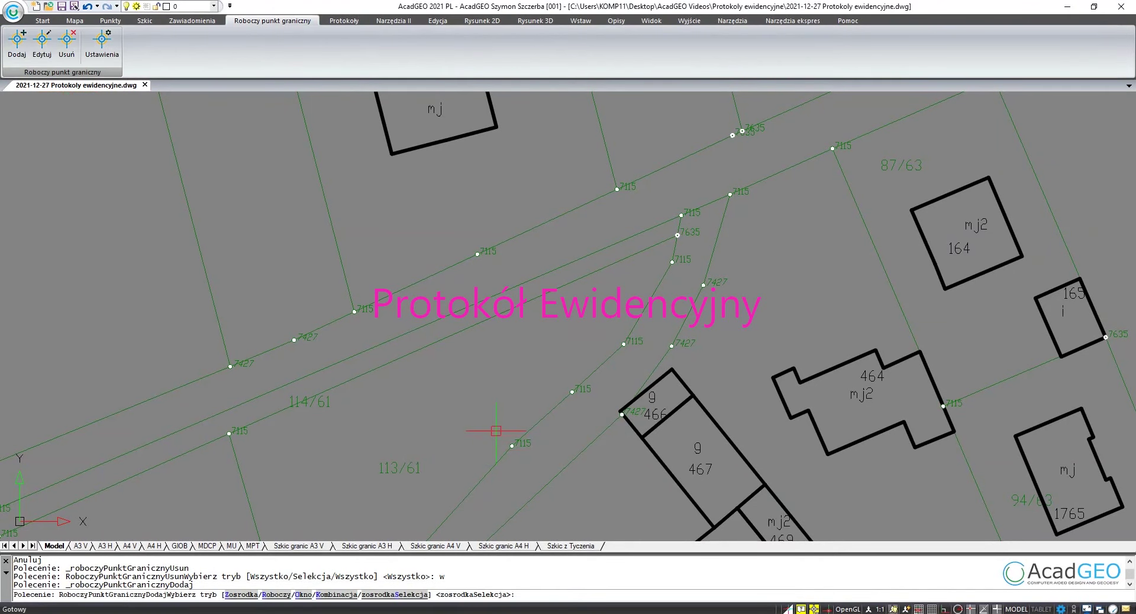
type("s")
key("Return")
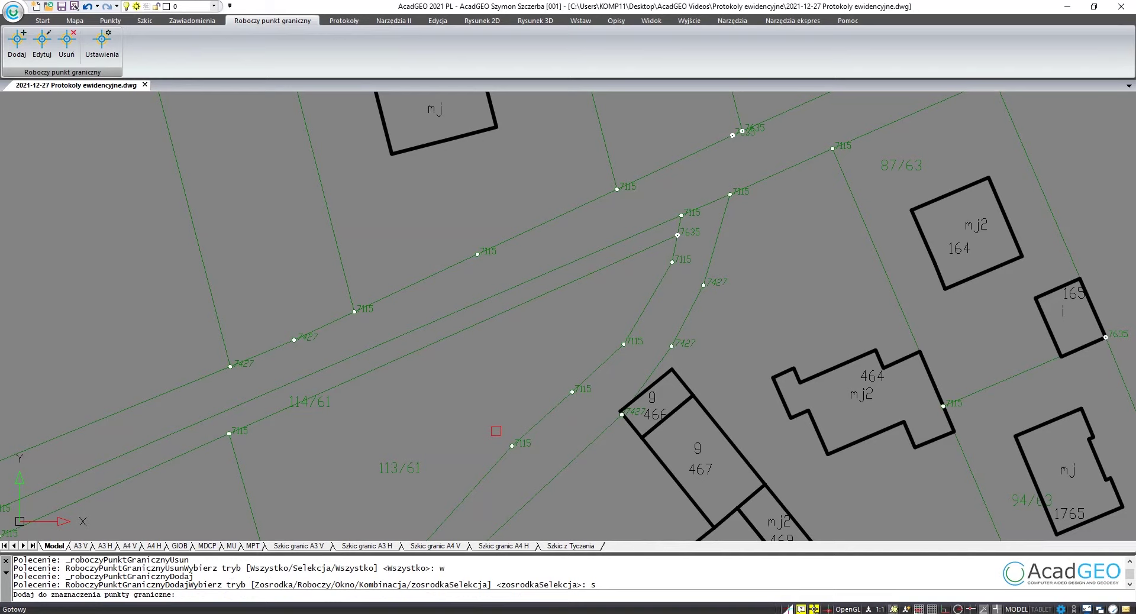
type("pw")
key("Return")
left_click(467, 445)
left_click(579, 509)
left_click(692, 395)
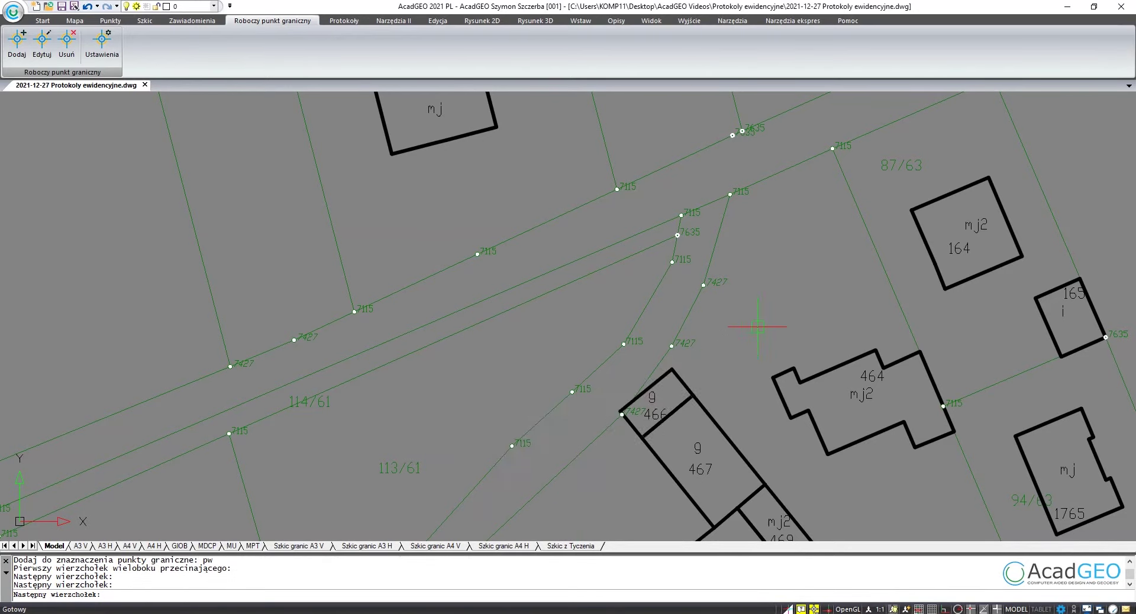
left_click(875, 196)
left_click(880, 112)
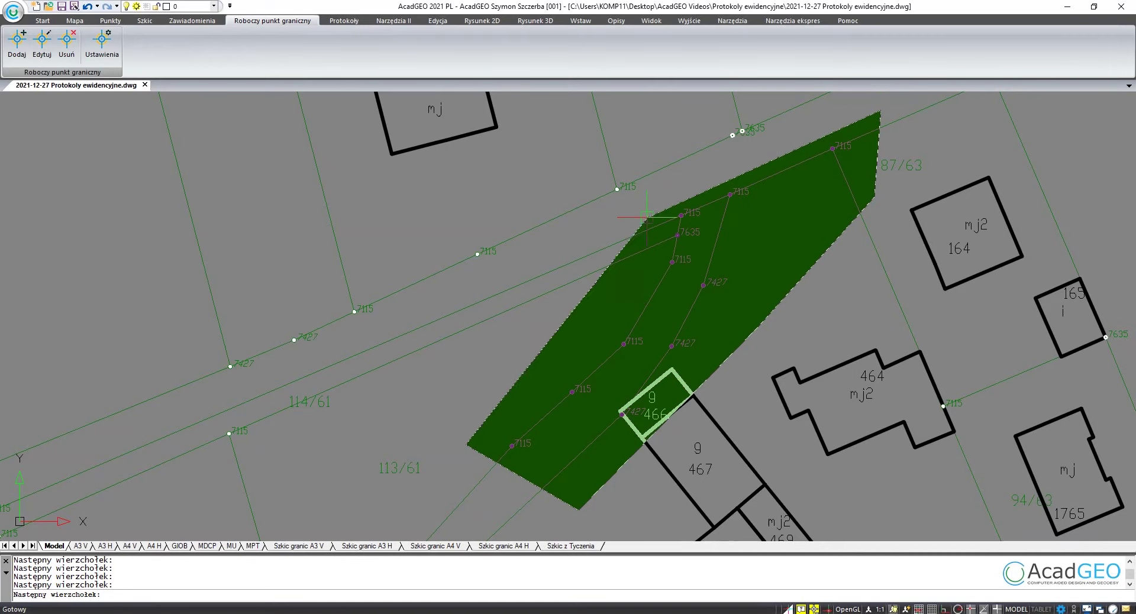
key("Return")
key("Return")
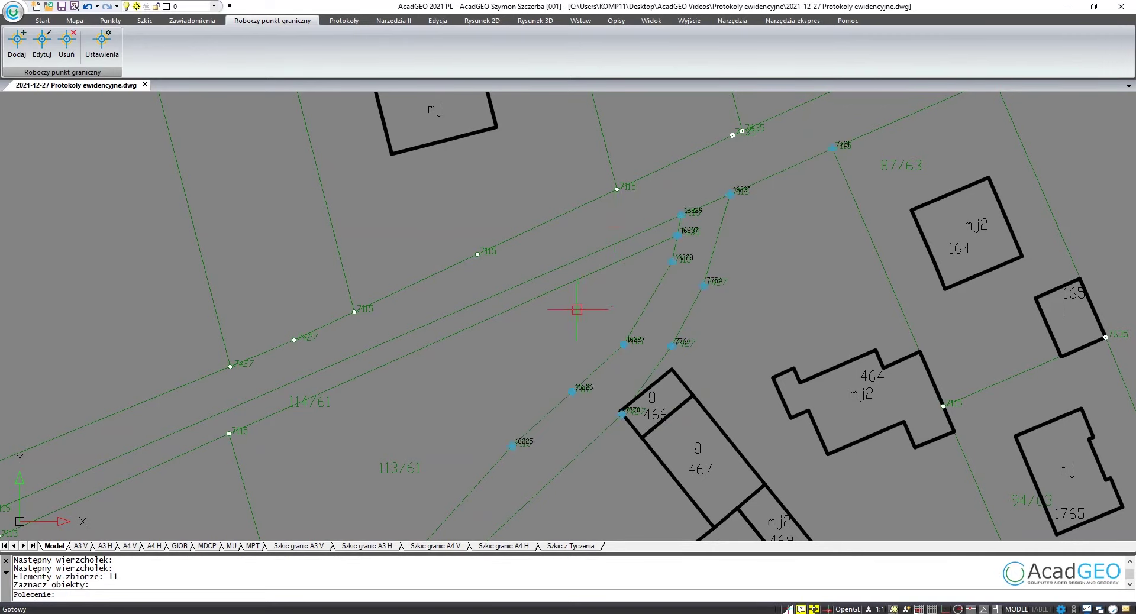
Set points 16225 and 16226 to the Ustalenie EGiB procedure and save each.
left_click(42, 48)
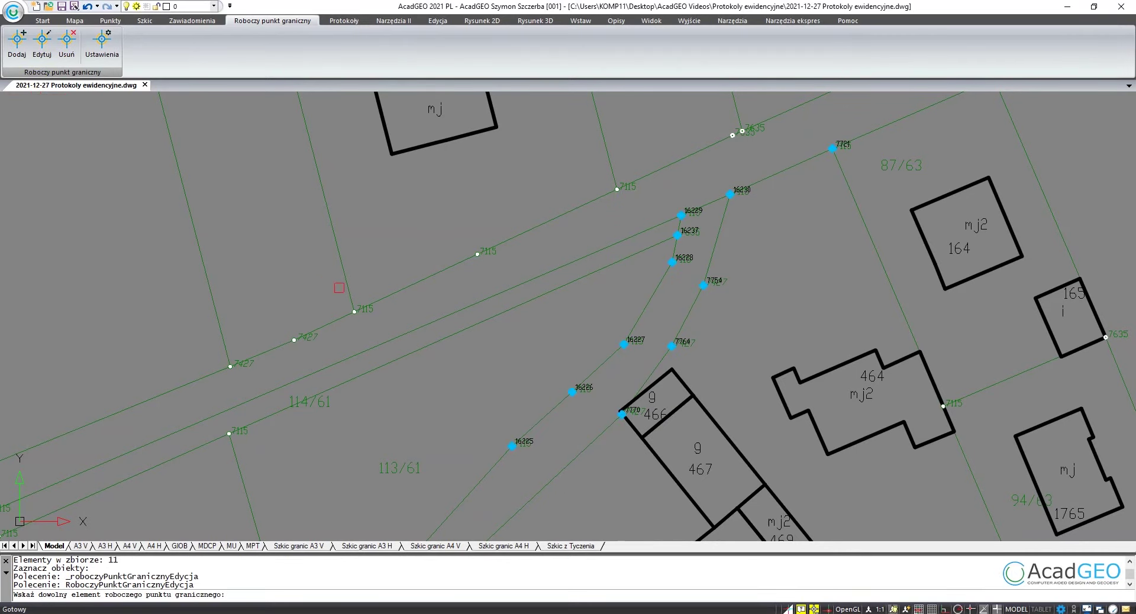
left_click(513, 445)
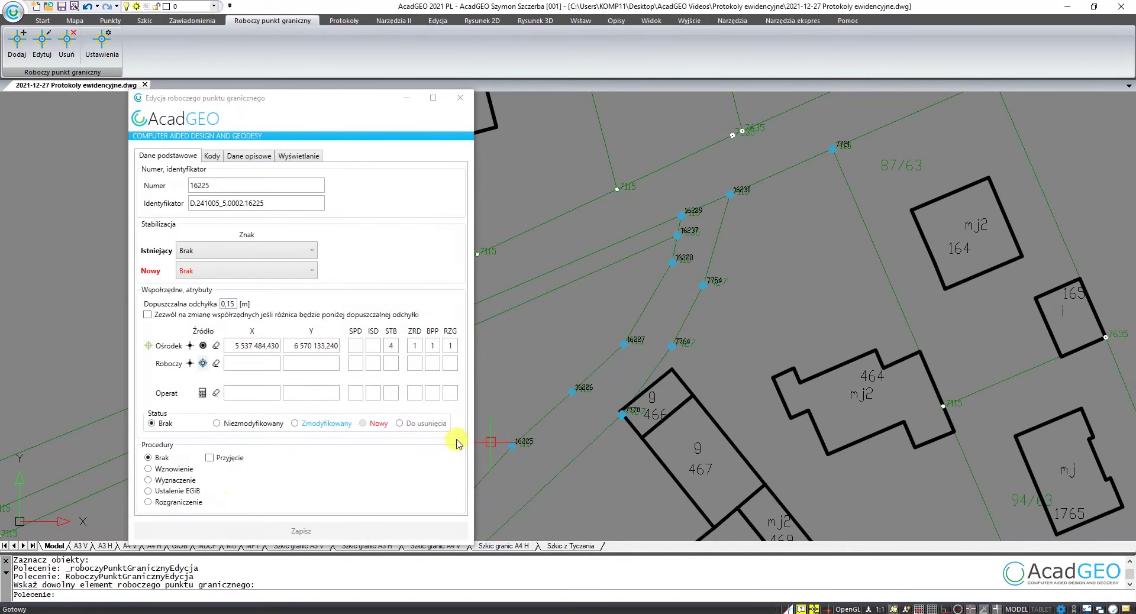
left_click(182, 492)
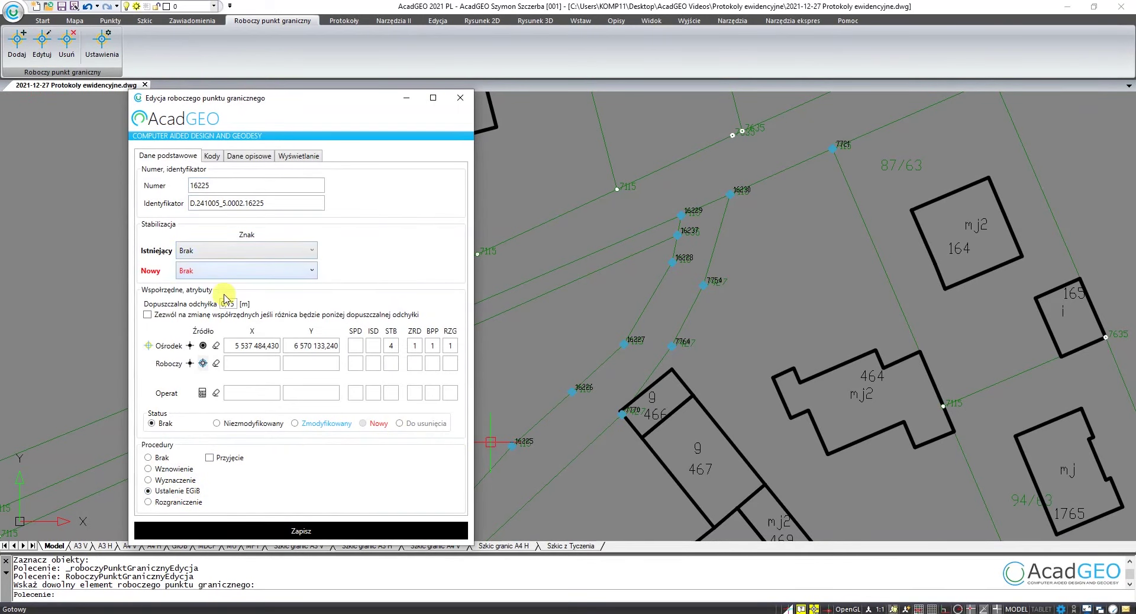
left_click(274, 531)
key("Return")
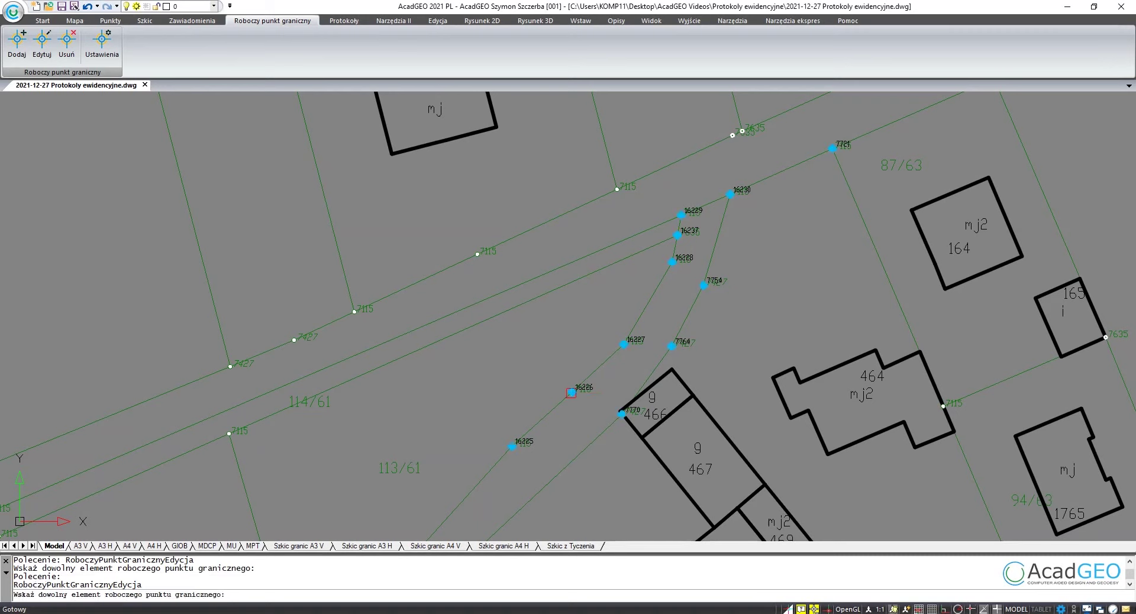
left_click(571, 393)
left_click(184, 493)
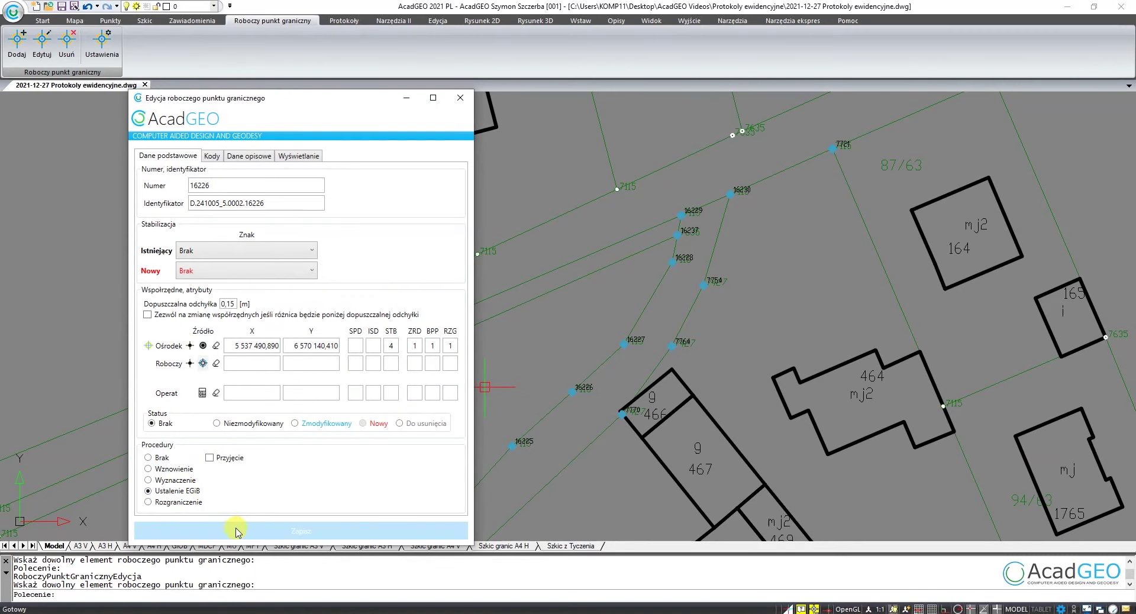
left_click(235, 532)
Set points 16230 and 7754 to the Ustalenie EGiB procedure and save each.
left_click(730, 194)
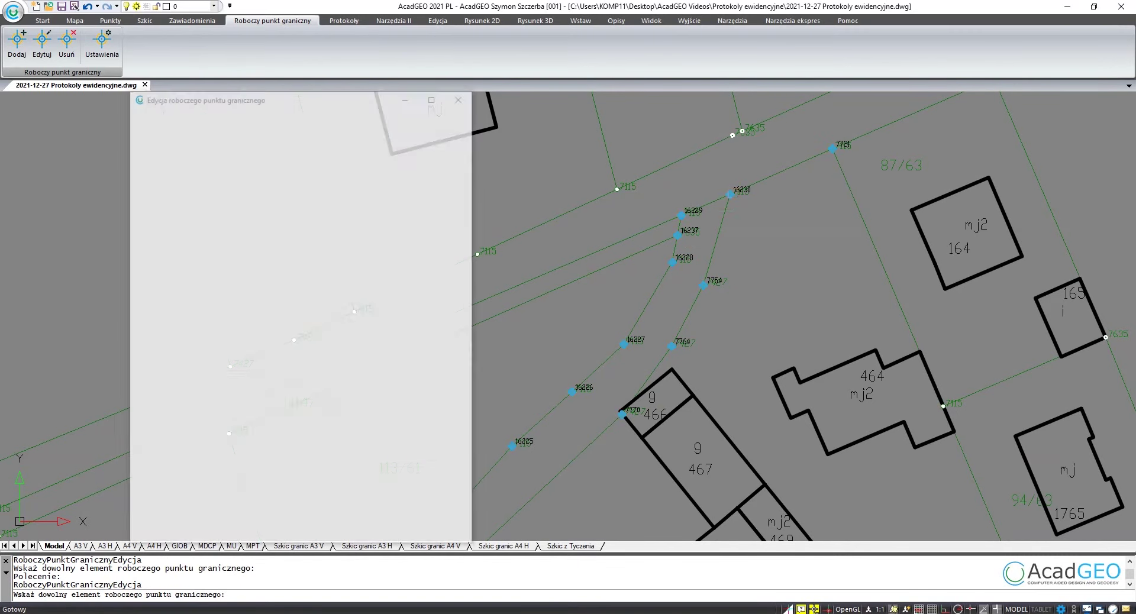
left_click(185, 492)
left_click(225, 532)
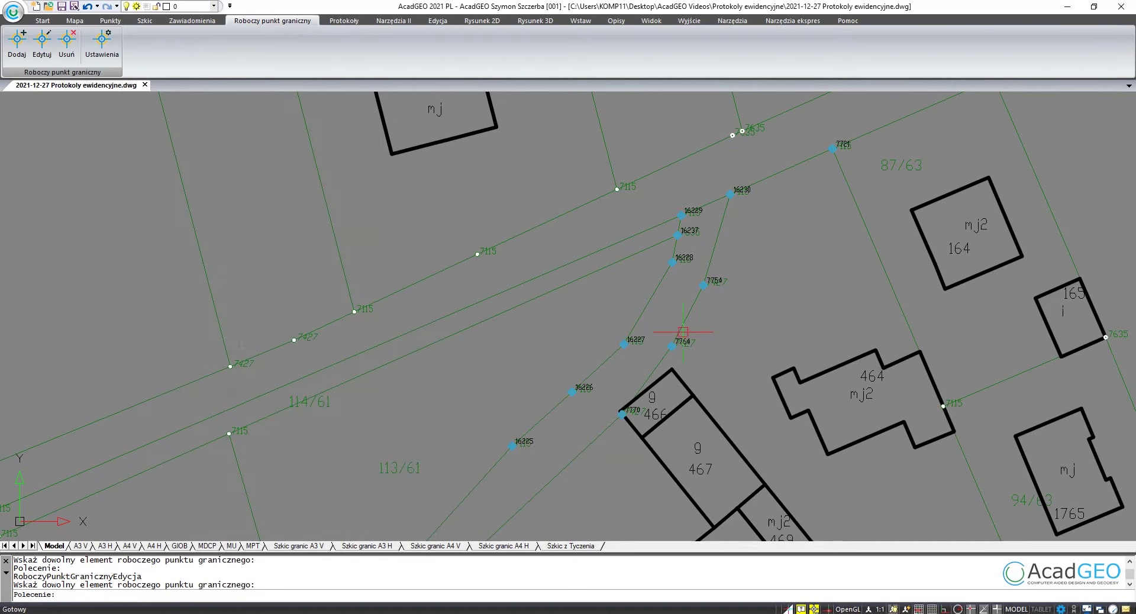
left_click(703, 286)
left_click(179, 493)
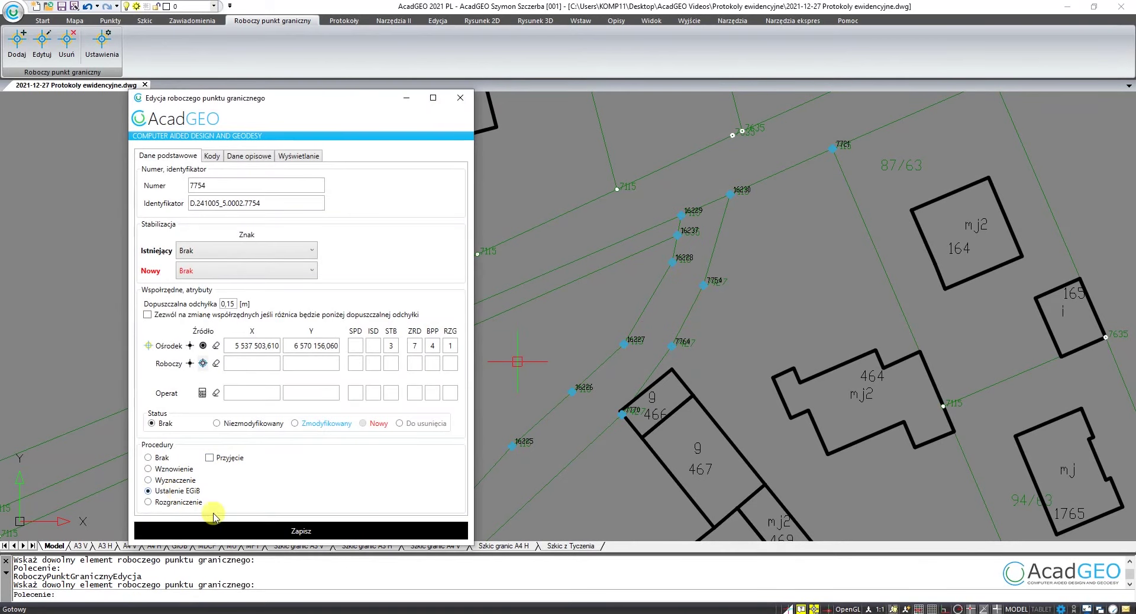
left_click(235, 532)
Set point 7721 to the Ustalenie EGiB procedure and save it.
key("Return")
left_click(730, 193)
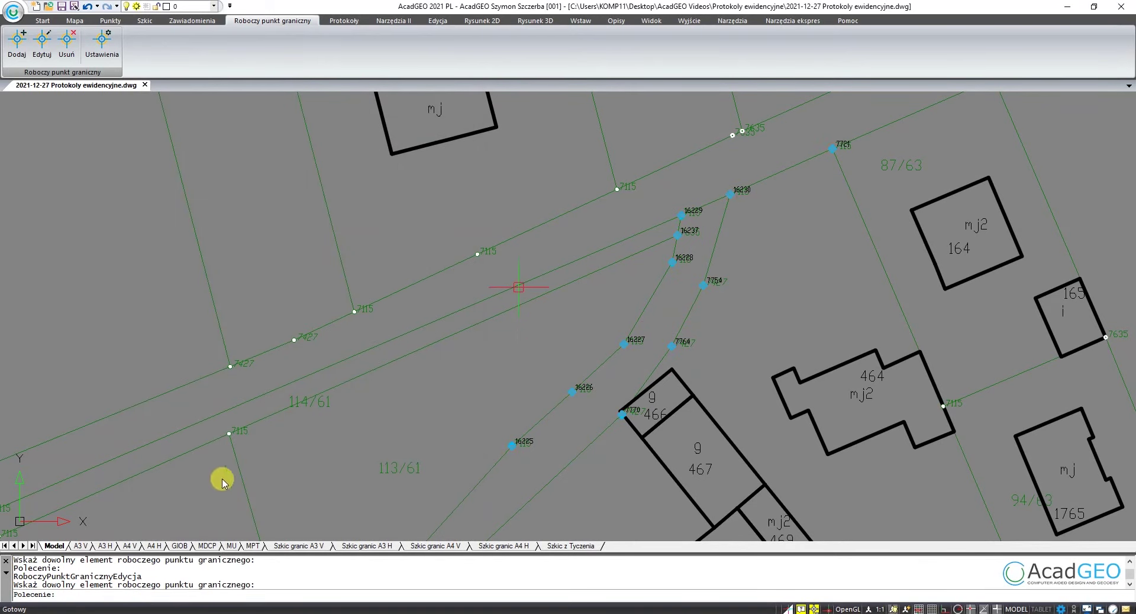
left_click(240, 531)
key("Return")
left_click(833, 149)
left_click(179, 492)
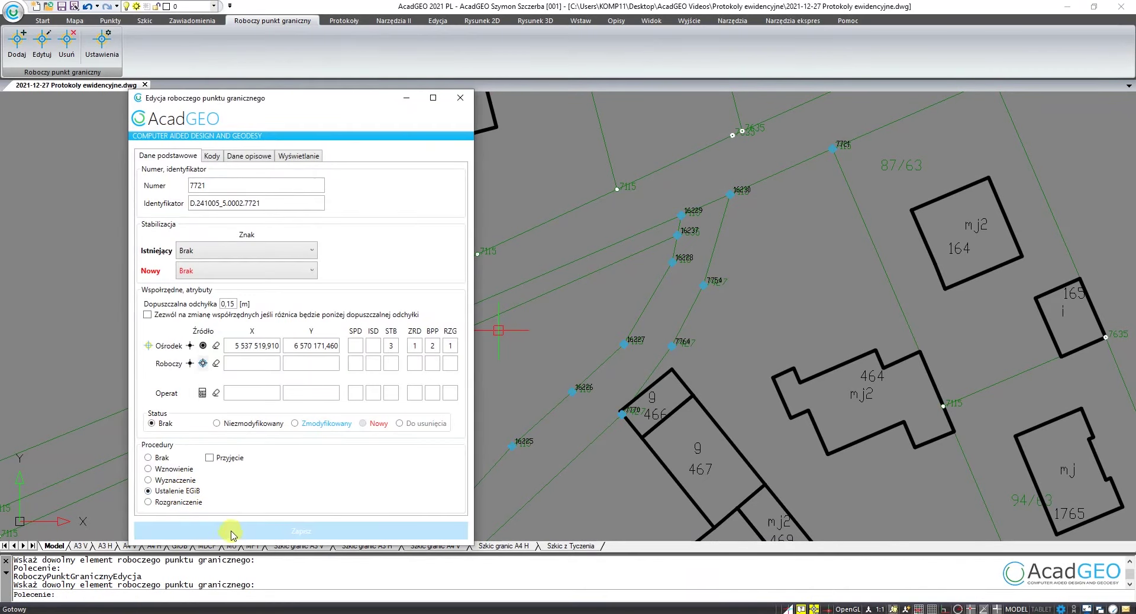
left_click(236, 531)
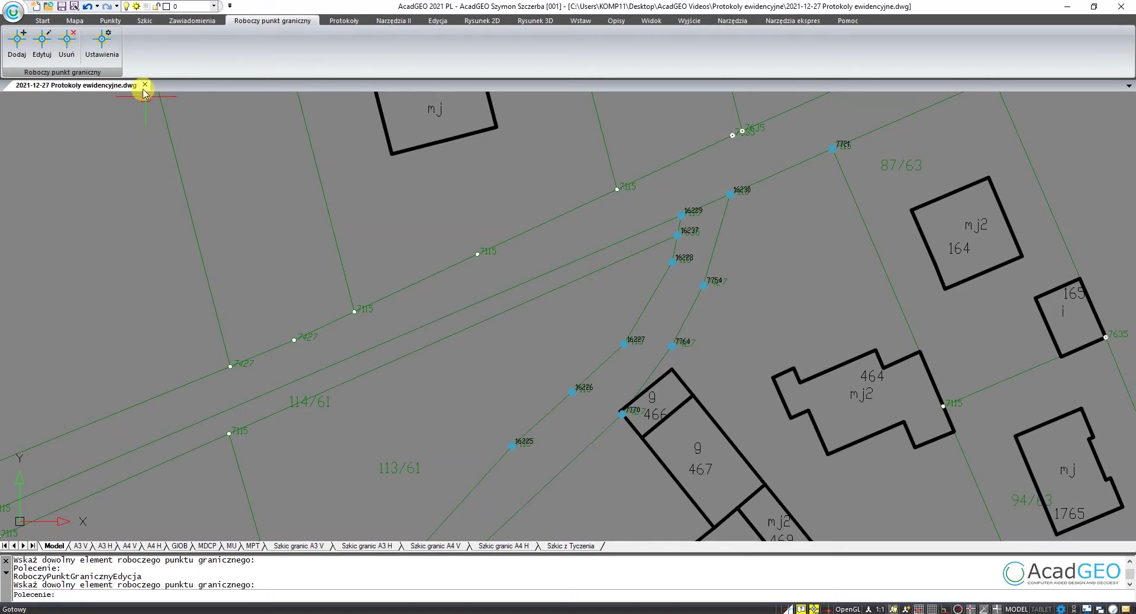
left_click(325, 24)
Fill the protocol form for job 2/2022, request 6640.2.2022, saving to a new Protokol folder.
left_click(22, 43)
type("2/2022")
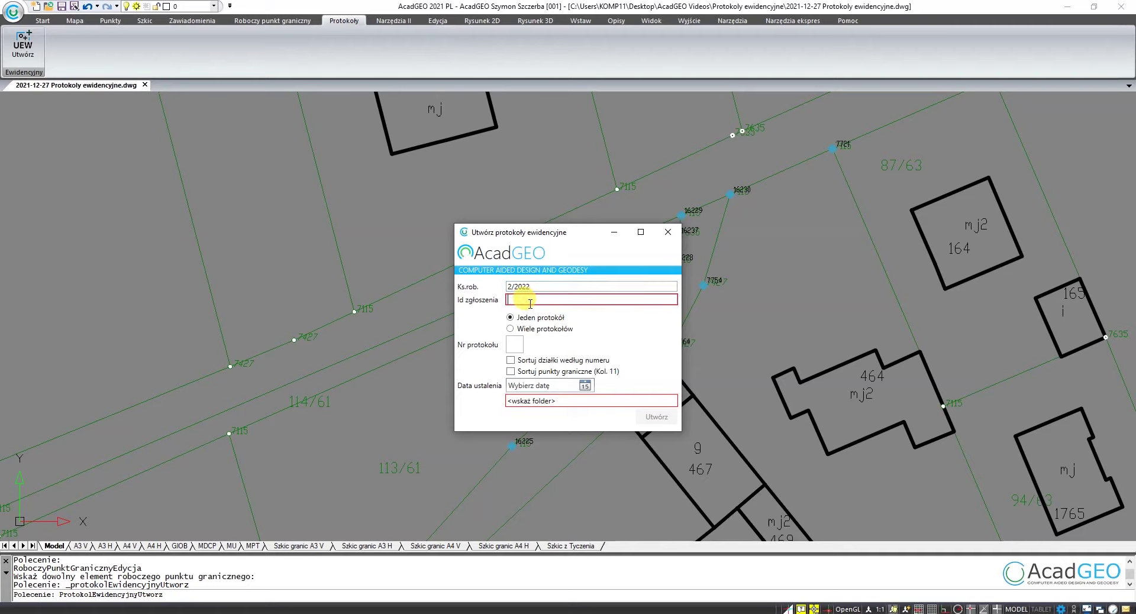
type("6640.2.2022")
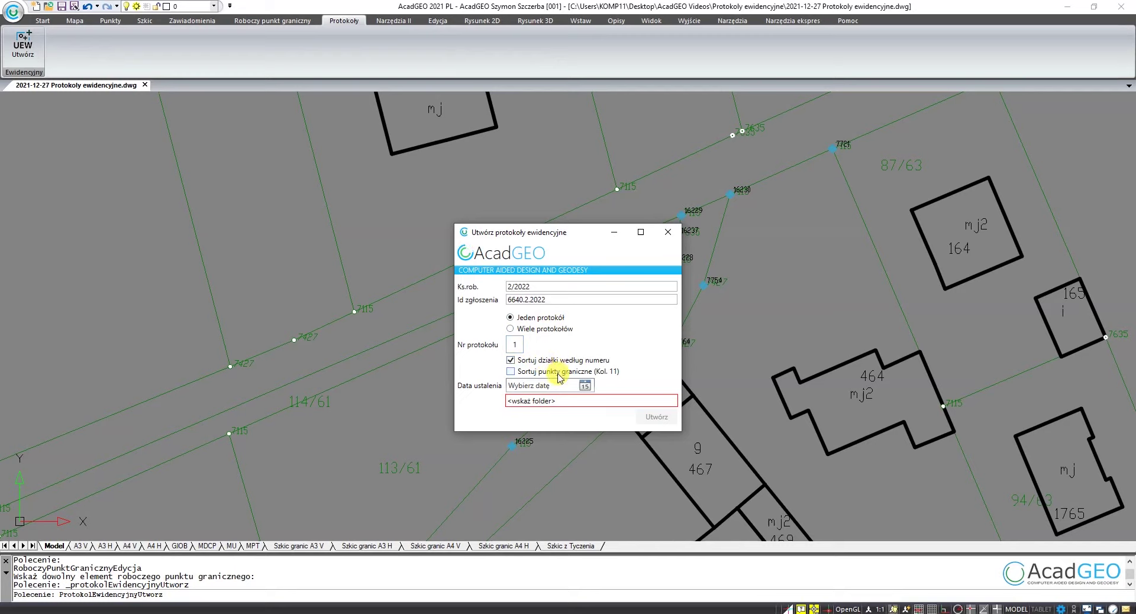
left_click(556, 401)
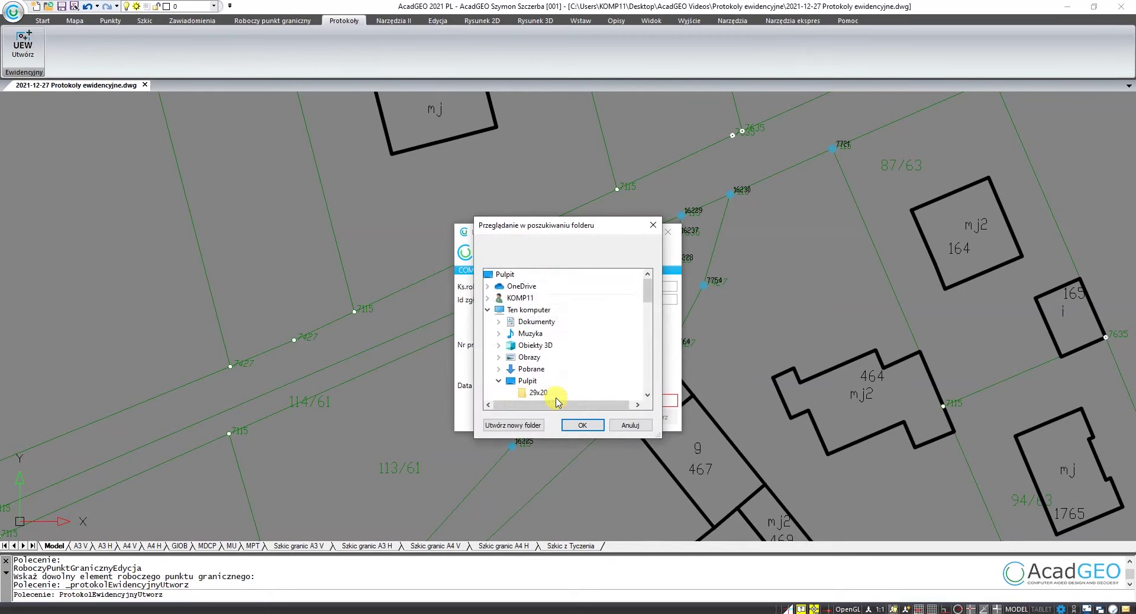
left_click(520, 428)
type("Protoko")
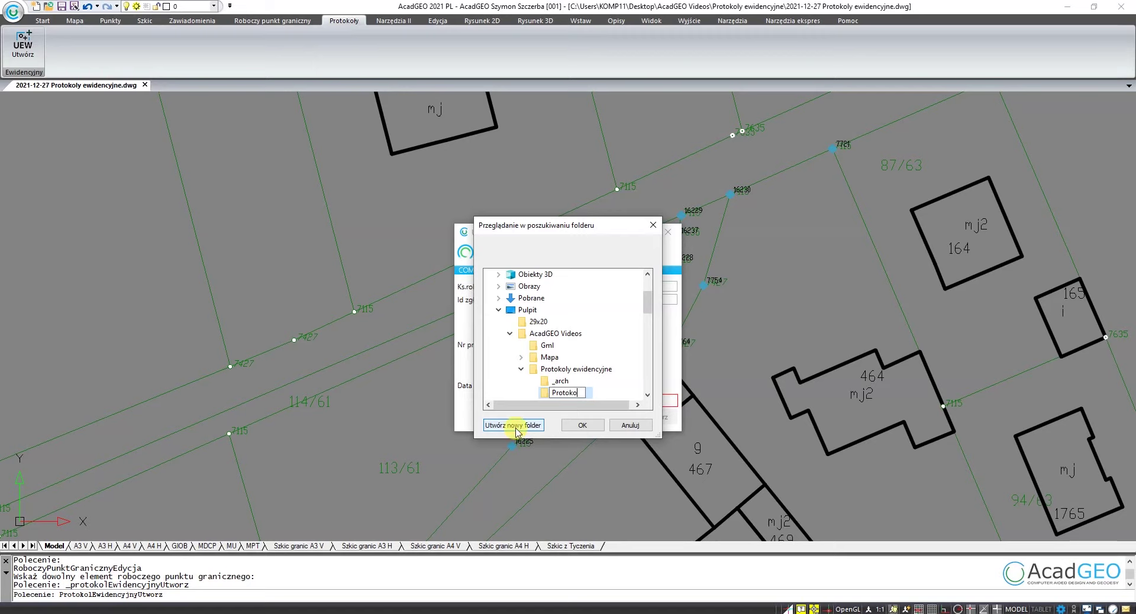
left_click(582, 425)
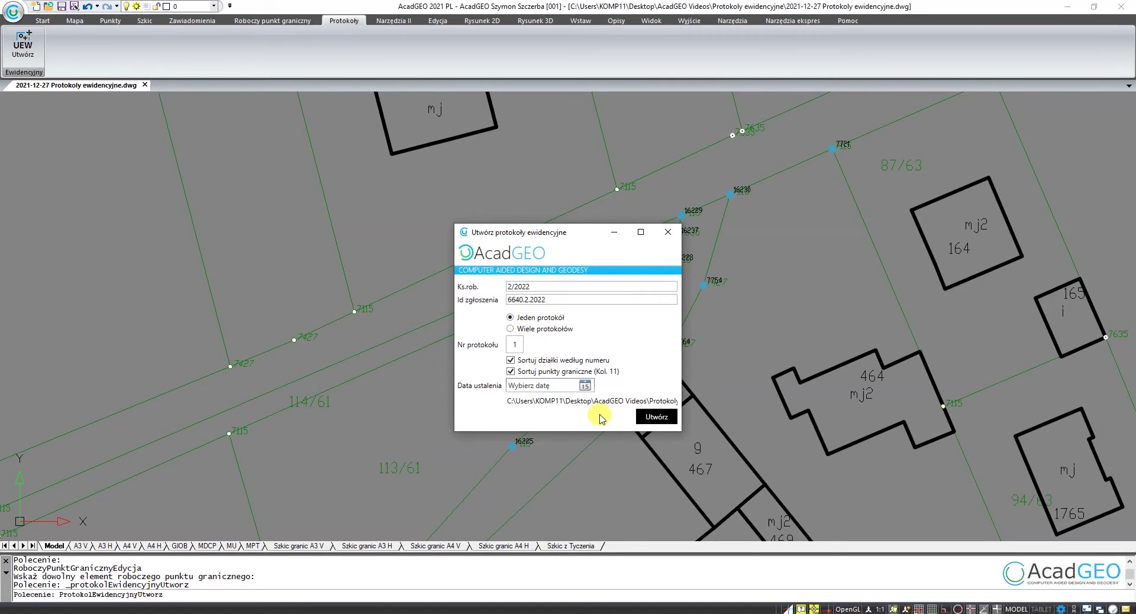
Outline the range around the working points to generate Protokol UPGDE Nr 1.odt.
left_click(656, 414)
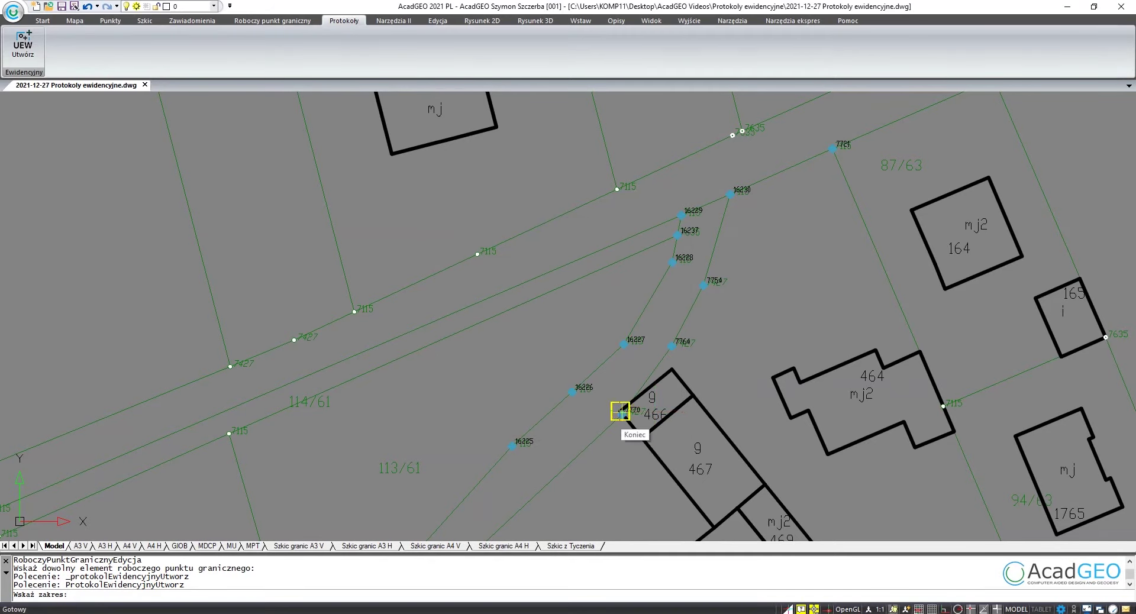
left_click(432, 441)
left_click(566, 521)
left_click(751, 358)
left_click(886, 176)
left_click(861, 112)
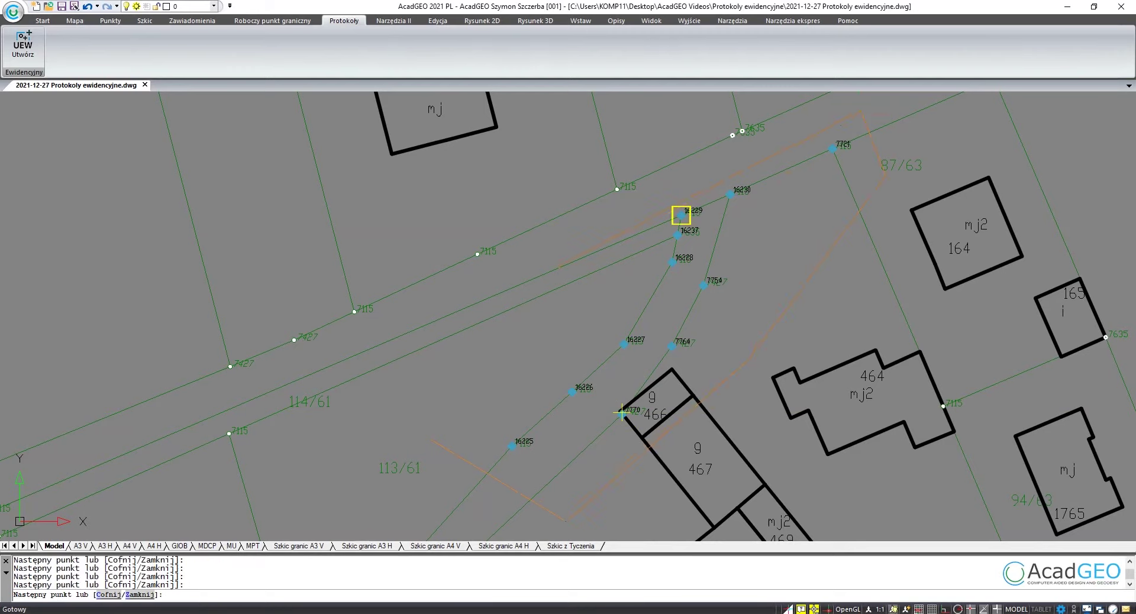
type("z")
key("Return")
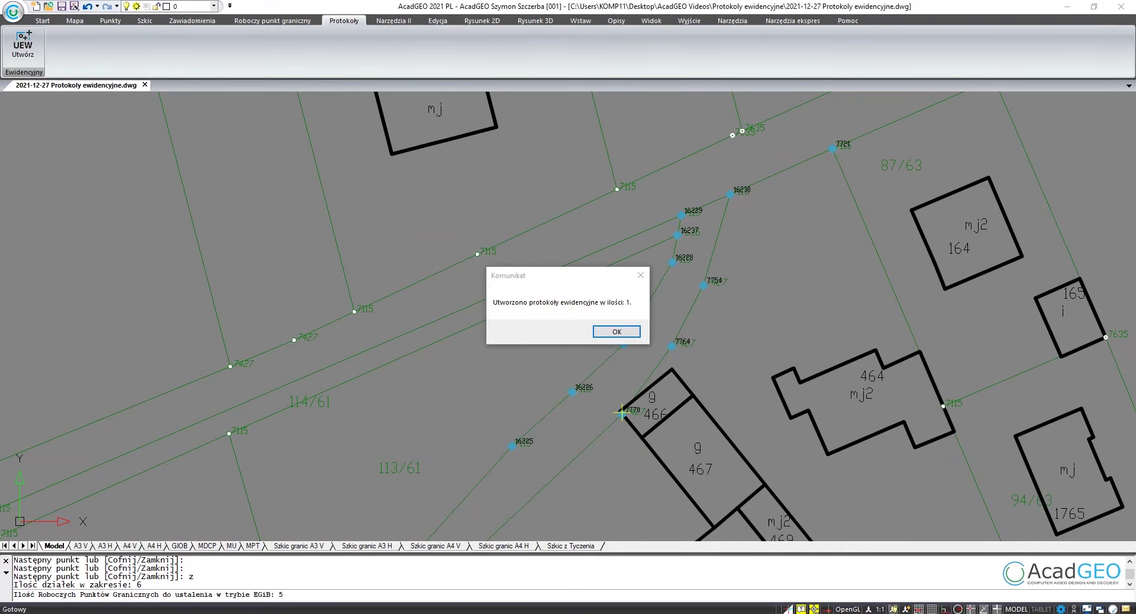
left_click(608, 334)
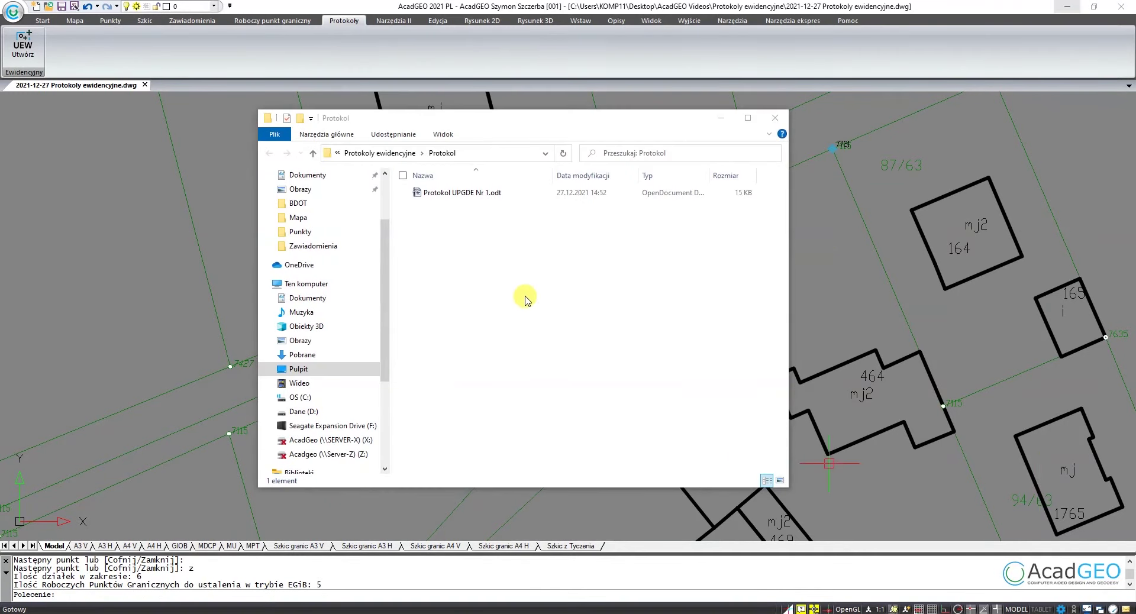
Review Protokol UPGDE Nr 1.odt in Writer, then open the survey points project manager in Mapa-powykonawcza.dwg.
double_click(467, 193)
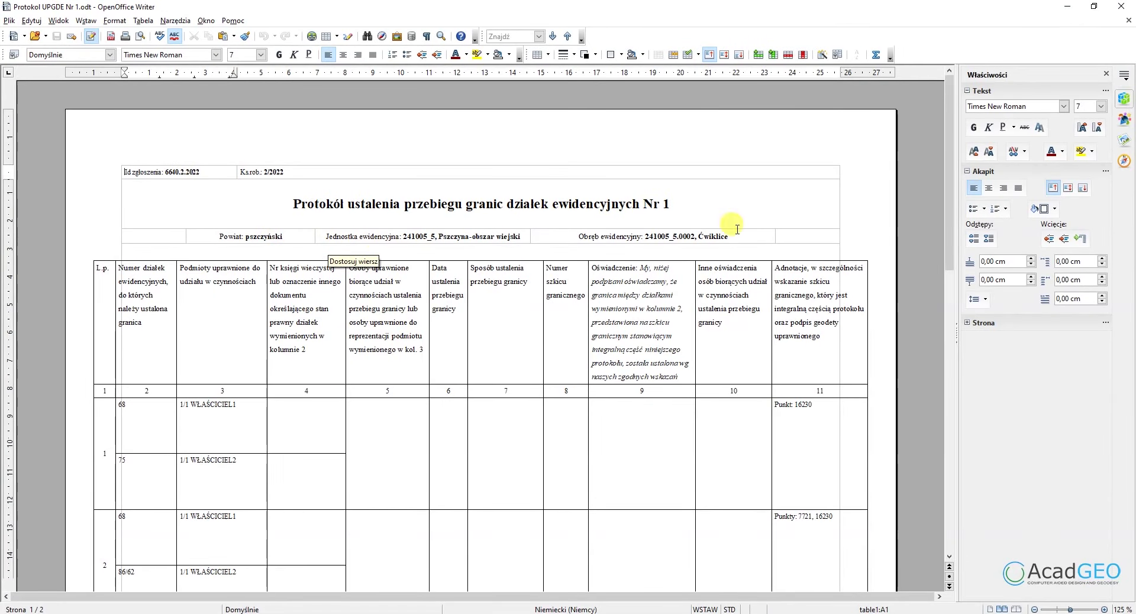
left_click_drag(946, 145, 916, 437)
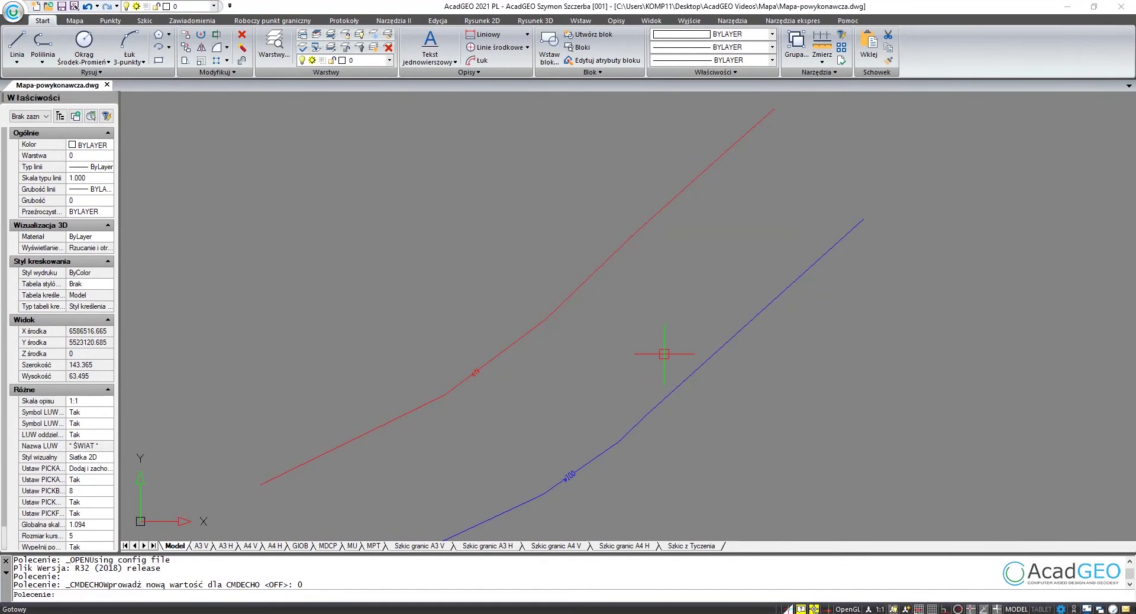
left_click(110, 20)
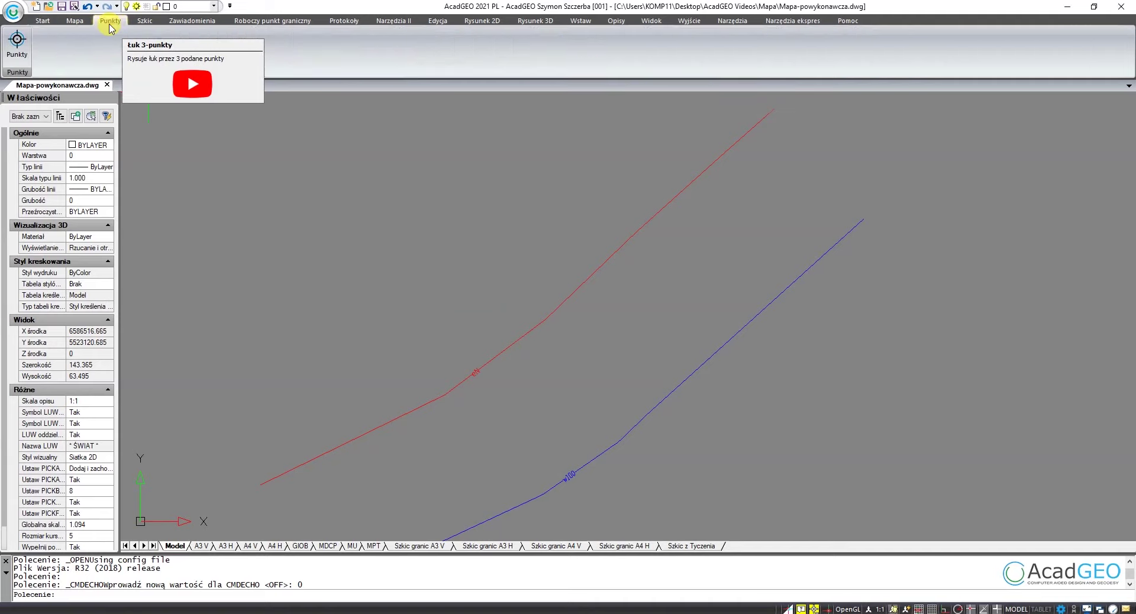
left_click(21, 47)
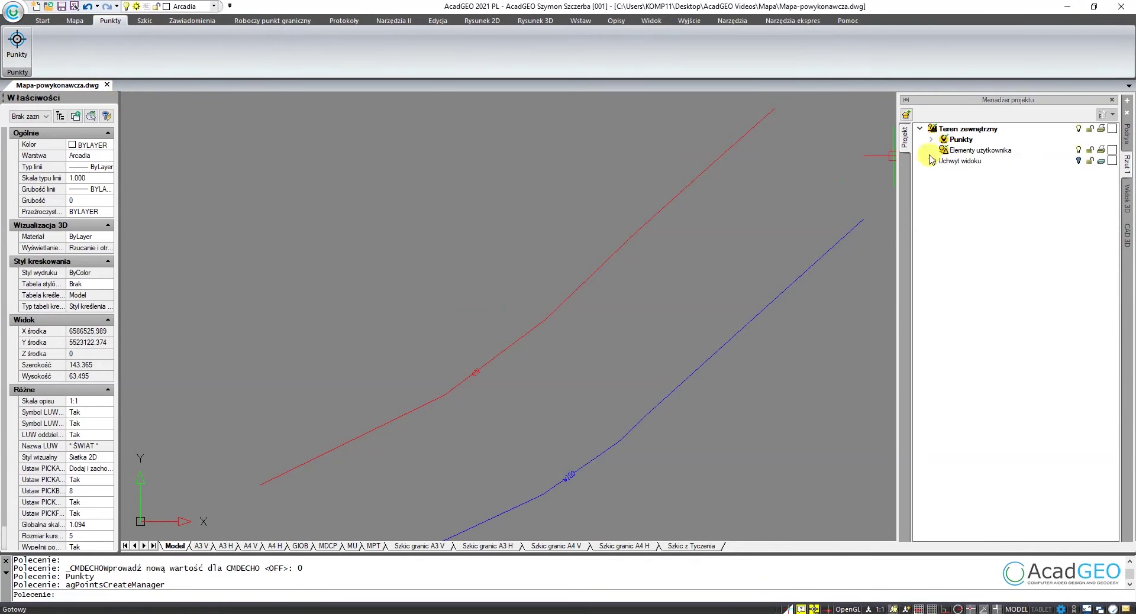
Add subgroup Pomiar(1) under Pomiar in the Punkty group and select it.
left_click(932, 139)
left_click(965, 184)
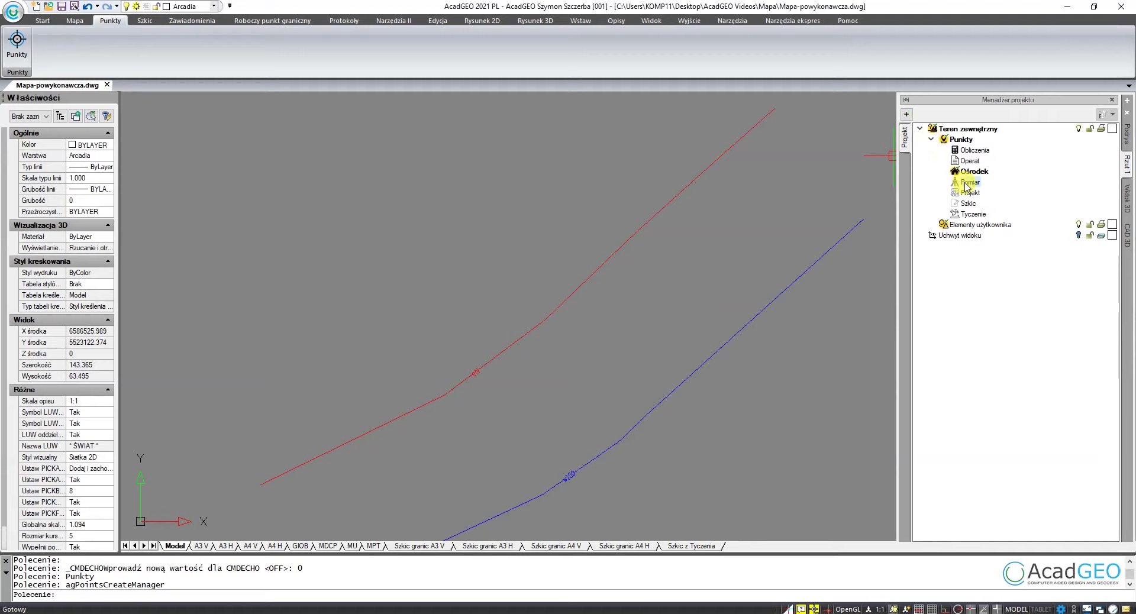
right_click(970, 183)
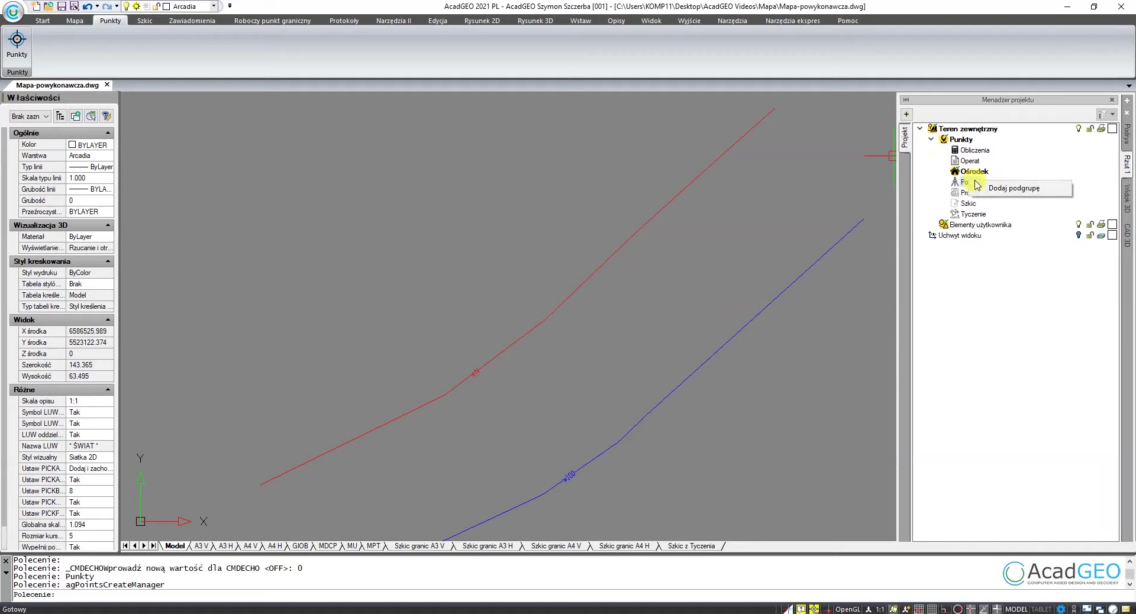
left_click(1006, 189)
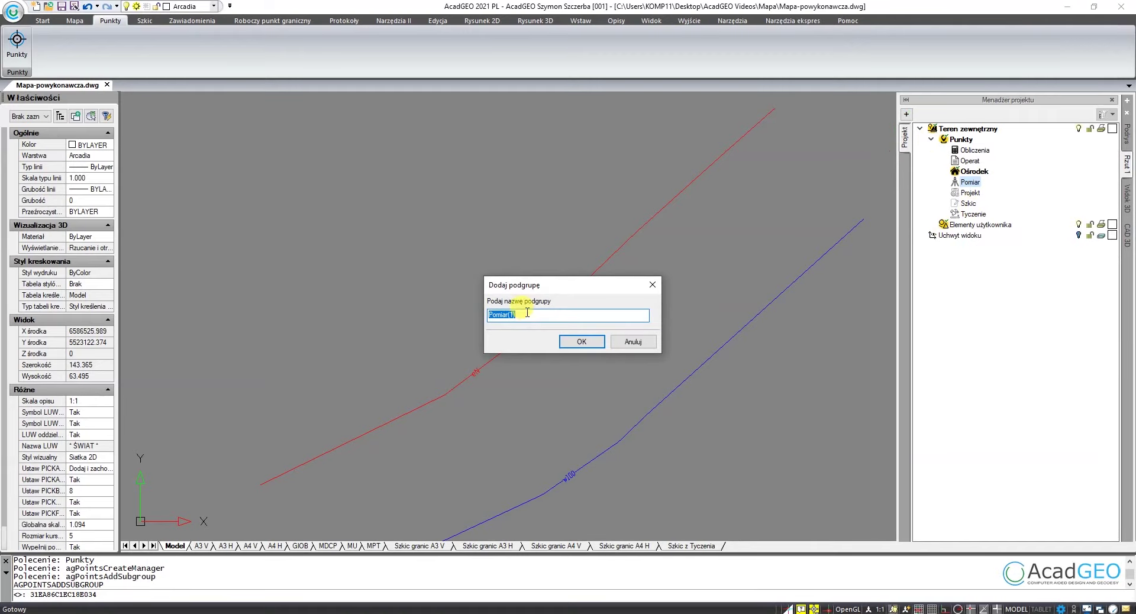
left_click(577, 342)
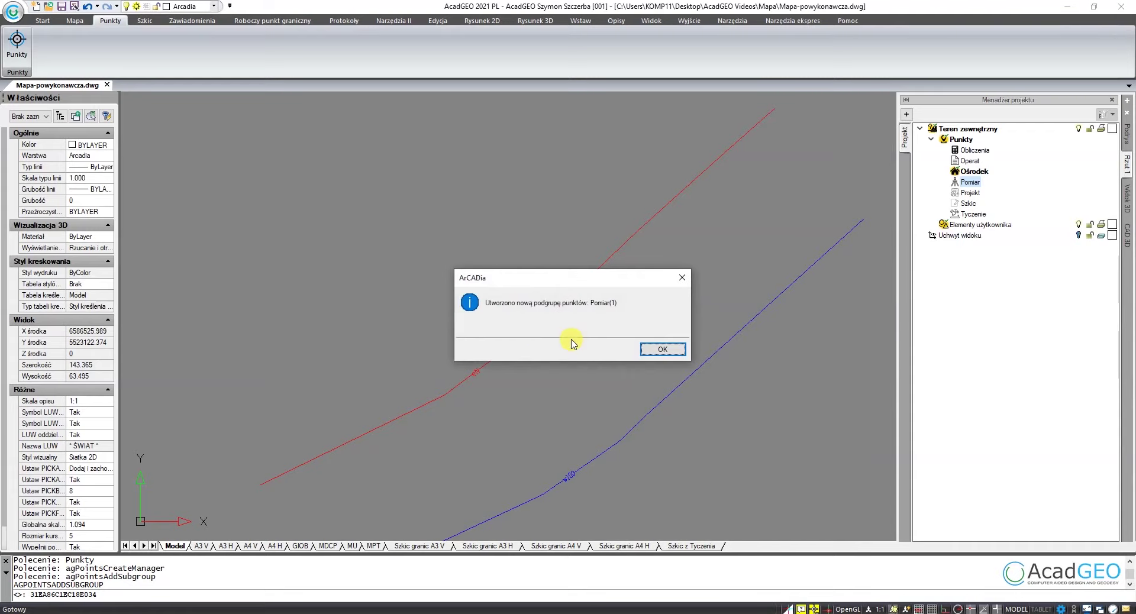
left_click(664, 350)
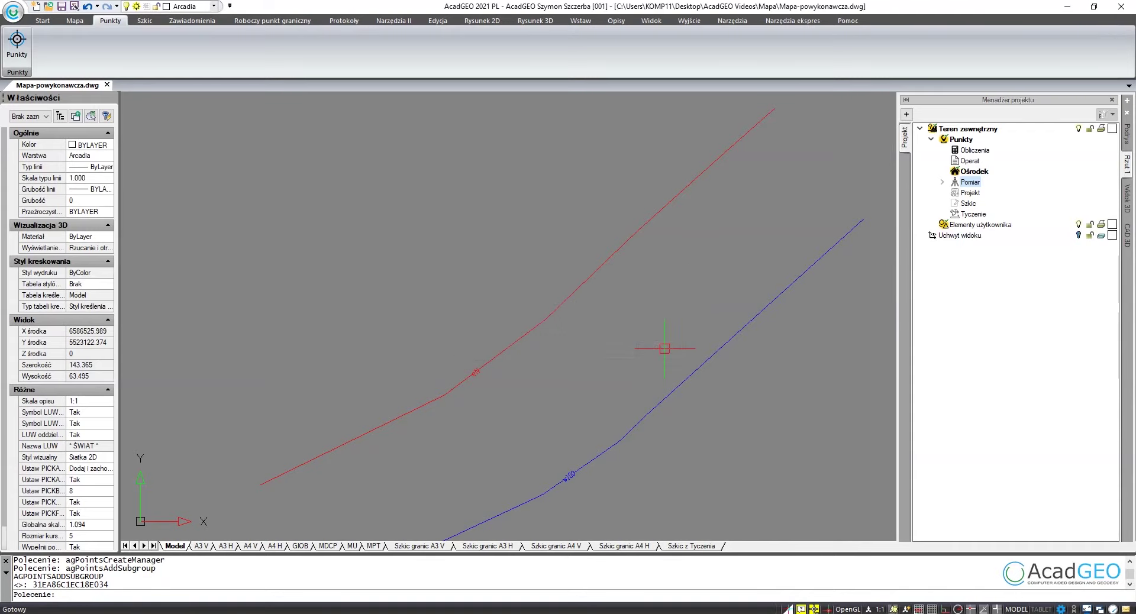
left_click(943, 182)
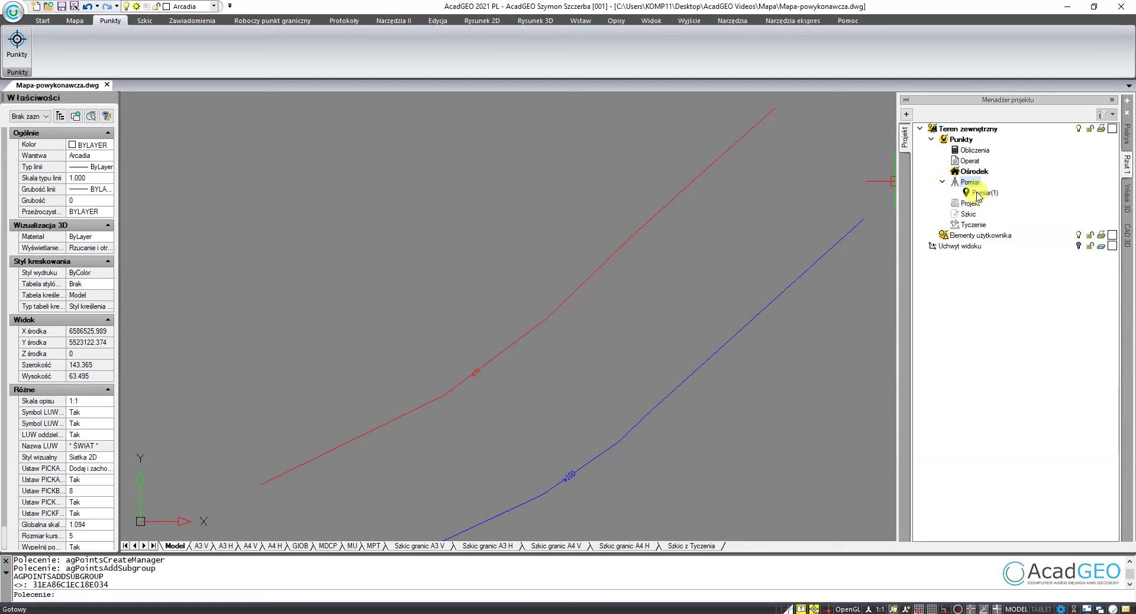
left_click(980, 193)
Import punkty.txt into Pomiar(1) as Nr X Y plus Kod, then zoom to the points.
left_click(927, 115)
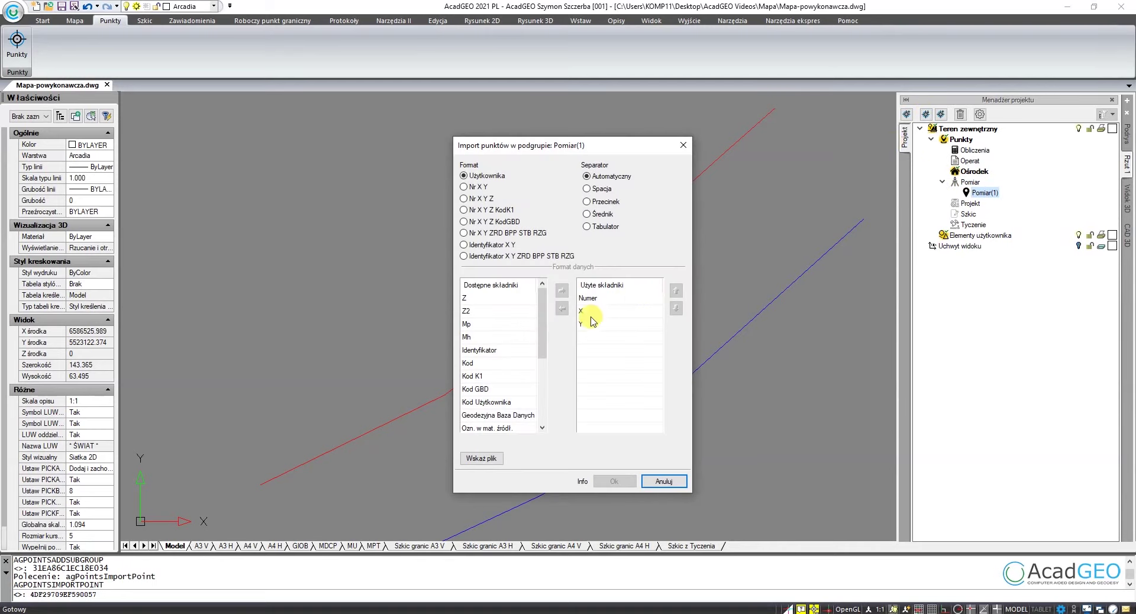
left_click(477, 459)
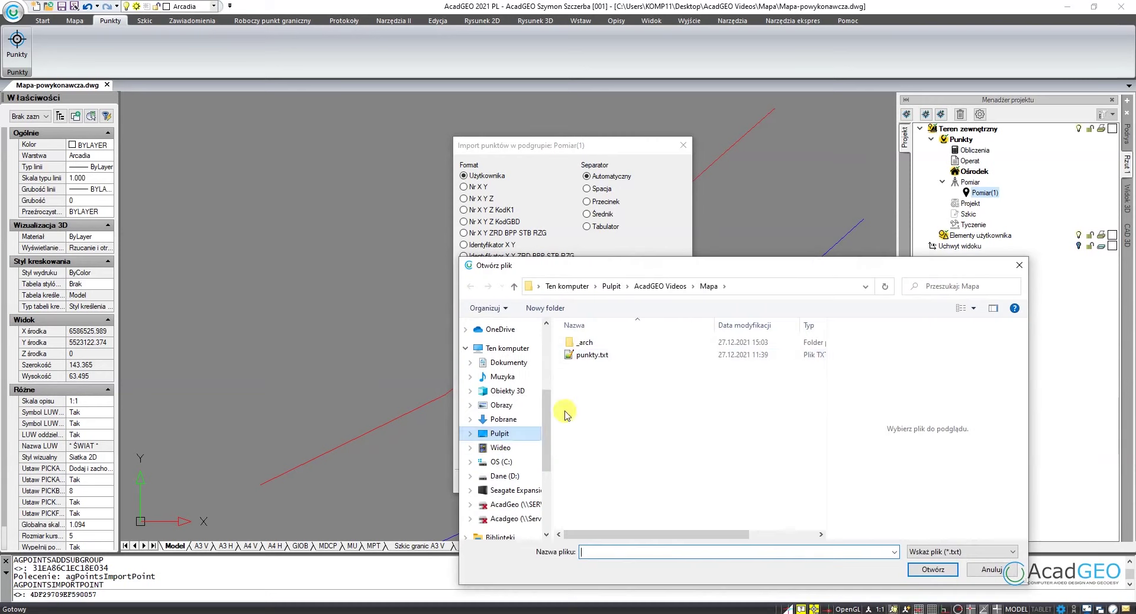
left_click(669, 355)
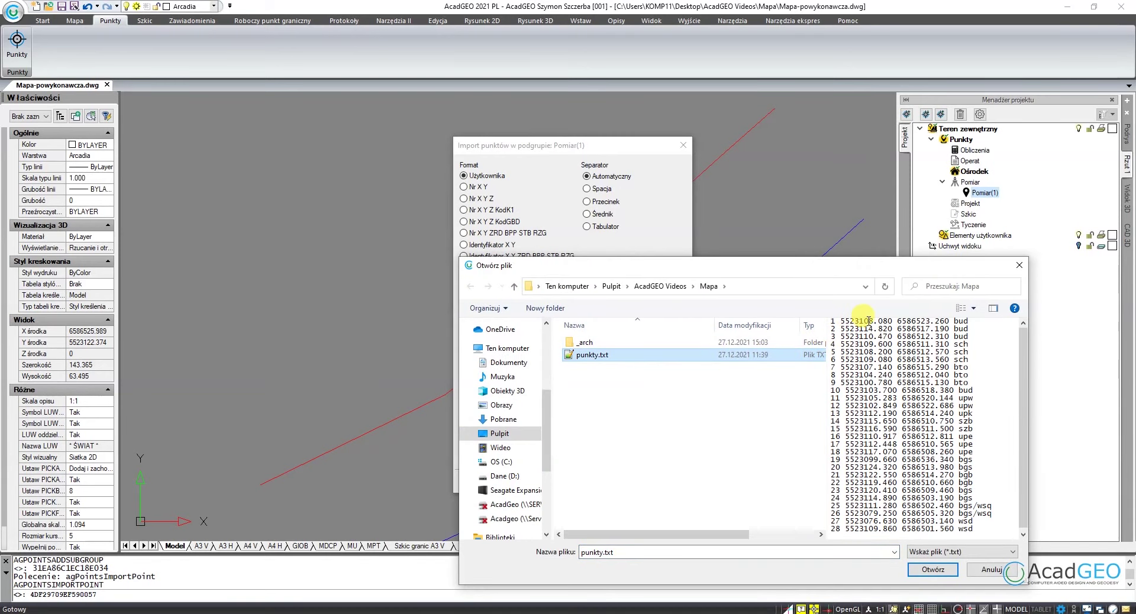
left_click(924, 570)
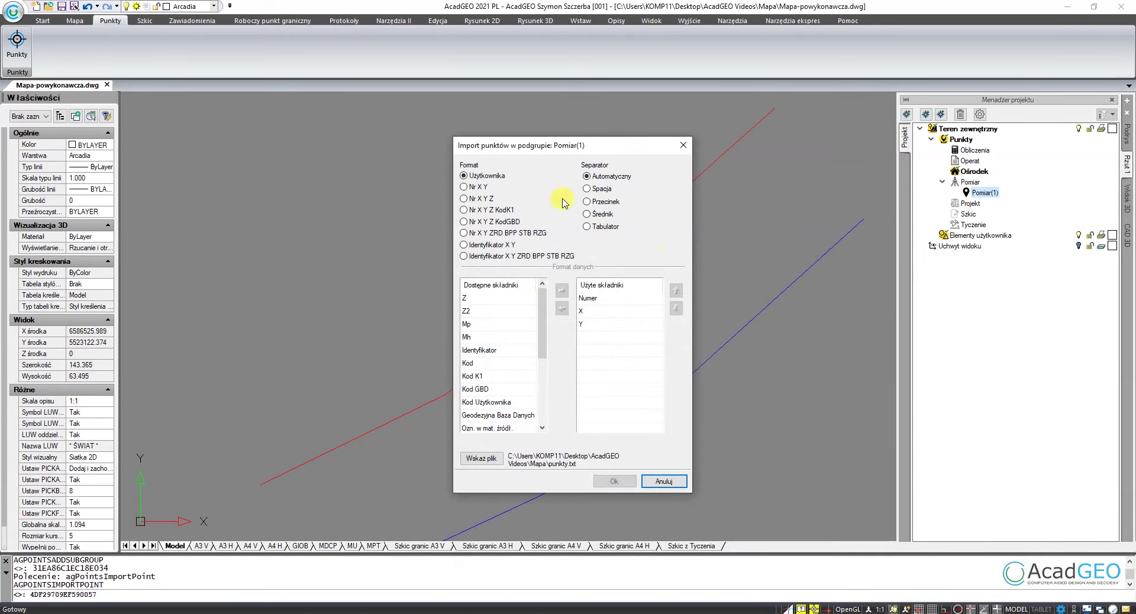
left_click(473, 363)
left_click(564, 290)
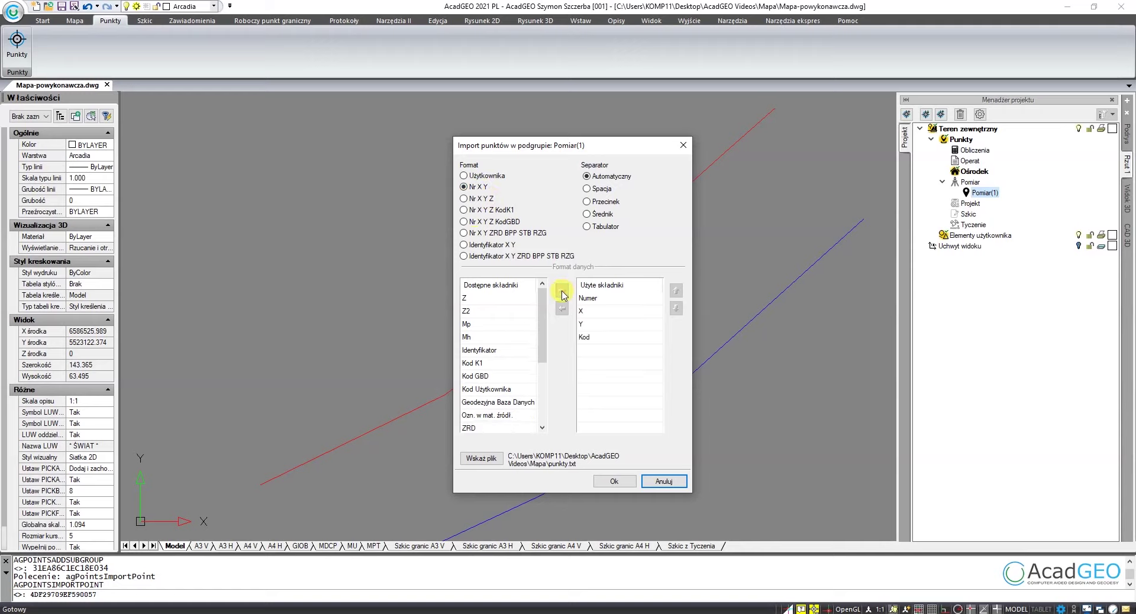
left_click(615, 483)
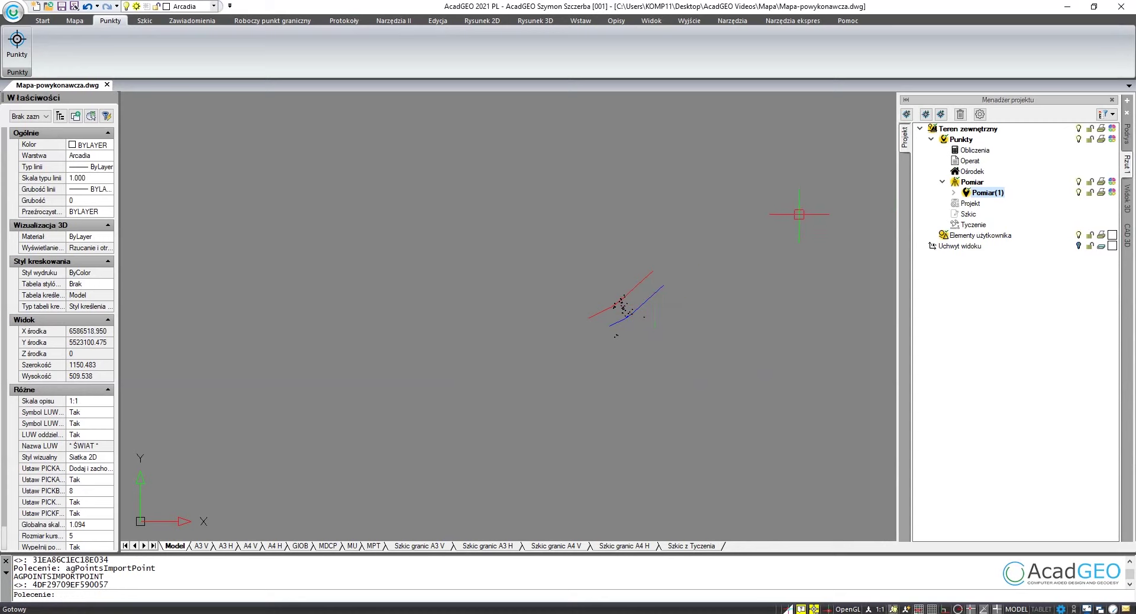
type("z")
key("Return")
key("Return")
scroll(646, 368, "up", 2)
scroll(693, 337, "up", 2)
scroll(693, 337, "up", 1)
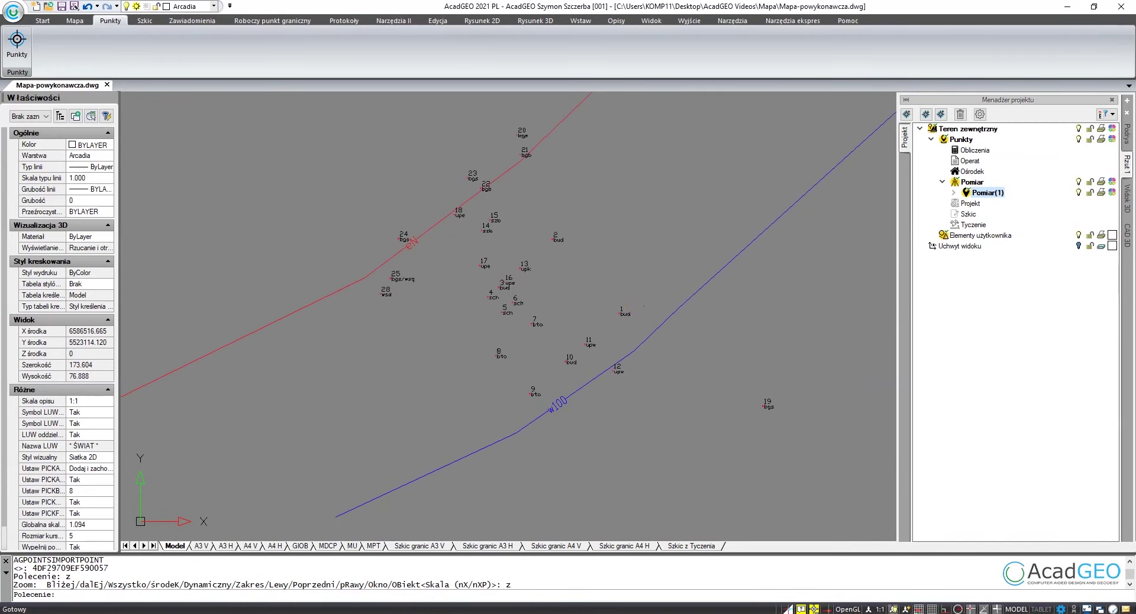
scroll(633, 300, "up", 1)
Set the Etykiety 2 labels of Pomiar(1) to green.
left_click(954, 193)
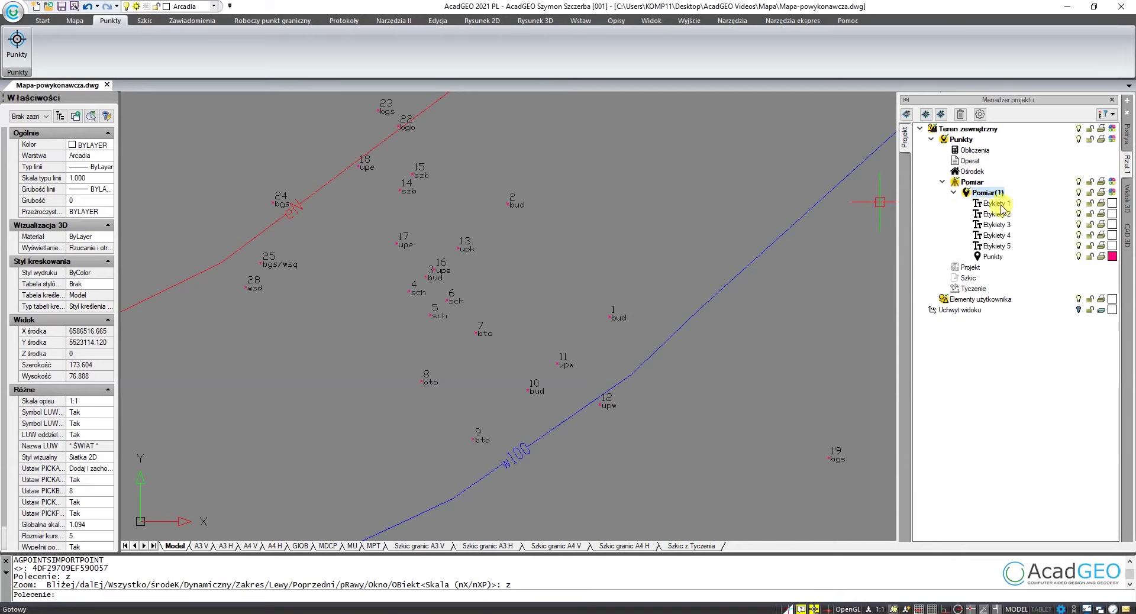
left_click(1112, 214)
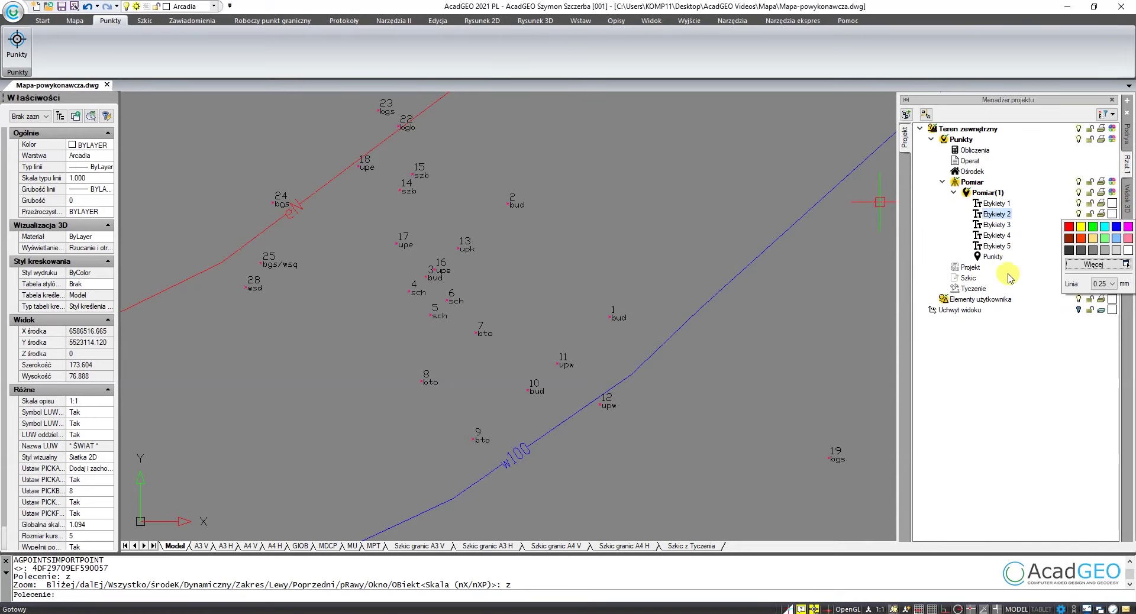
left_click(1091, 233)
left_click(578, 261)
scroll(599, 264, "up", 1)
scroll(591, 311, "up", 2)
scroll(547, 332, "up", 1)
middle_click_drag(556, 342, 567, 335)
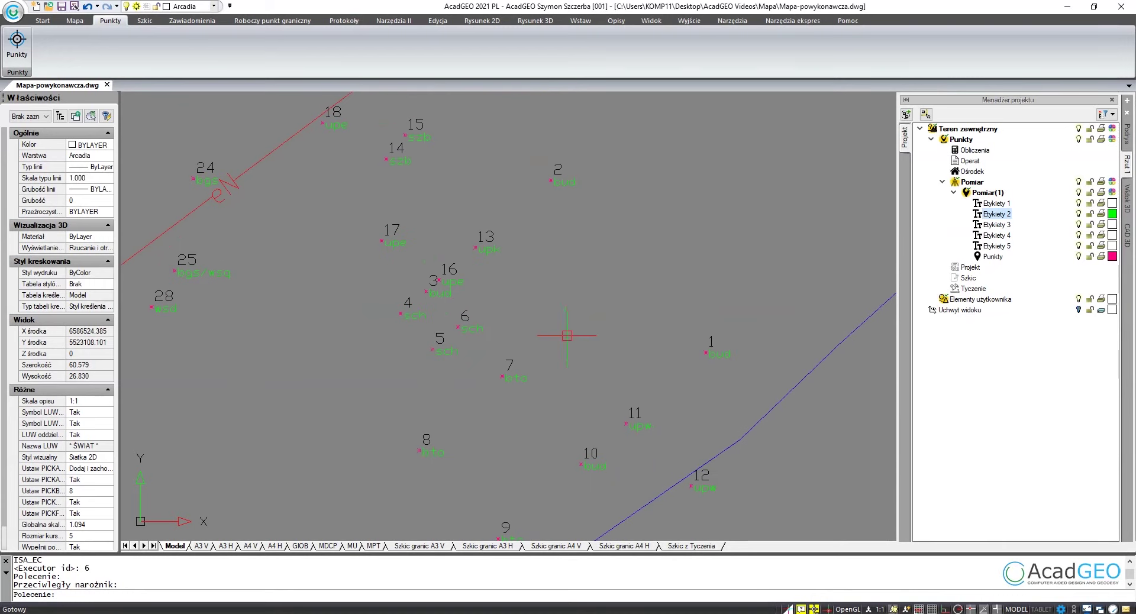
Start the EGiB building object from the base-map catalogue with 'pp point snapping.
left_click(74, 21)
left_click(27, 47)
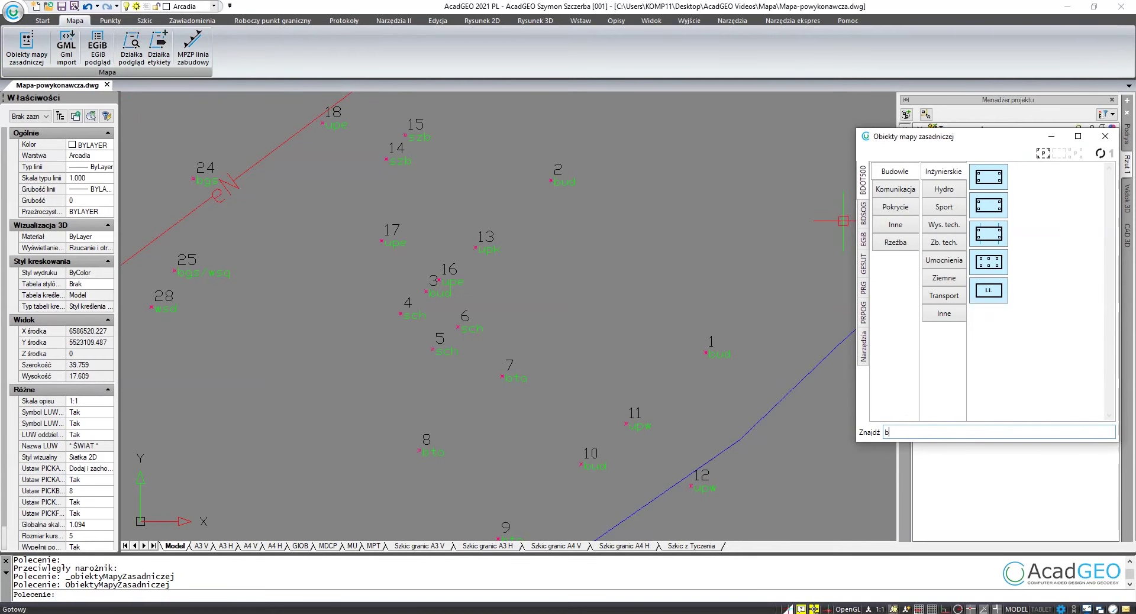
type("udy")
double_click(882, 196)
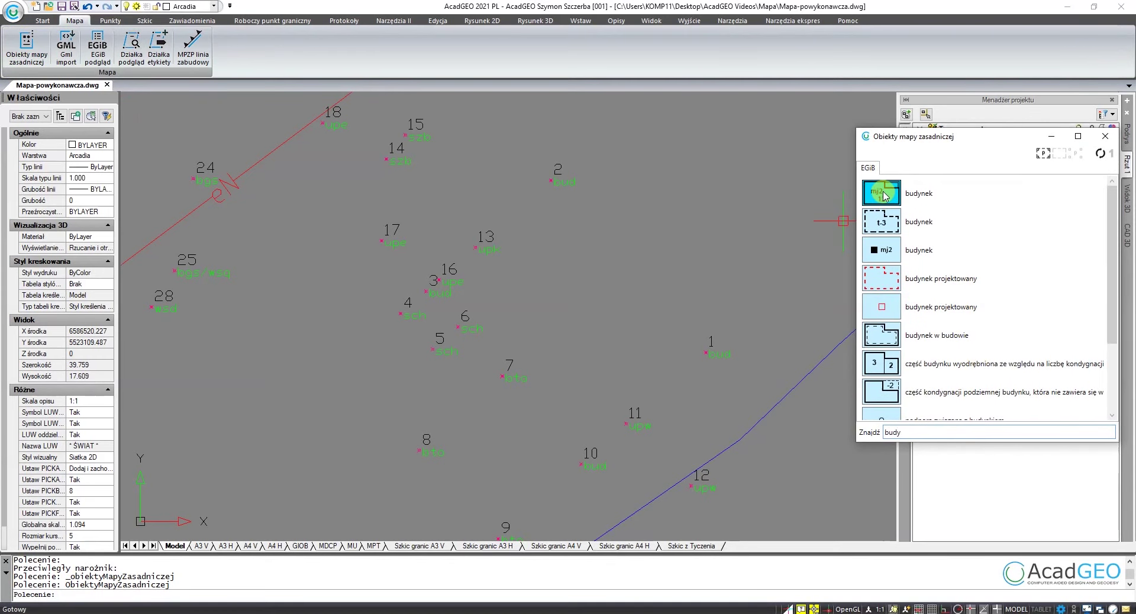
scroll(580, 477, "up", 3)
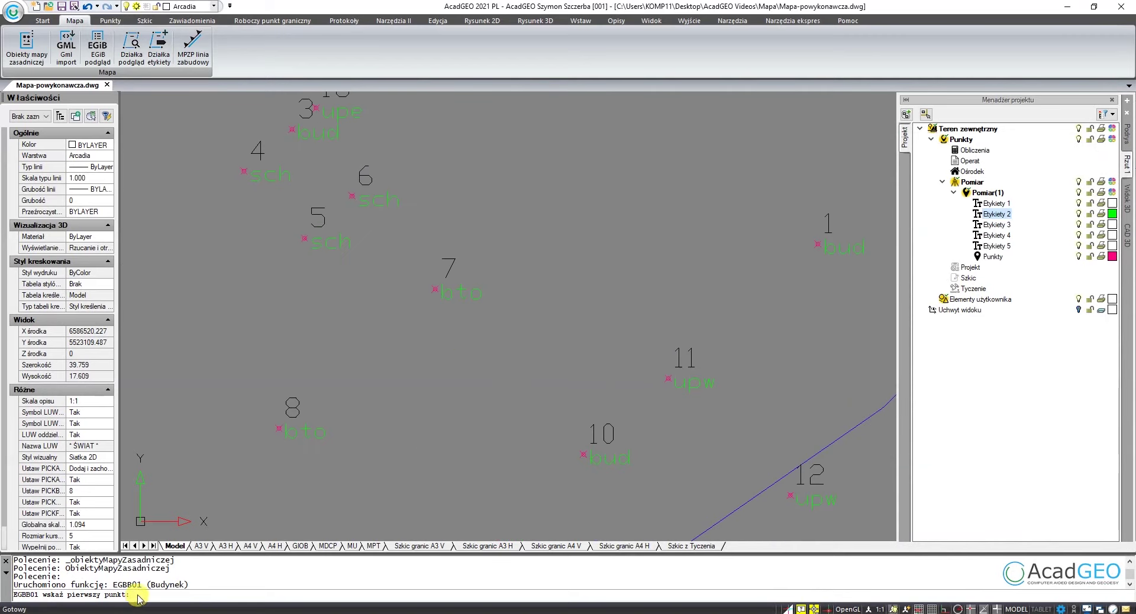
type("'pp")
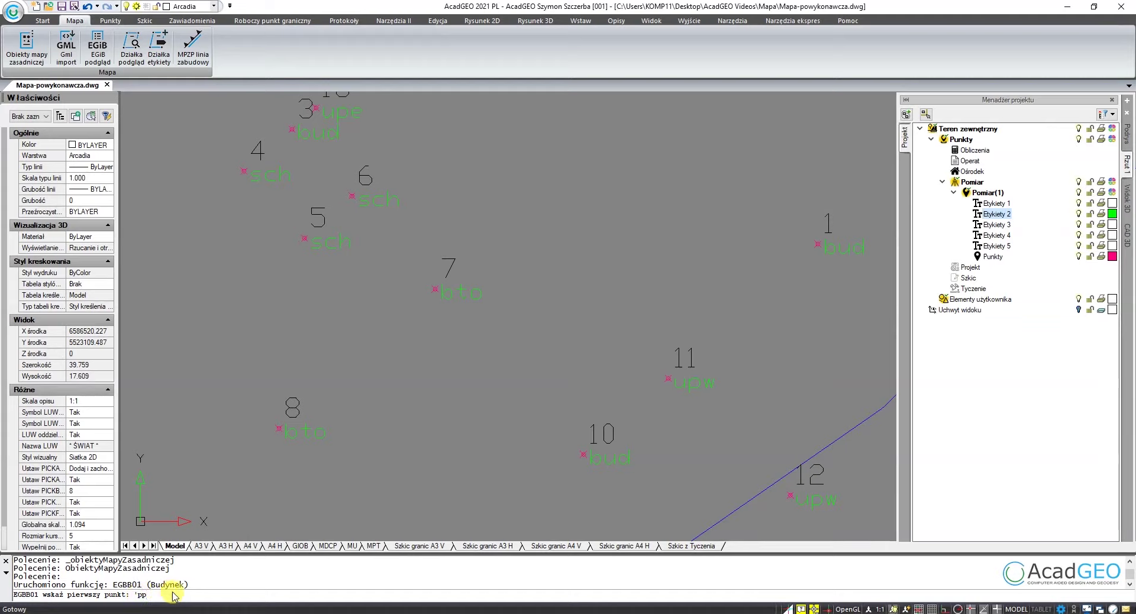
key("Return")
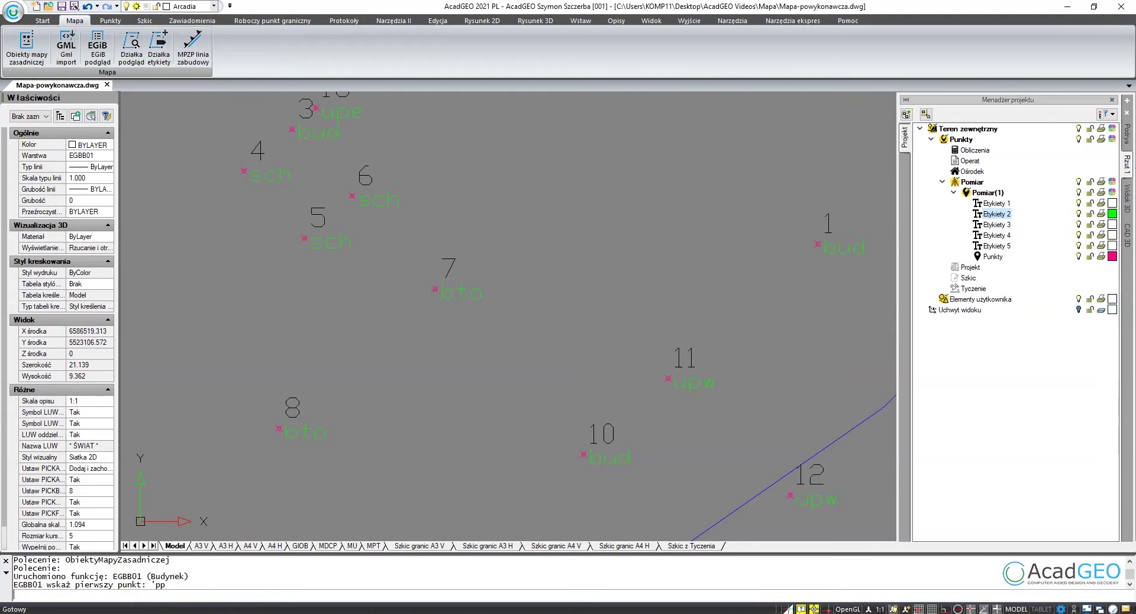
Outline the building through survey points 10, 1, 2 and 3 and close it.
scroll(583, 454, "up", 4)
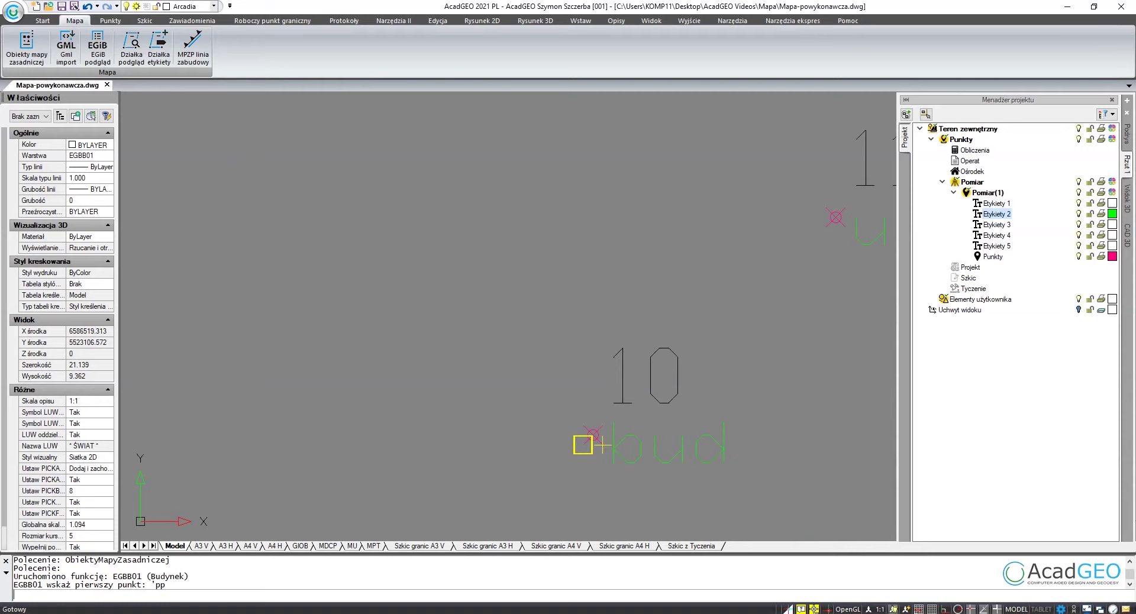
left_click(592, 435)
scroll(273, 355, "down", 4)
scroll(415, 456, "down", 1)
scroll(450, 332, "up", 2)
scroll(473, 358, "up", 1)
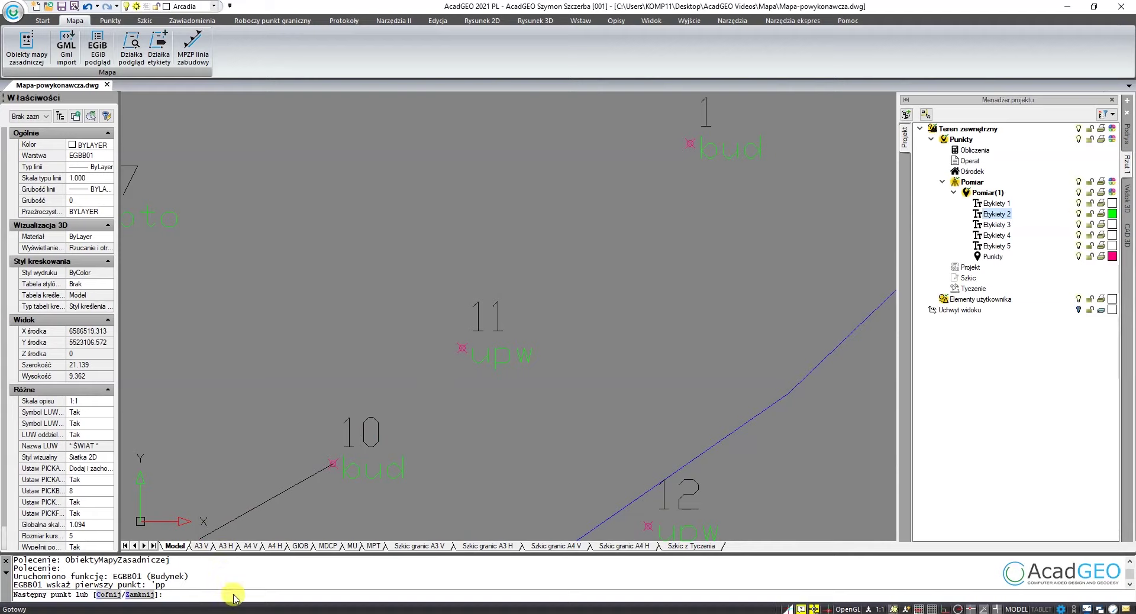
type("'pp")
key("Return")
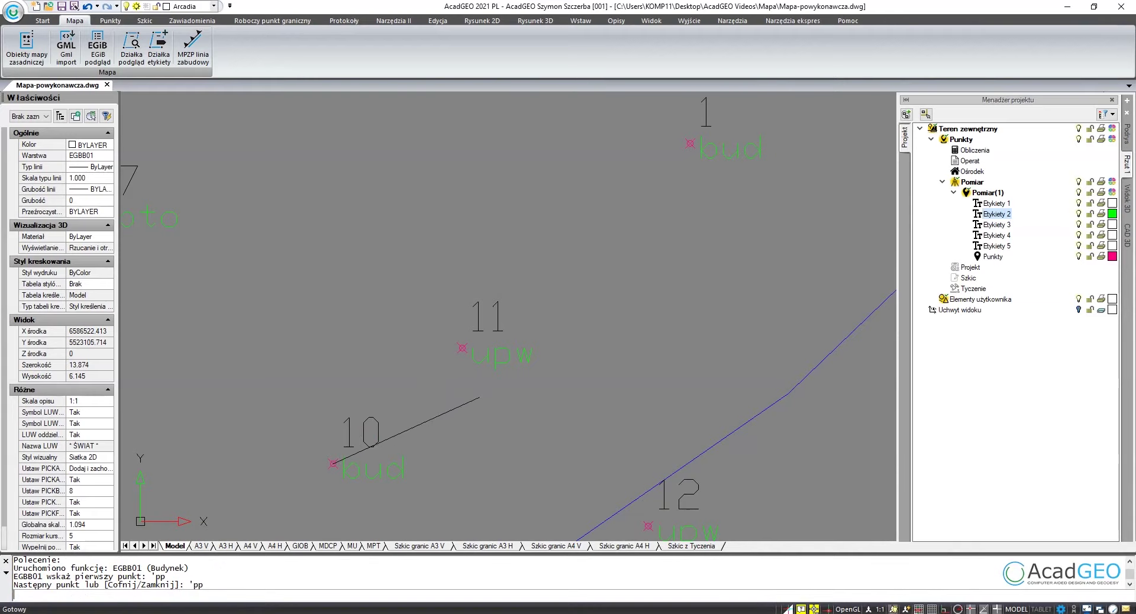
left_click(690, 143)
scroll(515, 262, "down", 3)
middle_click_drag(467, 115, 536, 239)
left_click(536, 240)
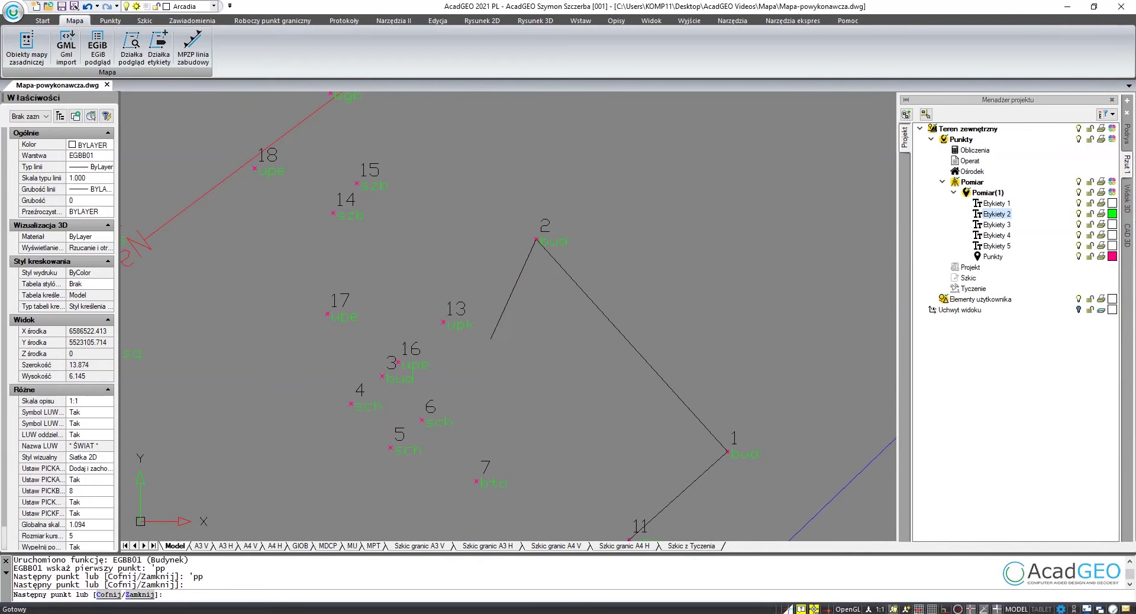
left_click(382, 376)
middle_click_drag(530, 440, 506, 292)
type("z")
key("Return")
key("Return")
Describe the building as two-storey residential, placing a rotated mj2 label.
left_click(450, 183)
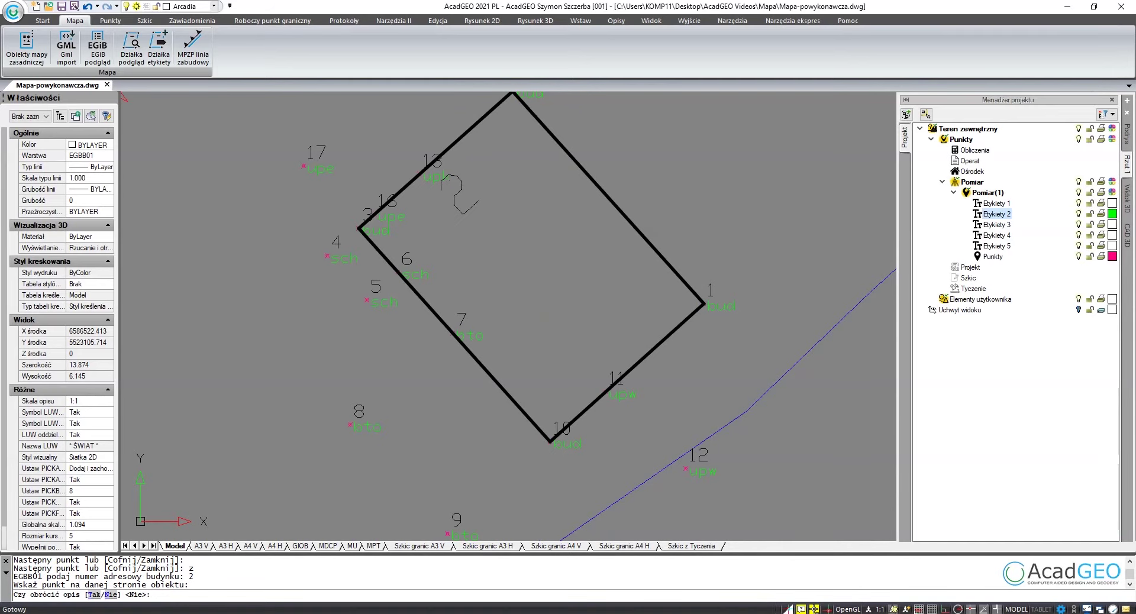
type("t")
key("Return")
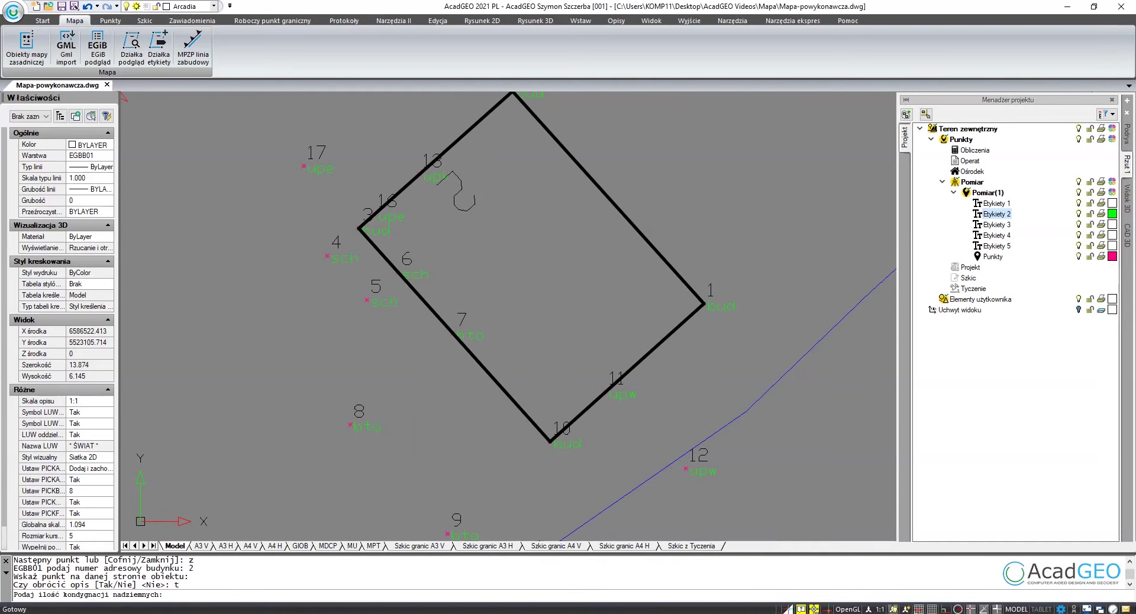
type("2")
key("Return")
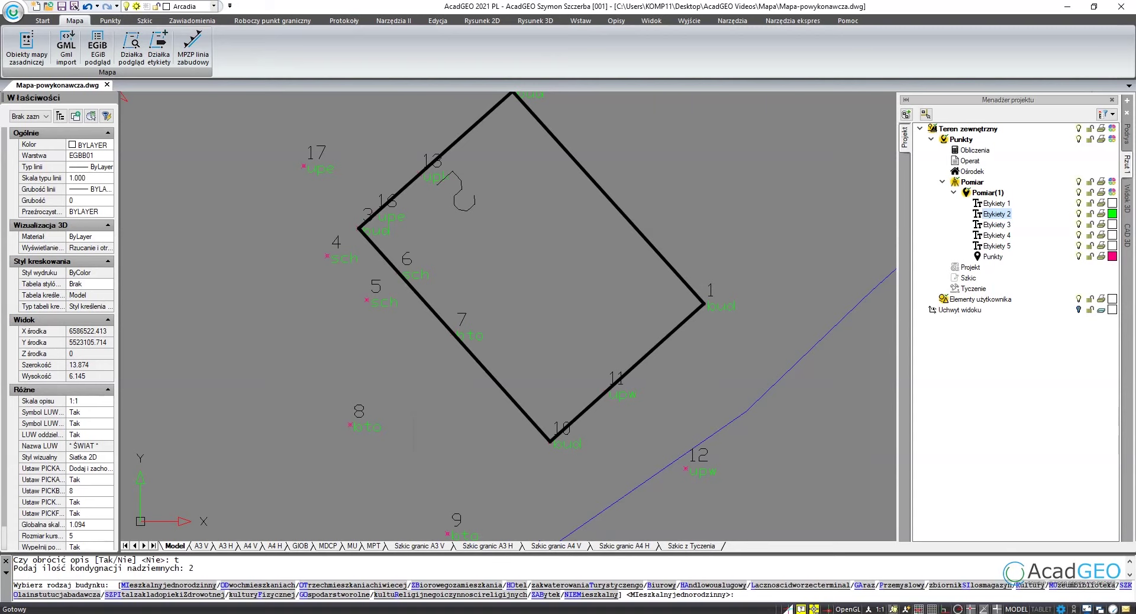
type("mi")
key("Return")
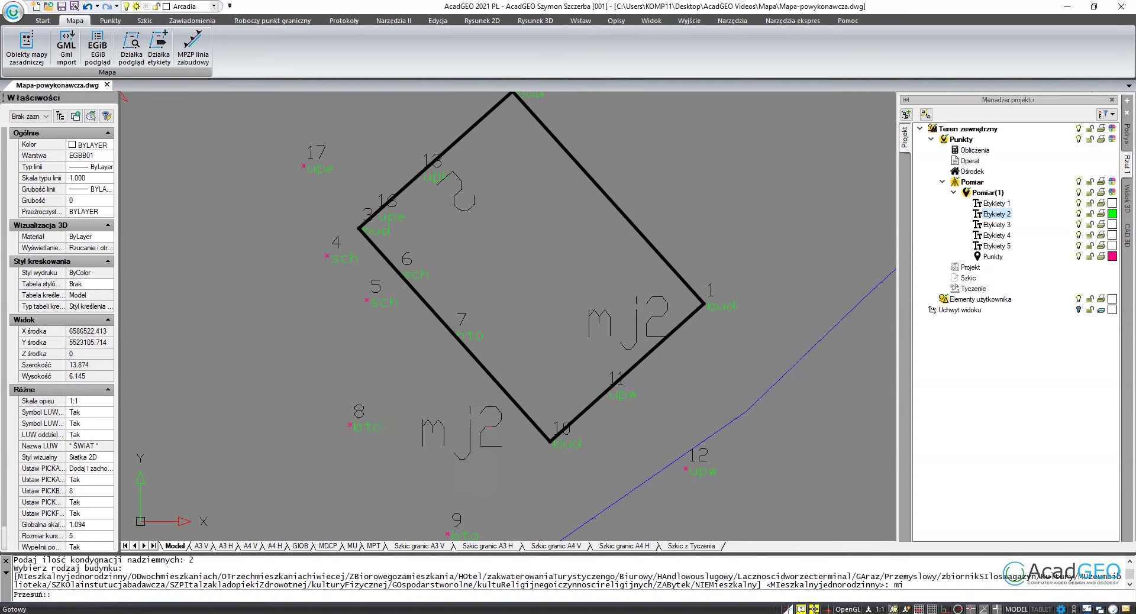
key("Return")
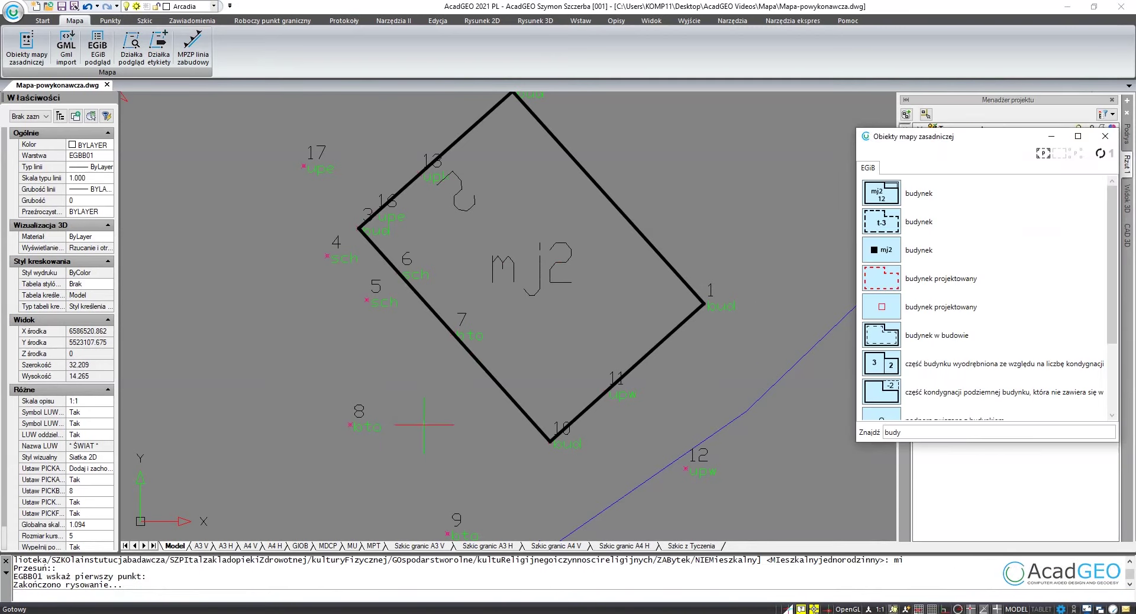
Draw a water pipe from point 11 to point 12.
left_click_drag(923, 142, 888, 162)
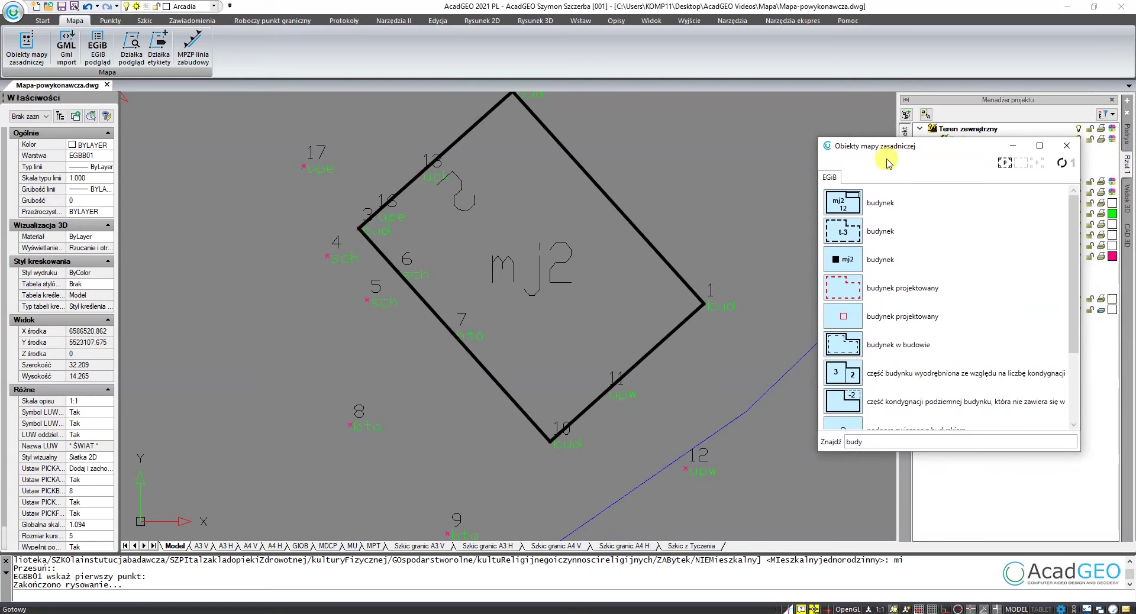
double_click(884, 441)
type("wodo")
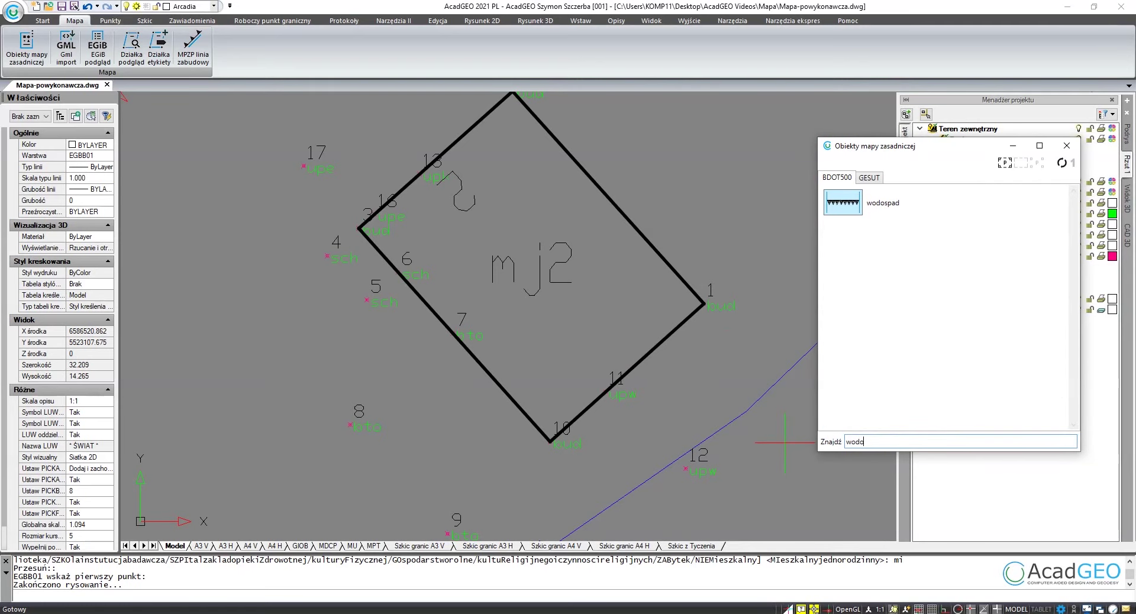
type("ci")
left_click(845, 202)
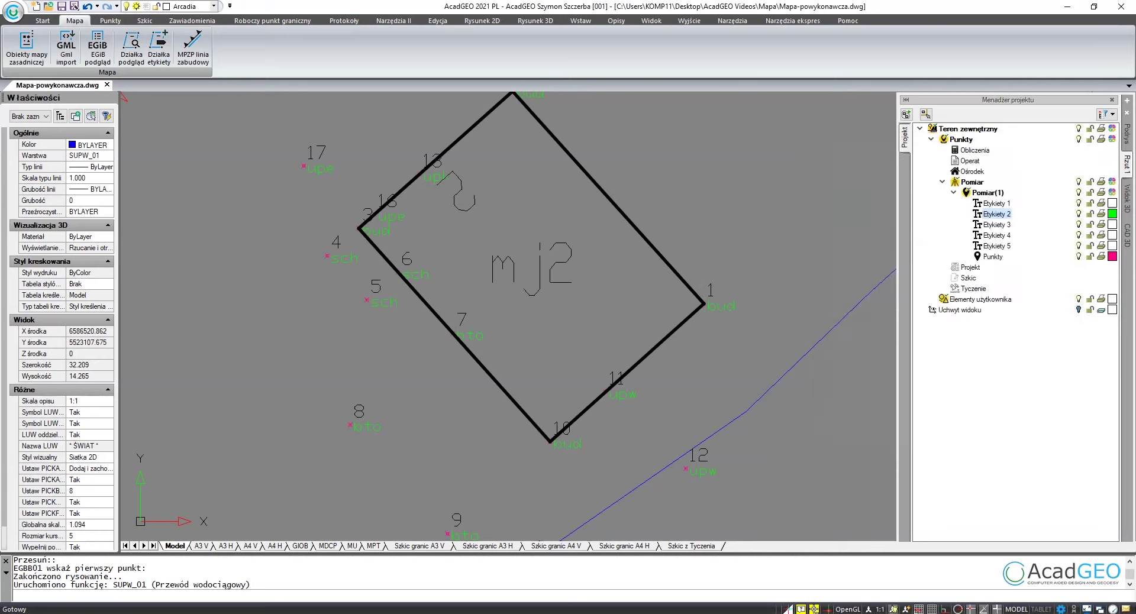
scroll(605, 391, "up", 3)
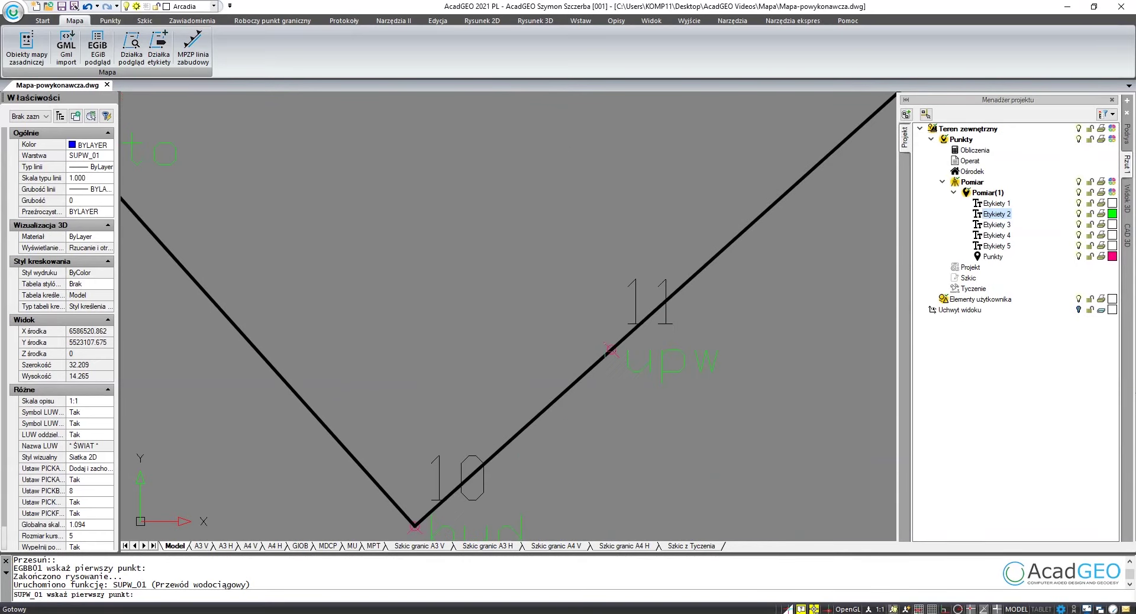
left_click(612, 350)
scroll(611, 355, "down", 3)
left_click(611, 362)
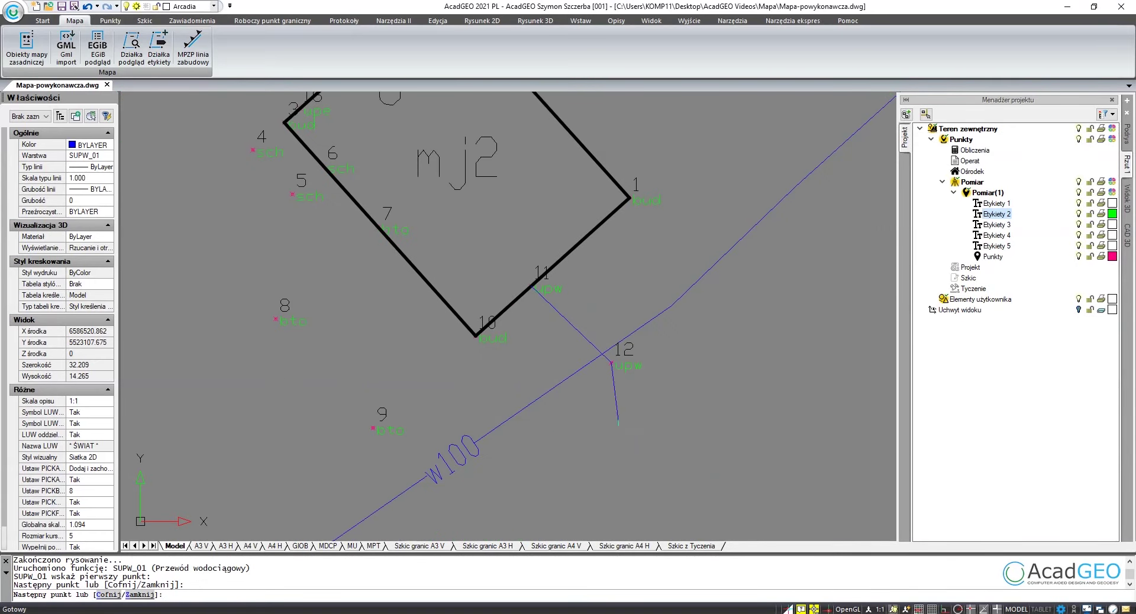
key("Return")
Describe the pipe as w32 and place its label along it.
type("w32")
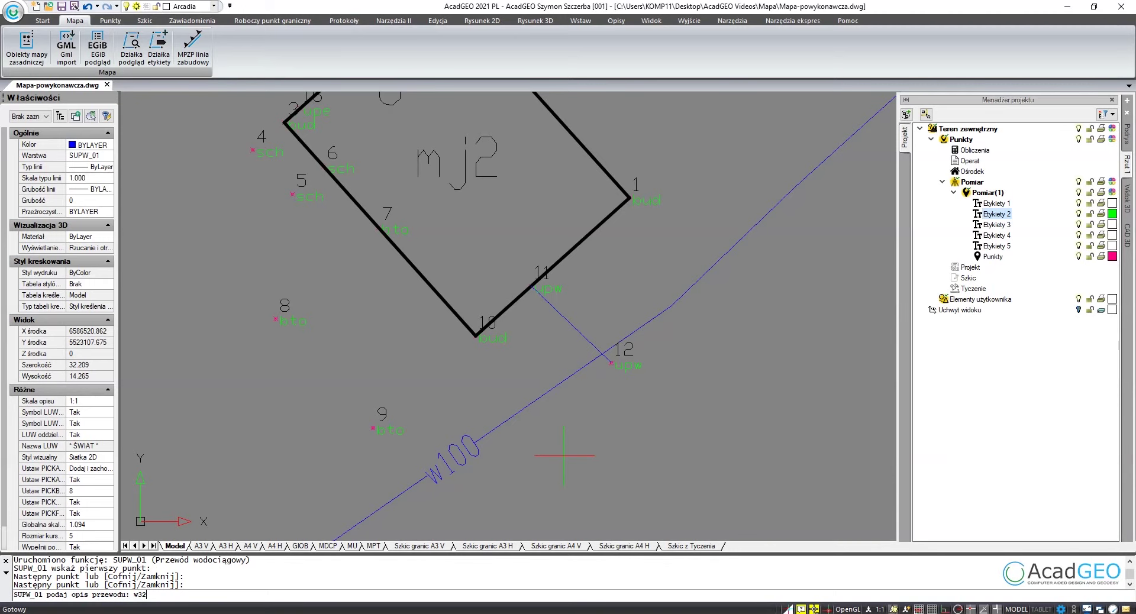
key("Return")
scroll(565, 349, "up", 3)
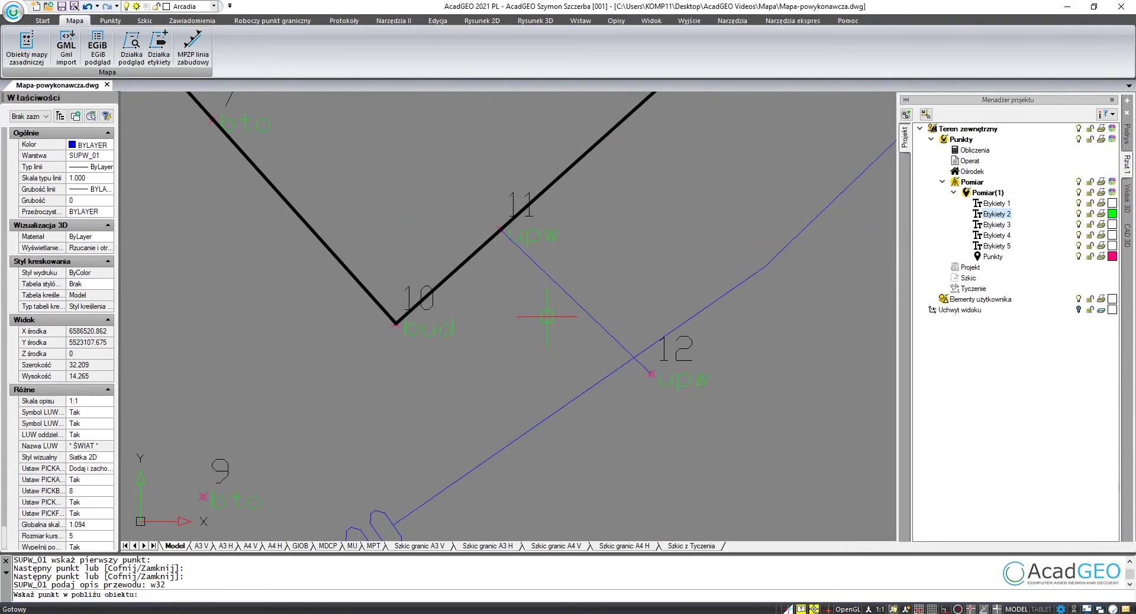
scroll(571, 379, "down", 3)
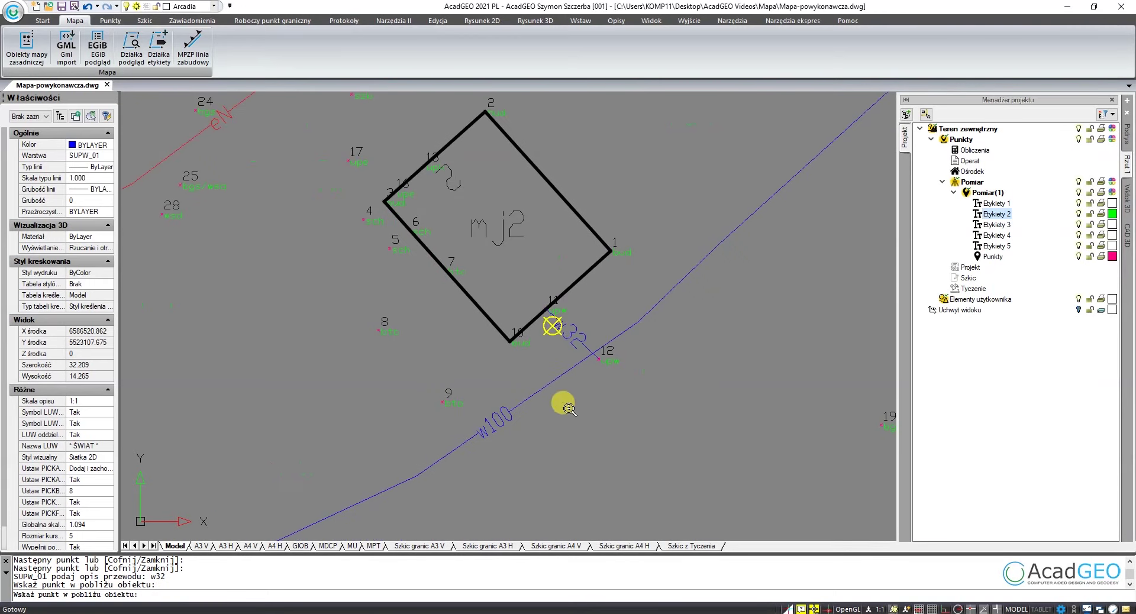
left_click(672, 400)
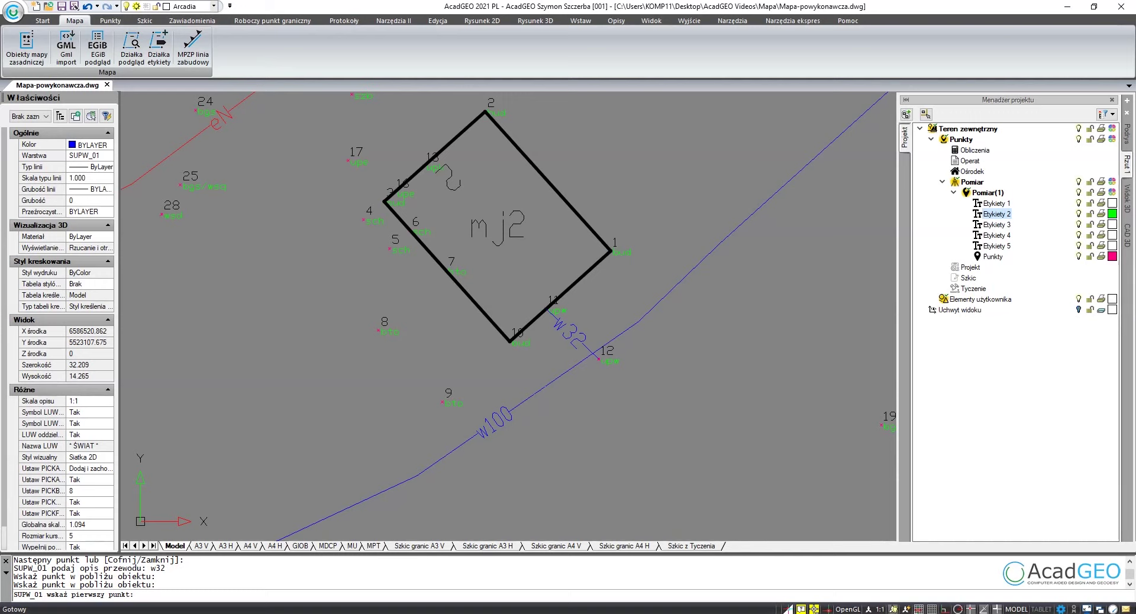
key("Return")
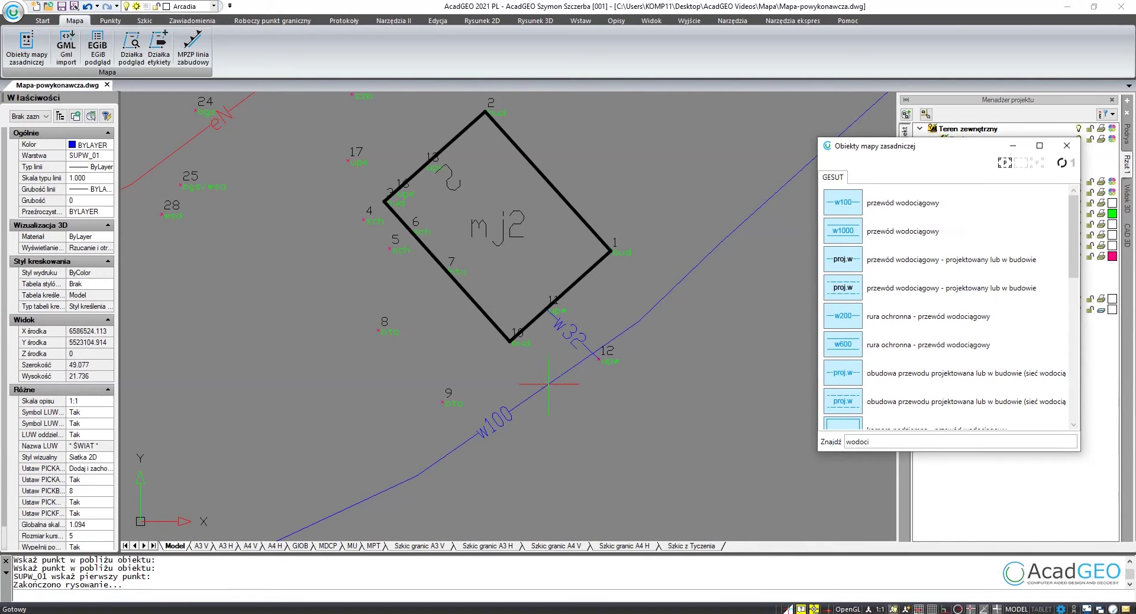
Add a vertex to the w100 water main and move it onto point 12.
left_click(535, 394)
mouse_move(582, 364)
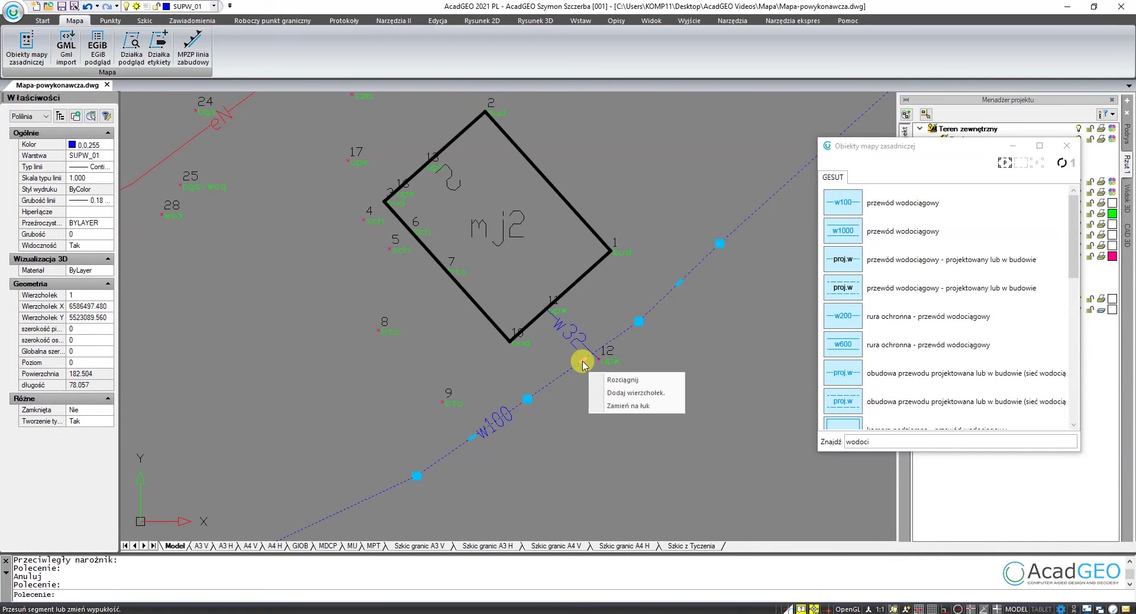
left_click(616, 396)
scroll(610, 372, "up", 3)
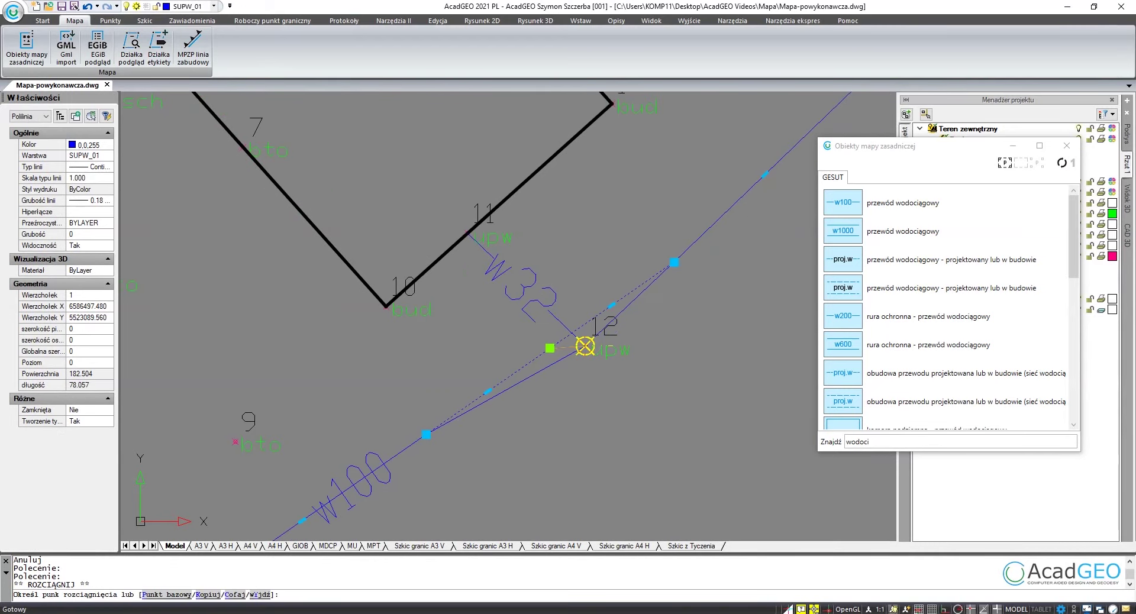
left_click(586, 345)
key("Escape")
scroll(589, 418, "down", 5)
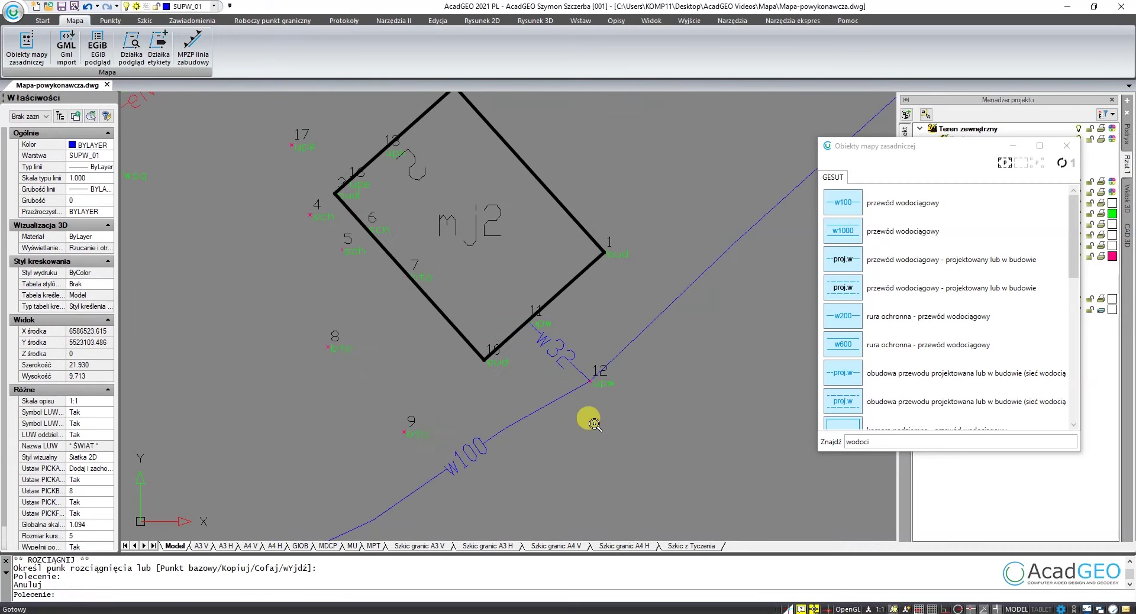
middle_click_drag(599, 316, 629, 381)
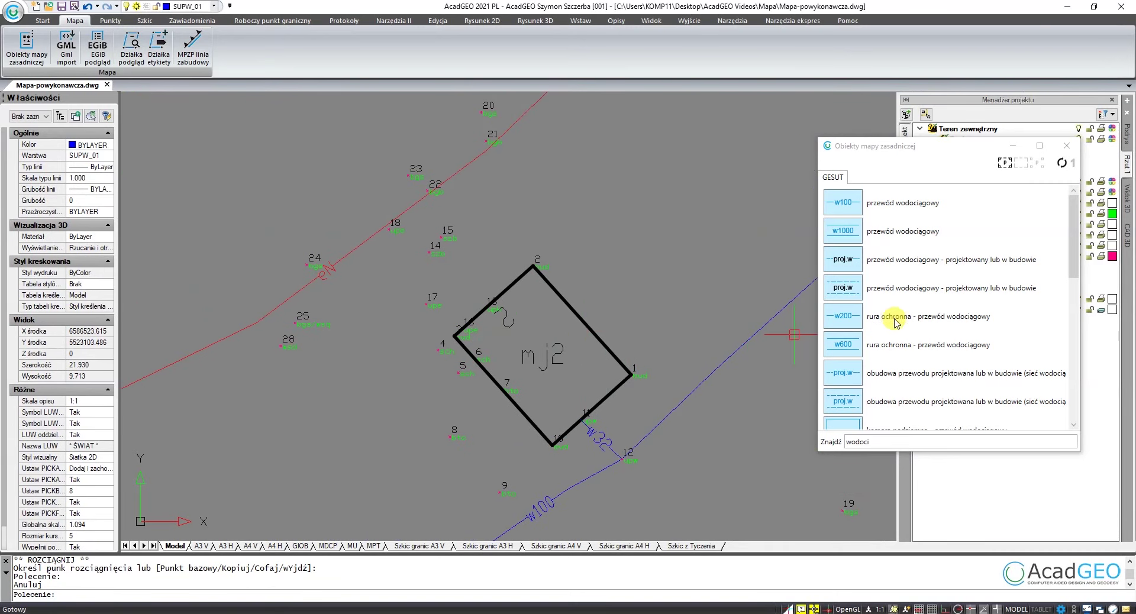
type("elekt")
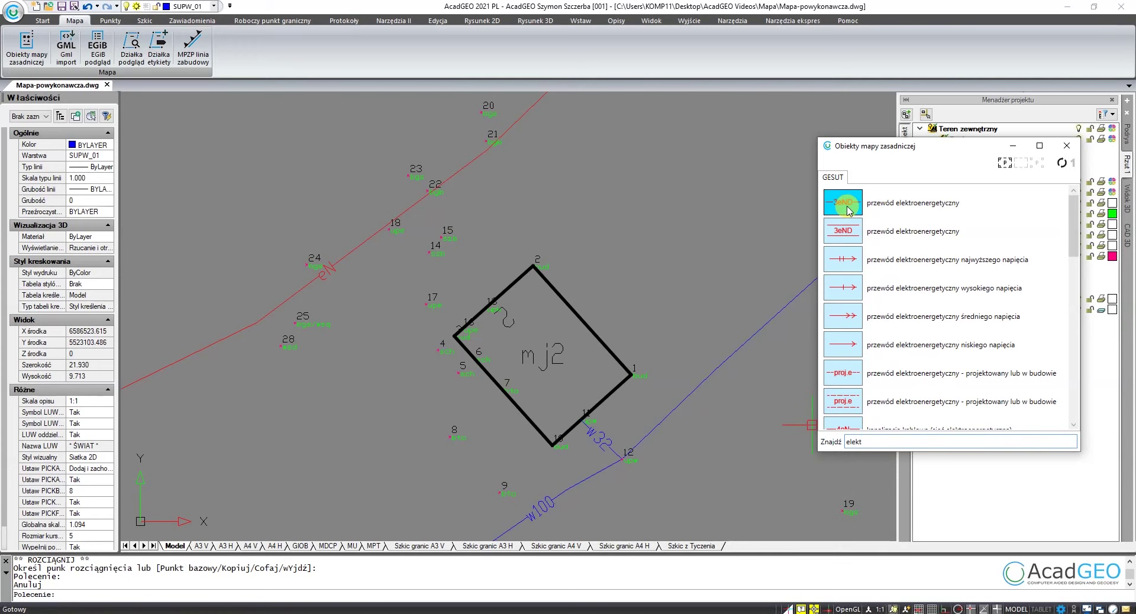
Draw an electric power line through points 3, 17 and 18.
double_click(843, 202)
scroll(464, 322, "up", 3)
scroll(468, 319, "up", 3)
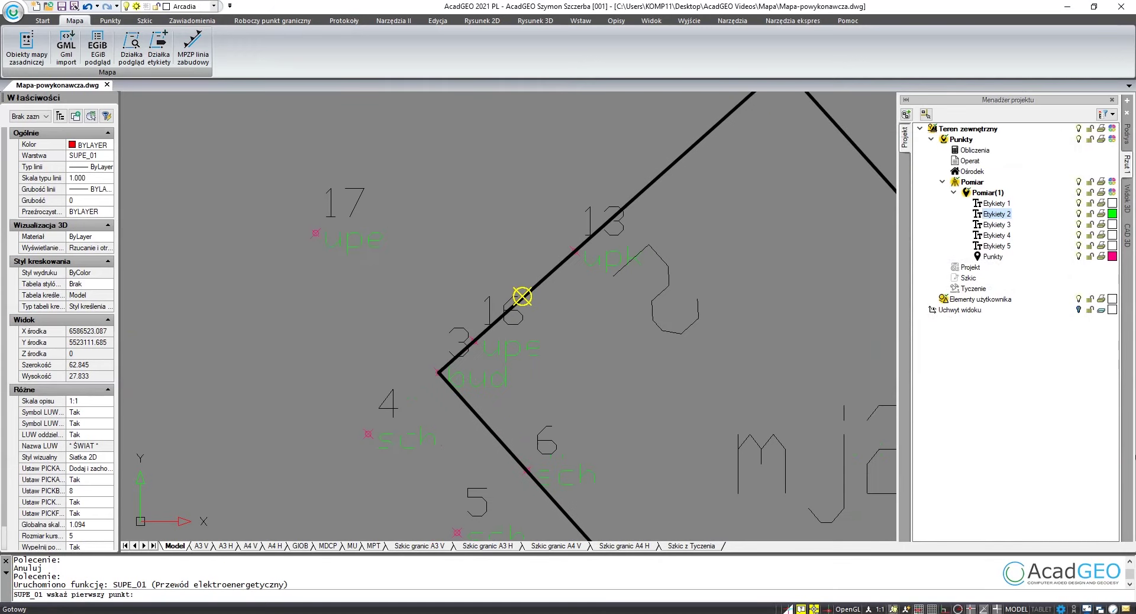
scroll(450, 325, "up", 2)
left_click(483, 338)
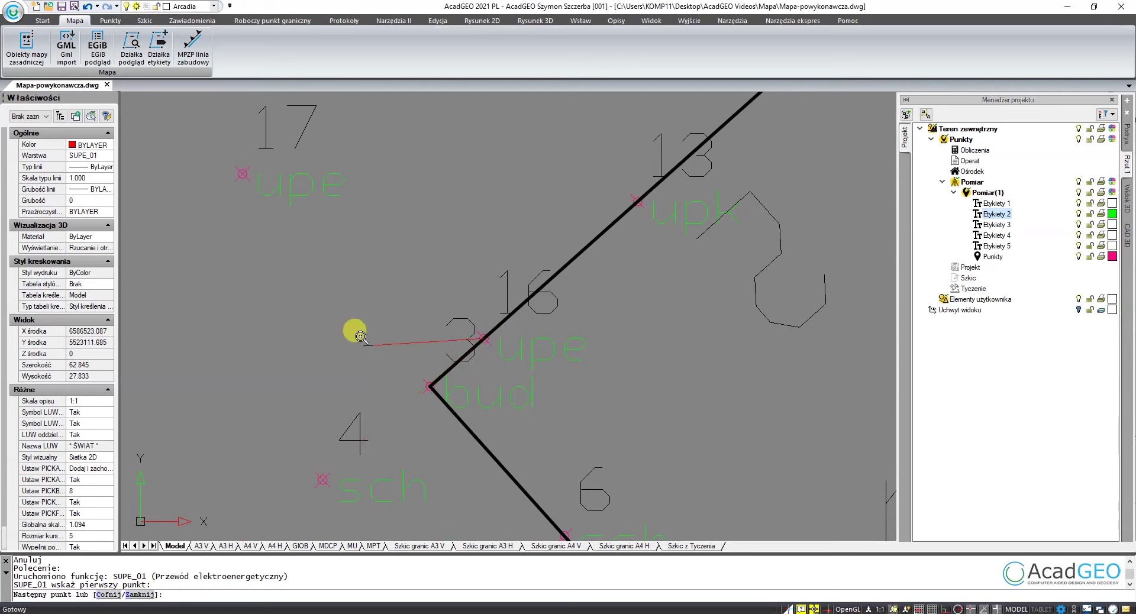
scroll(358, 335, "down", 3)
left_click(298, 249)
scroll(320, 248, "down", 3)
scroll(337, 249, "up", 3)
scroll(349, 267, "up", 2)
left_click(339, 256)
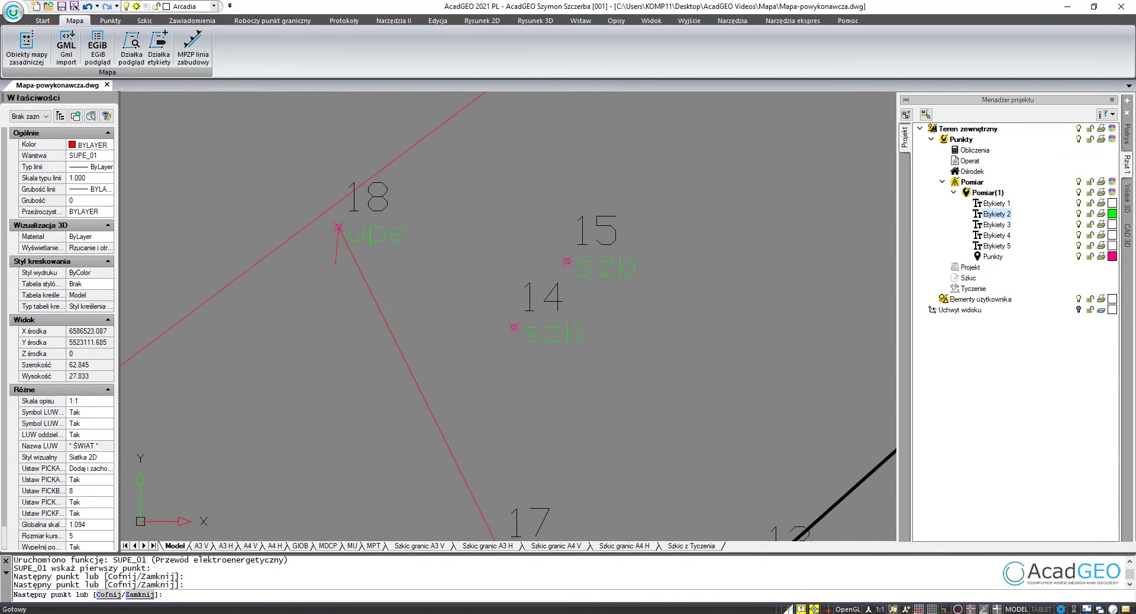
scroll(450, 272, "down", 3)
scroll(448, 279, "up", 3)
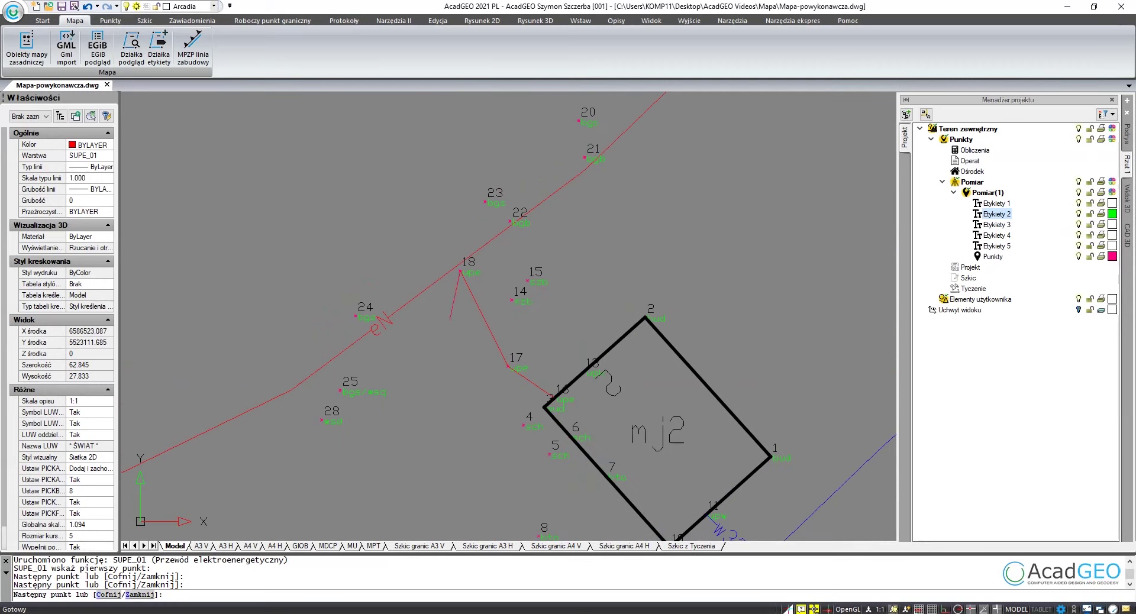
key("Return")
Describe the power line as eN and place its label on the 18–17 segment.
type("ewodu: eN")
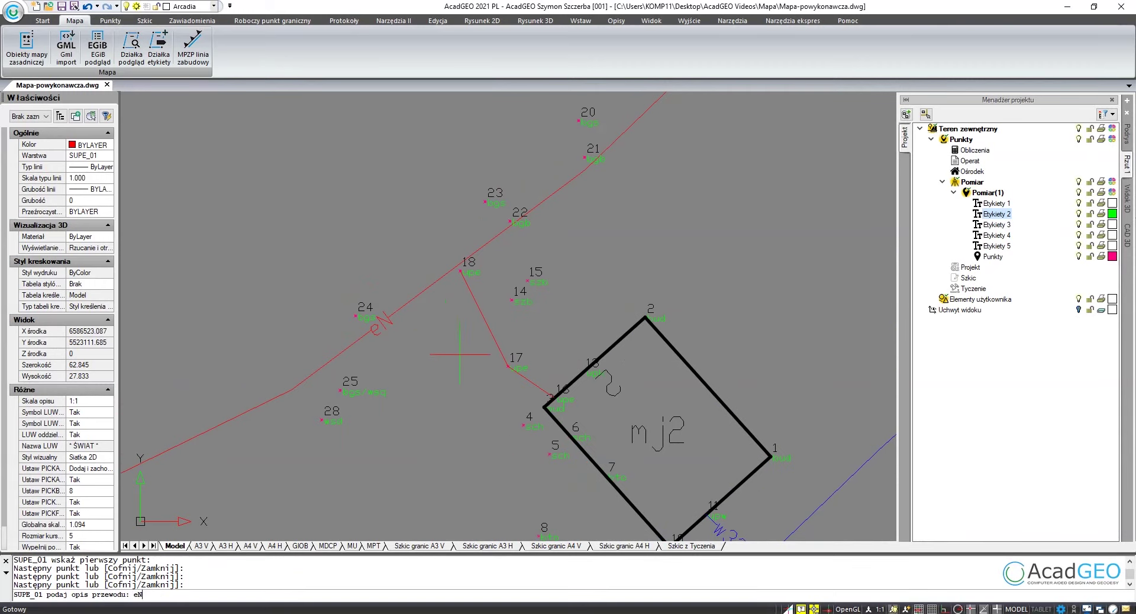
key("Return")
left_click(441, 357)
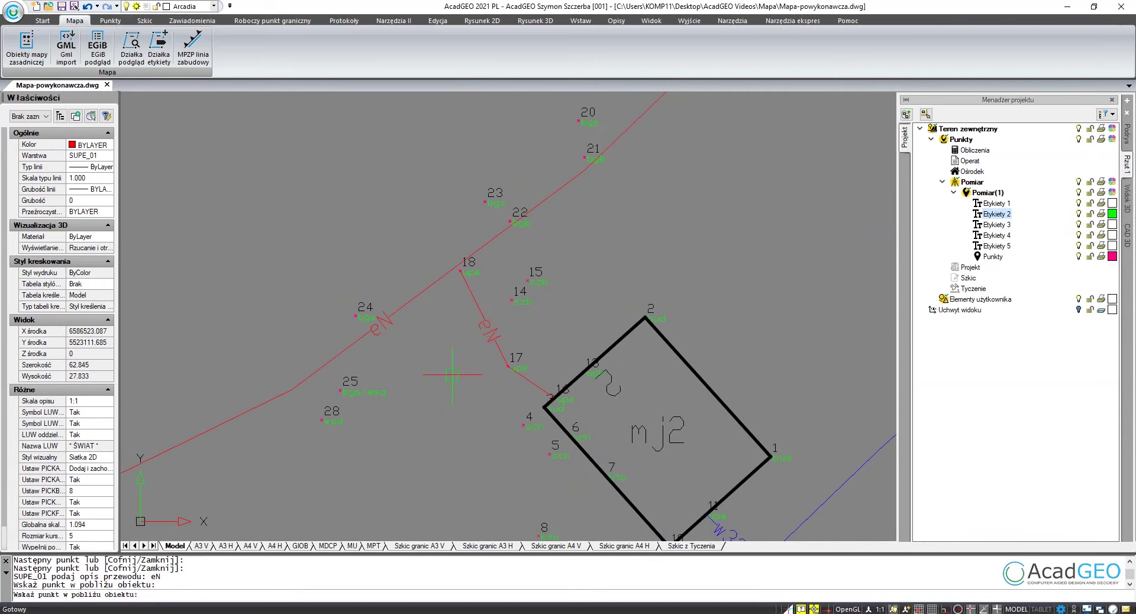
key("Return")
key("Return")
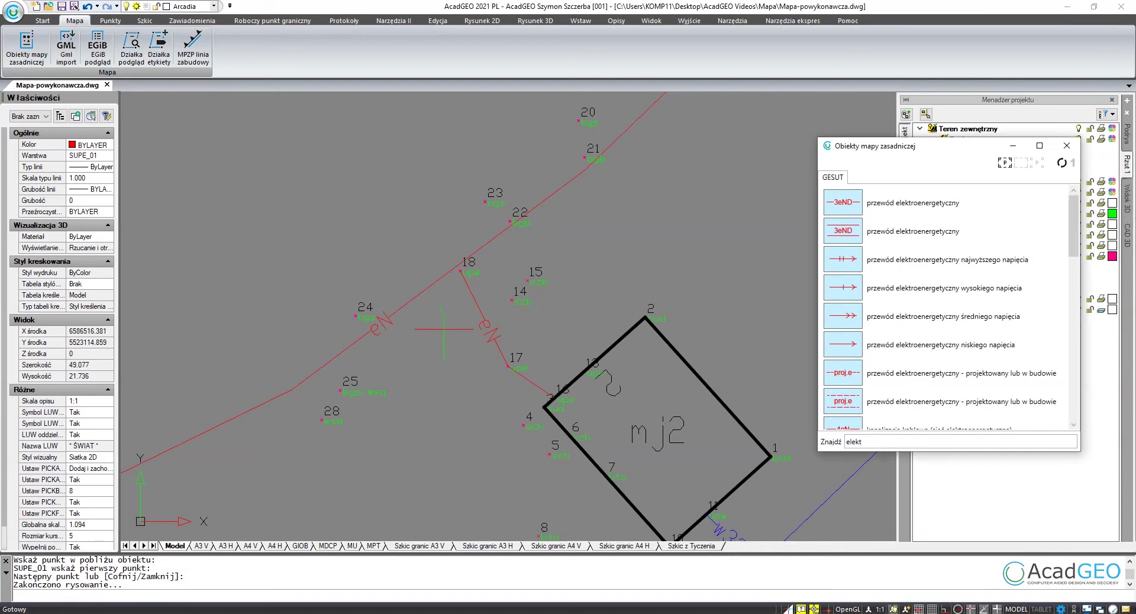
Try stretching a vertex of the red electric line, then cancel and inspect the drawing.
left_click(428, 286)
mouse_move(439, 280)
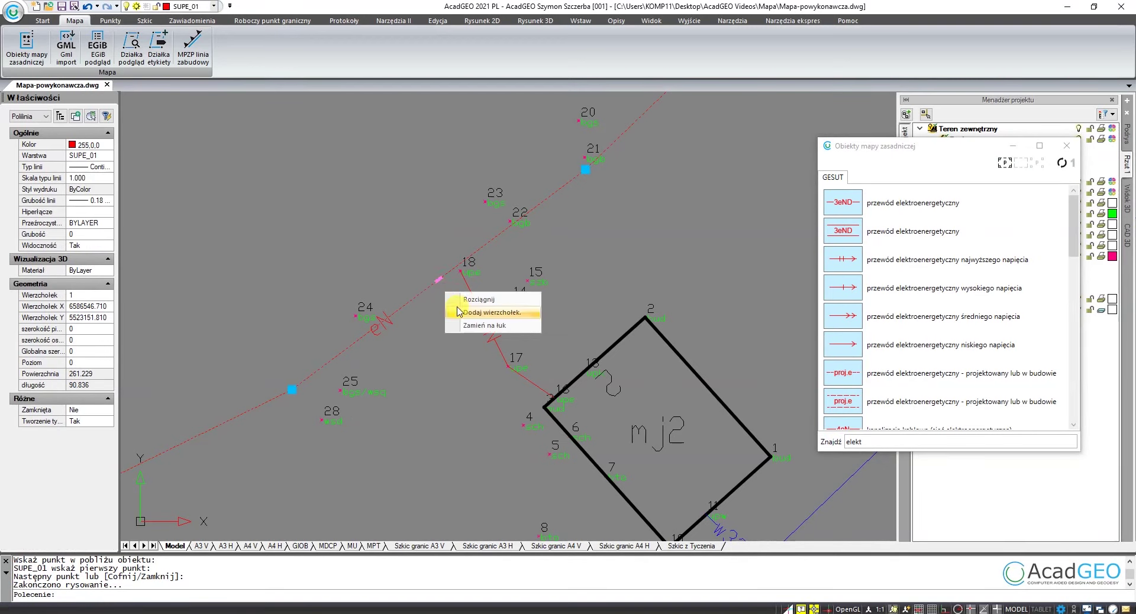
left_click(468, 300)
scroll(458, 267, "up", 3)
scroll(458, 267, "up", 2)
key("Escape")
scroll(436, 314, "down", 3)
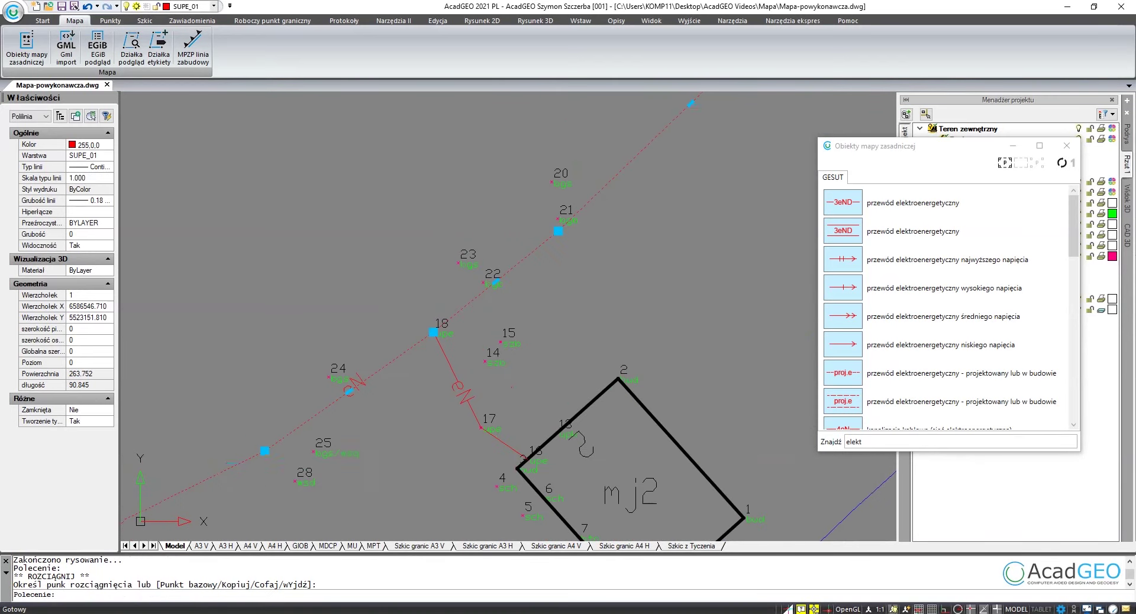
scroll(375, 381, "up", 2)
scroll(376, 388, "up", 1)
scroll(377, 387, "down", 2)
scroll(373, 380, "down", 1)
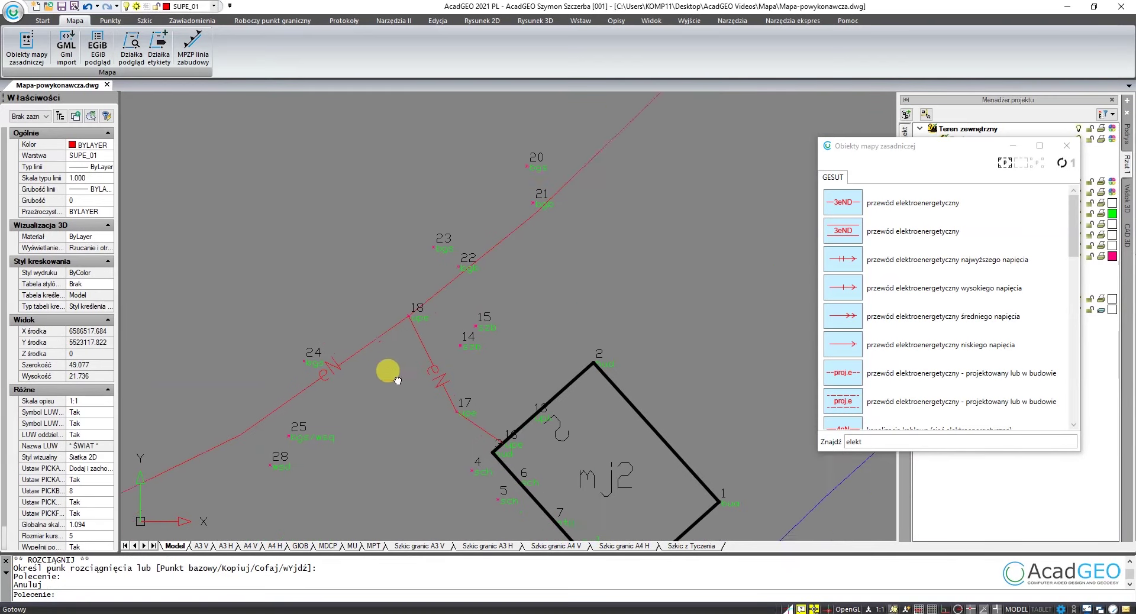
scroll(387, 372, "down", 2)
scroll(319, 320, "up", 2)
scroll(406, 309, "down", 2)
scroll(526, 379, "down", 1)
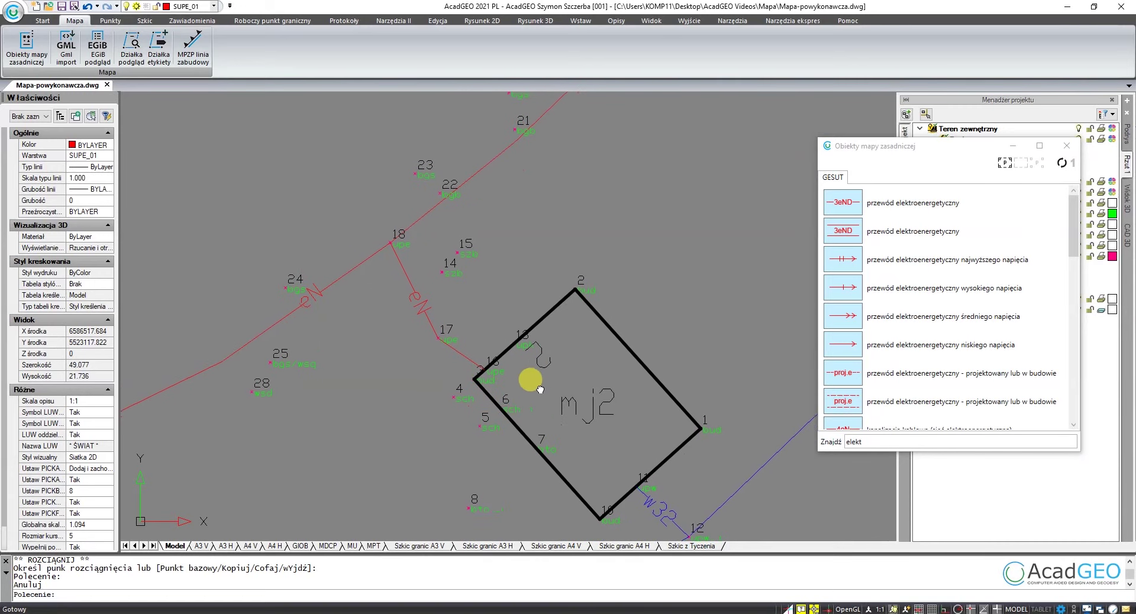
scroll(710, 370, "up", 1)
left_click(919, 475)
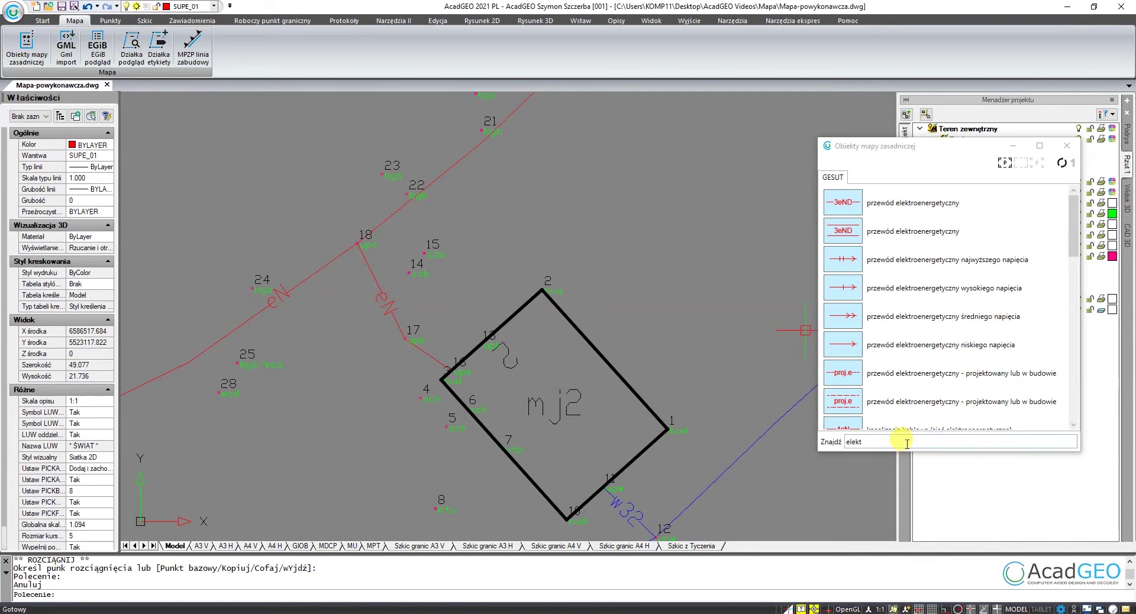
Draw the ks160 sewer pipe from point 13 to point 14 and place its label.
type("kan")
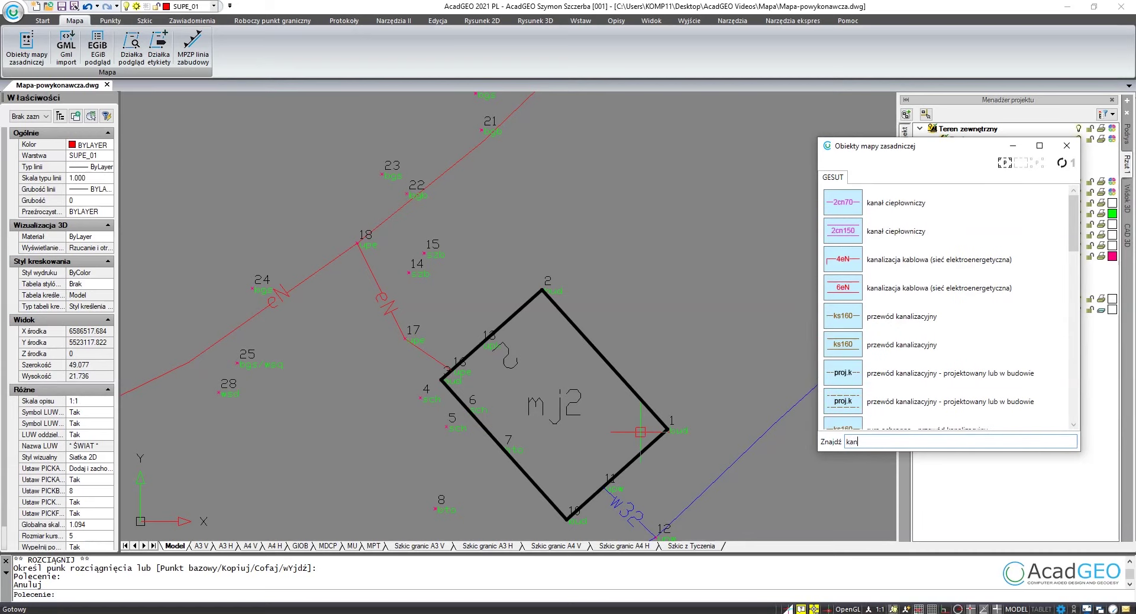
type("ali")
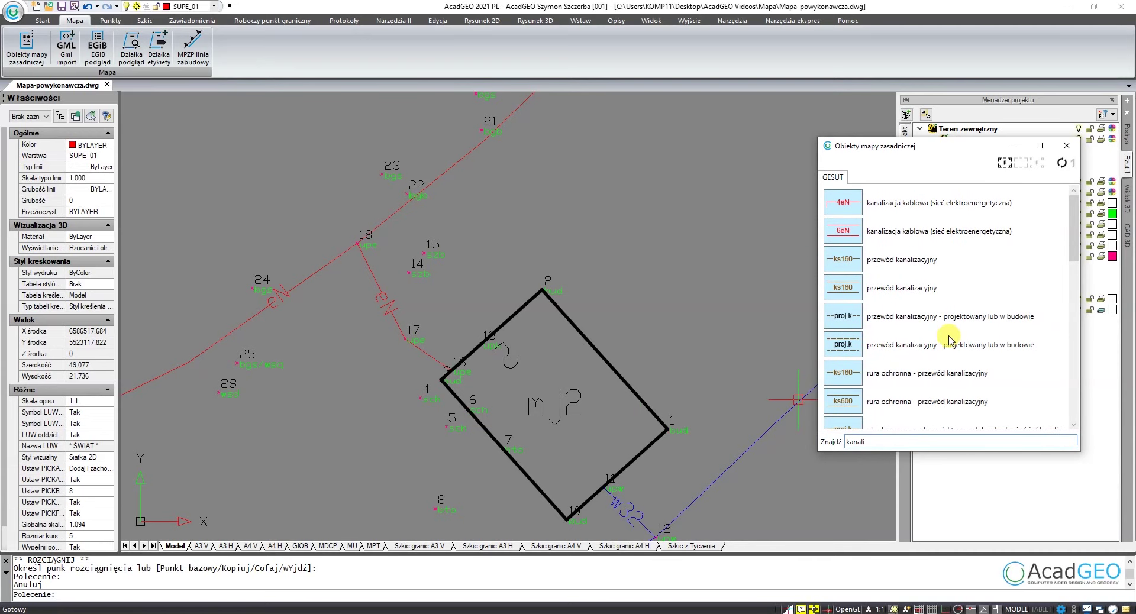
double_click(850, 269)
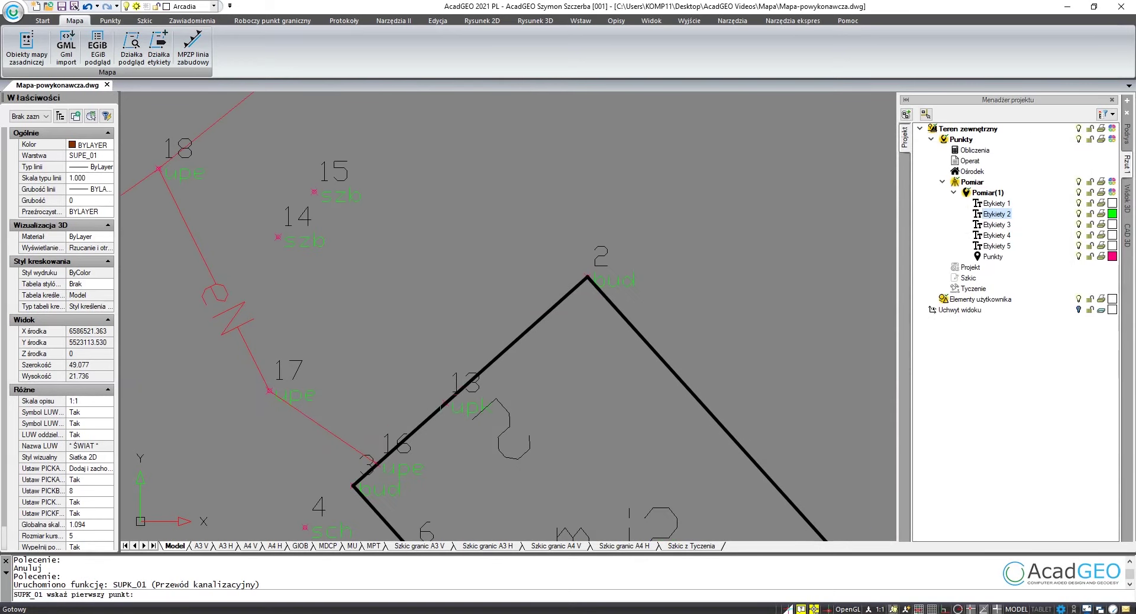
left_click(445, 404)
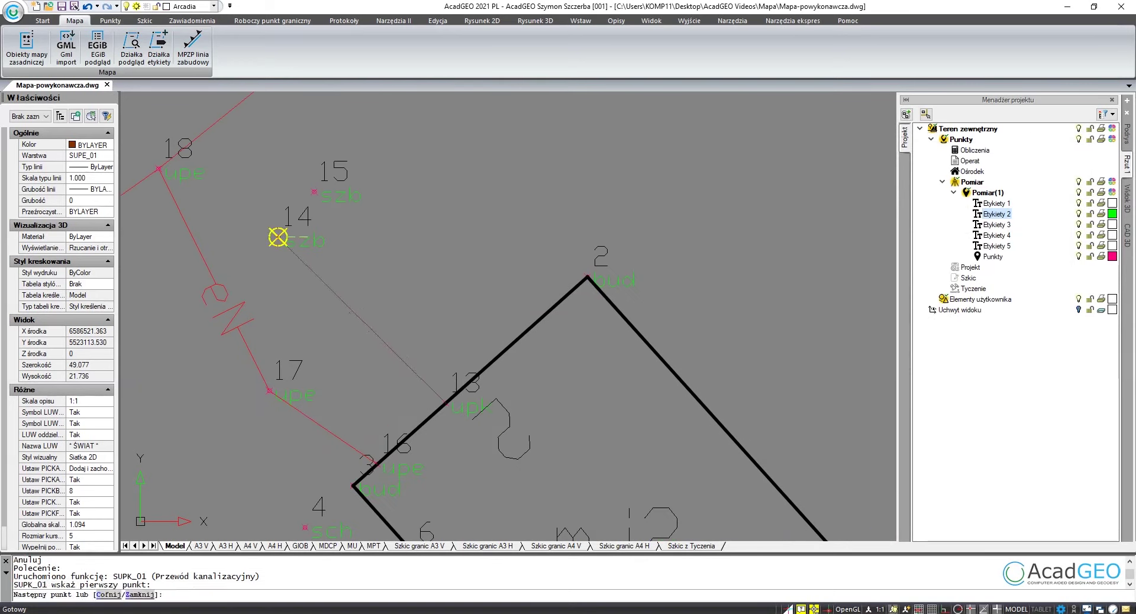
left_click(314, 192)
key("Return")
type("ks160")
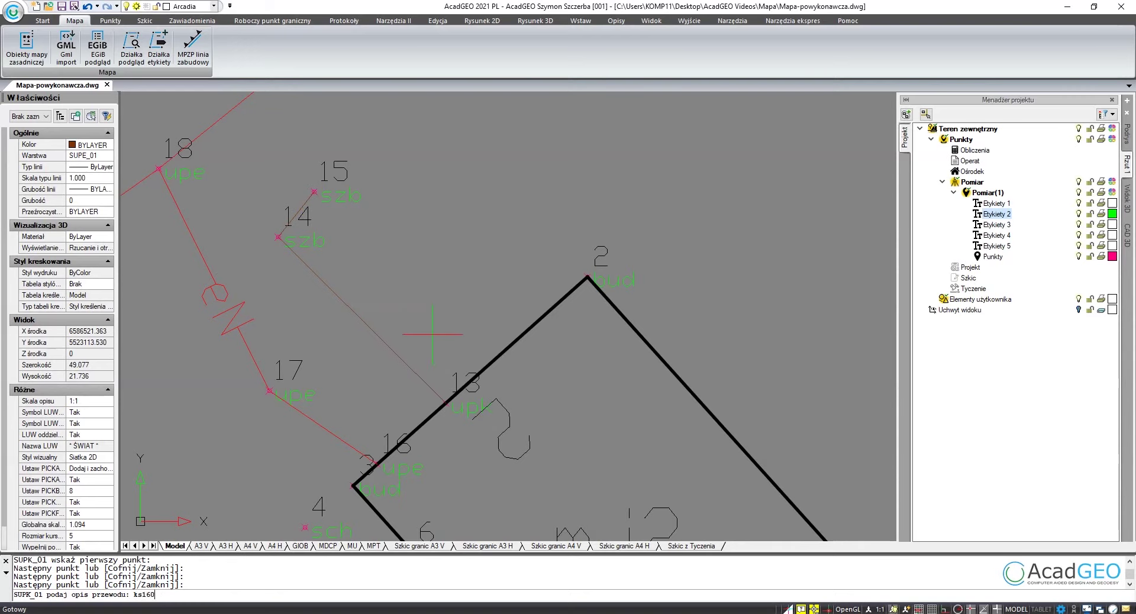
type("0")
key("Return")
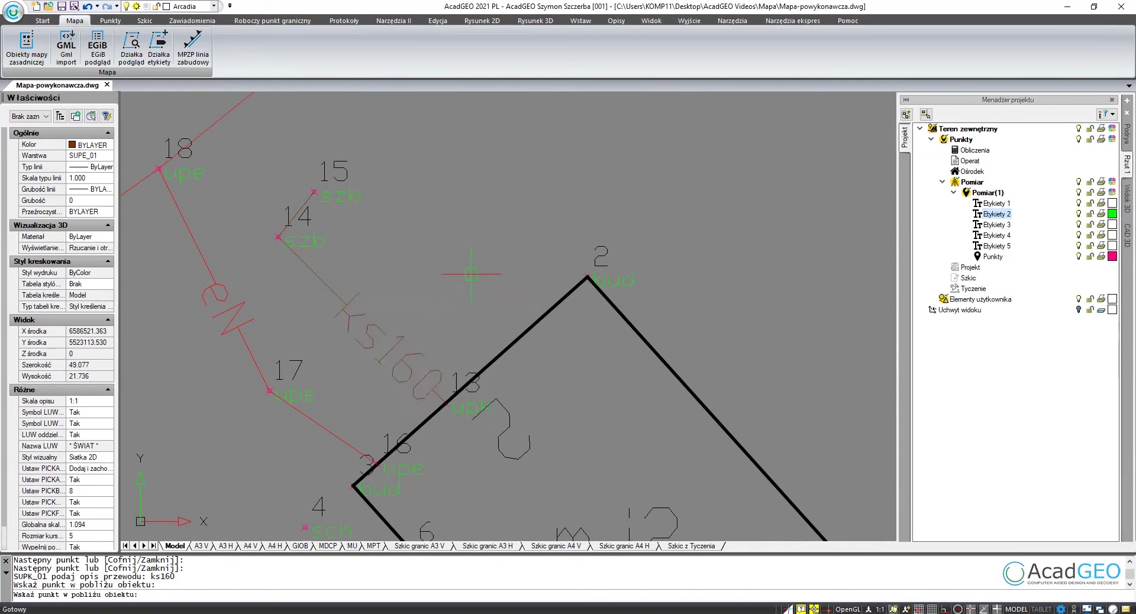
left_click(471, 274)
scroll(337, 325, "down", 3)
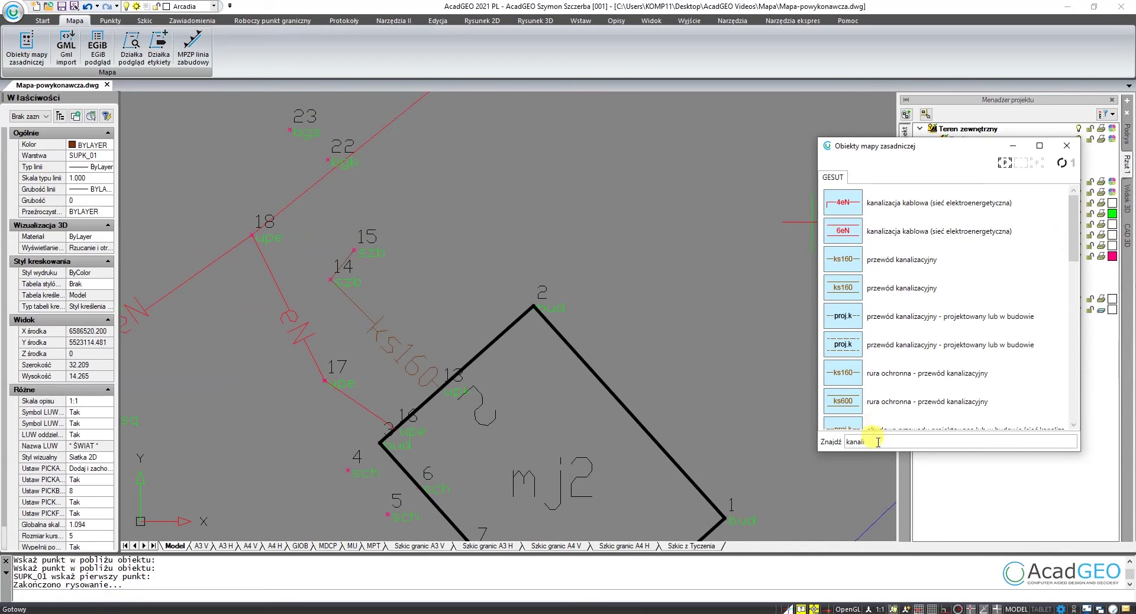
Place local sewage settling tank (Chambeau) symbols at survey points 14 and 15.
type("sza")
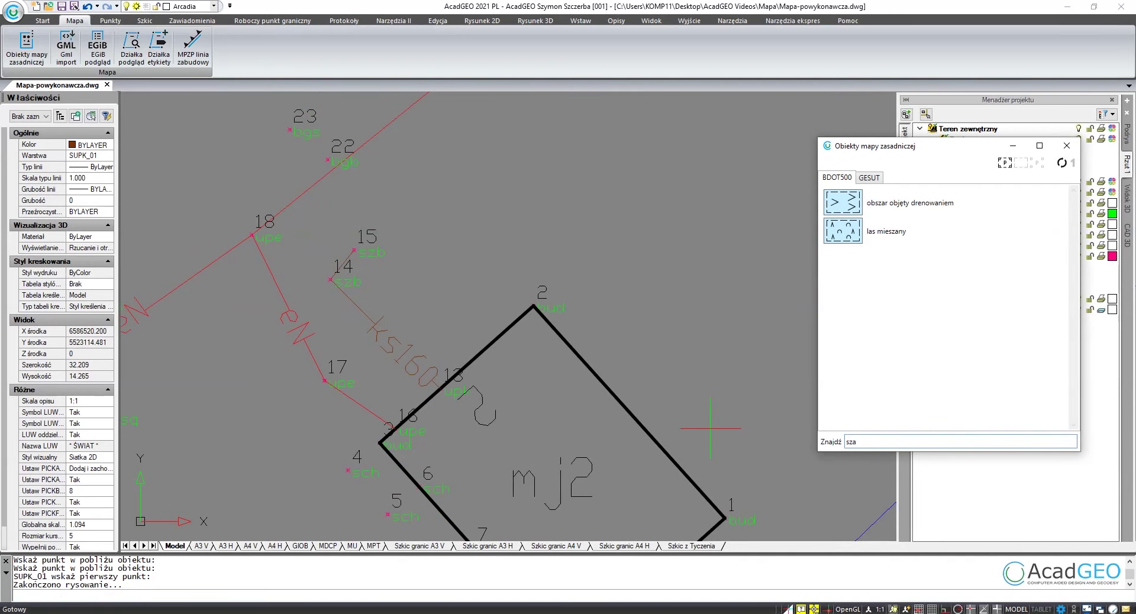
left_click(869, 179)
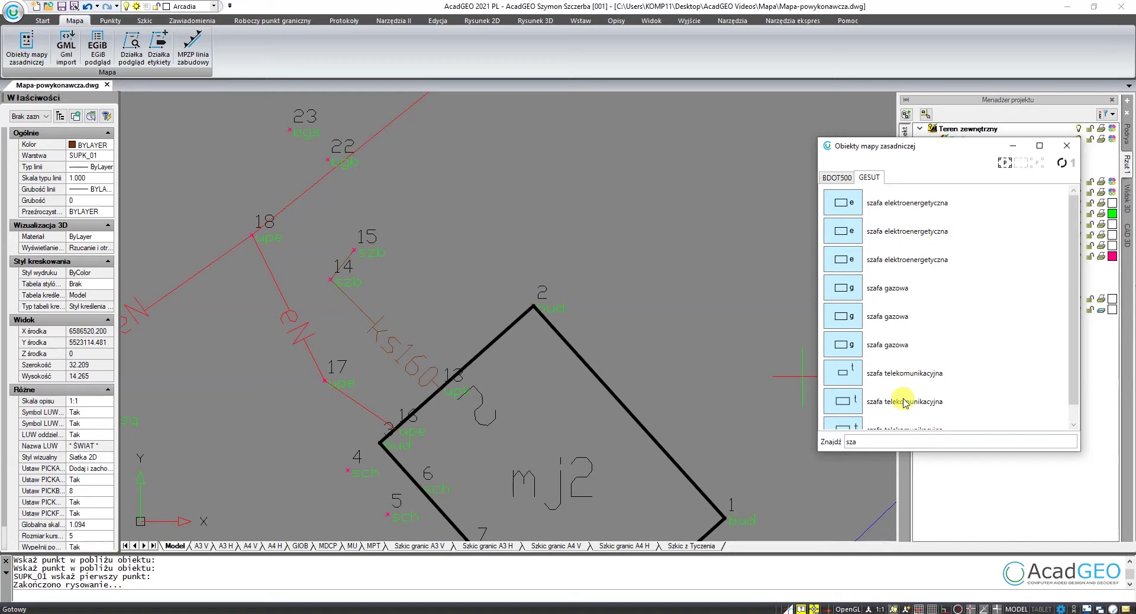
type("mb")
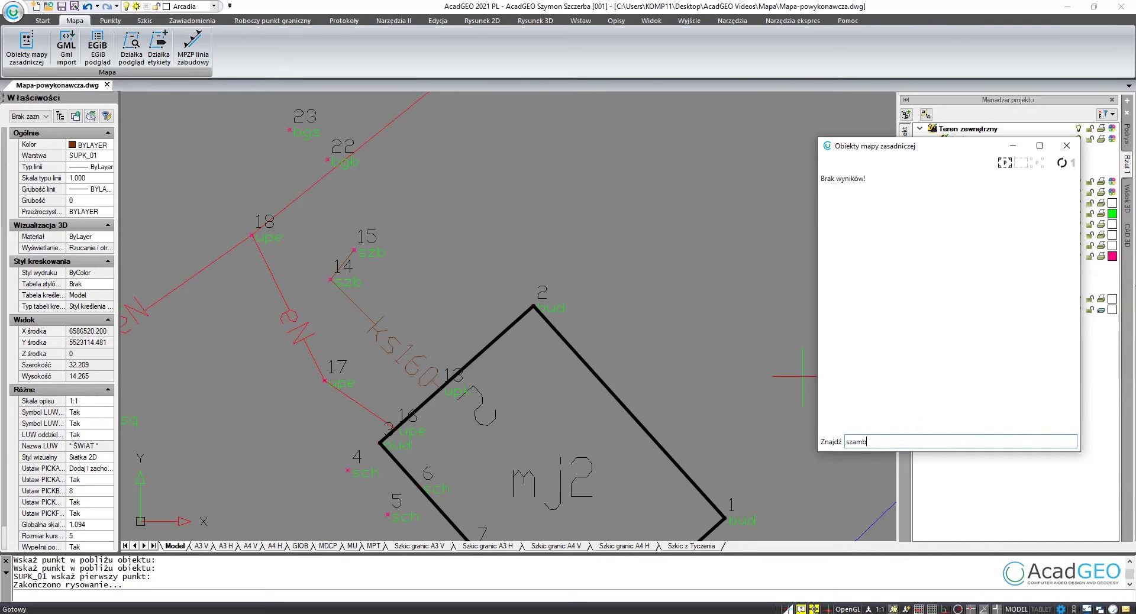
key("BackSpace")
key("BackSpace")
key("BackSpace")
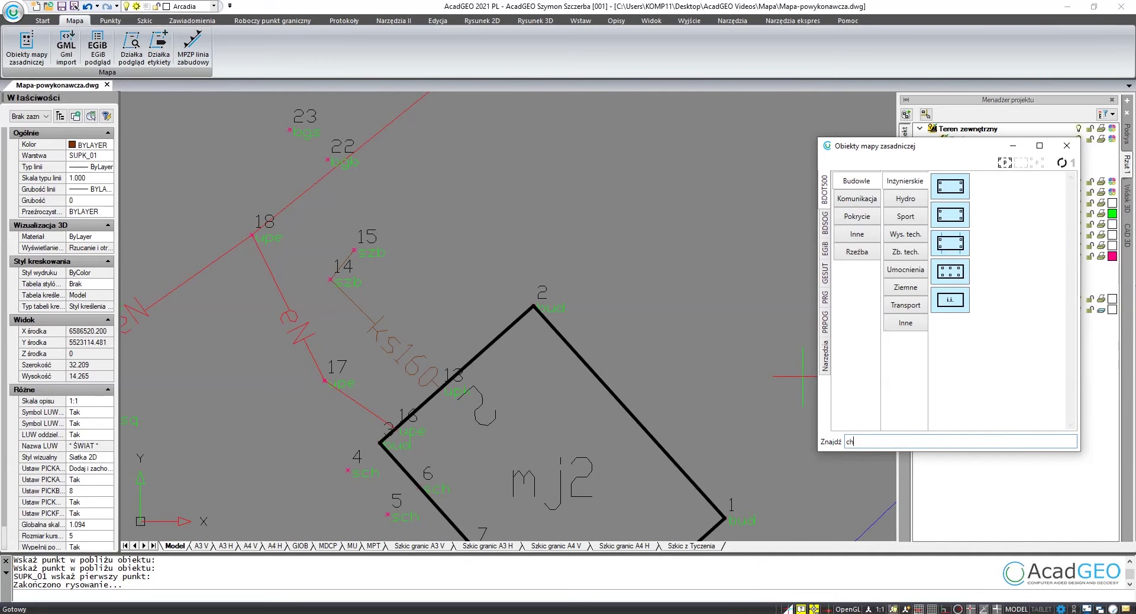
type("am")
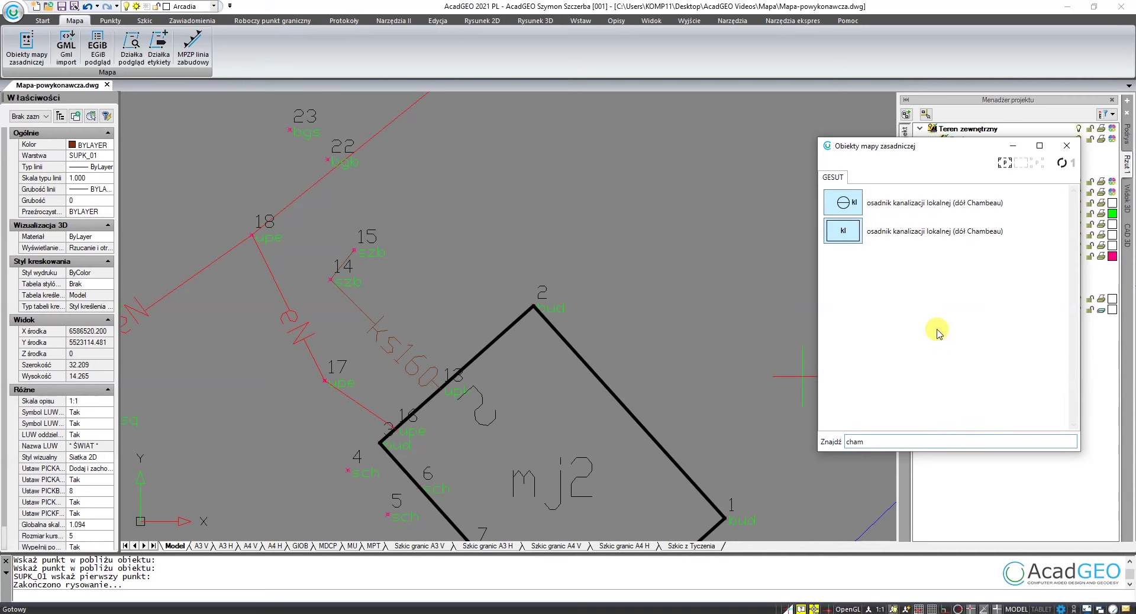
left_click(843, 202)
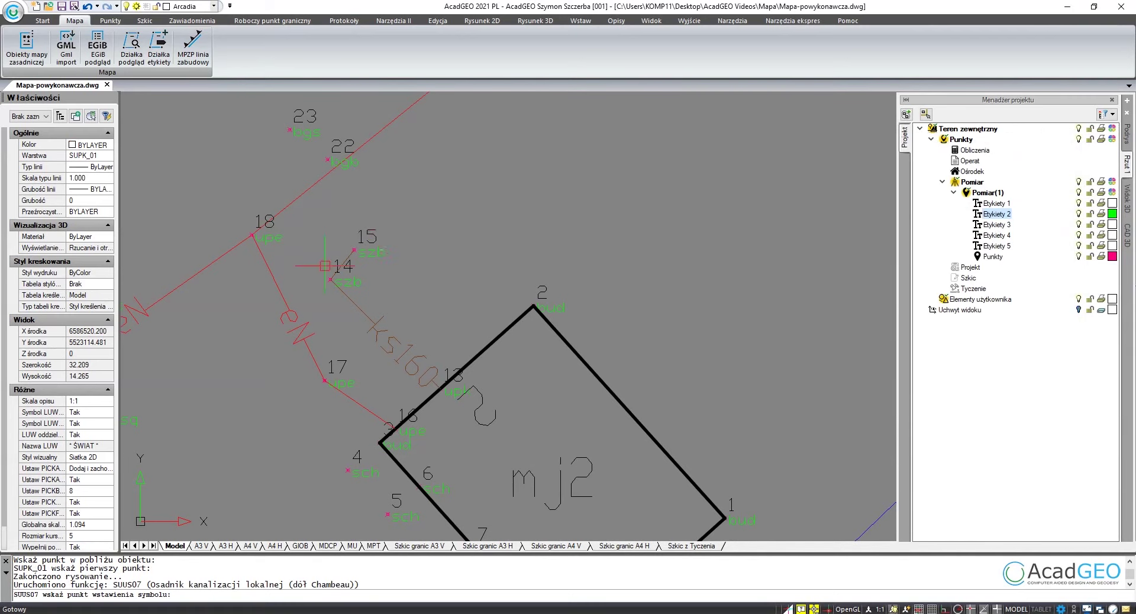
scroll(325, 266, "up", 4)
left_click(355, 282)
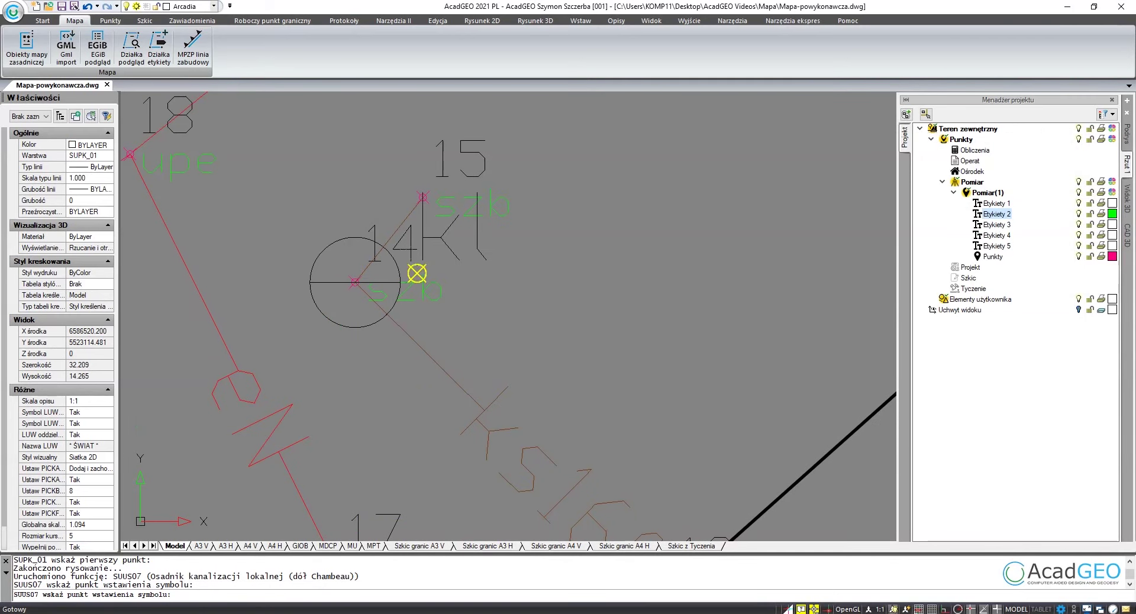
left_click(422, 195)
key("Escape")
Move the kl labels of both settling tanks aside from points 14 and 15.
left_click(418, 255)
right_click(418, 255)
key("Escape")
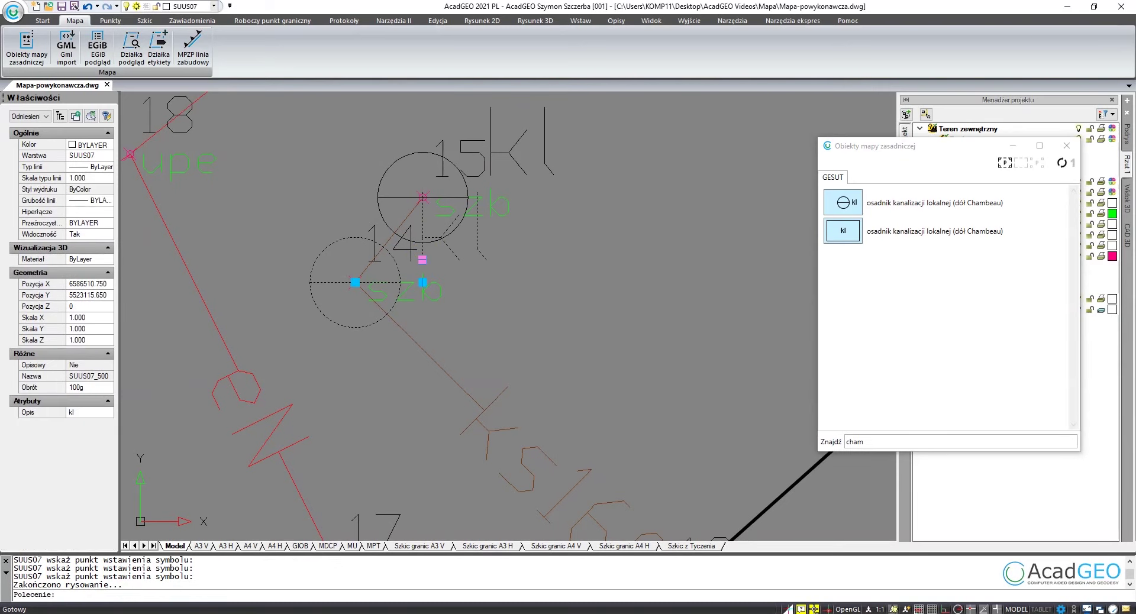
left_click(422, 259)
left_click(223, 265)
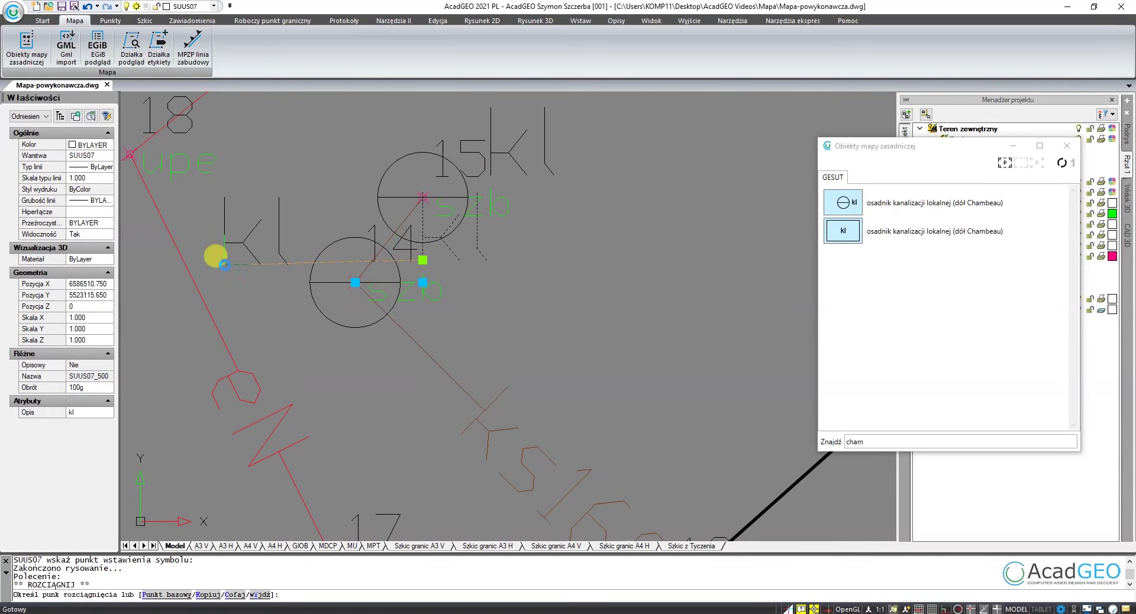
middle_click_drag(499, 123, 675, 267)
left_click_drag(674, 268, 651, 284)
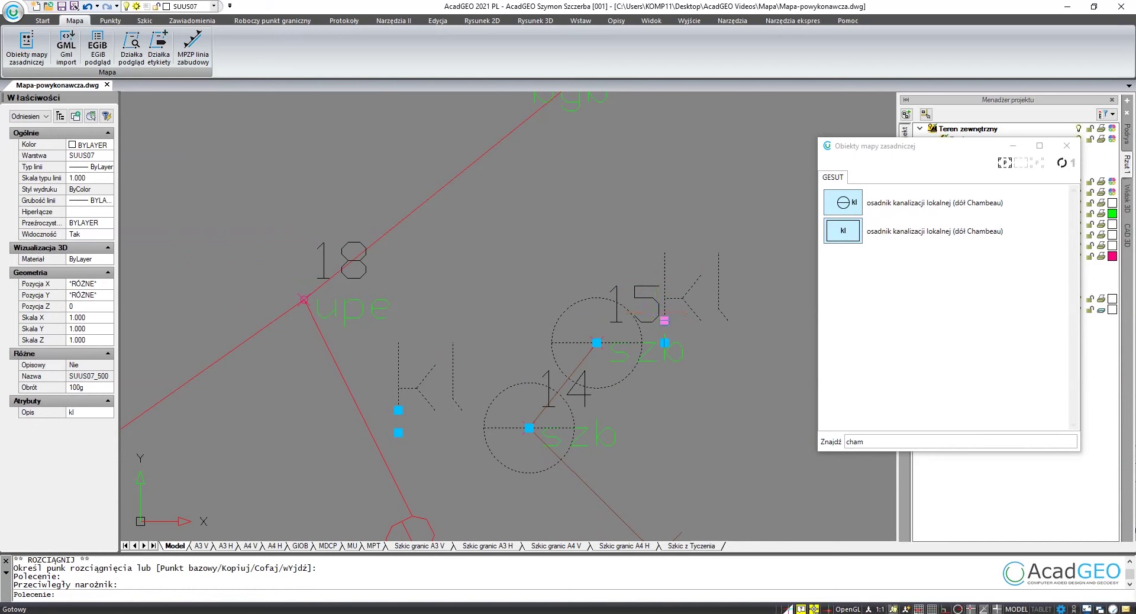
left_click(664, 320)
left_click(461, 296)
key("Escape")
scroll(455, 225, "down", 5)
scroll(671, 288, "up", 1)
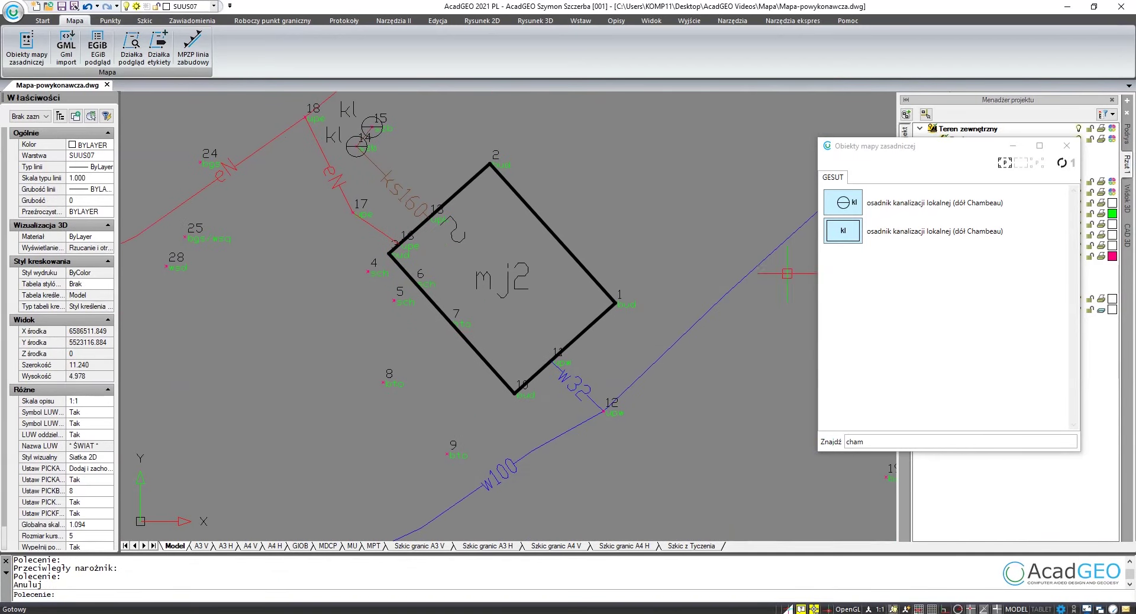
double_click(870, 438)
Draw the Schody stairs outline through points 3, 4, 5 and 6, closing it with z.
type("scho")
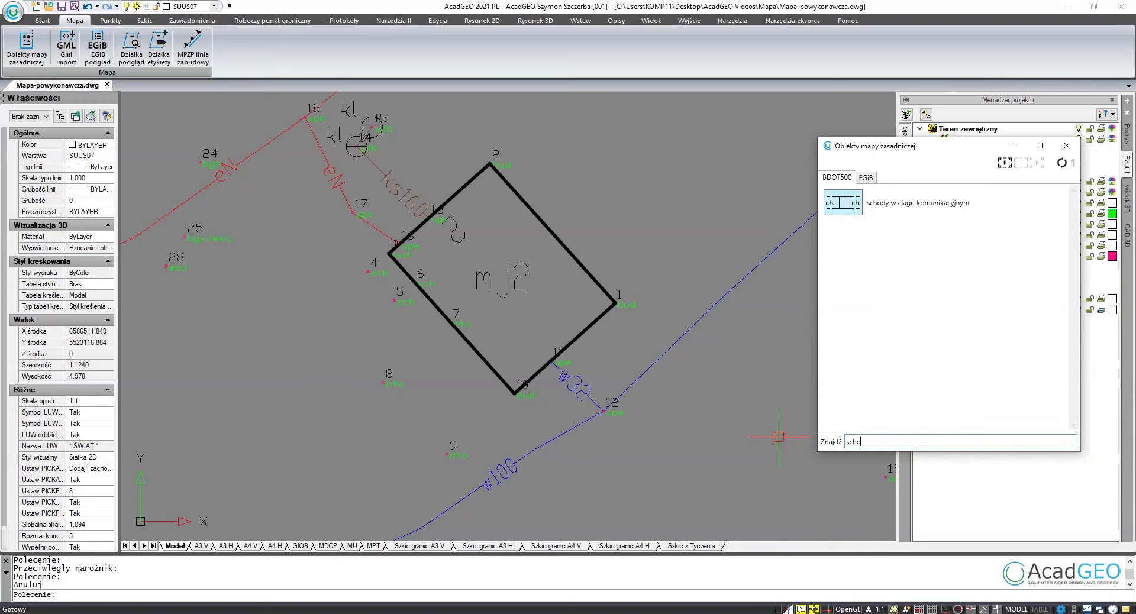
double_click(842, 205)
scroll(403, 281, "up", 2)
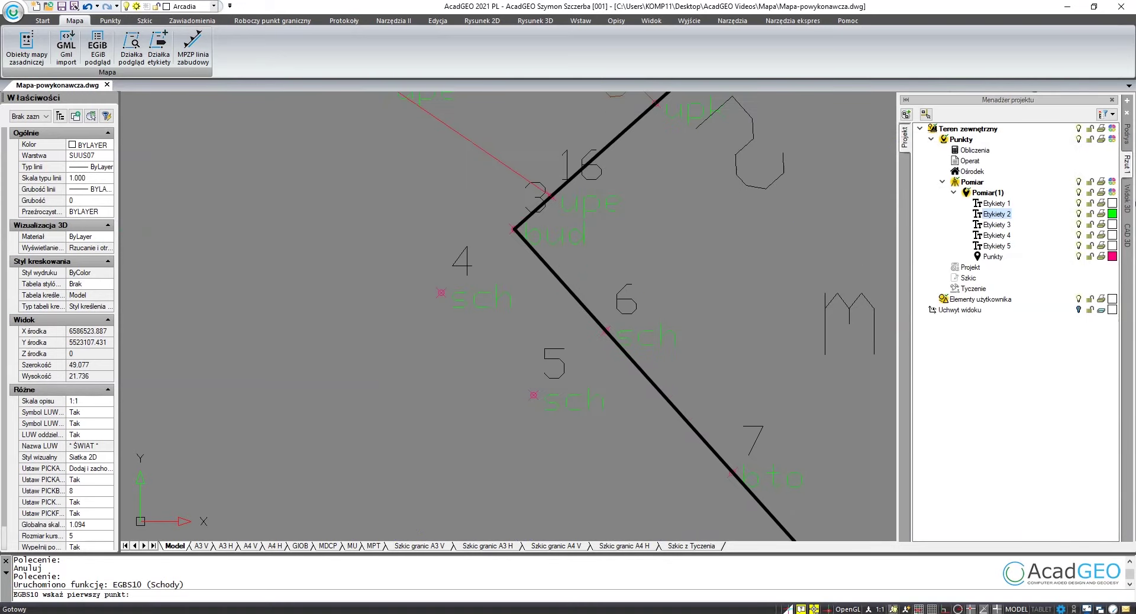
left_click(515, 229)
left_click(441, 292)
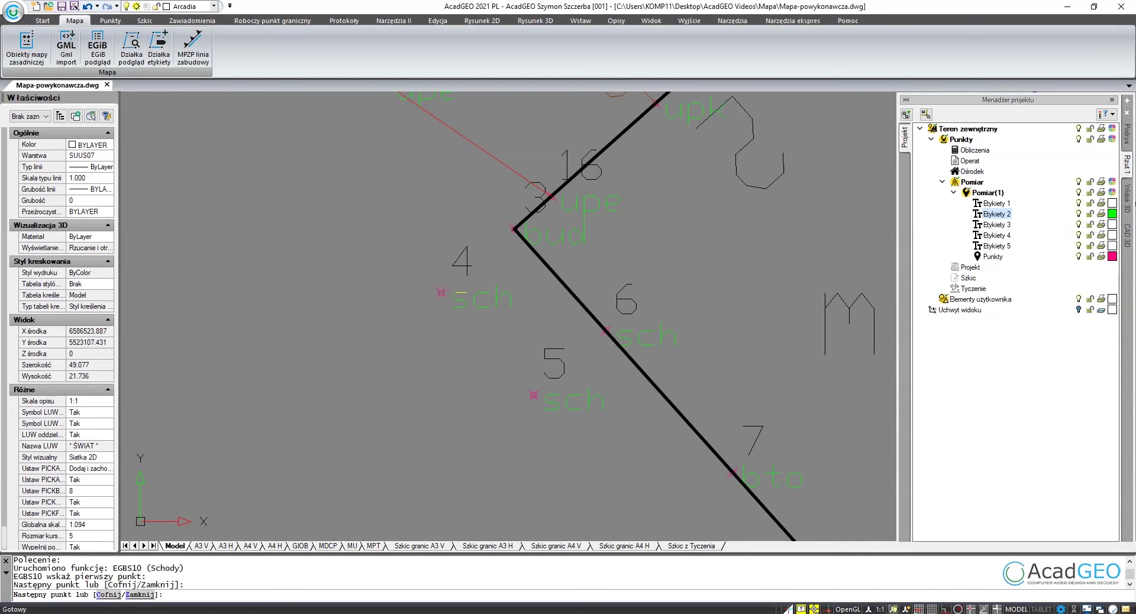
left_click(533, 395)
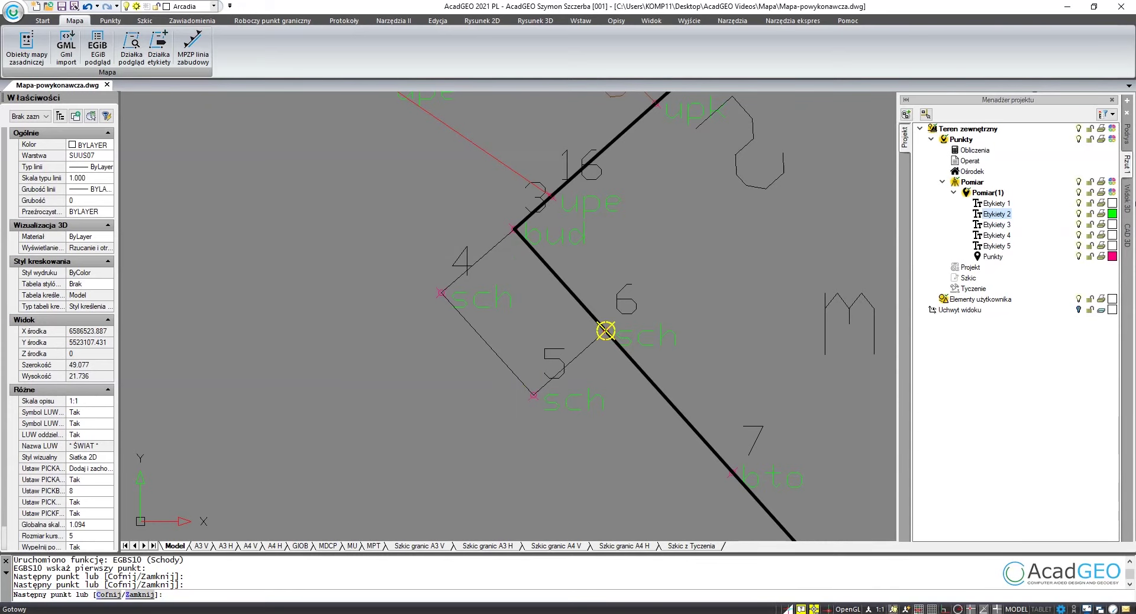
left_click(606, 330)
type("z")
key("Return")
scroll(428, 417, "down", 2)
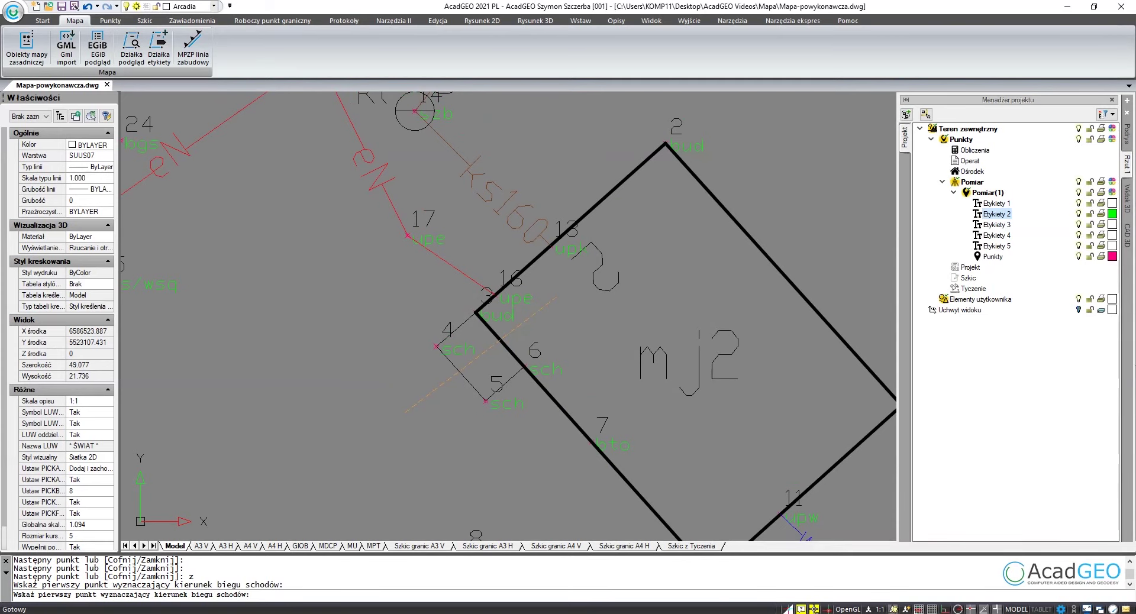
scroll(482, 398, "down", 1)
scroll(482, 398, "down", 1)
scroll(482, 398, "down", 2)
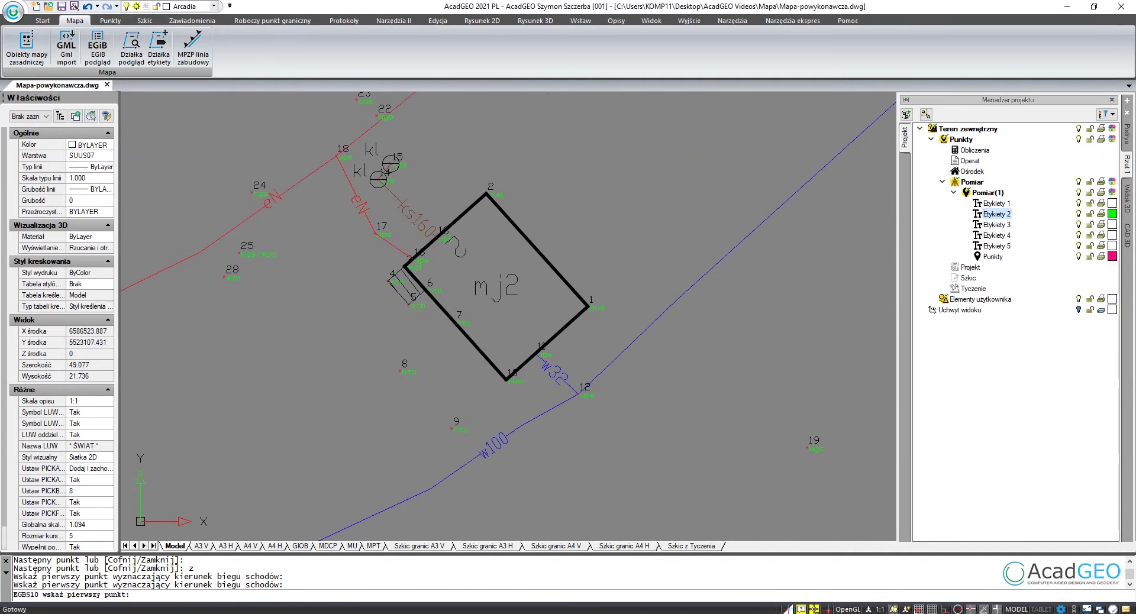
scroll(446, 361, "up", 2)
key("Return")
Outline the taras terrace through points 7, 8, 9 and 10.
double_click(854, 442)
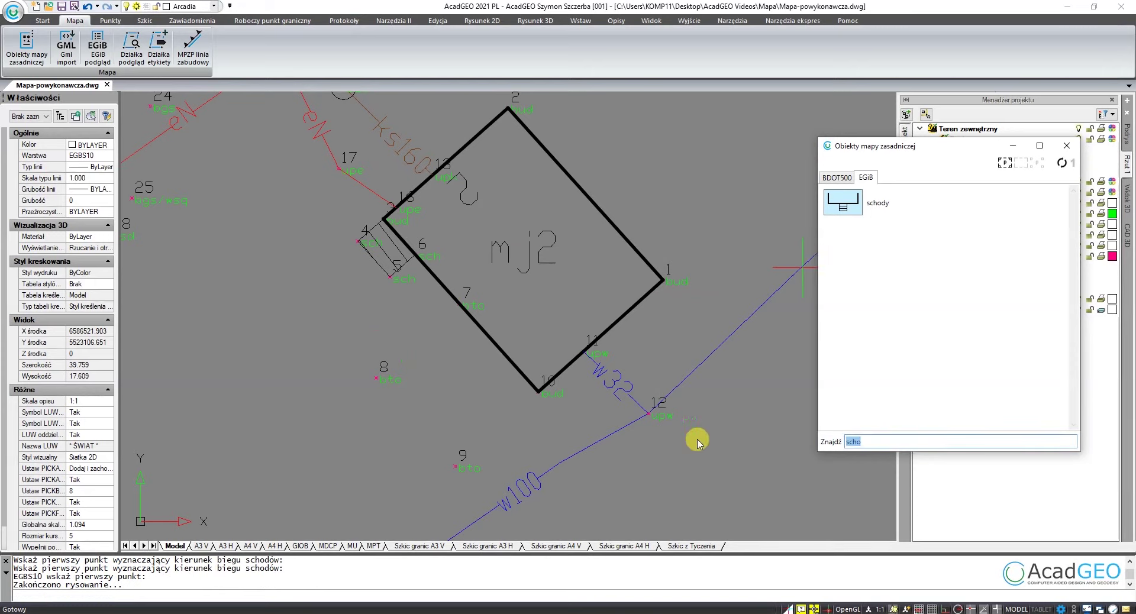
type("taras")
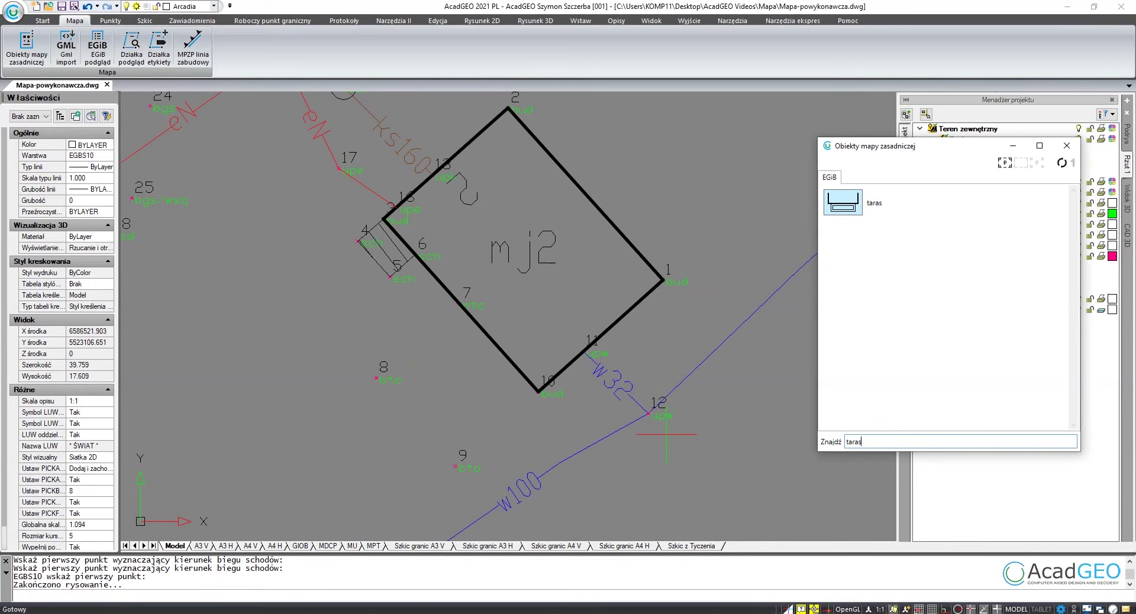
double_click(842, 201)
left_click(417, 323)
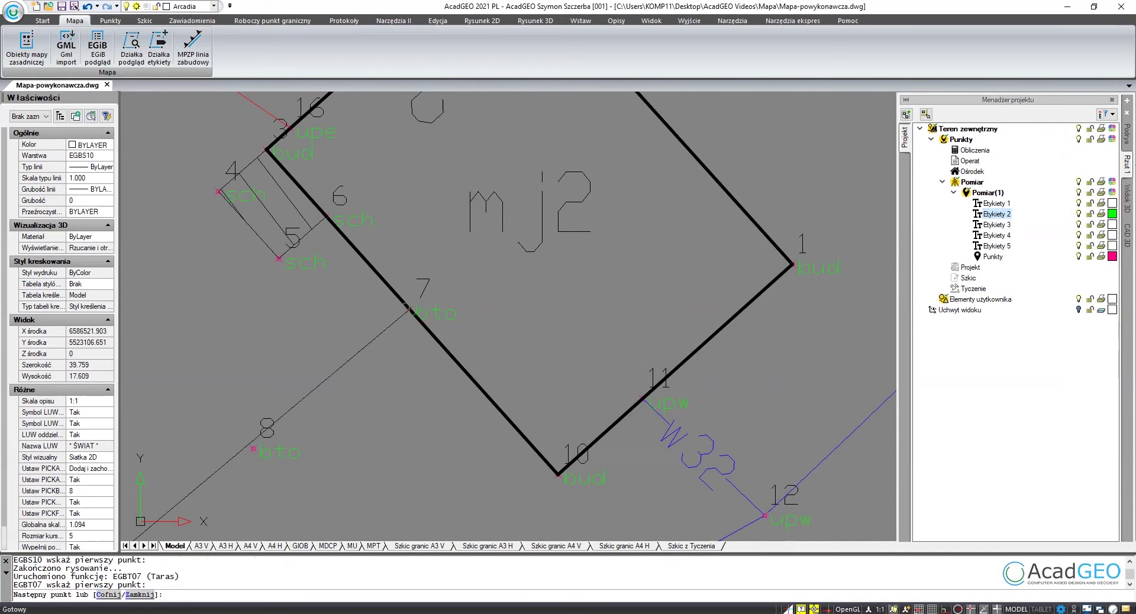
middle_click_drag(260, 473, 329, 313)
left_click(330, 300)
left_click(480, 467)
left_click(635, 327)
type("z")
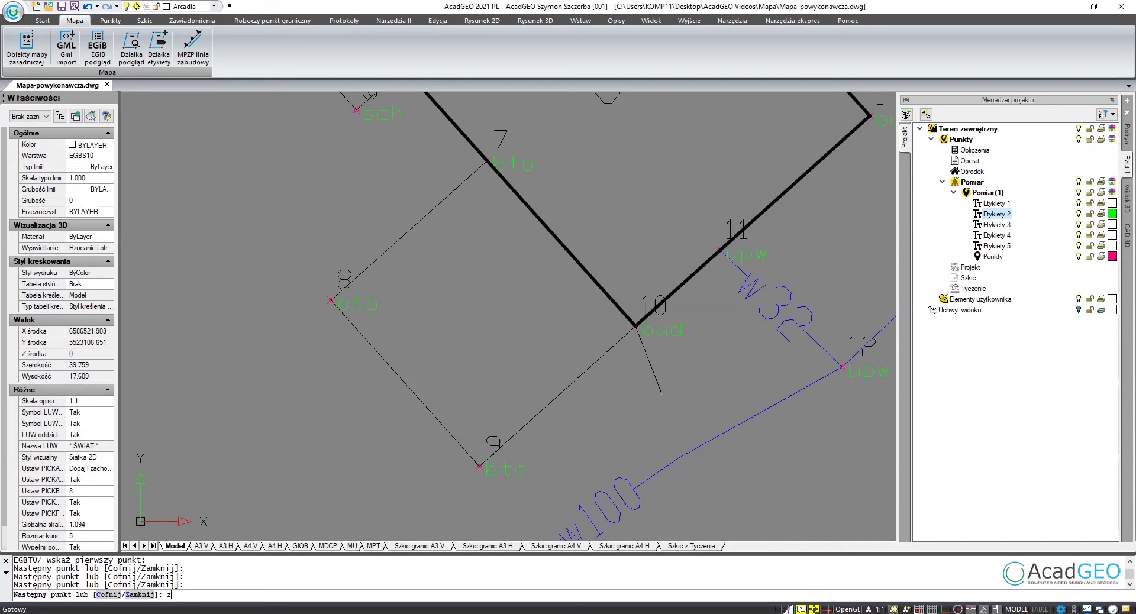
key("Return")
scroll(255, 269, "down", 5)
scroll(169, 157, "up", 3)
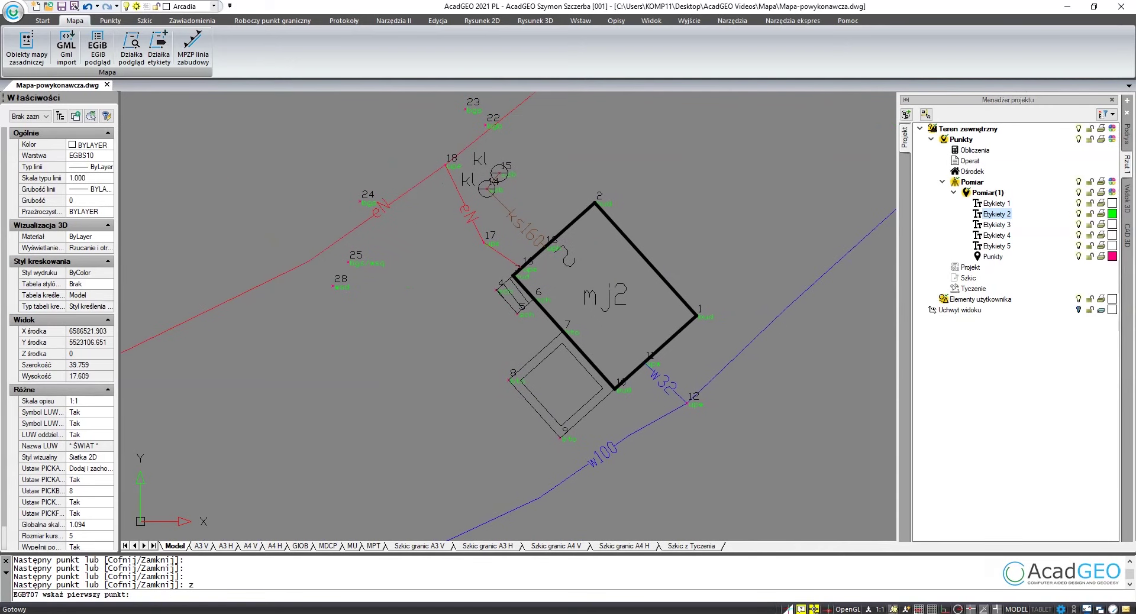
key("Escape")
scroll(436, 337, "down", 2)
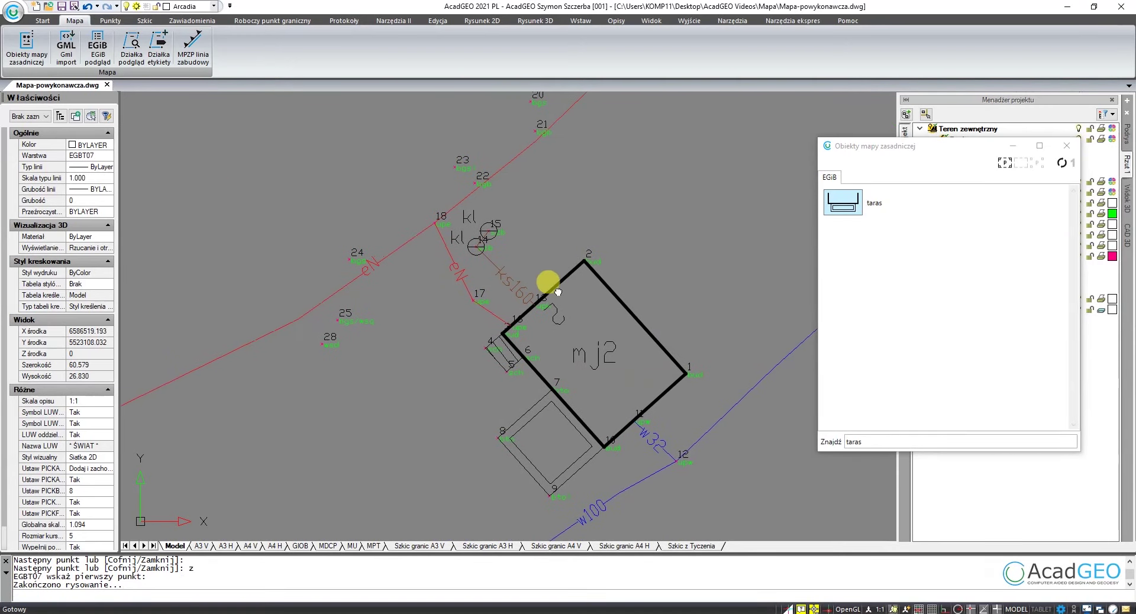
Draw the first permanent fence run from point 19 through 20 to 21.
left_click(850, 440)
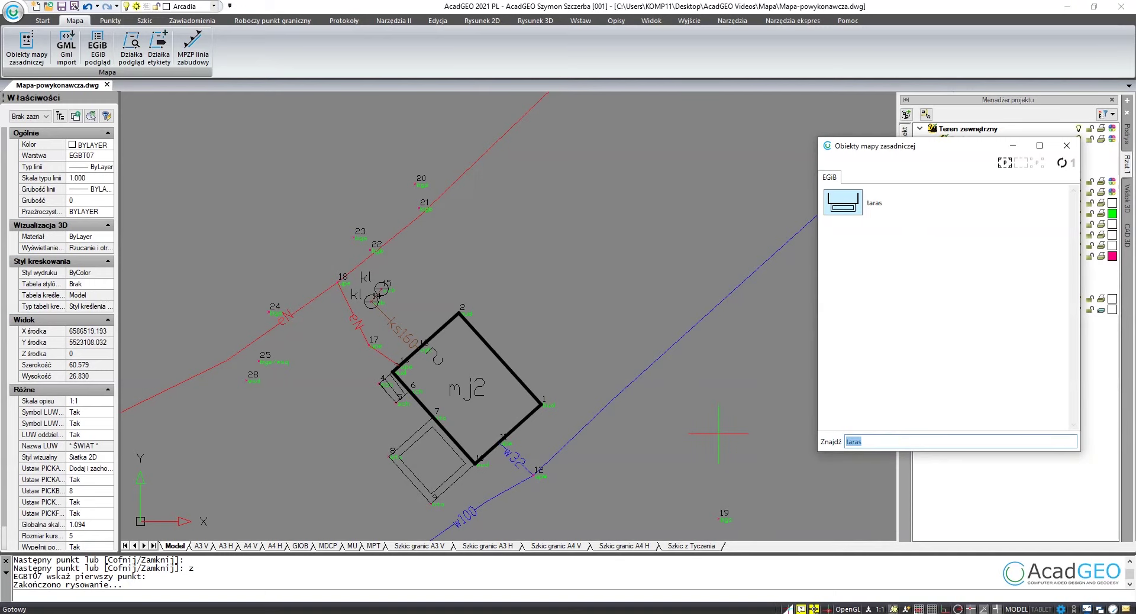
type("ogro")
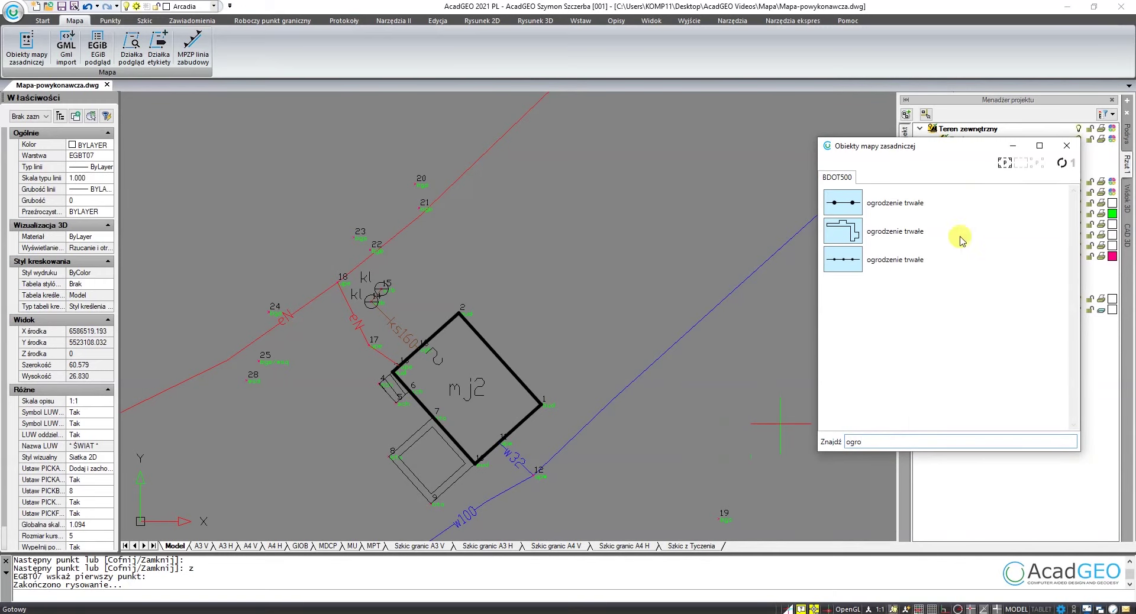
double_click(835, 199)
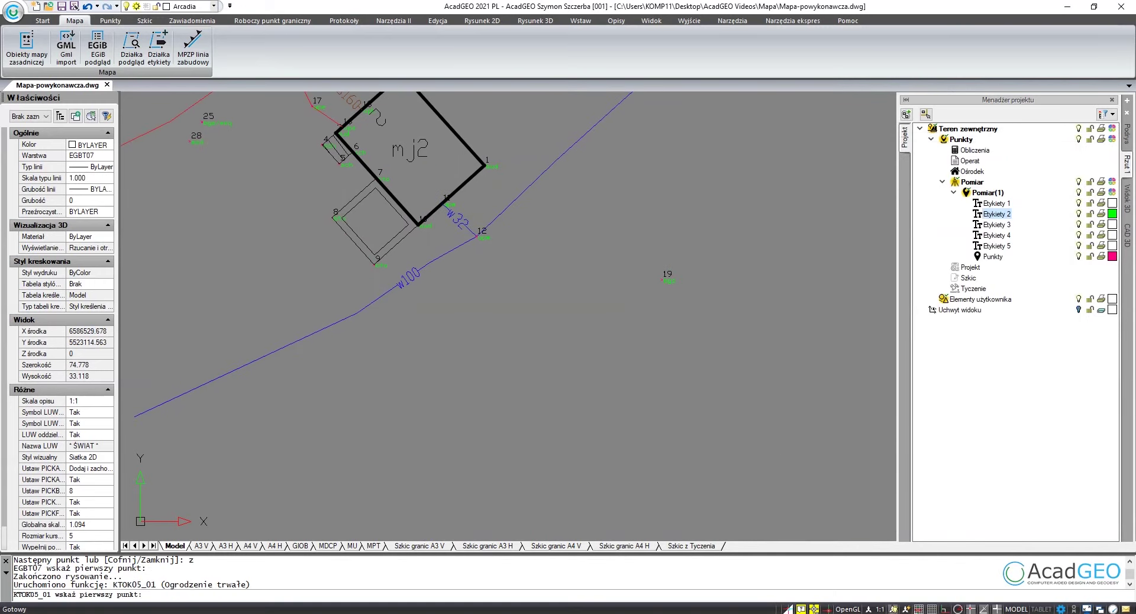
left_click(662, 279)
middle_click_drag(662, 279, 705, 398)
scroll(607, 255, "up", 3)
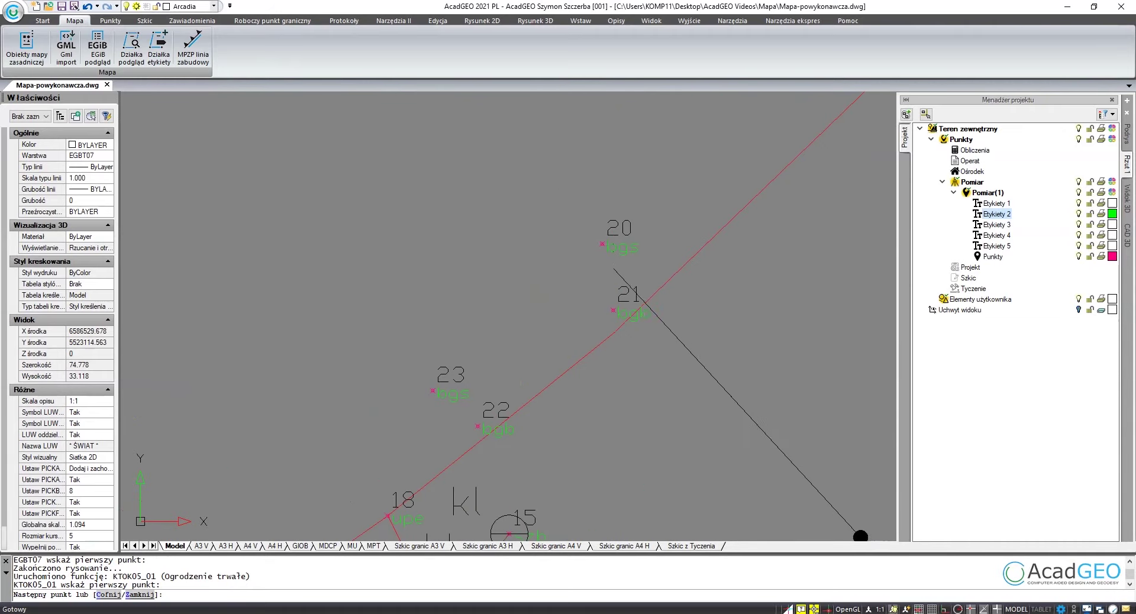
scroll(608, 255, "up", 3)
left_click(612, 241)
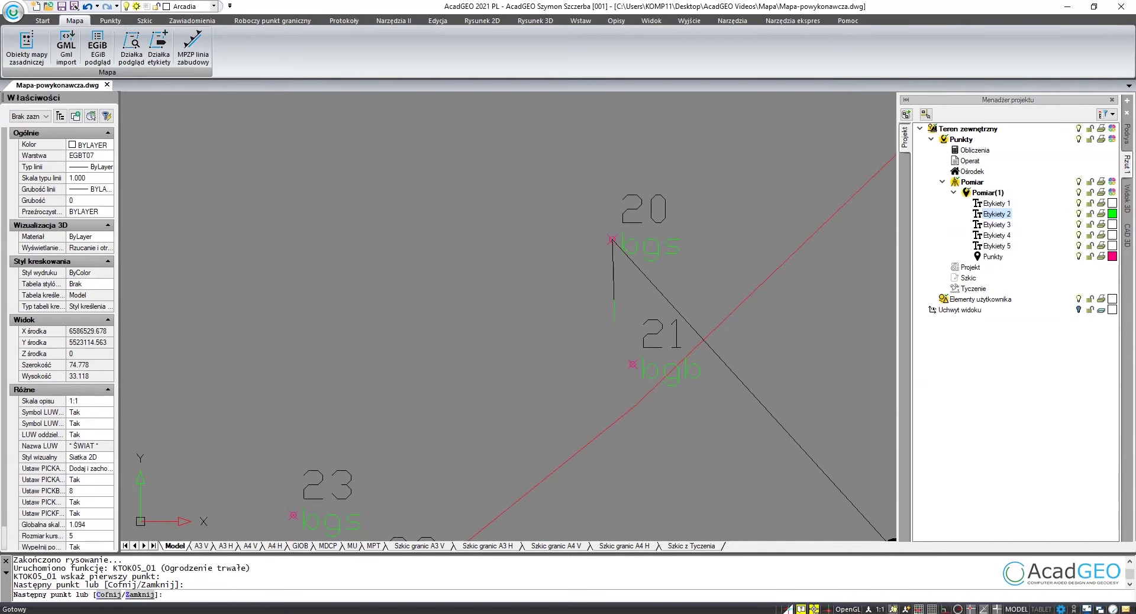
left_click(633, 364)
scroll(633, 364, "down", 3)
key("Return")
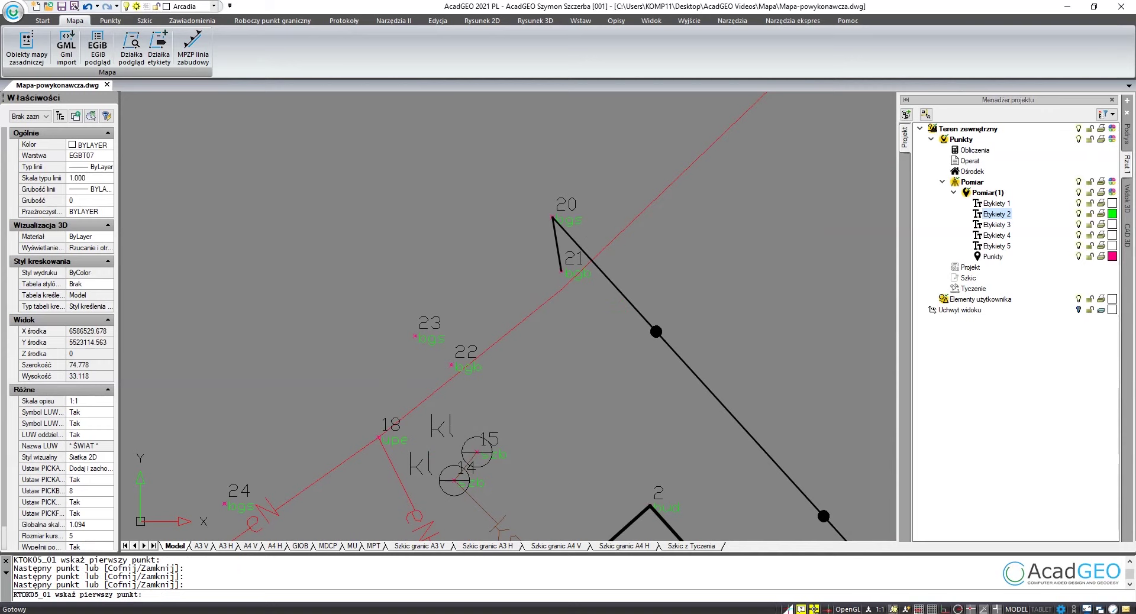
Continue the fence from point 22 through points 23–26, closing it at point 19.
scroll(410, 357, "up", 3)
left_click(488, 372)
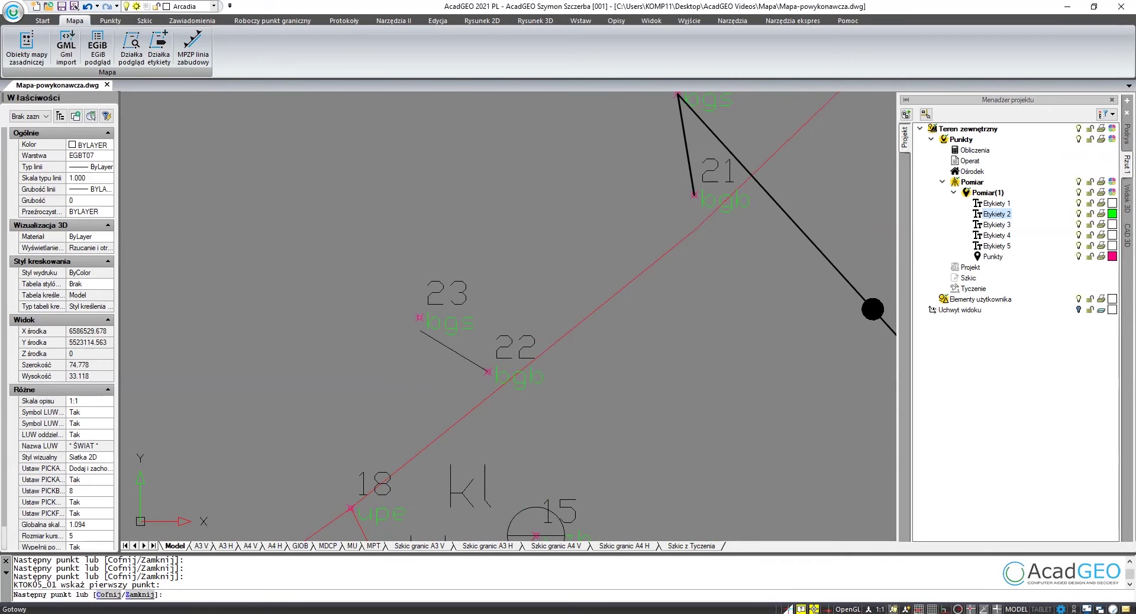
left_click(419, 318)
middle_click_drag(419, 318, 740, 94)
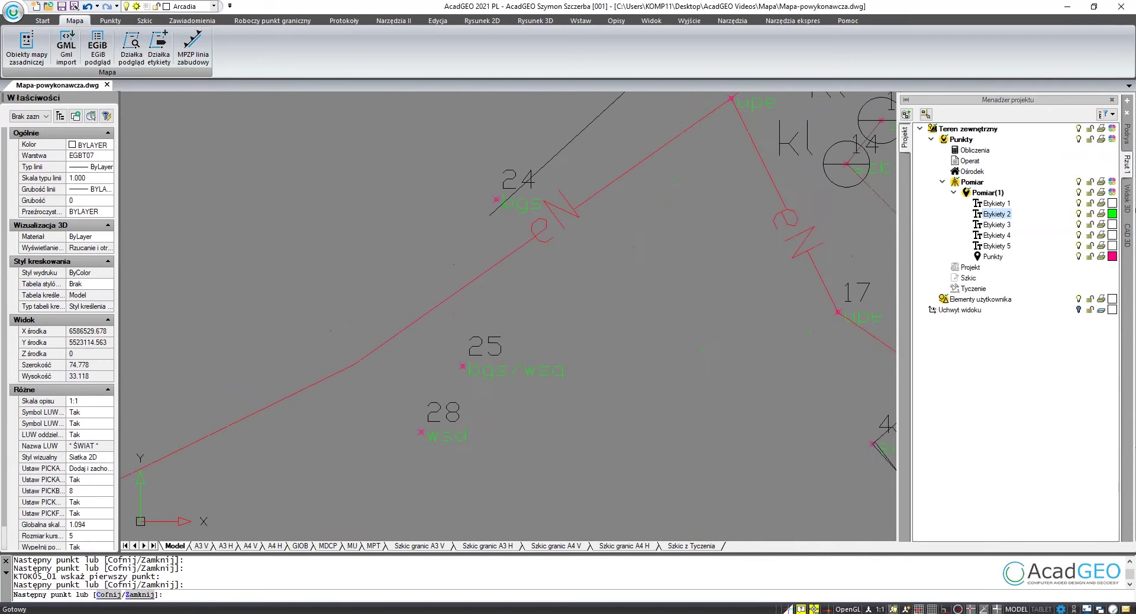
left_click(496, 200)
left_click(462, 366)
scroll(462, 367, "down", 3)
middle_click_drag(462, 366, 412, 392)
scroll(412, 393, "up", 2)
left_click(414, 389)
scroll(339, 461, "down", 2)
scroll(339, 461, "down", 3)
scroll(569, 307, "up", 3)
scroll(592, 278, "up", 2)
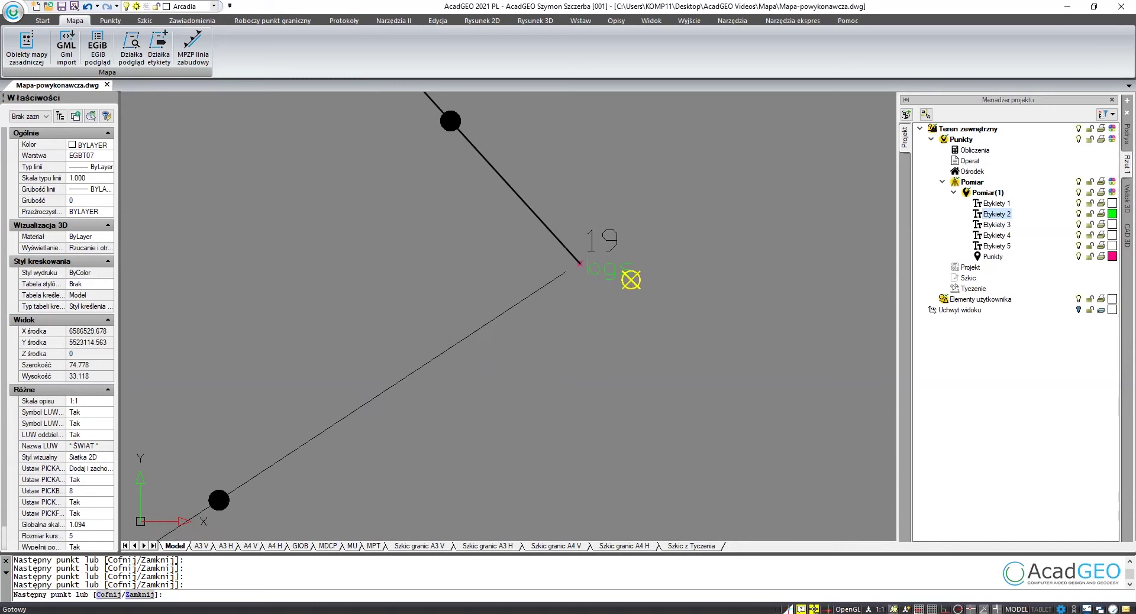
left_click(580, 265)
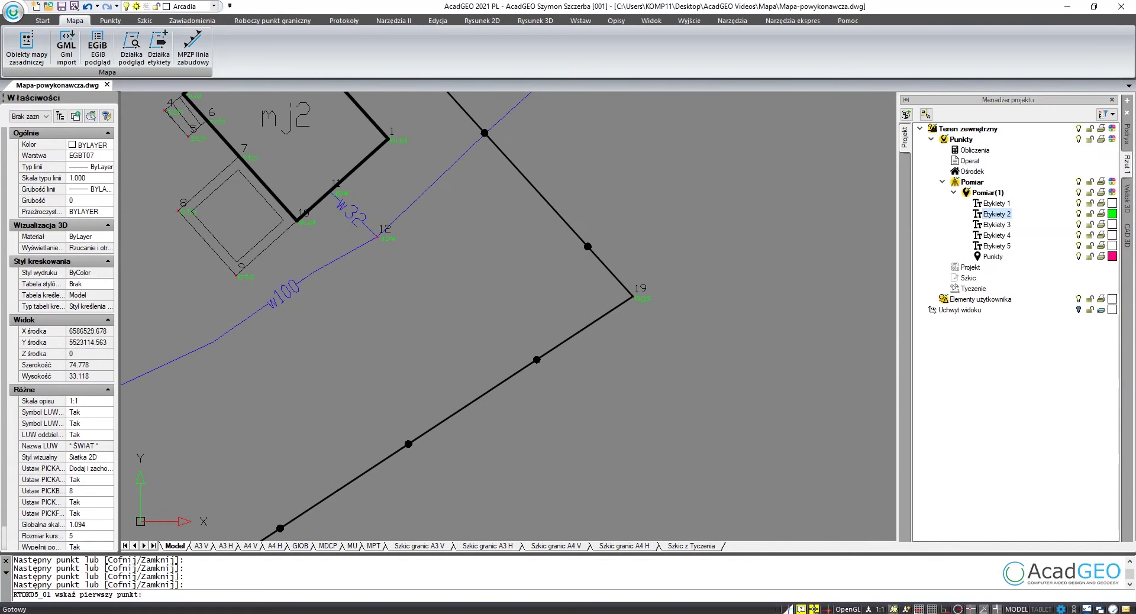
key("Escape")
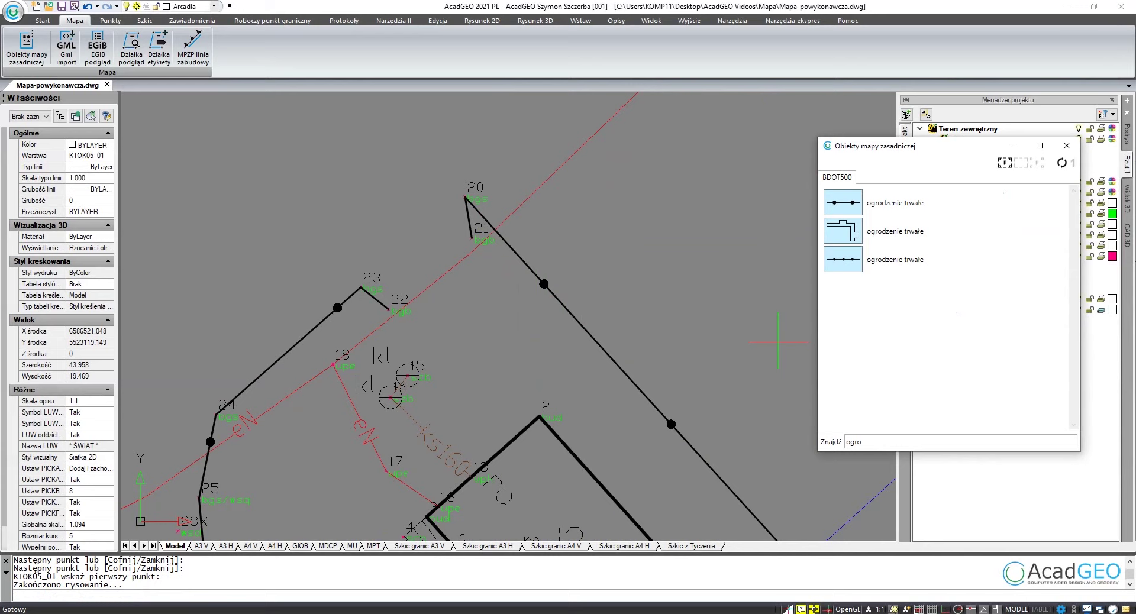
Draw a brama gate (KTOK02) spanning the fence gap between points 21 and 22.
double_click(845, 444)
key("BackSpace")
type("bra")
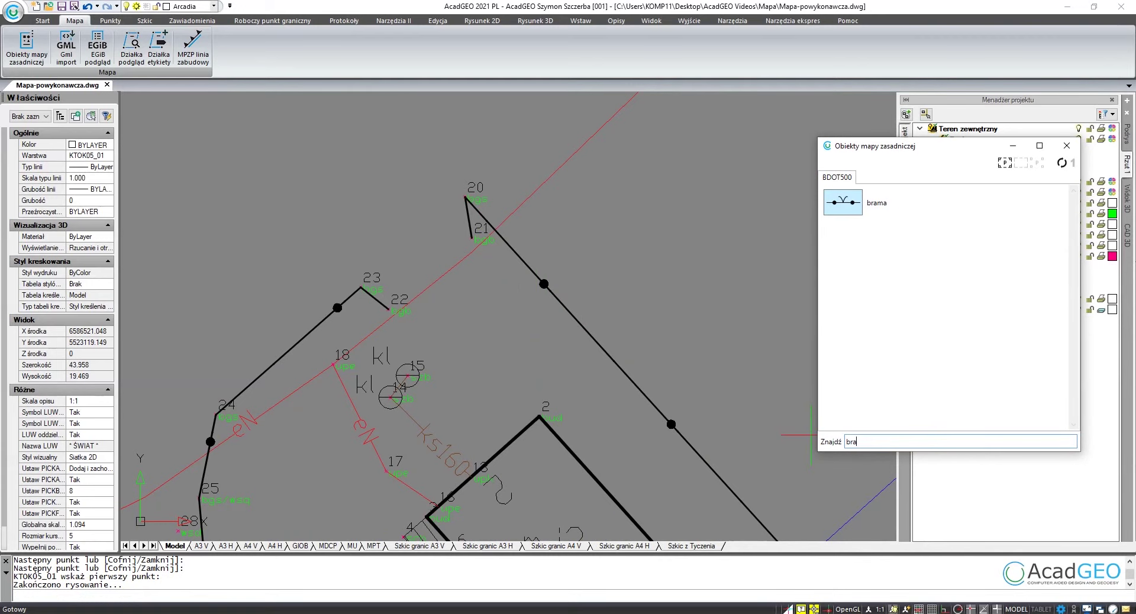
double_click(843, 202)
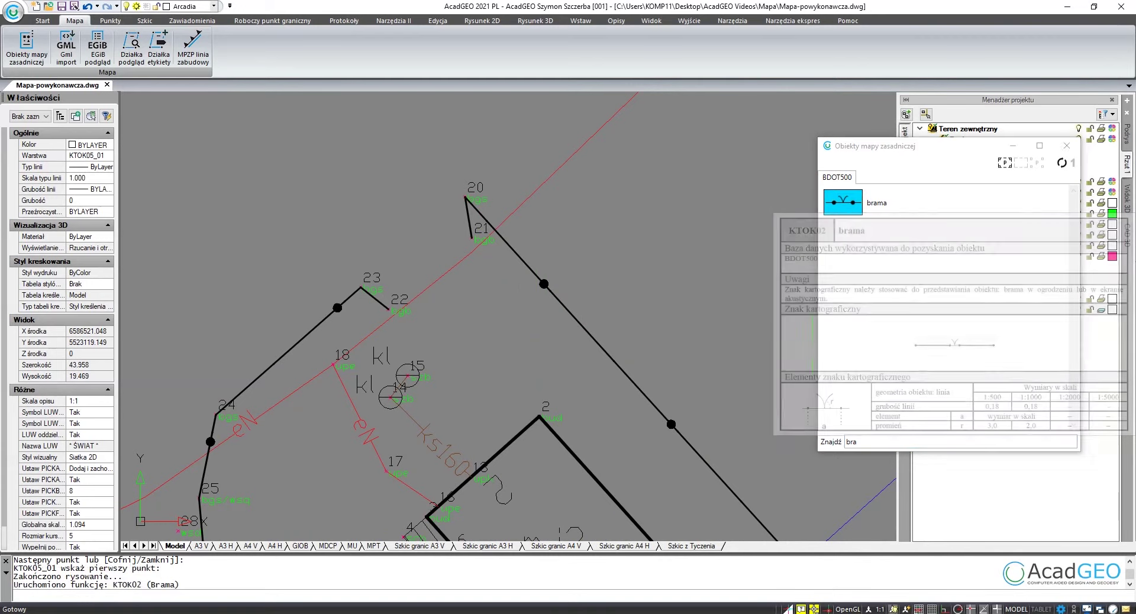
scroll(470, 240, "up", 3)
scroll(468, 215, "up", 3)
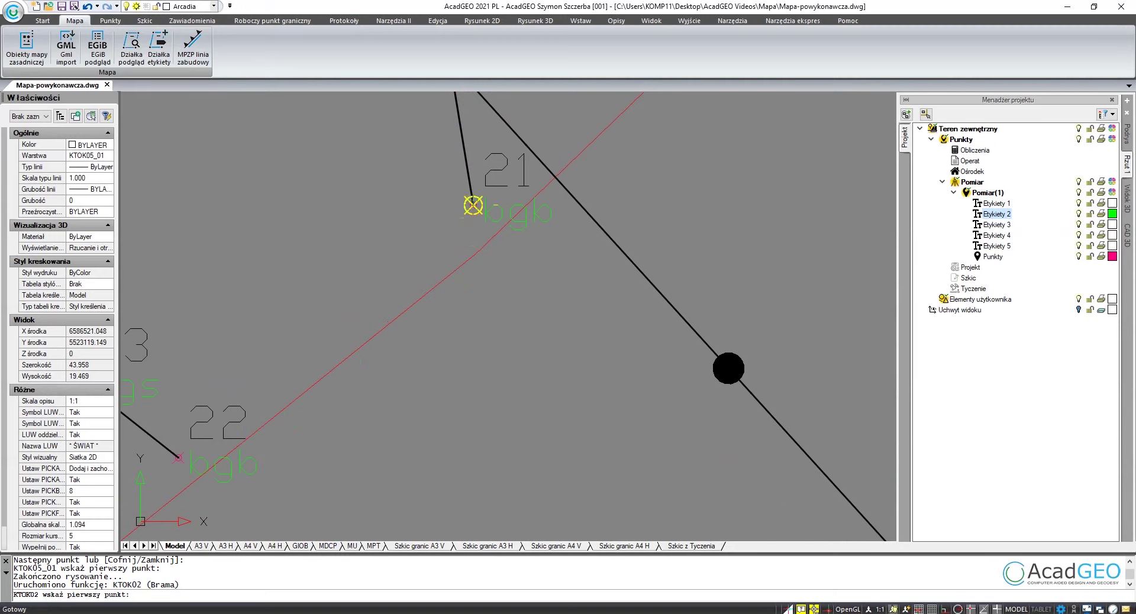
left_click(473, 206)
left_click(178, 458)
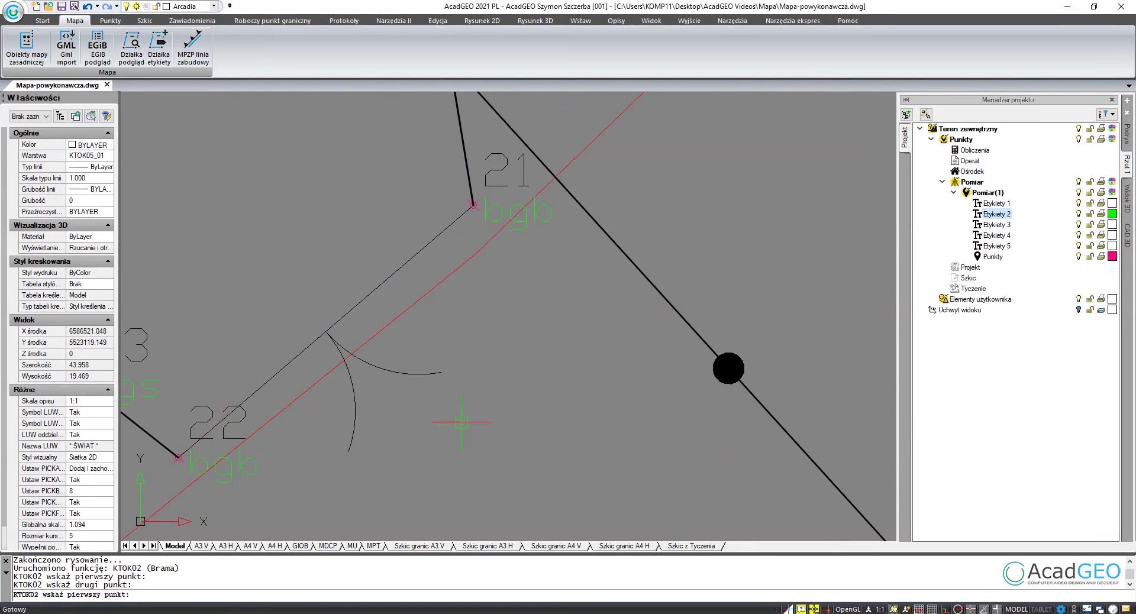
key("Escape")
scroll(541, 310, "down", 3)
scroll(481, 350, "down", 3)
middle_click_drag(481, 350, 482, 324)
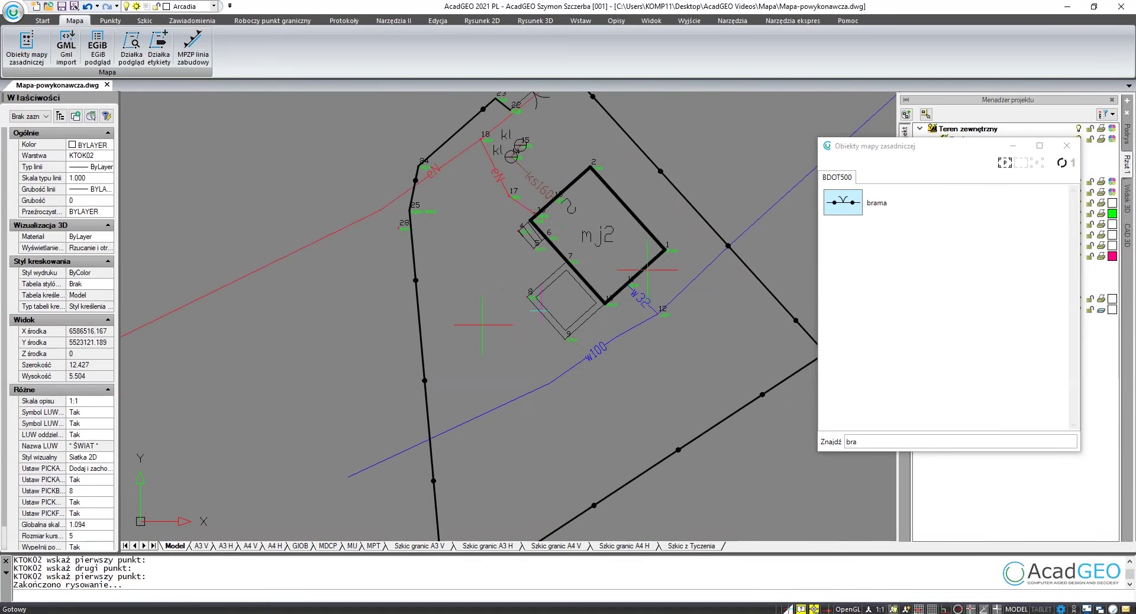
double_click(861, 438)
Draw the unreinforced escarpment's (skarpa nieumocniona) top edge from point 25 to 26.
type("ska")
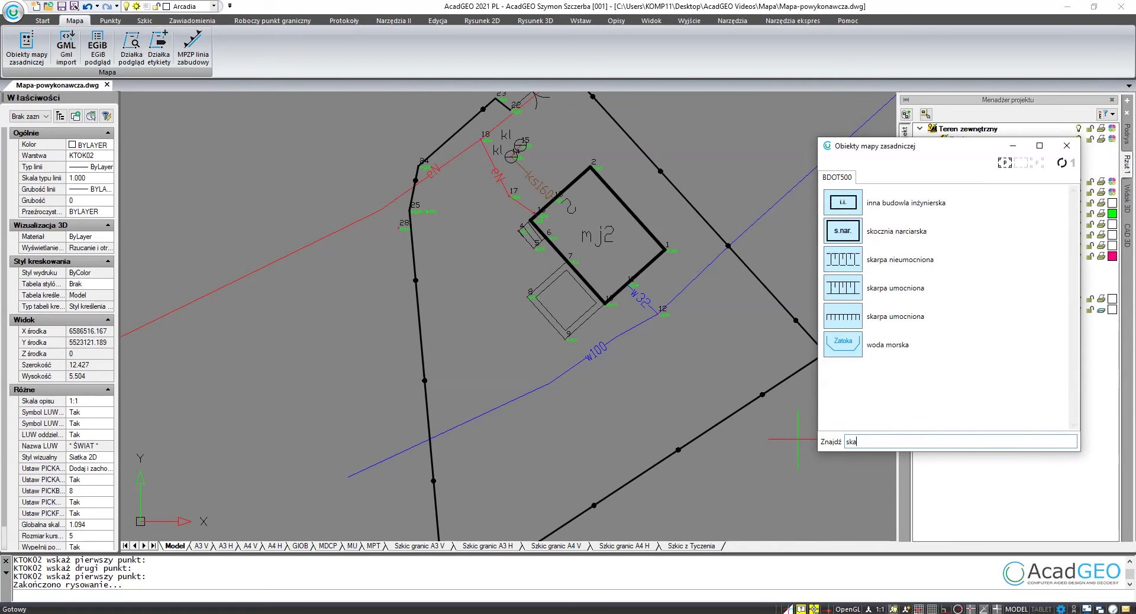
double_click(844, 260)
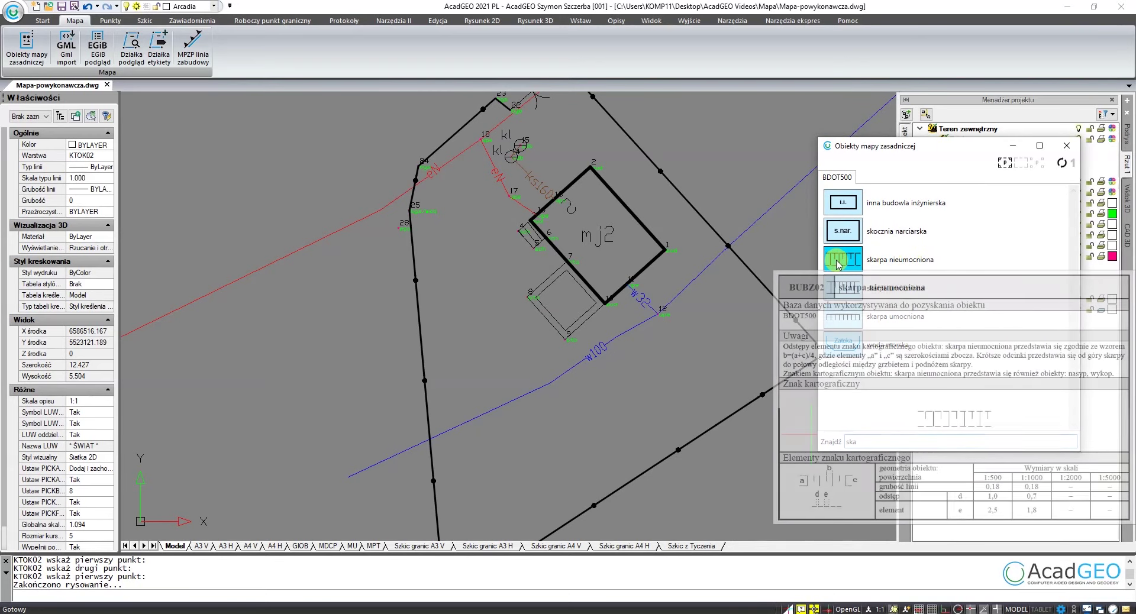
scroll(407, 202, "up", 4)
scroll(407, 203, "up", 2)
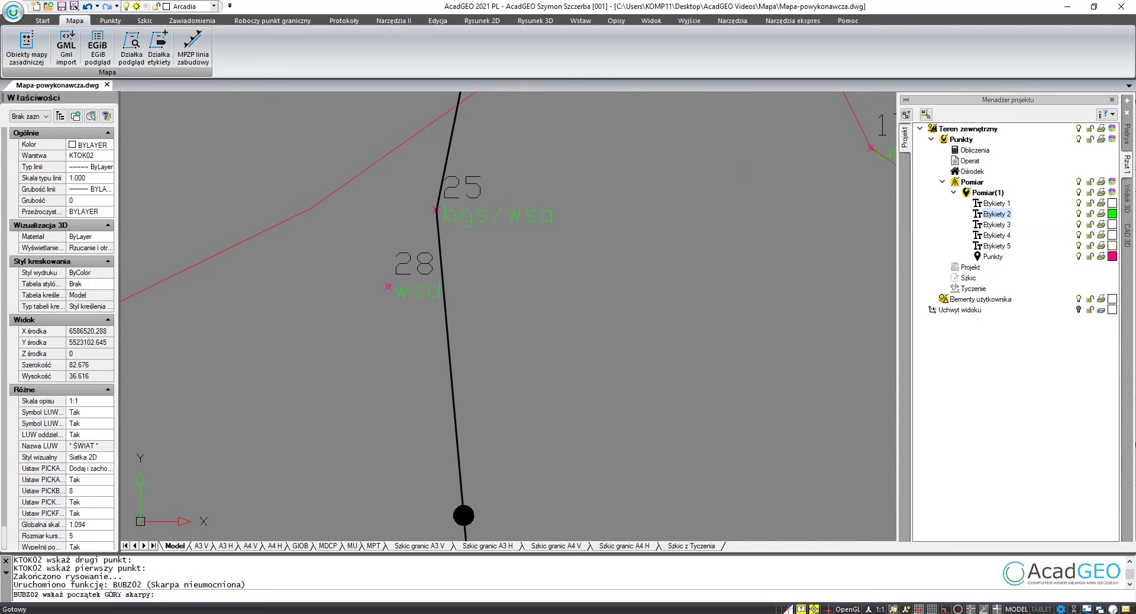
left_click(437, 210)
scroll(477, 183, "down", 2)
scroll(469, 223, "down", 3)
scroll(477, 446, "up", 3)
scroll(478, 447, "up", 2)
left_click(521, 338)
scroll(521, 339, "down", 3)
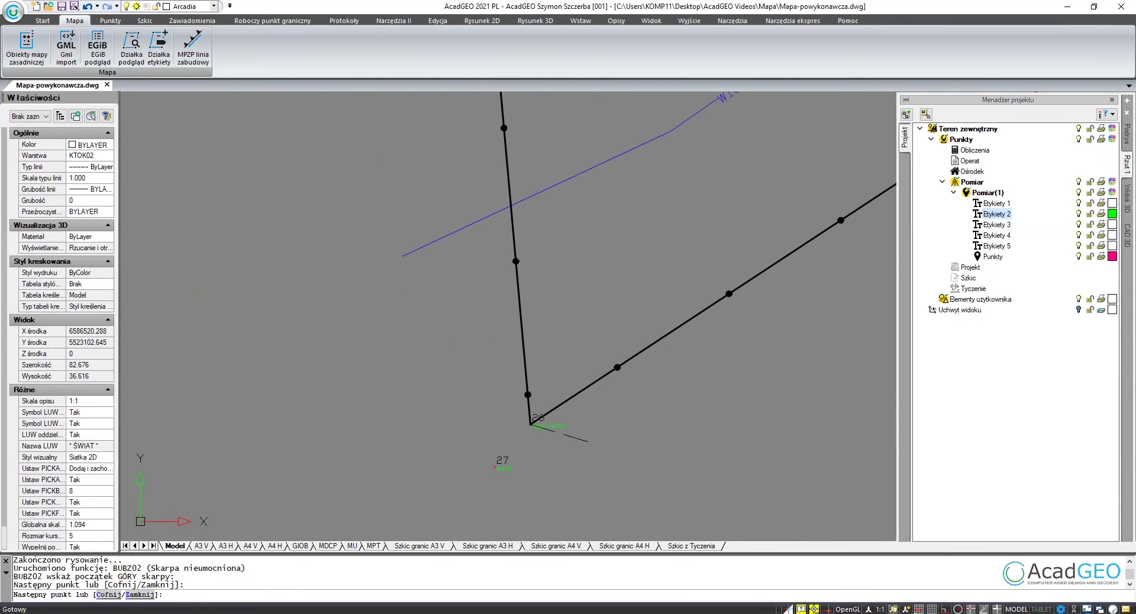
key("Return")
Draw the escarpment's bottom edge from point 28 to 27, producing the slope hatching.
scroll(470, 406, "up", 3)
middle_click_drag(470, 406, 487, 212)
scroll(487, 211, "up", 2)
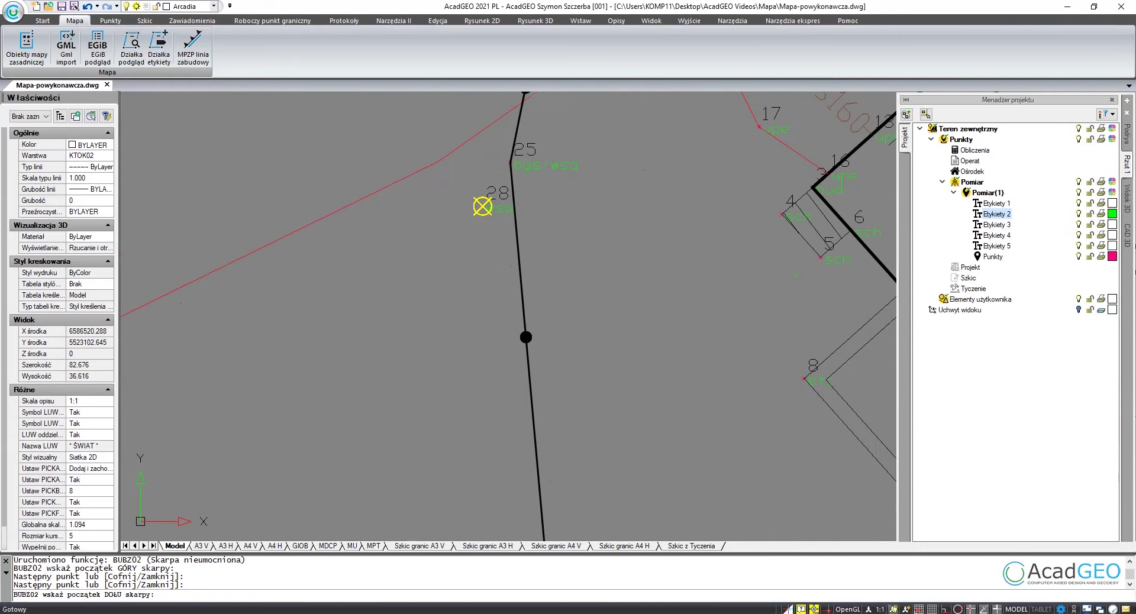
left_click(483, 206)
scroll(483, 206, "down", 3)
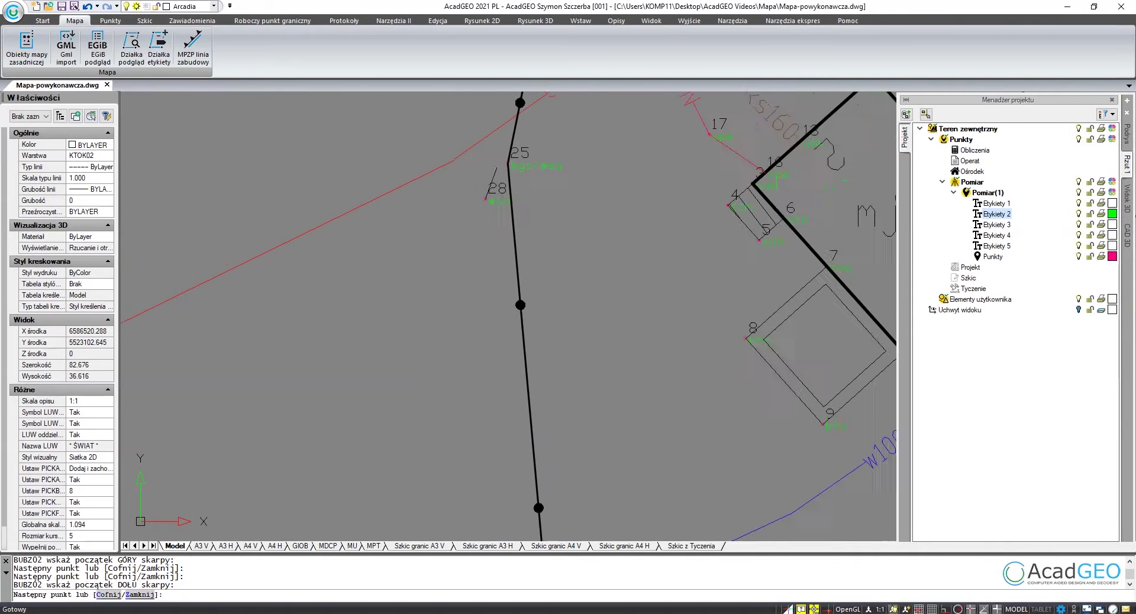
scroll(443, 406, "up", 2)
left_click(509, 355)
key("Return")
scroll(535, 446, "down", 3)
scroll(578, 343, "up", 1)
scroll(578, 257, "up", 2)
scroll(482, 322, "up", 1)
middle_click_drag(466, 329, 384, 256)
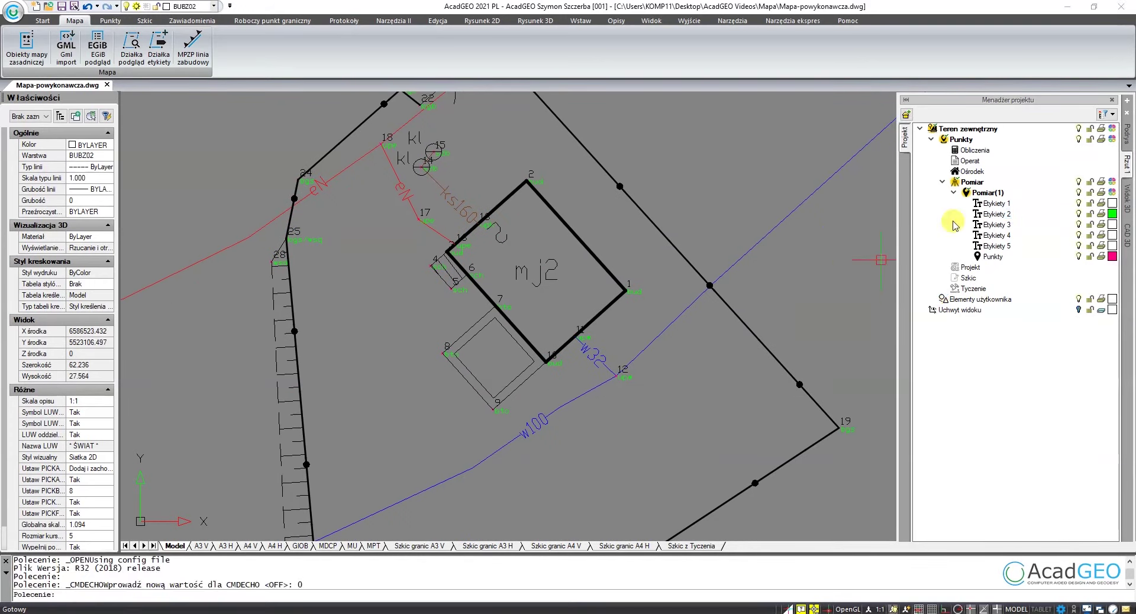
Hide the Pomiar survey point numbers and labels in Menedżer projektu.
left_click(974, 183)
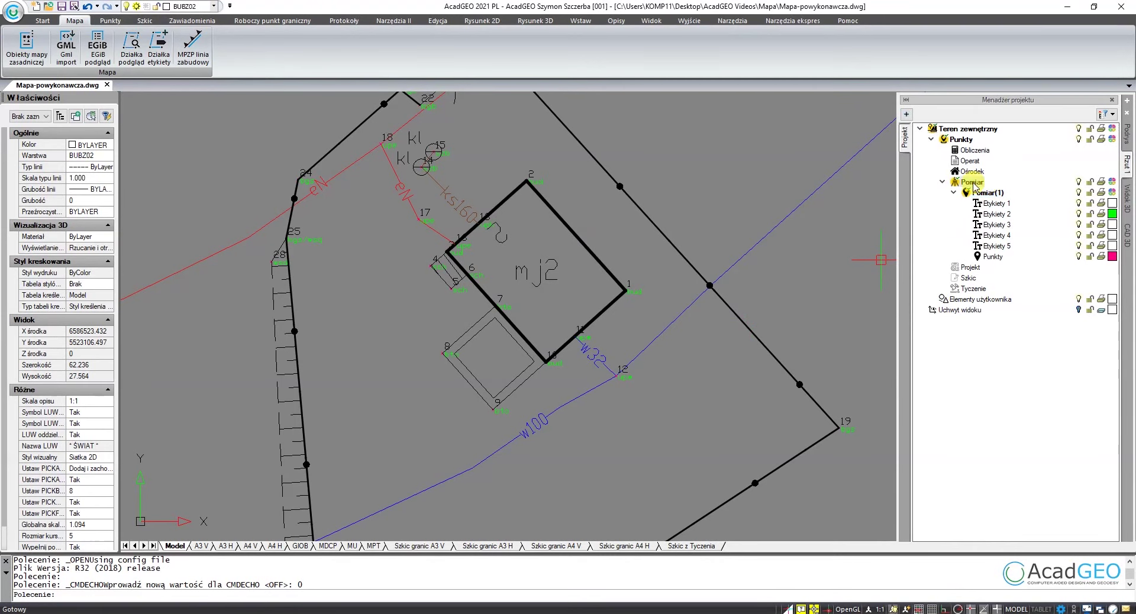
left_click(1073, 182)
scroll(677, 301, "down", 4)
scroll(667, 292, "down", 1)
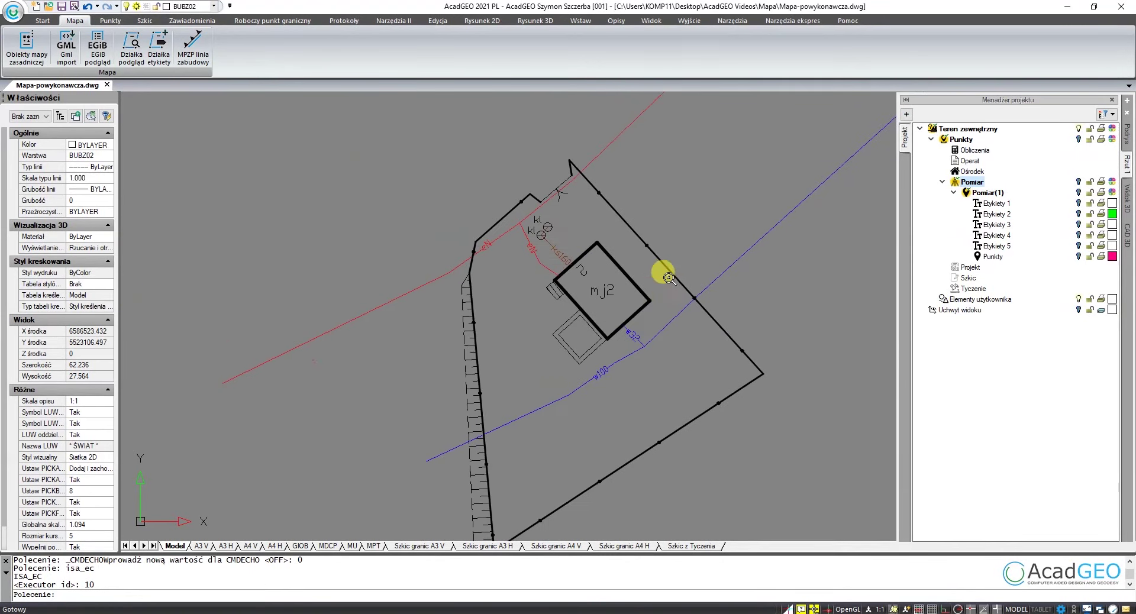
scroll(665, 272, "down", 1)
scroll(650, 308, "down", 1)
Overlay a Siatkakrzyzy cross grid on the map using the Sekcja command.
type("s")
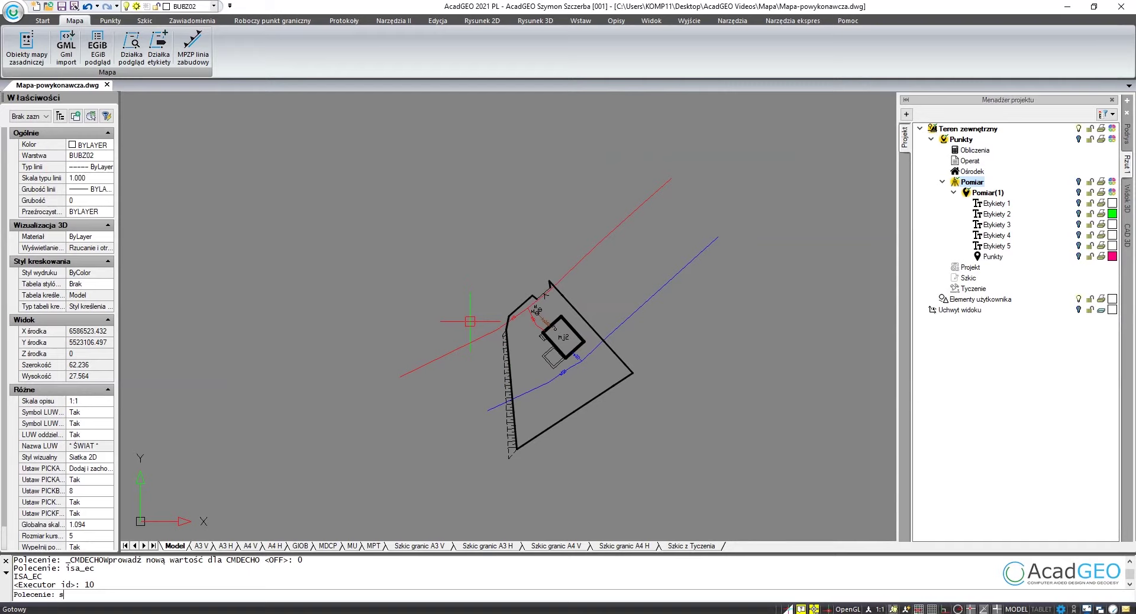
type("a")
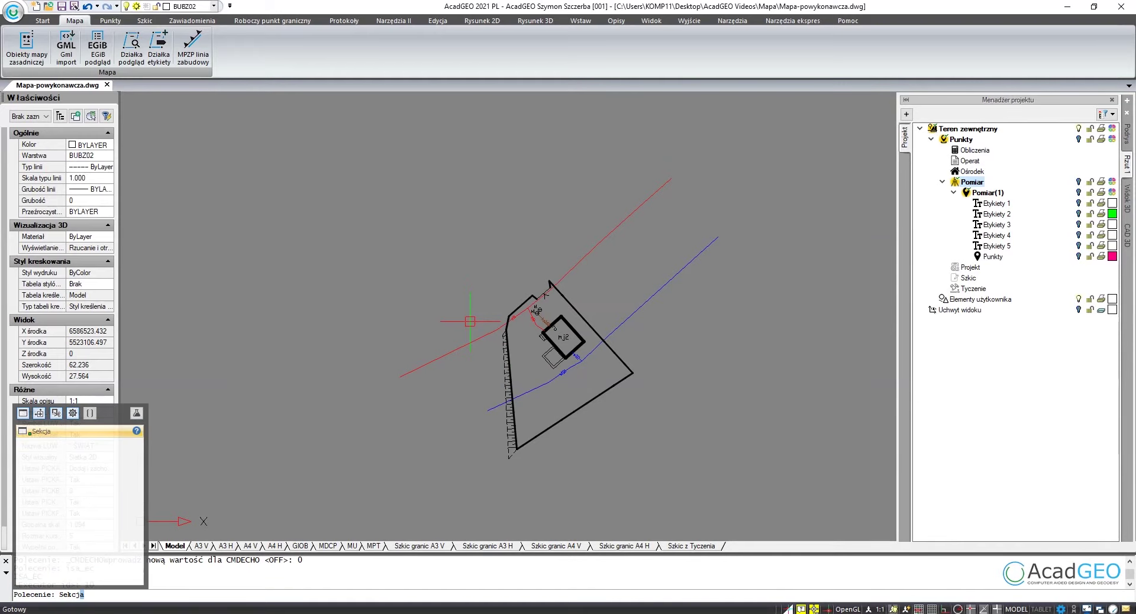
key("Return")
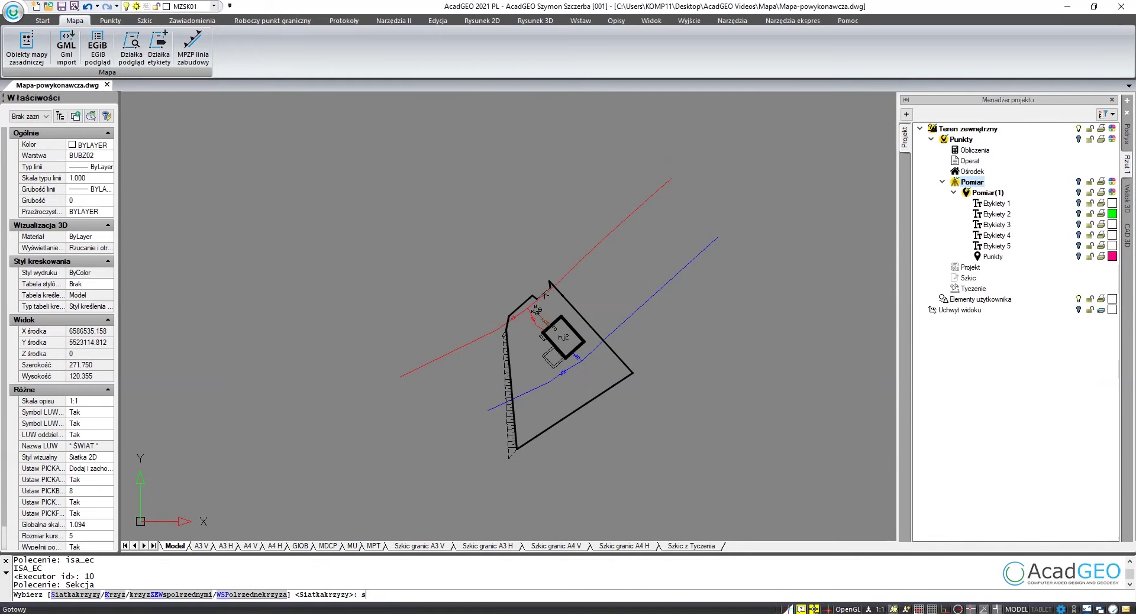
key("Return")
key("Return")
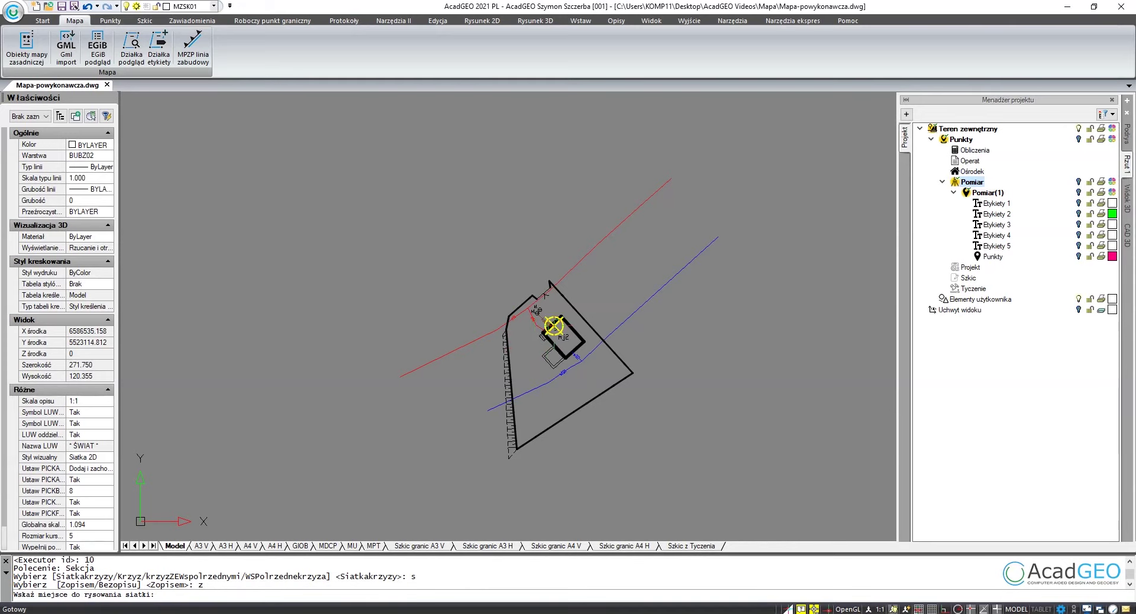
scroll(462, 366, "down", 5)
scroll(503, 372, "up", 3)
scroll(462, 379, "up", 2)
scroll(464, 374, "up", 1)
left_click(402, 414)
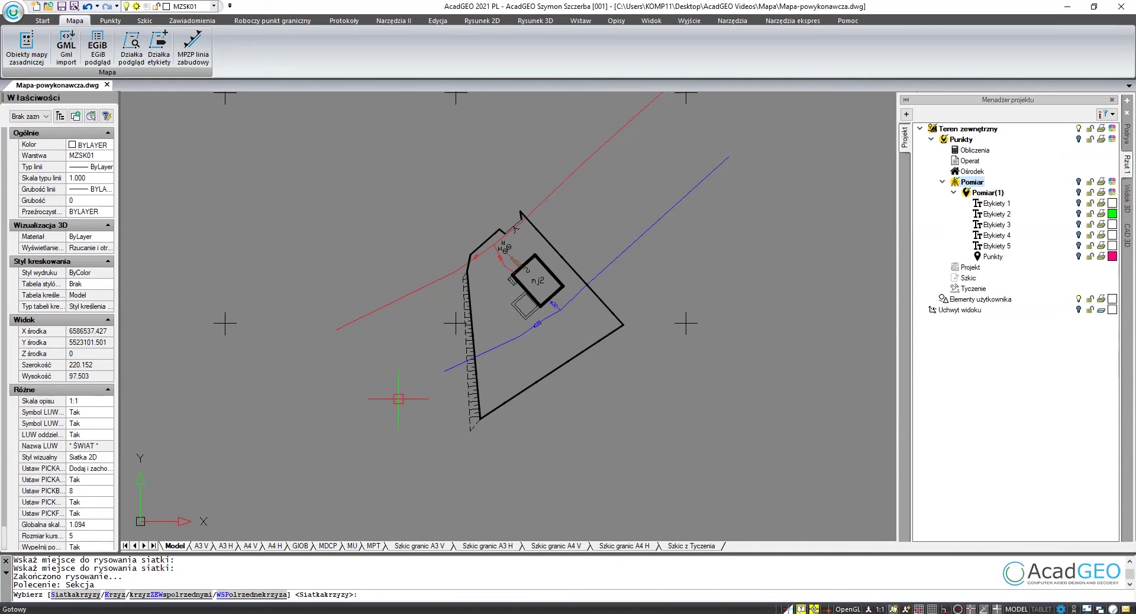
type("wsp")
Label three grid crosses with their coordinates, then view the GIOB layout sheet.
key("Return")
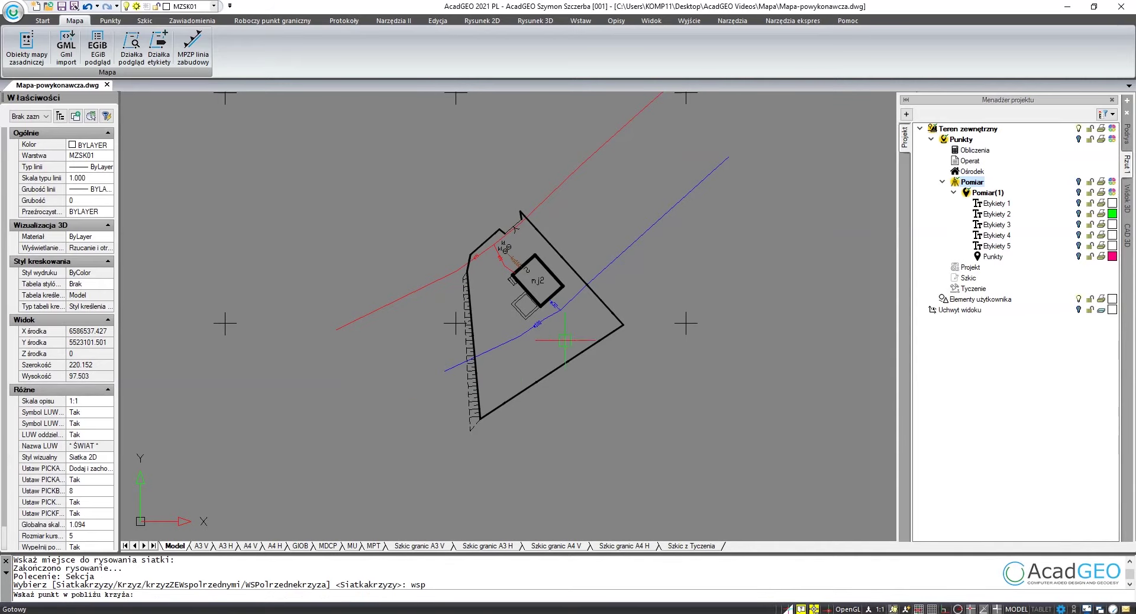
left_click(661, 367)
scroll(673, 323, "up", 4)
left_click(668, 237)
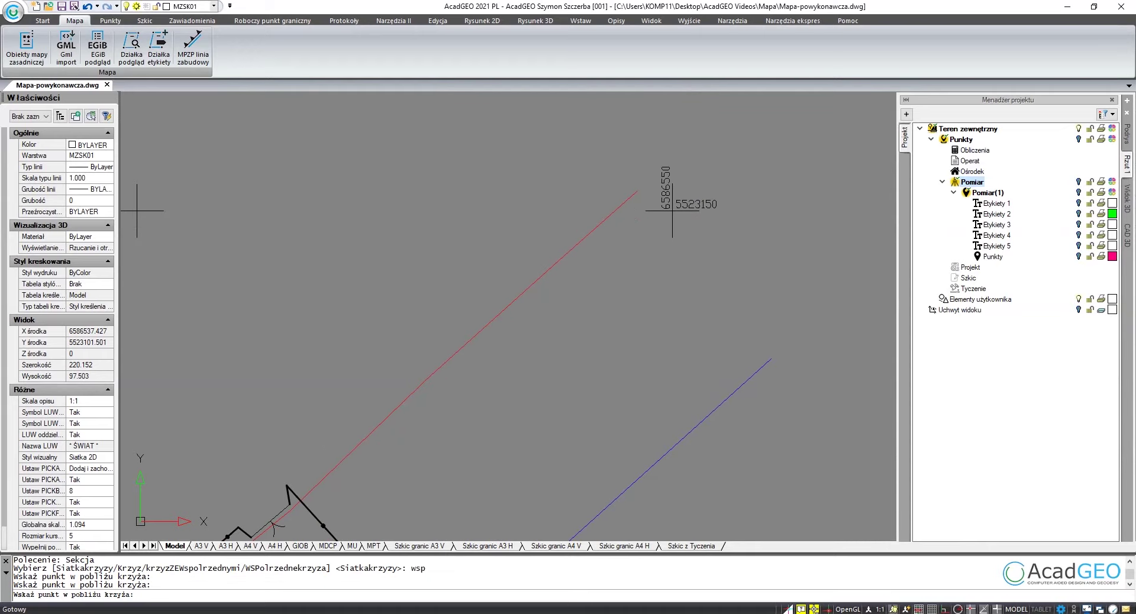
scroll(407, 245, "down", 3)
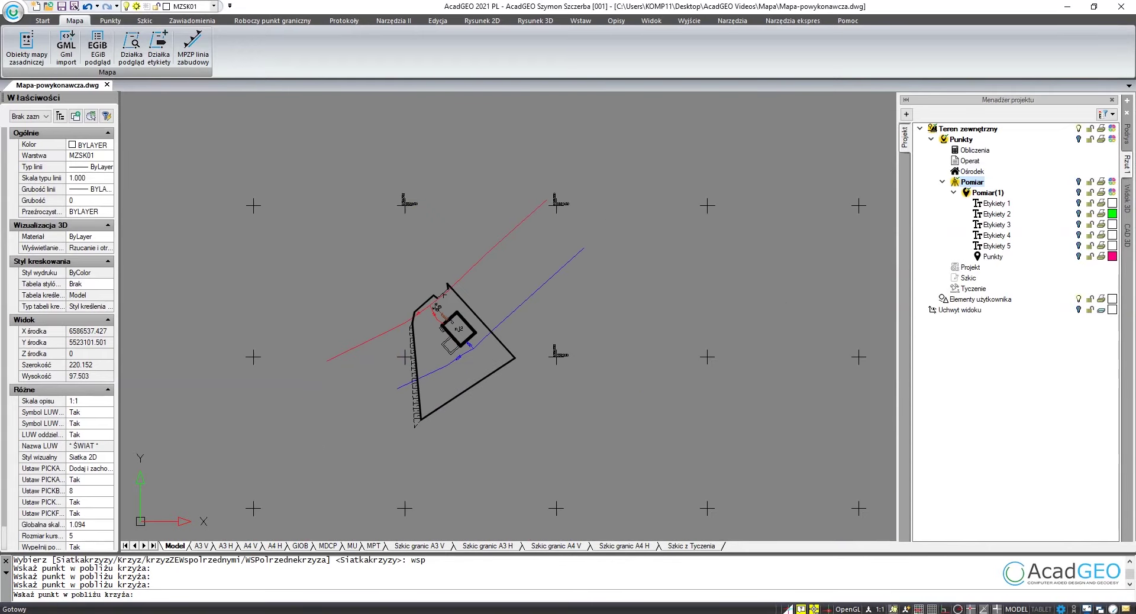
scroll(409, 376, "up", 5)
left_click(409, 376)
scroll(312, 363, "down", 5)
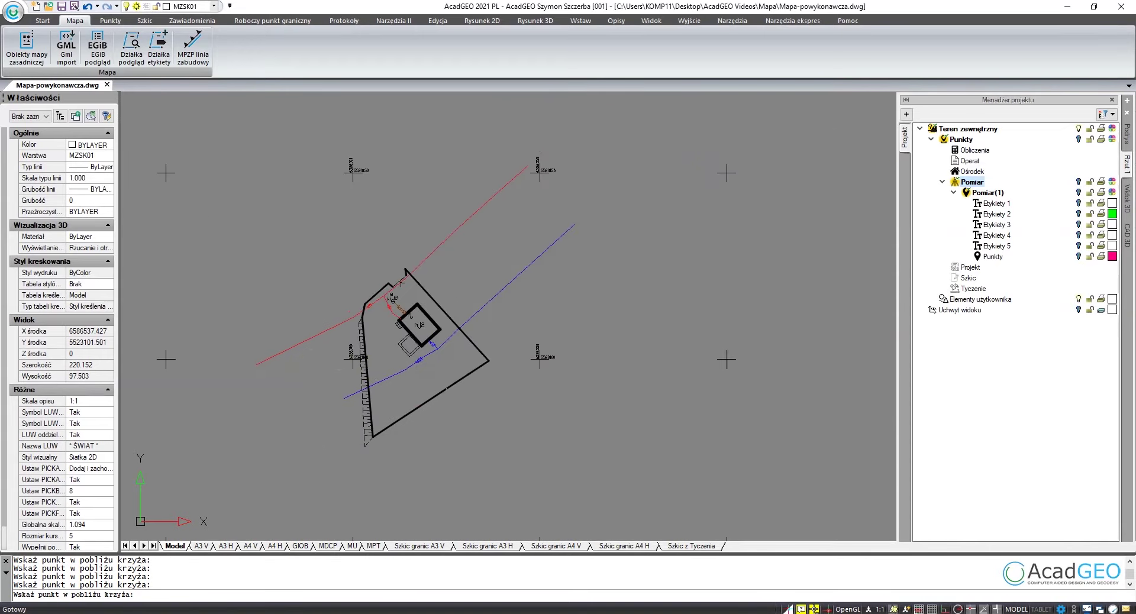
left_click(299, 546)
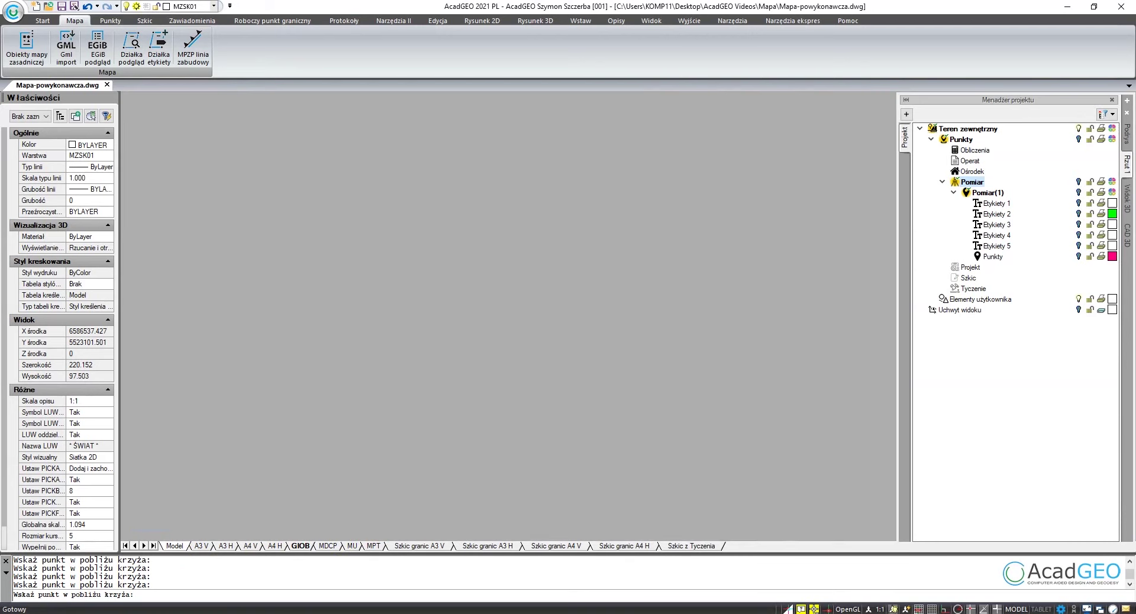
Pan and zoom around the GIOB sheet to inspect the MAPA ZASADNICZA title block and certification table.
scroll(602, 316, "up", 3)
scroll(602, 316, "up", 4)
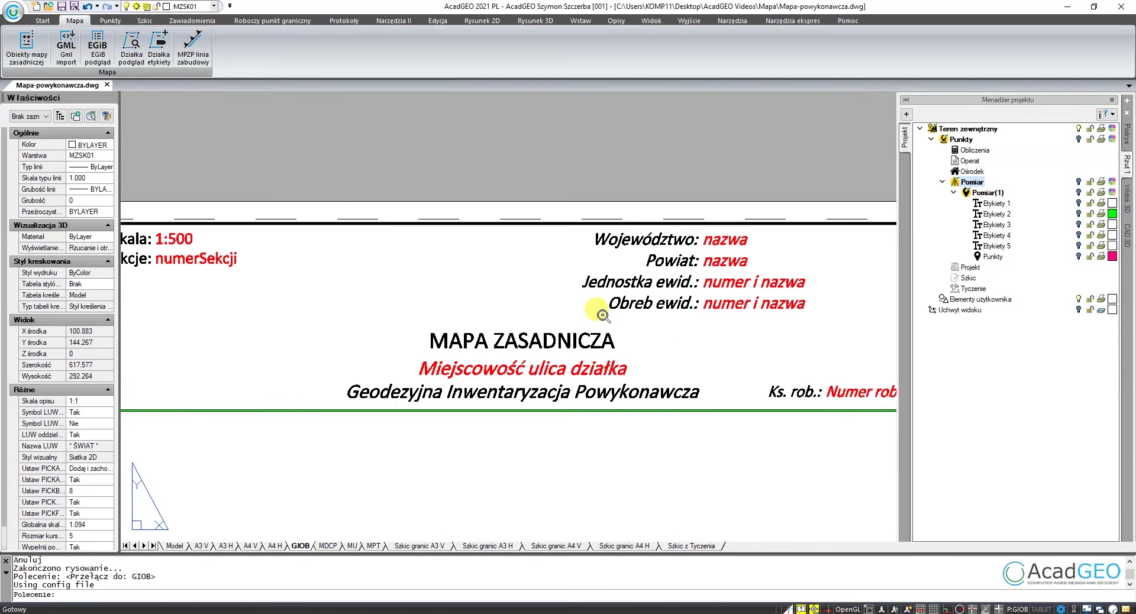
scroll(602, 315, "down", 1)
middle_click_drag(577, 372, 579, 271)
scroll(578, 272, "up", 2)
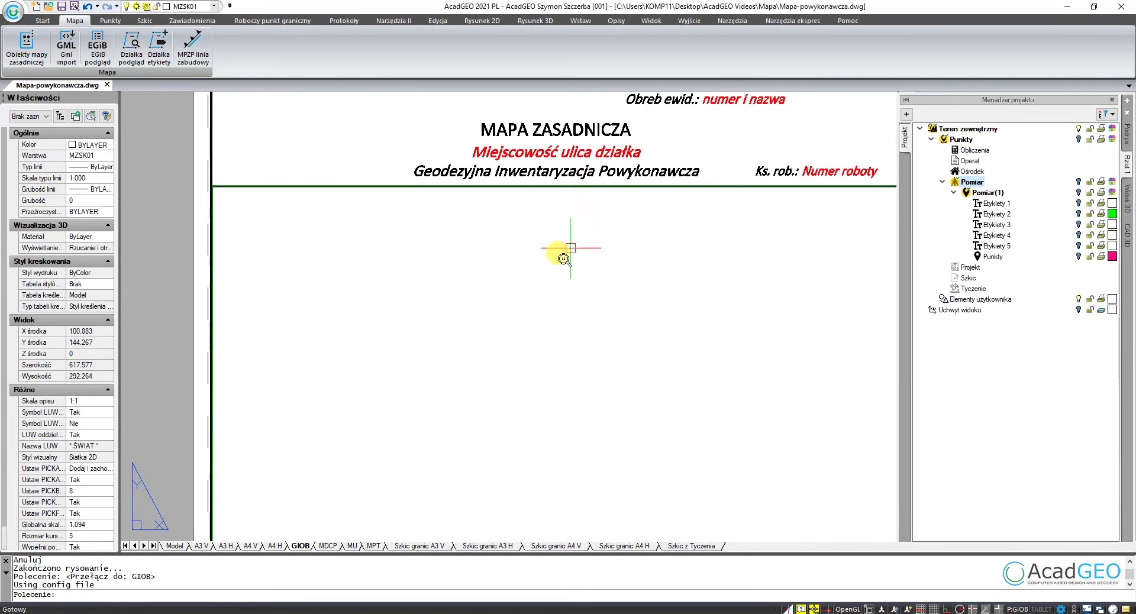
scroll(563, 254, "down", 5)
middle_click_drag(551, 401, 565, 194)
scroll(565, 331, "up", 4)
scroll(562, 340, "up", 2)
scroll(560, 346, "down", 1)
scroll(560, 347, "down", 2)
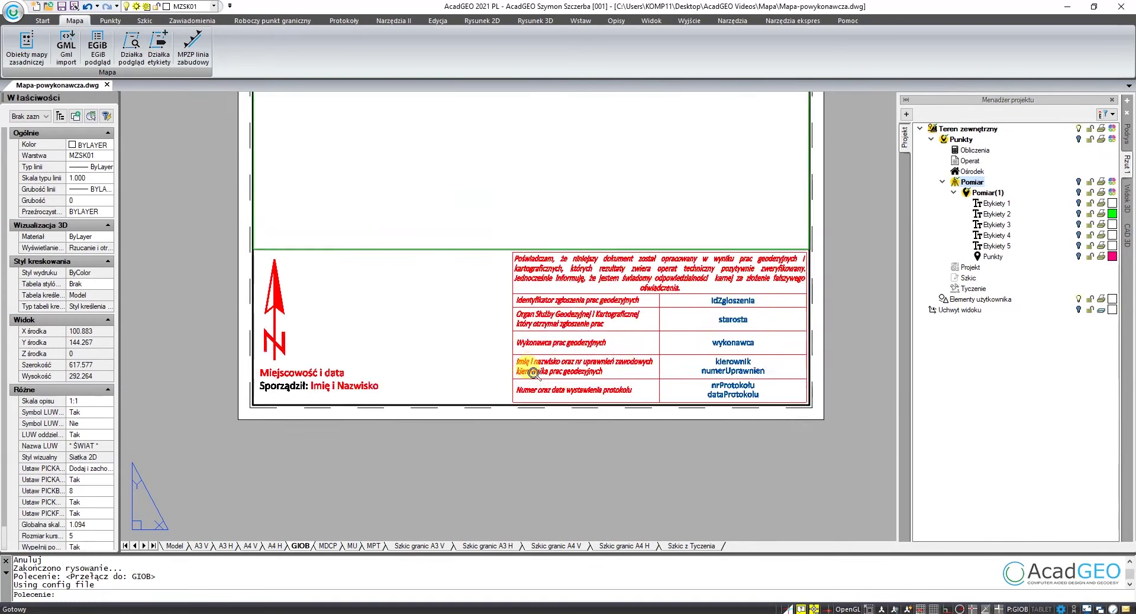
scroll(547, 278, "down", 3)
middle_click_drag(540, 233, 543, 341)
scroll(544, 341, "up", 2)
scroll(543, 325, "up", 2)
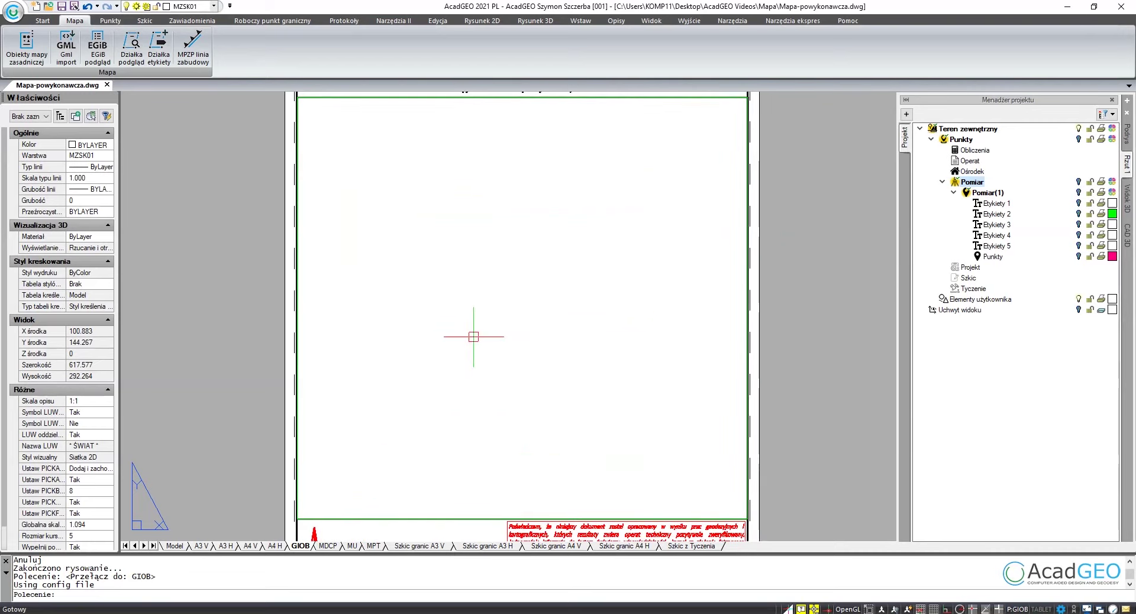
Zoom the view out to show the whole GIOB sheet.
left_click(469, 330)
left_click(507, 317)
key("Escape")
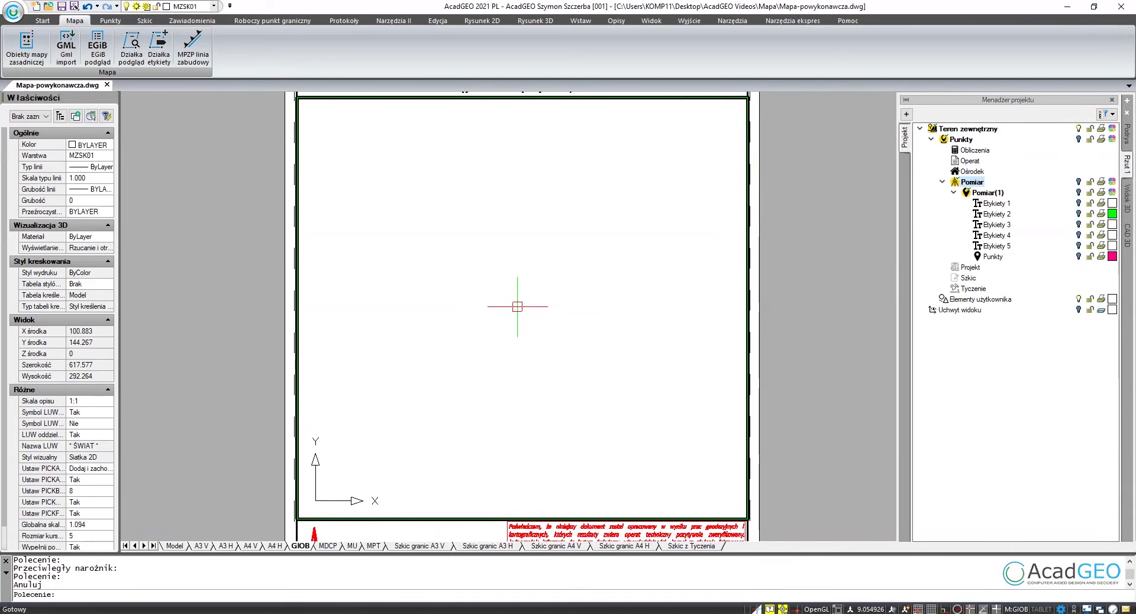
type("z")
key("Return")
key("Return")
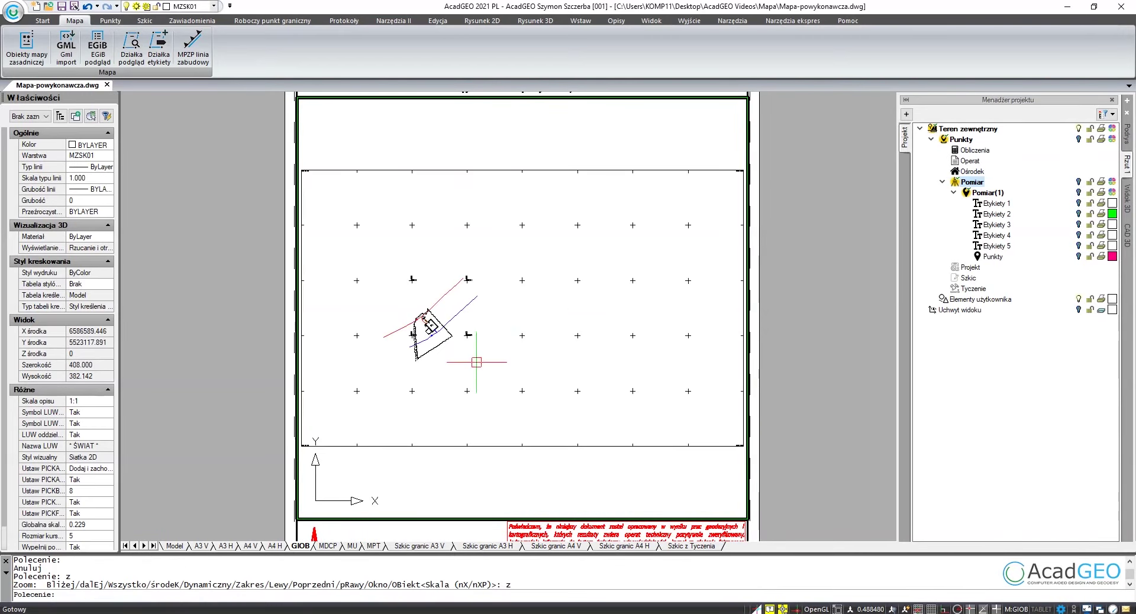
From paper space, select the map viewport to show its 0.488 custom scale.
double_click(225, 342)
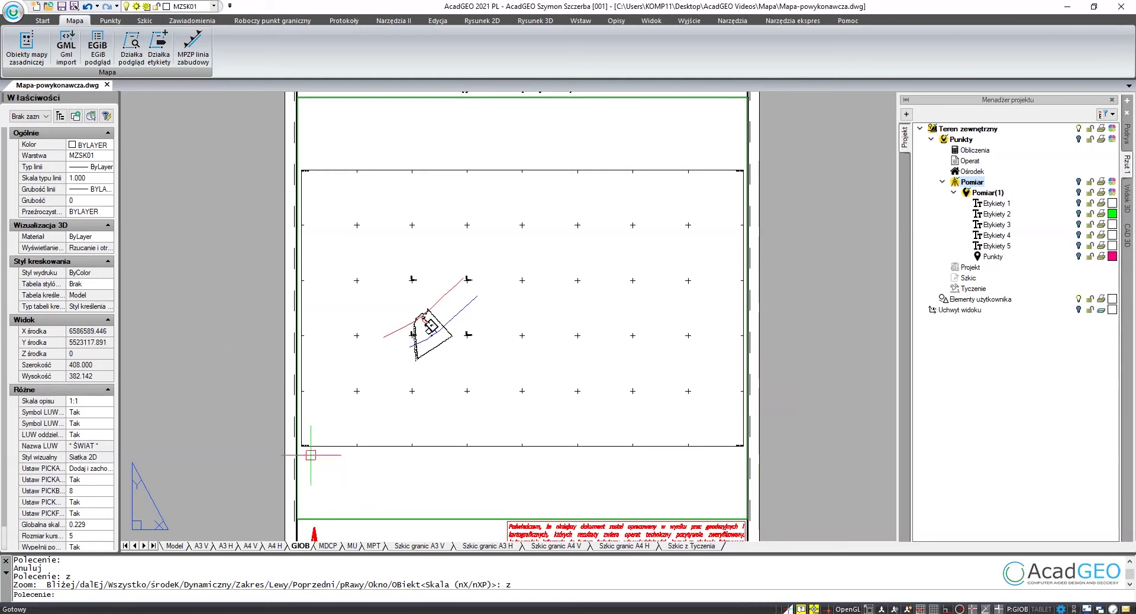
left_click(363, 521)
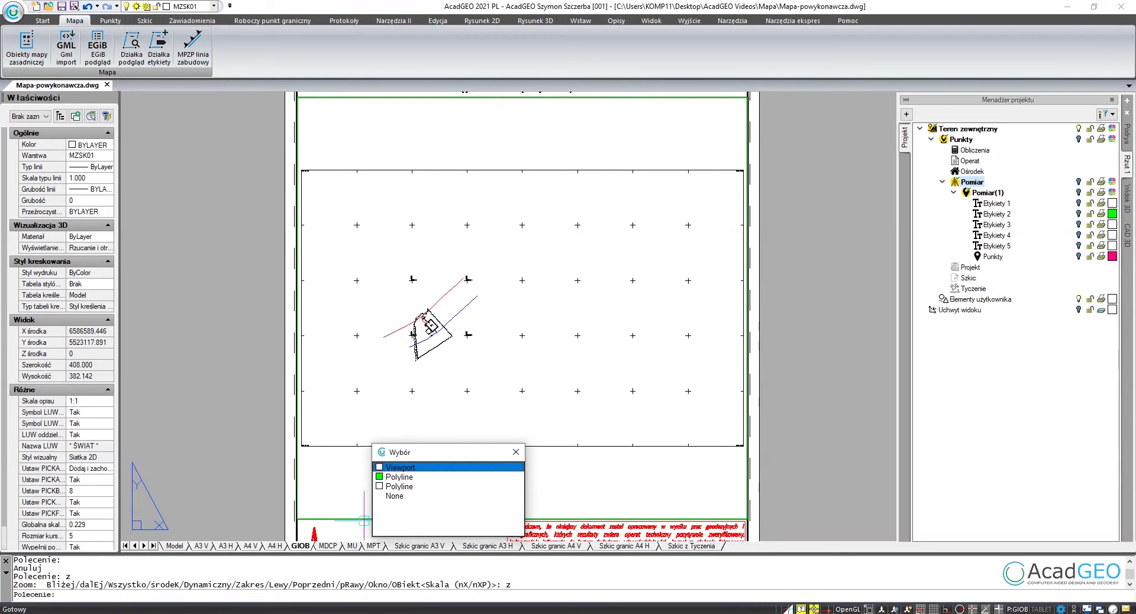
left_click(401, 469)
left_click(417, 515)
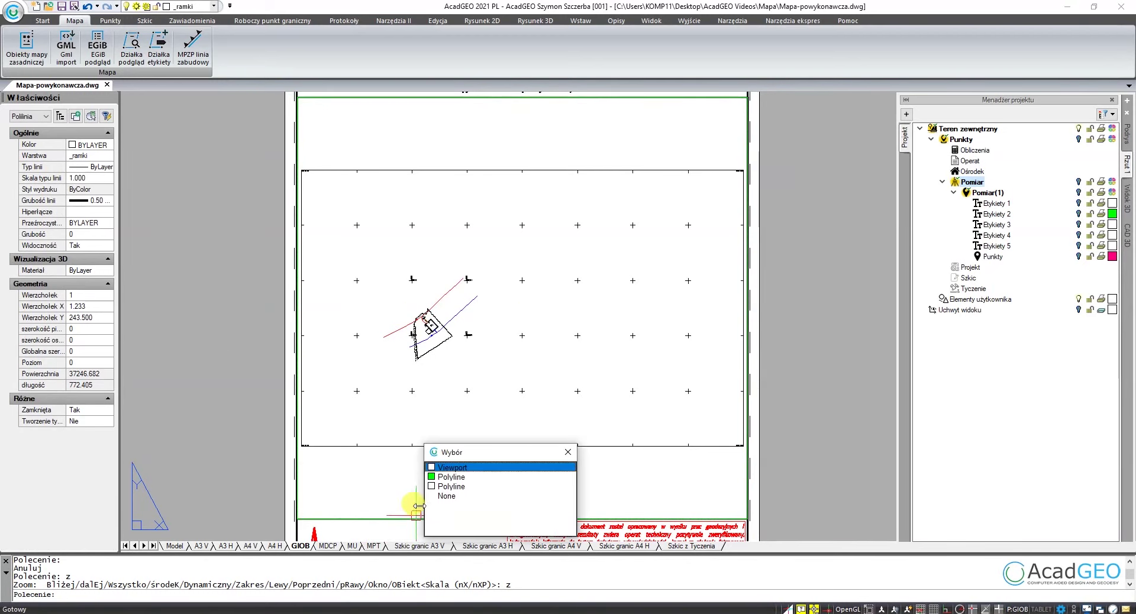
left_click(445, 463)
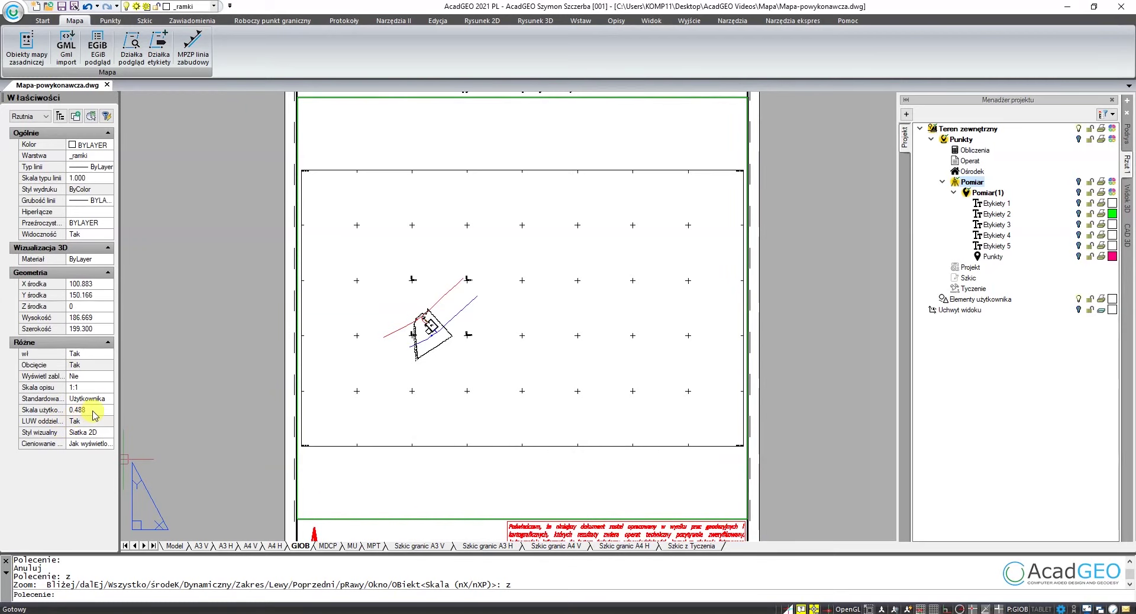
left_click(94, 411)
type("2.000")
Apply viewport scale 2 and pan the plot and building mj2 into the frame's centre.
key("Return")
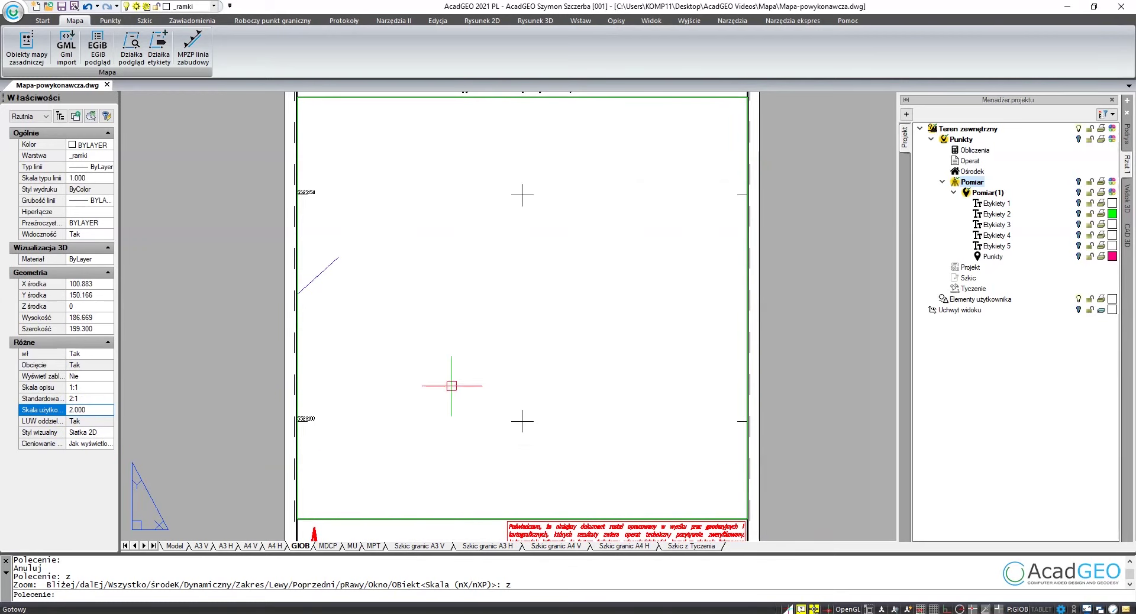
double_click(452, 381)
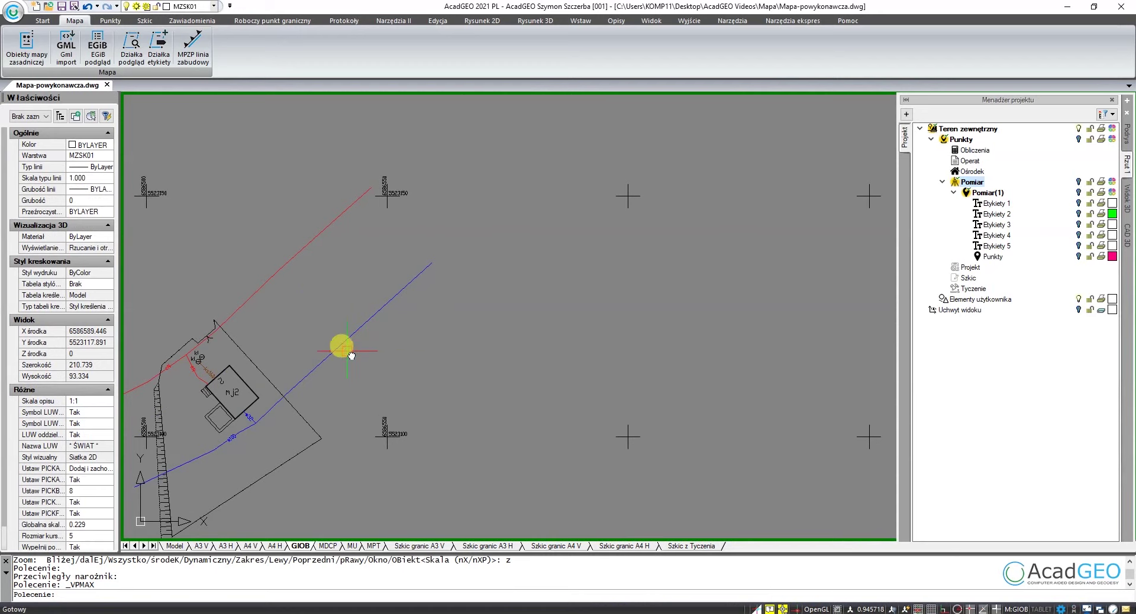
middle_click_drag(347, 351, 521, 364)
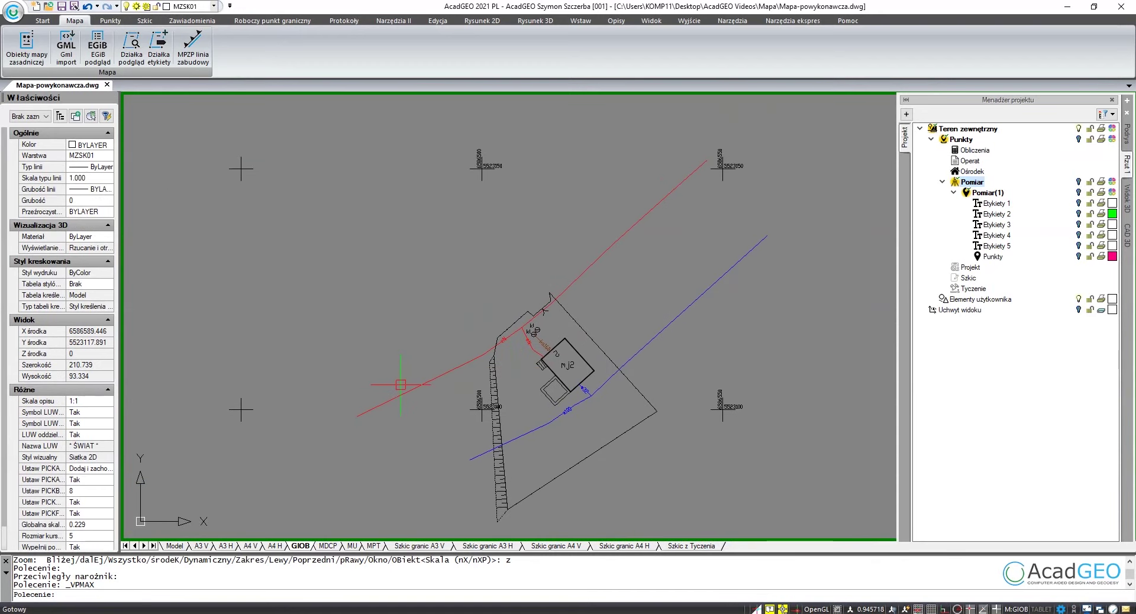
type("ps")
key("Return")
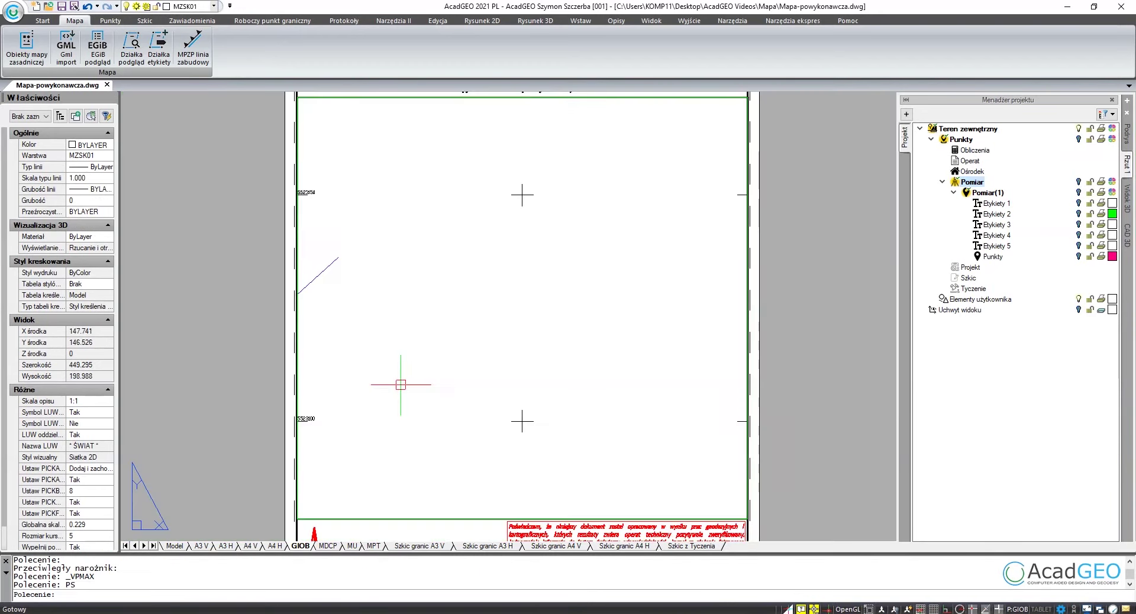
scroll(680, 355, "down", 3)
double_click(686, 349)
middle_click_drag(690, 338, 558, 353)
left_click_drag(558, 352, 715, 347)
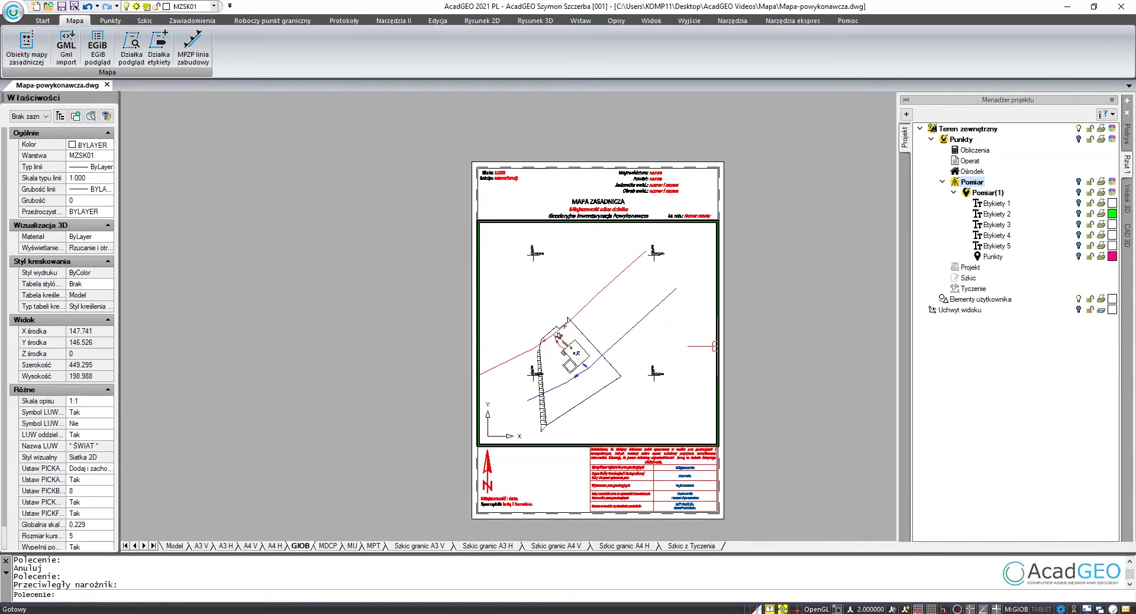
Set the map viewport's Wyświetlanie zablokowane property to Tak.
double_click(792, 342)
scroll(499, 173, "up", 6)
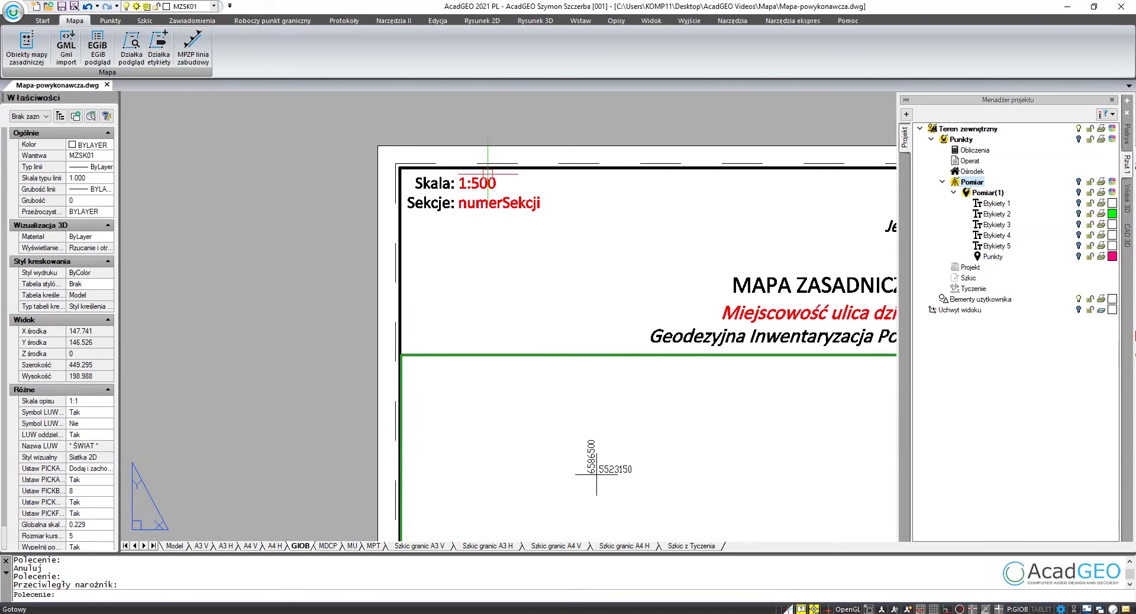
scroll(337, 165, "down", 3)
scroll(437, 322, "down", 2)
scroll(446, 284, "down", 1)
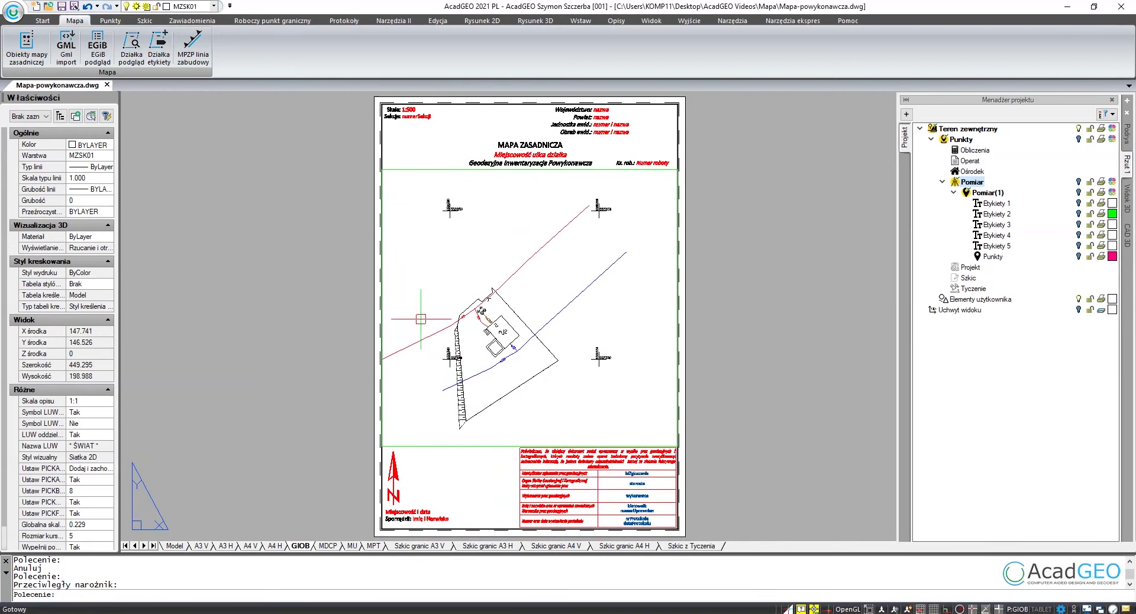
left_click_drag(426, 286, 398, 268)
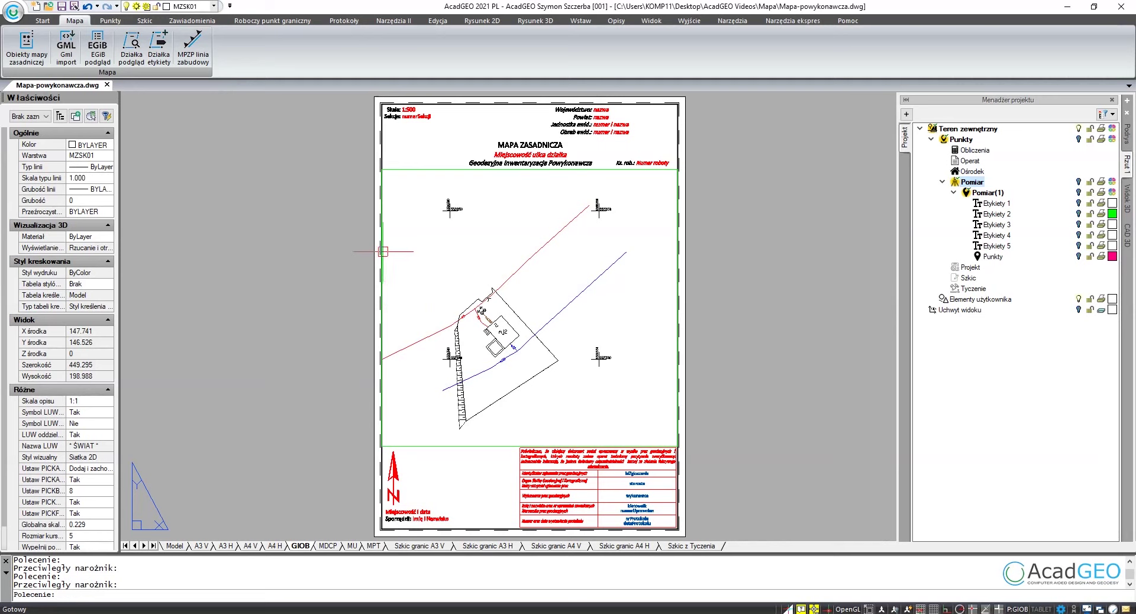
left_click(383, 251)
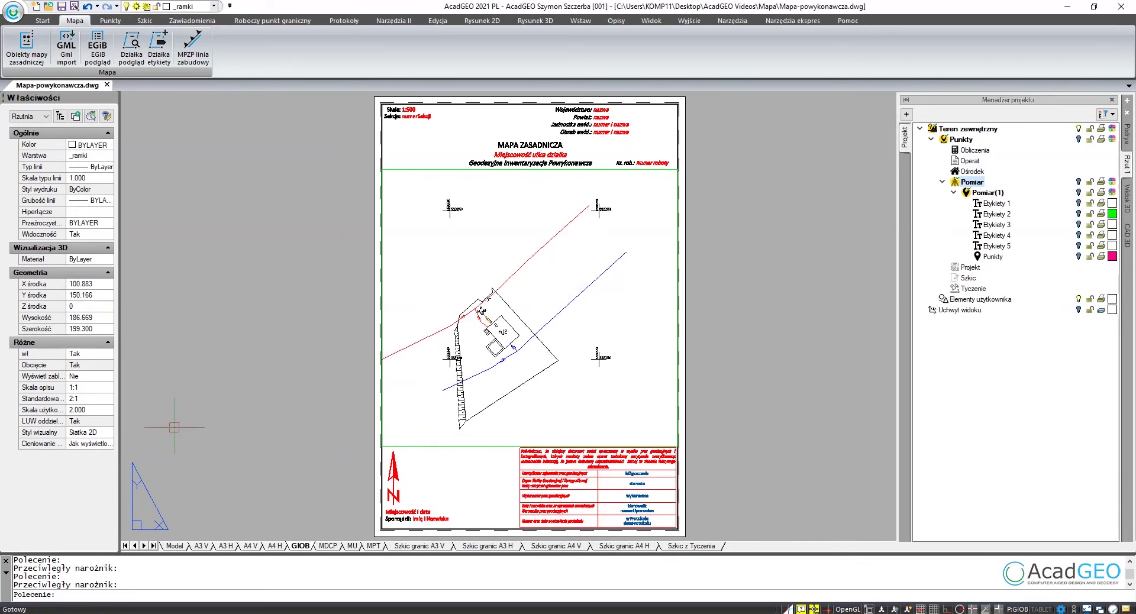
left_click(93, 376)
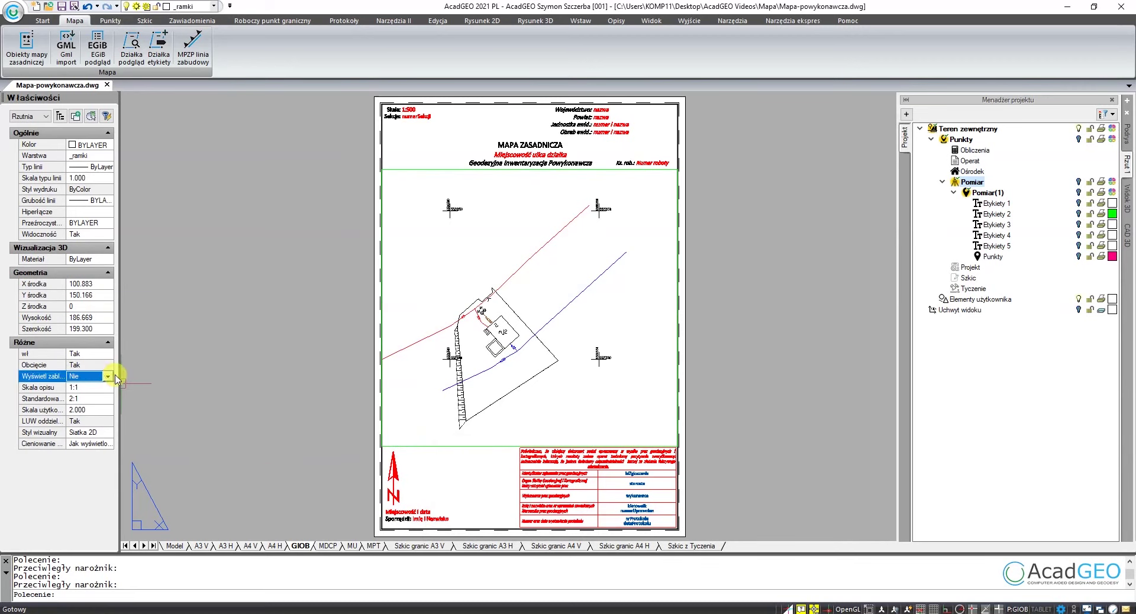
left_click(89, 393)
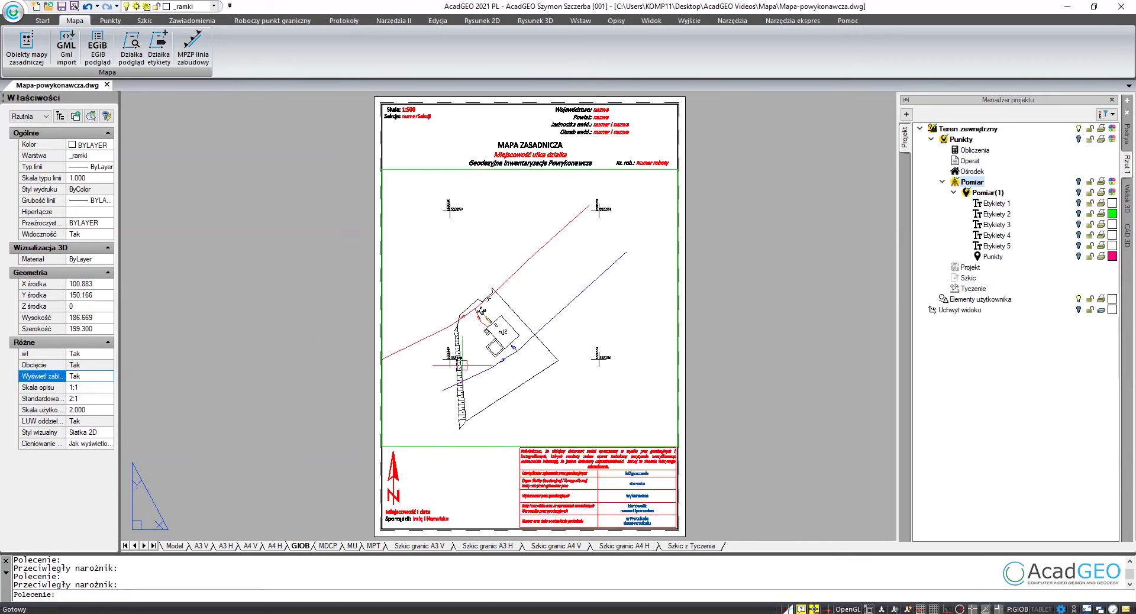
Maximize the viewport to confirm the lock, then return to the sheet with PS.
double_click(568, 388)
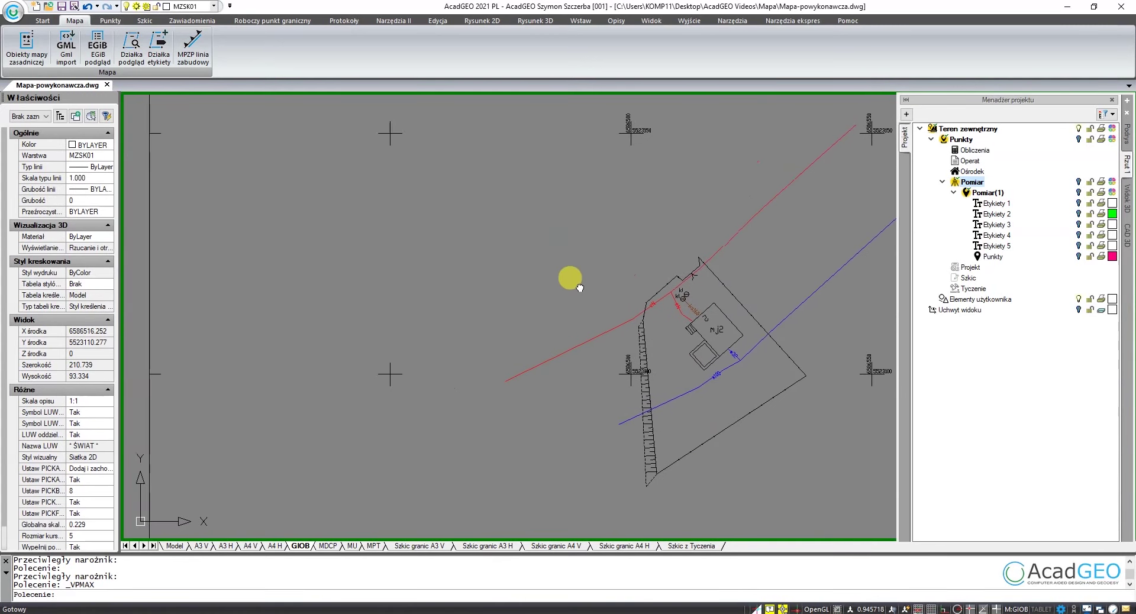
scroll(520, 330, "down", 3)
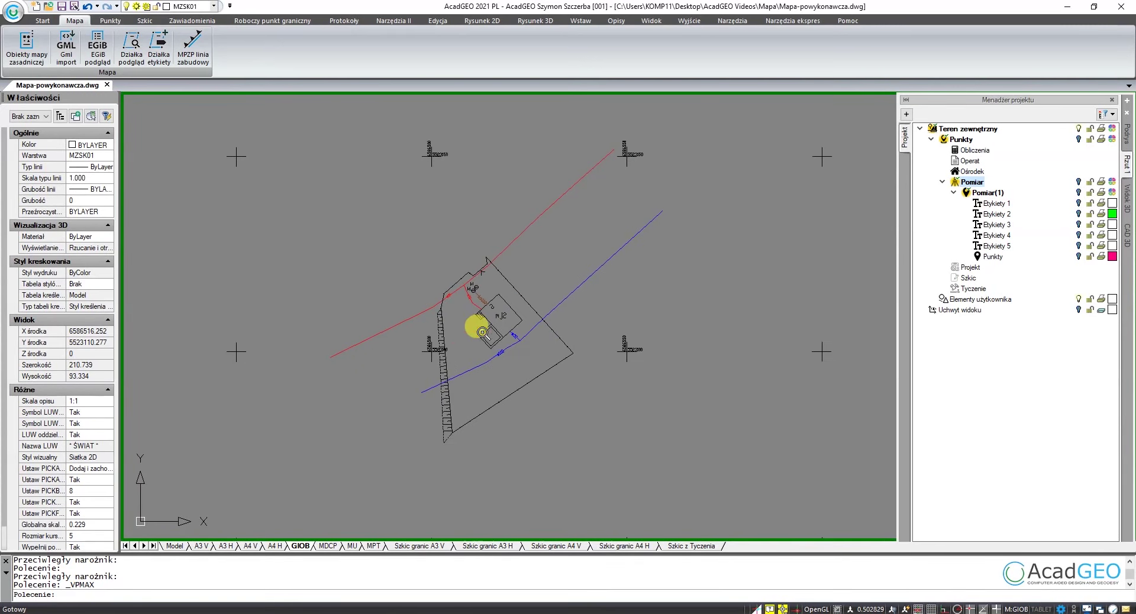
type("ps")
key("Return")
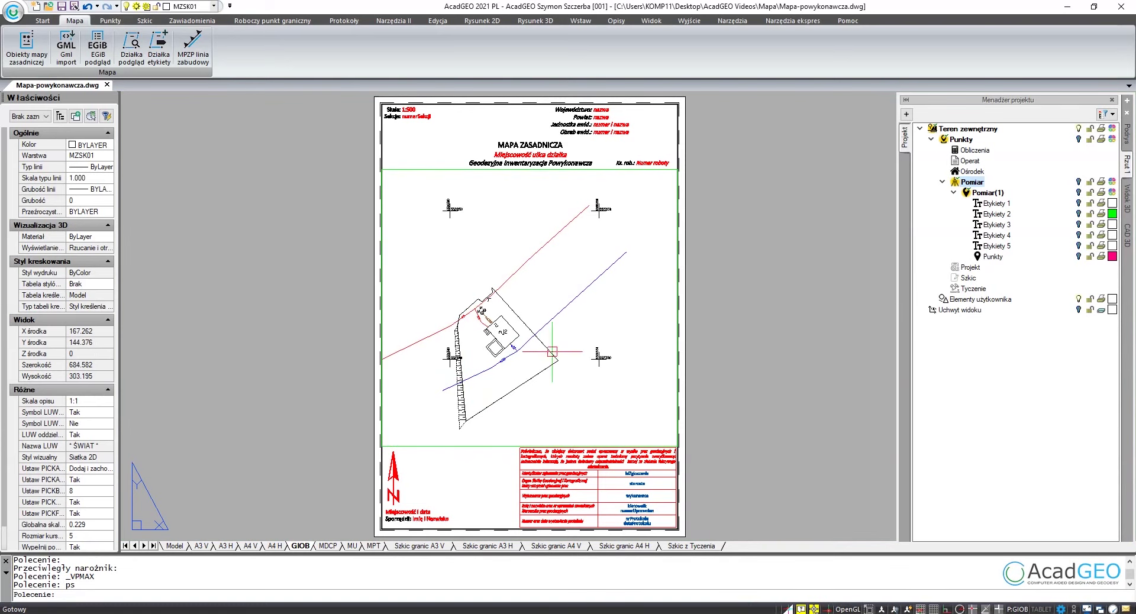
middle_click_drag(754, 378, 748, 379)
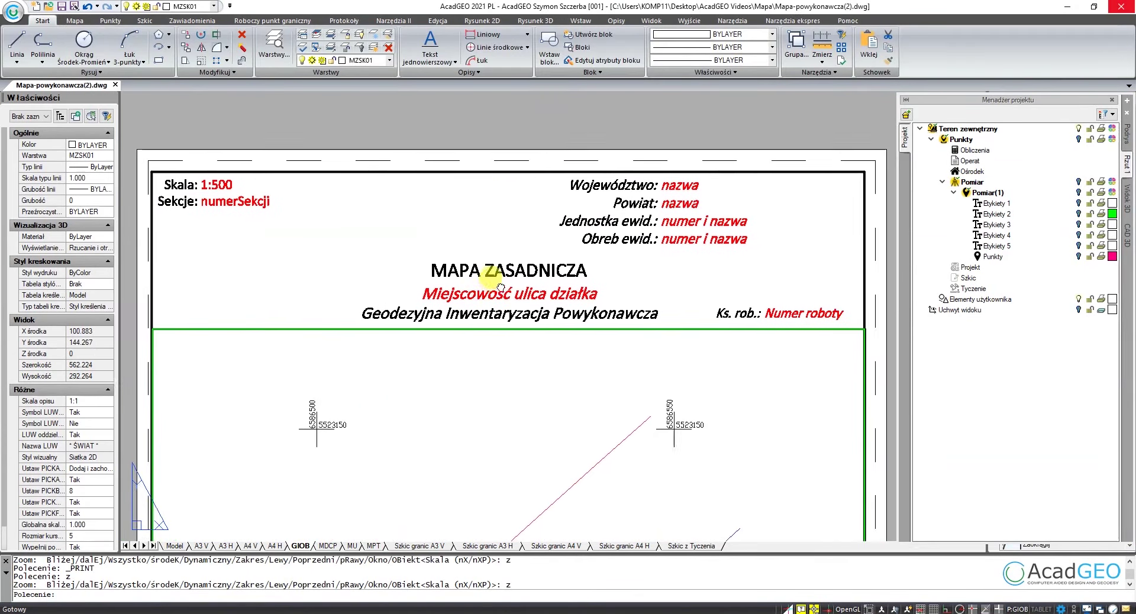
Check the certification table, then zoom to fit the whole GIOB sheet.
middle_click_drag(466, 424, 487, 245)
middle_click_drag(460, 386, 458, 235)
middle_click_drag(454, 443, 439, 296)
middle_click_drag(507, 322, 481, 225)
scroll(481, 221, "down", 3)
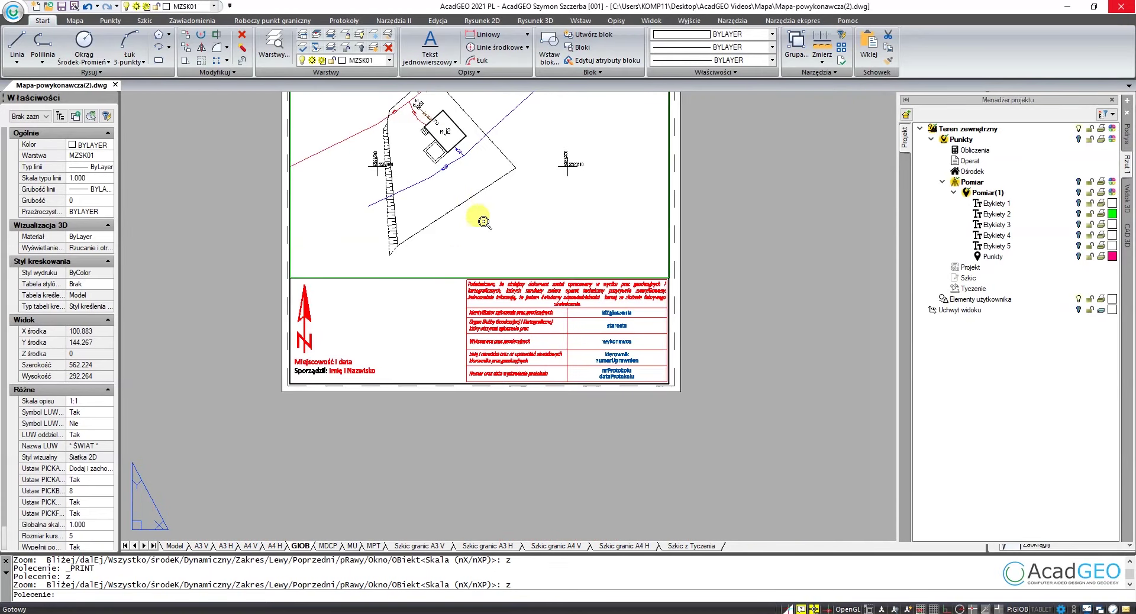
scroll(497, 296, "down", 2)
middle_click_drag(507, 337, 512, 373)
type("z")
key("Return")
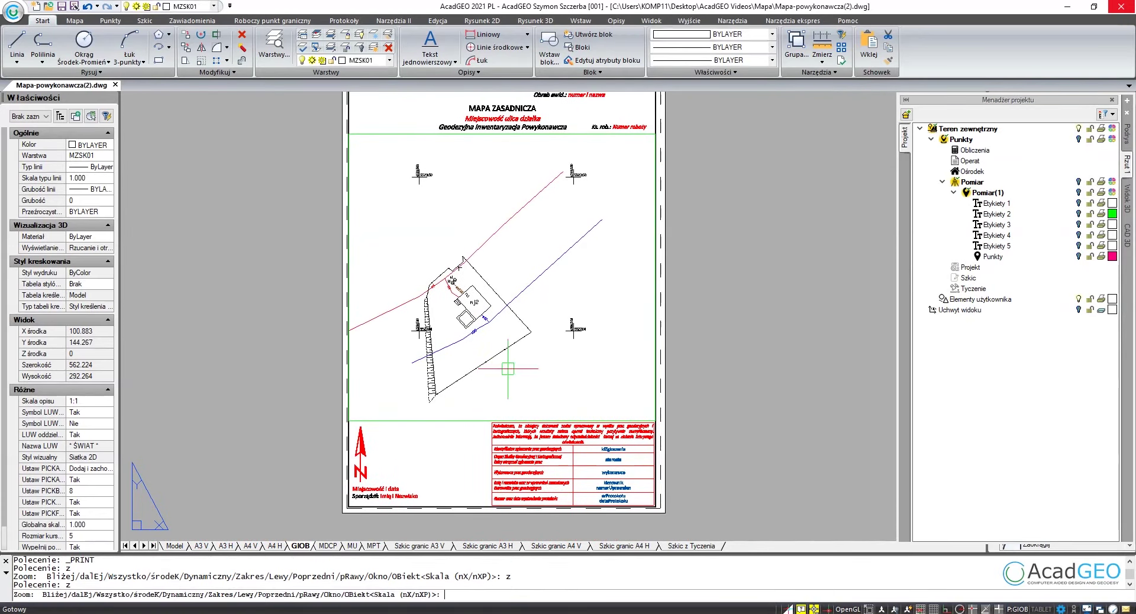
key("Return")
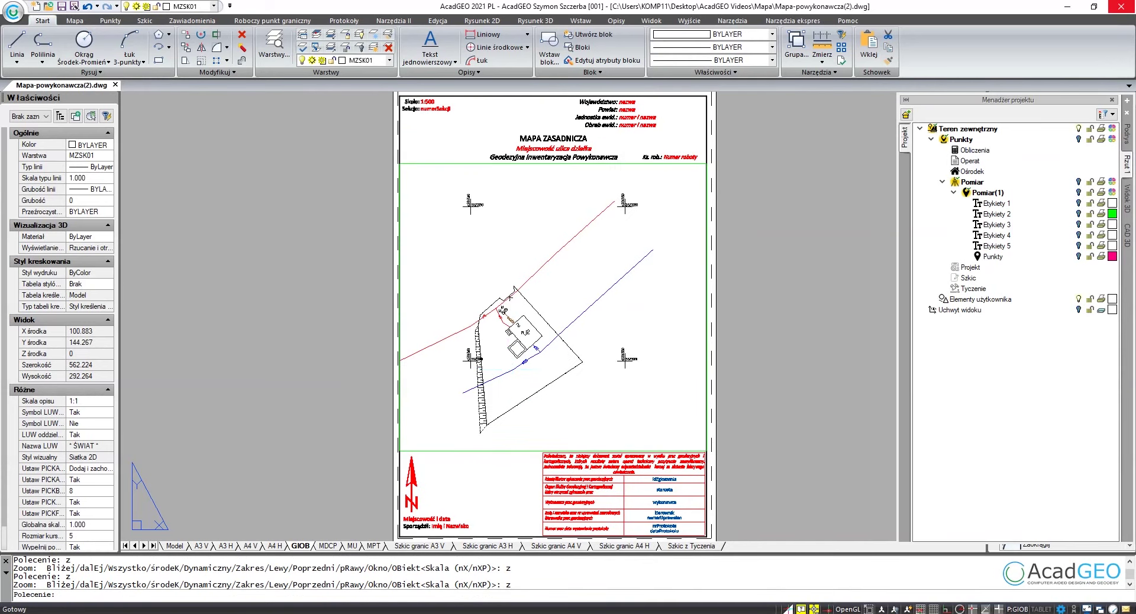
Plot the sheet on A4 with Microsoft Print to PDF, overwriting mapa-pdf.pdf.
key("ctrl+p")
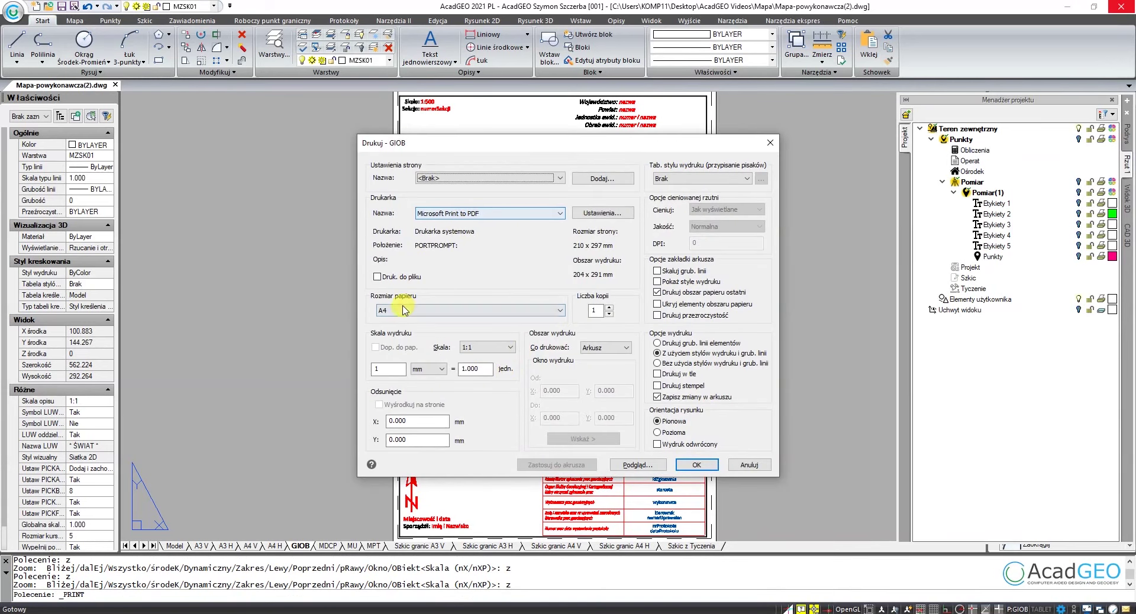
left_click(697, 464)
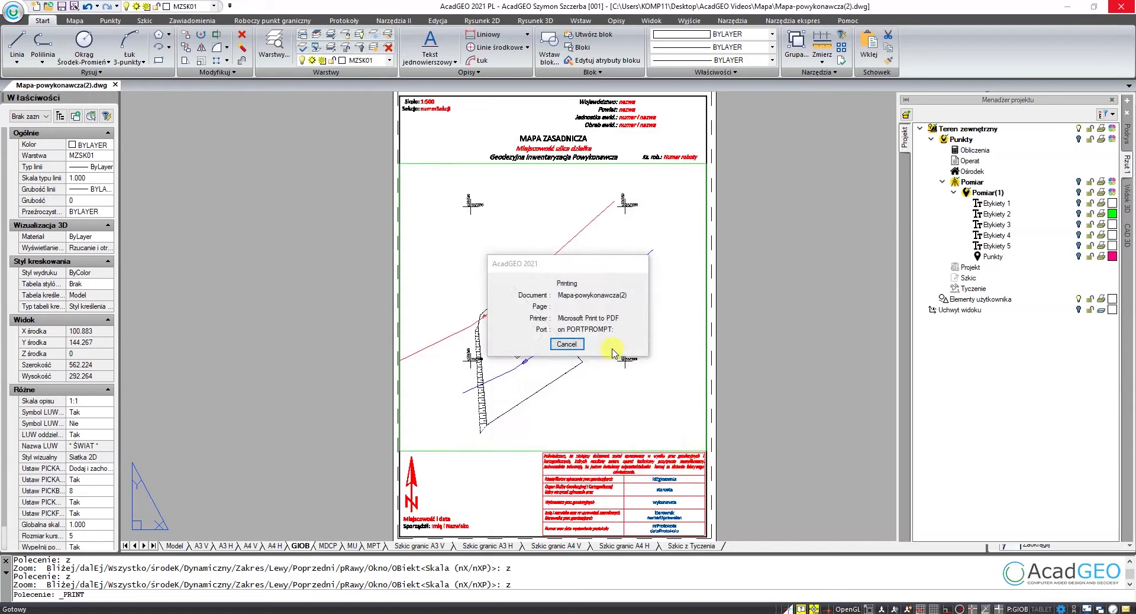
left_click(629, 371)
left_click(965, 586)
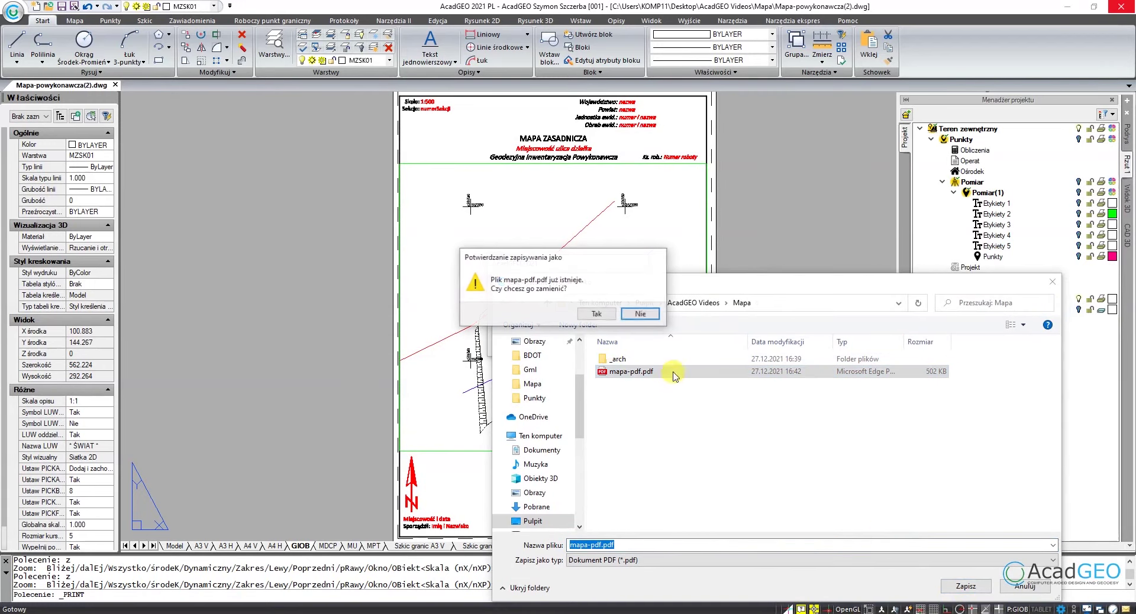
left_click(605, 315)
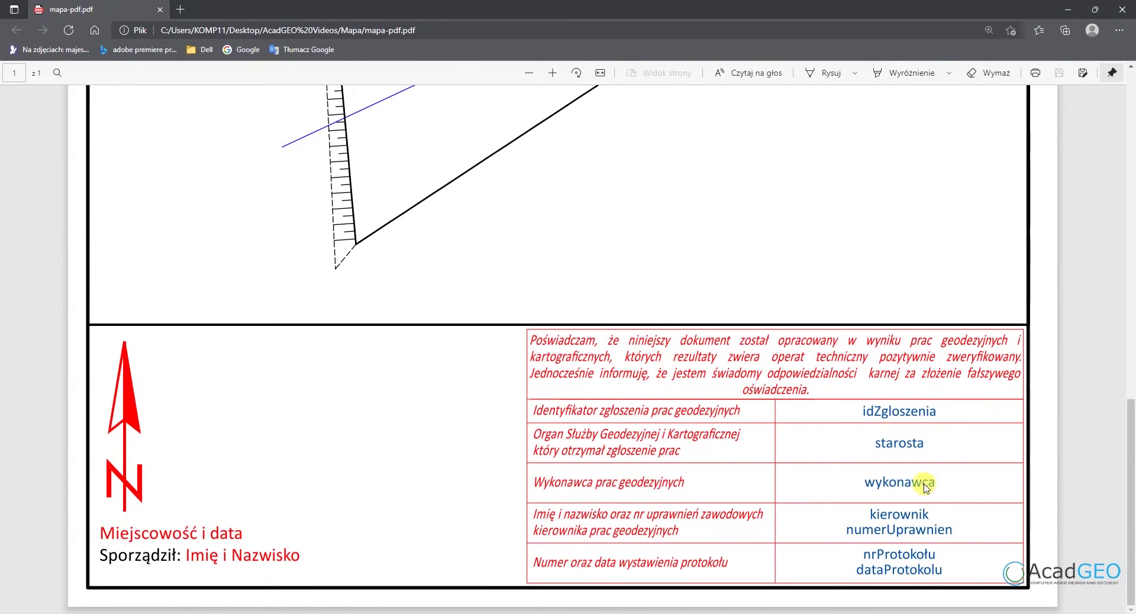
left_click_drag(1132, 503, 1131, 172)
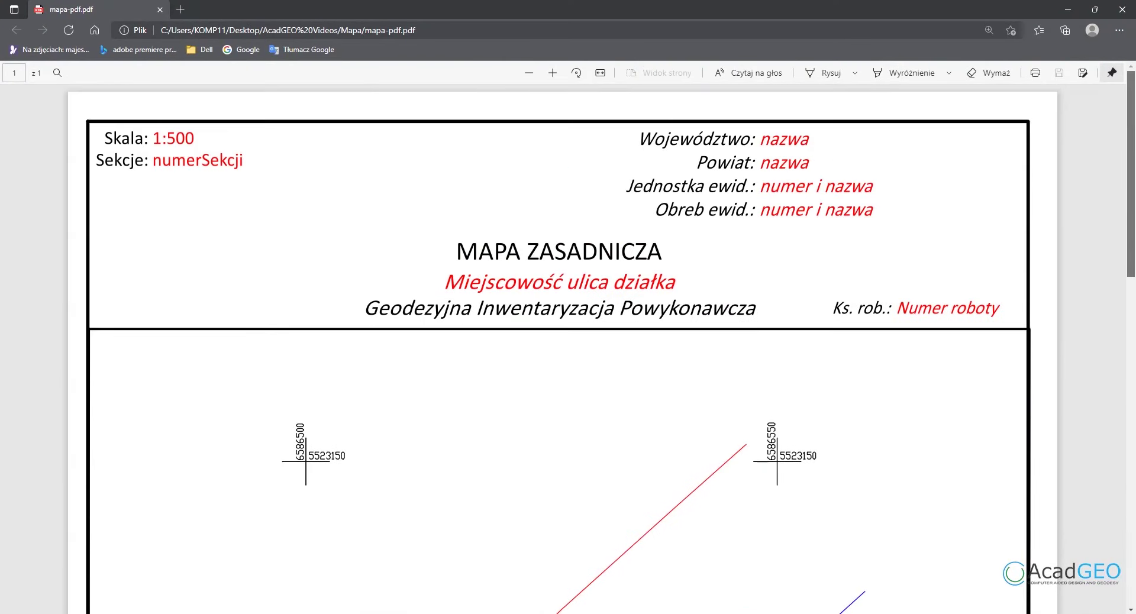
left_click_drag(1129, 202, 1126, 348)
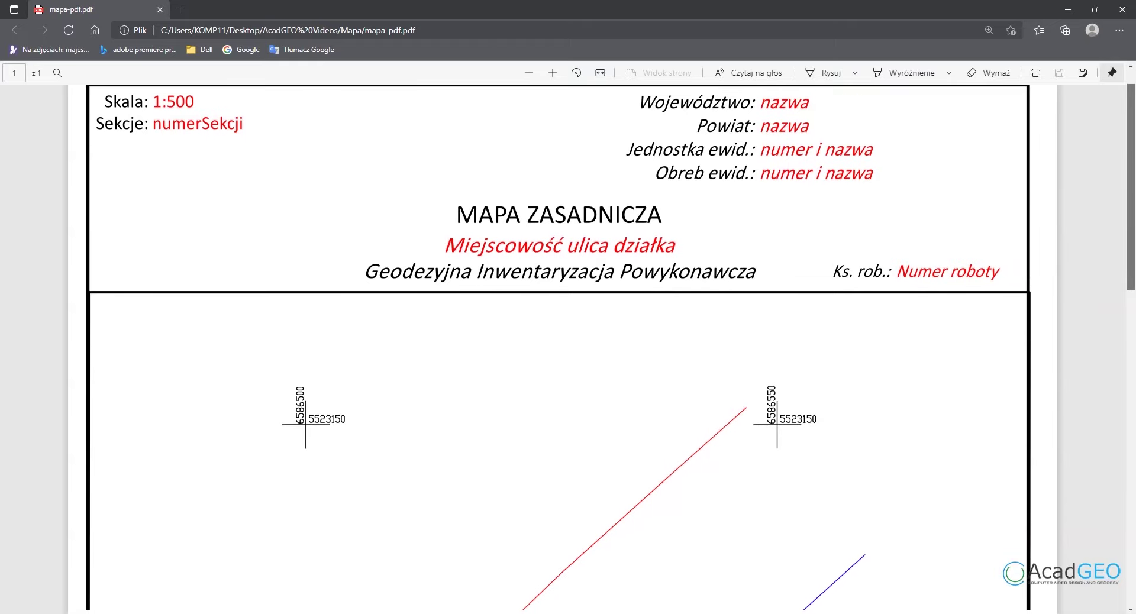
left_click_drag(1126, 348, 1120, 537)
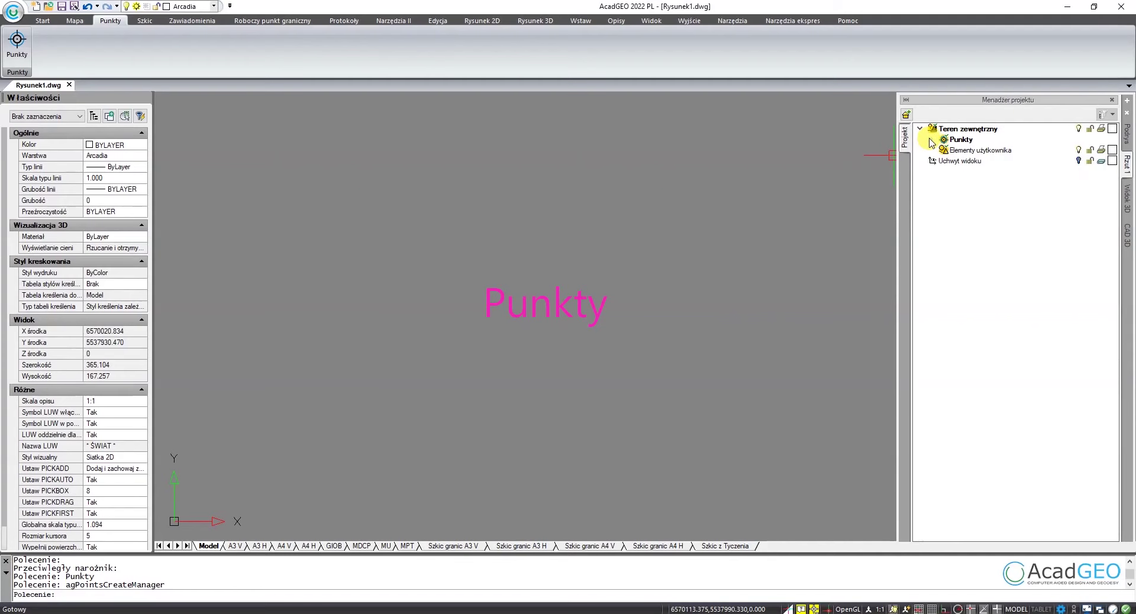
Add a test subgroup Ośrodek(1) under the Ośrodek category.
left_click(932, 139)
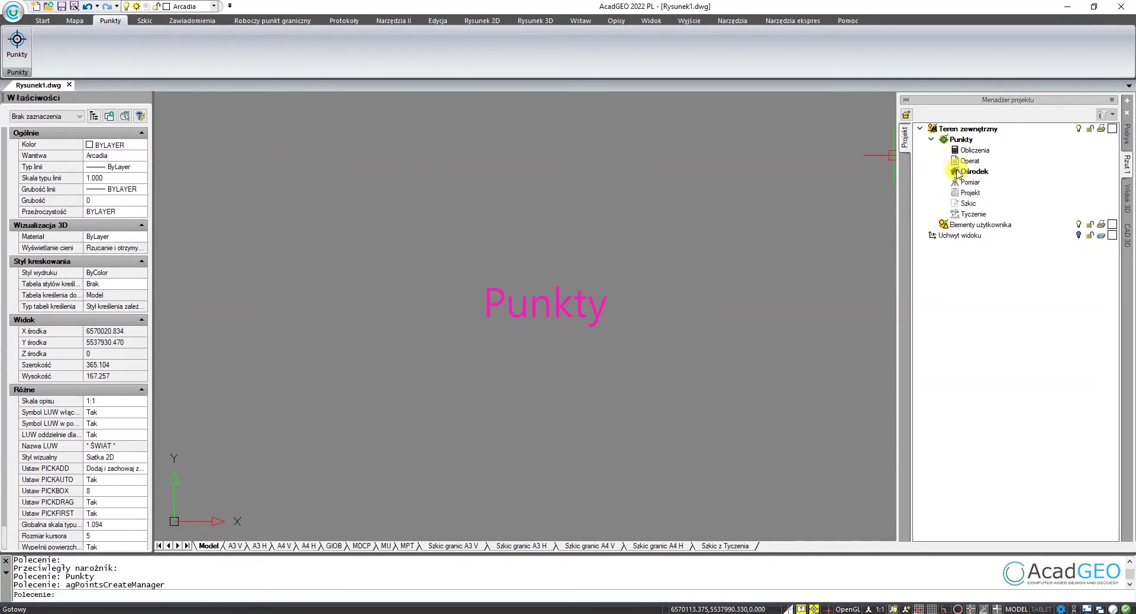
right_click(971, 175)
left_click(1006, 178)
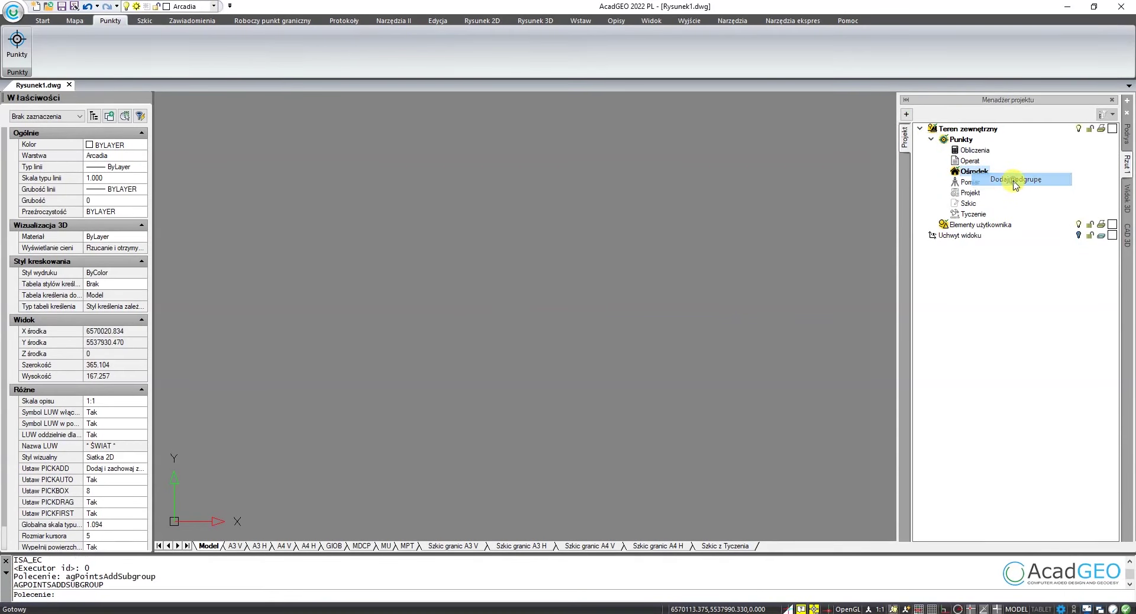
left_click(582, 342)
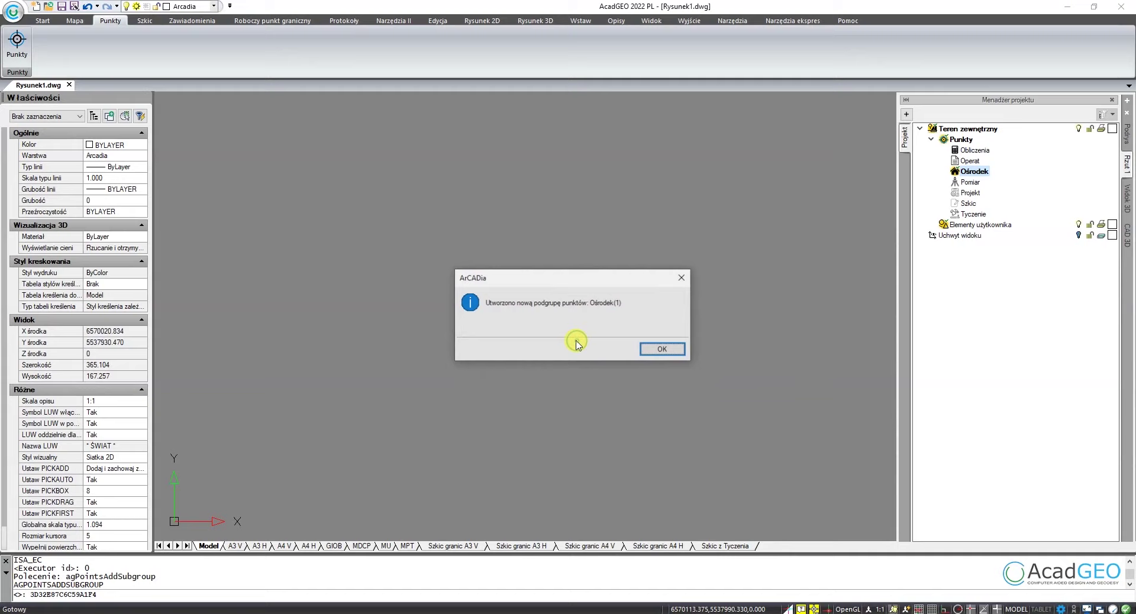
left_click(666, 351)
Insert point 1 into Ośrodek(1) with auto-numbering.
left_click(942, 171)
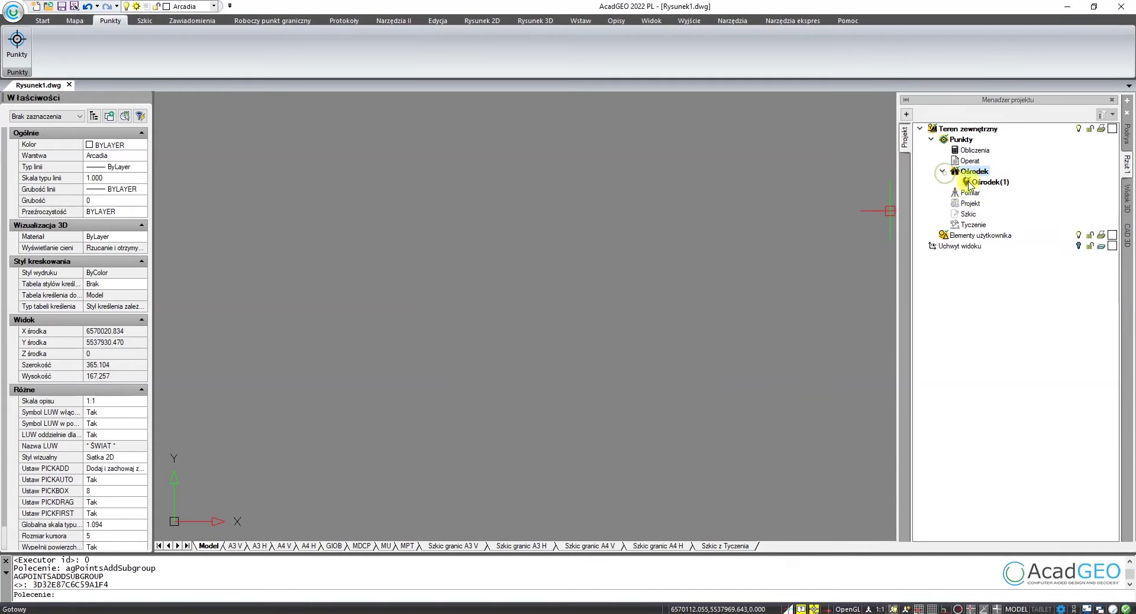
left_click(982, 182)
left_click(906, 114)
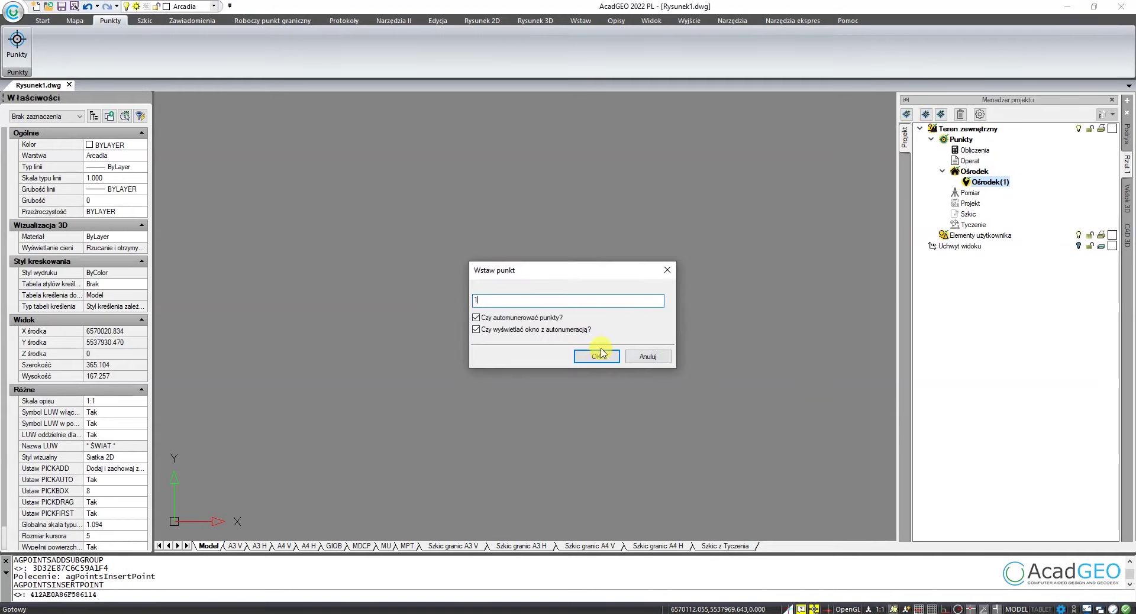
left_click(591, 355)
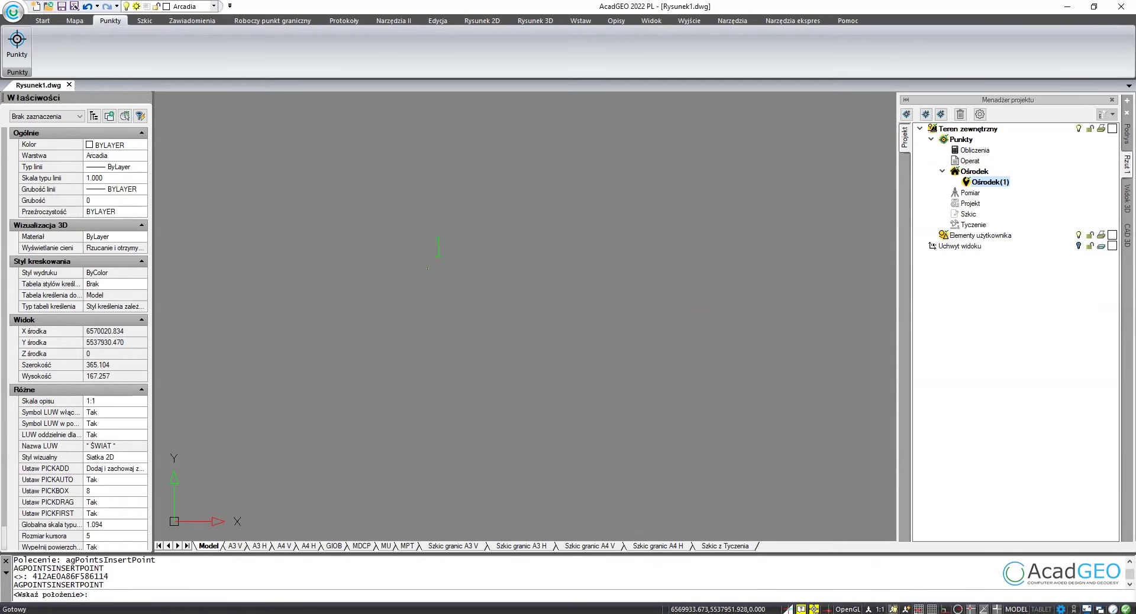
left_click(428, 268)
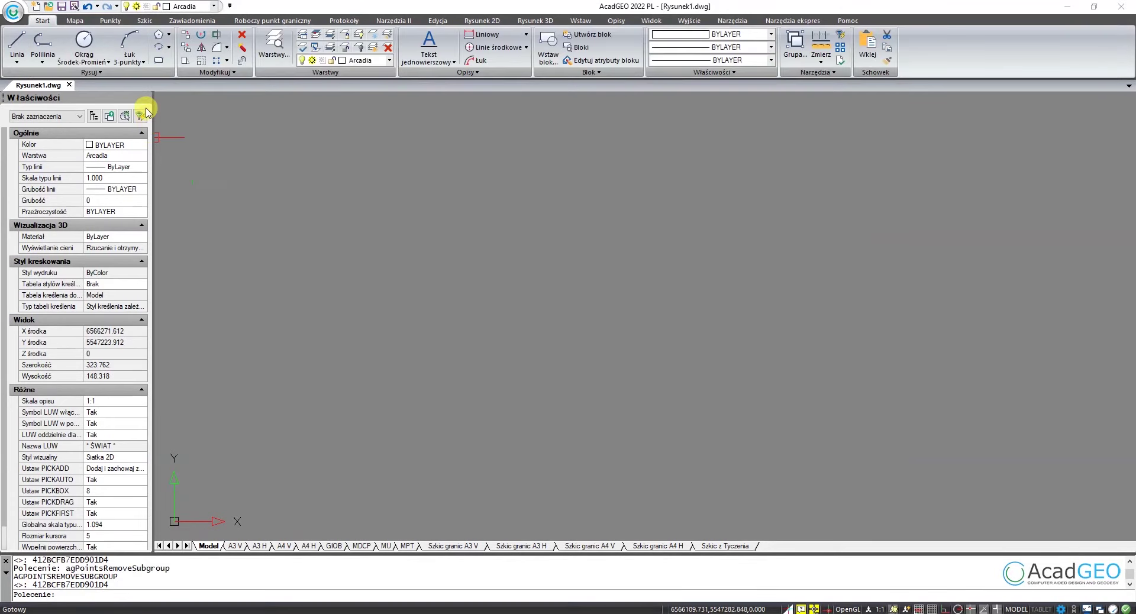
Add the Pomiar(1) subgroup under the Pomiar category and select it.
left_click(111, 21)
left_click(17, 44)
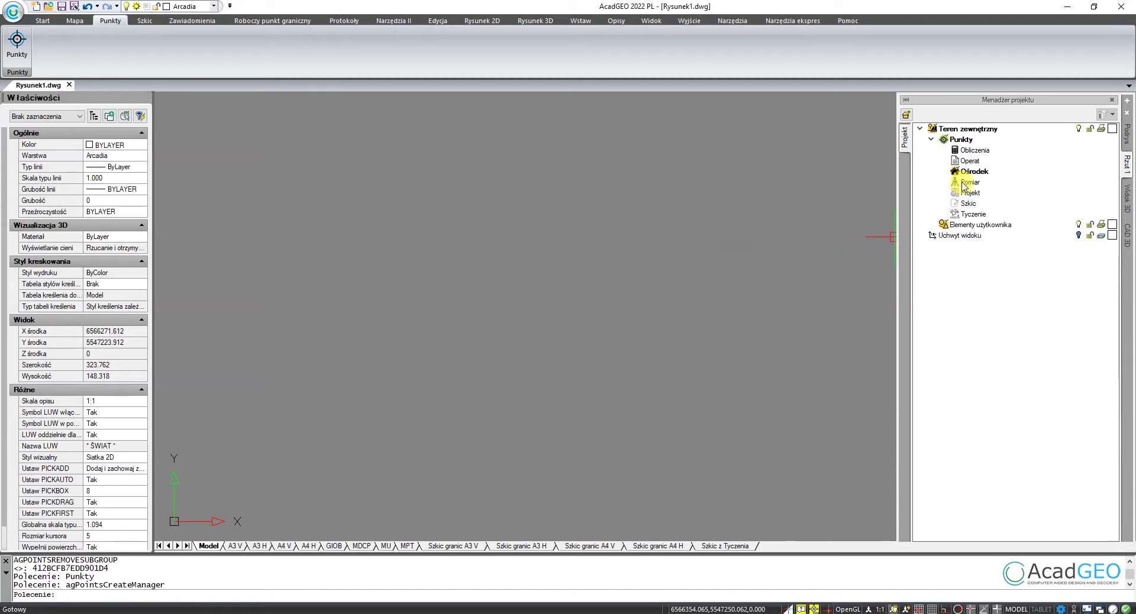
right_click(967, 186)
left_click(983, 188)
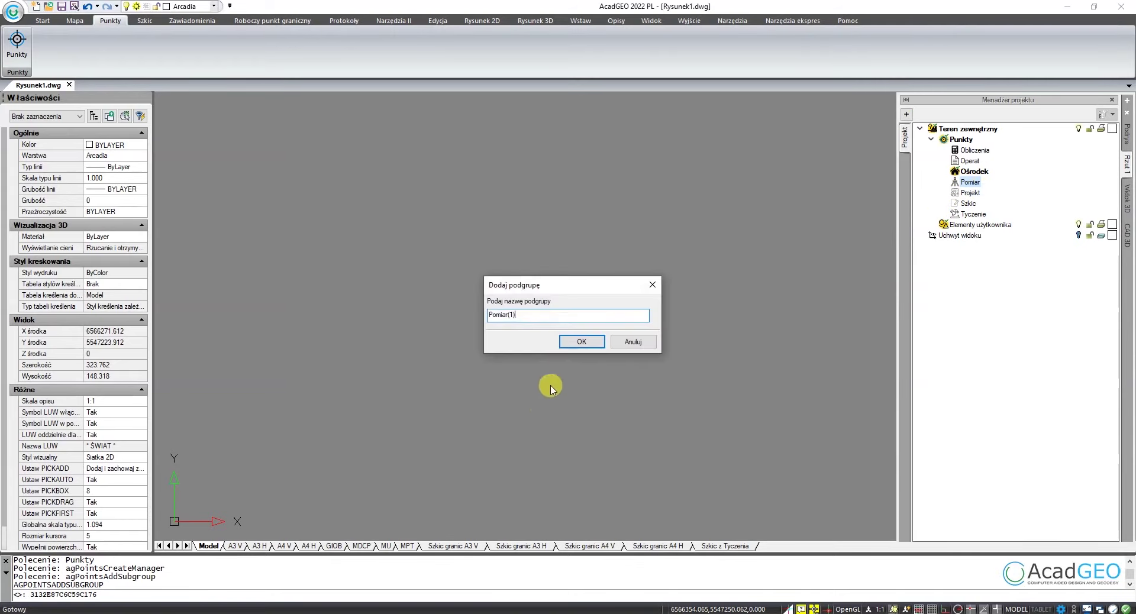
left_click(573, 348)
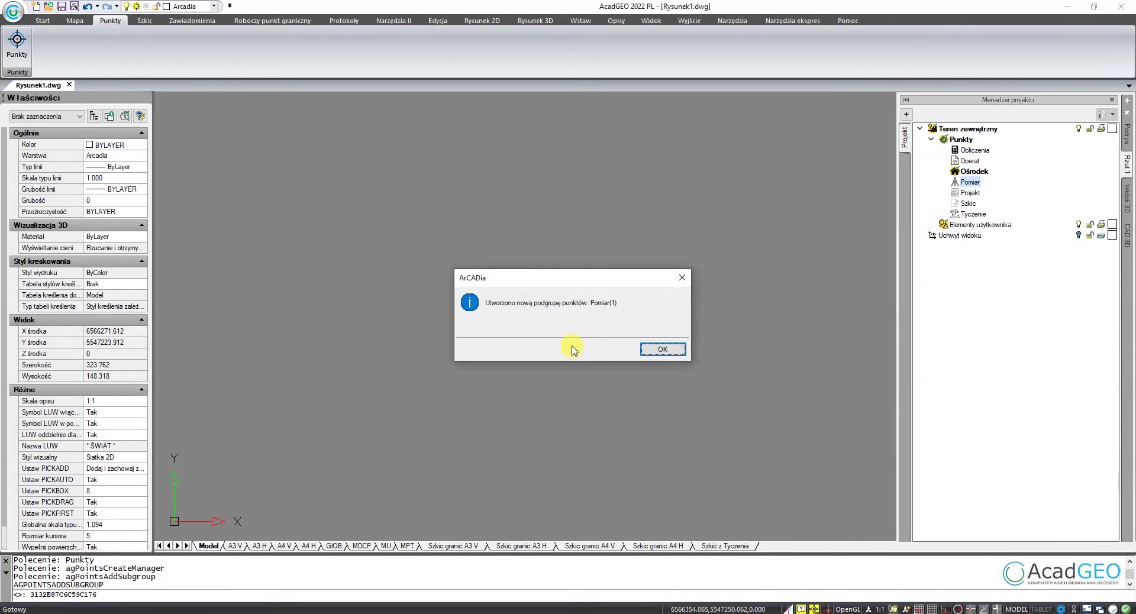
left_click(662, 351)
left_click(978, 193)
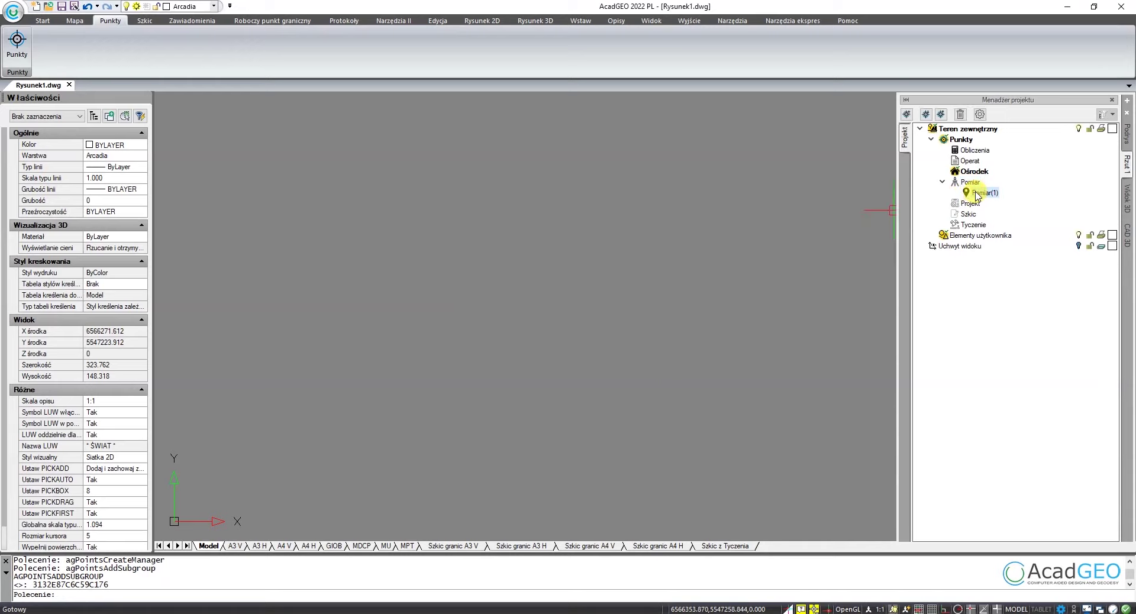
Import punkty.txt into Pomiar(1) using format Nr X Y Z plus Kod.
left_click(926, 115)
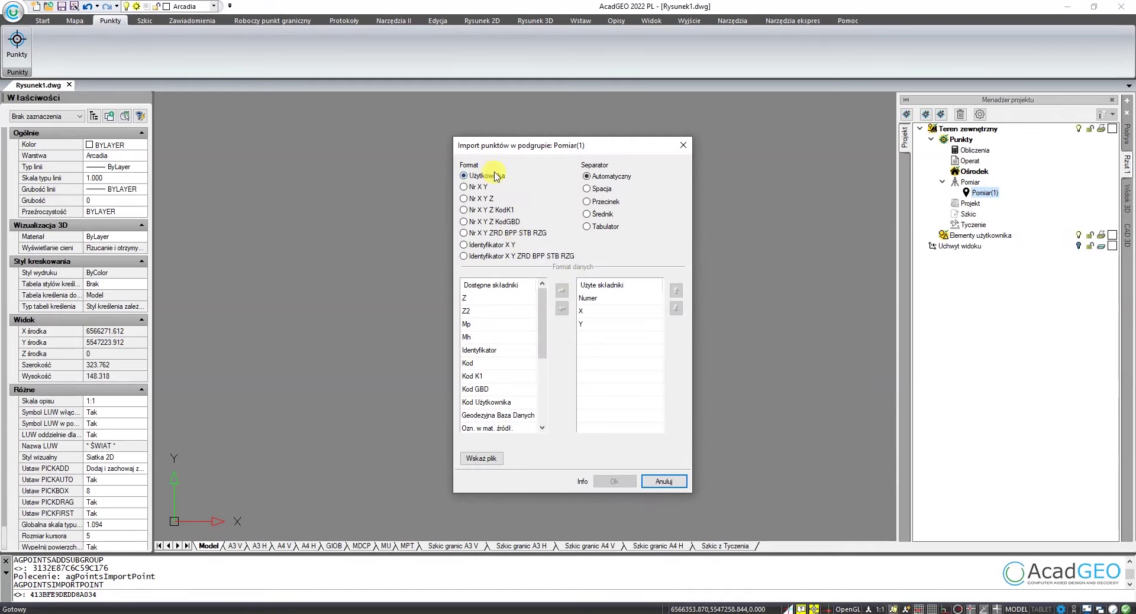
left_click(476, 461)
left_click(510, 244)
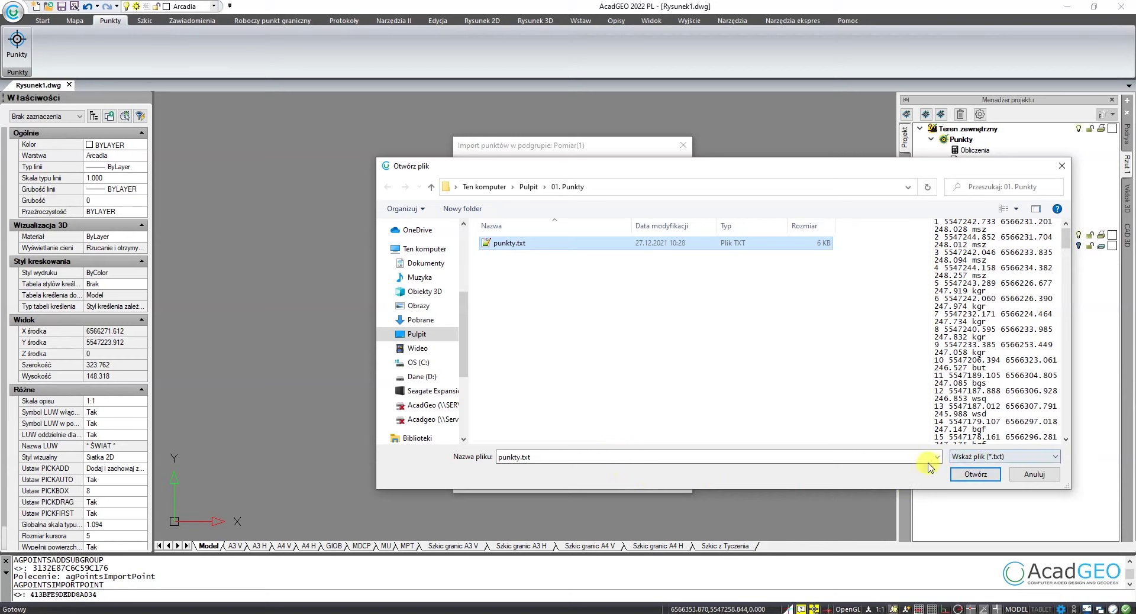
left_click_drag(926, 376, 801, 376)
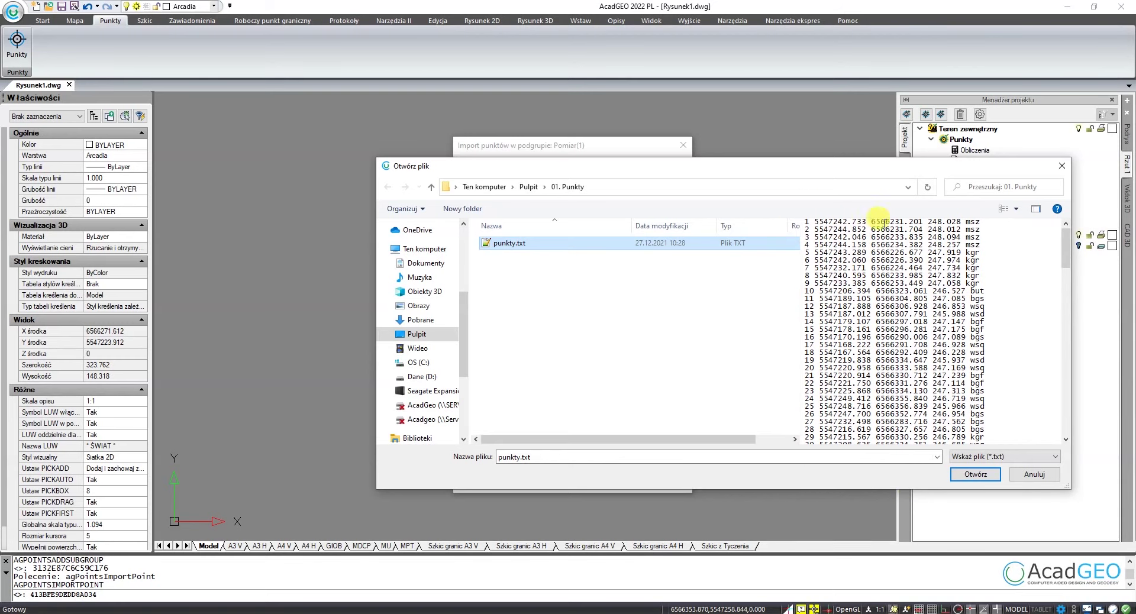
left_click(976, 474)
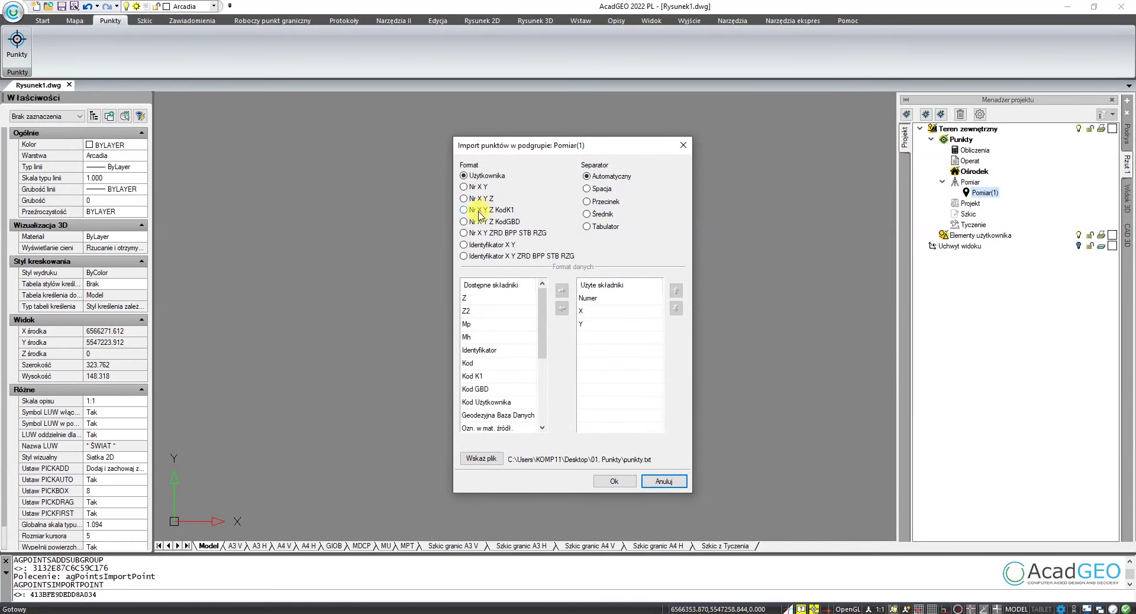
left_click(464, 198)
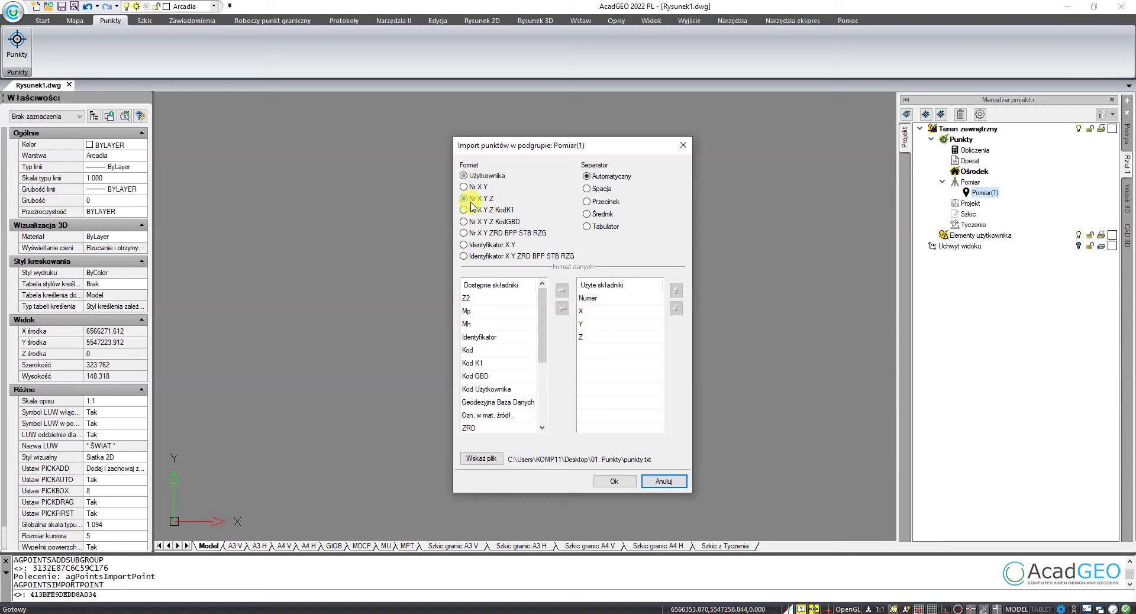
left_click(480, 351)
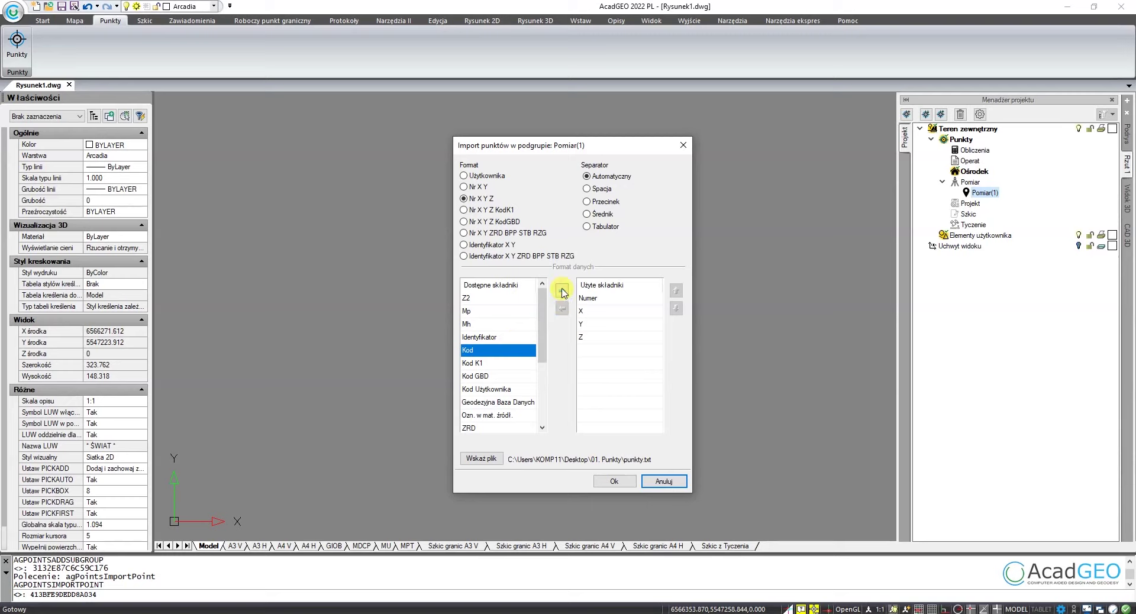
left_click(562, 290)
left_click(619, 481)
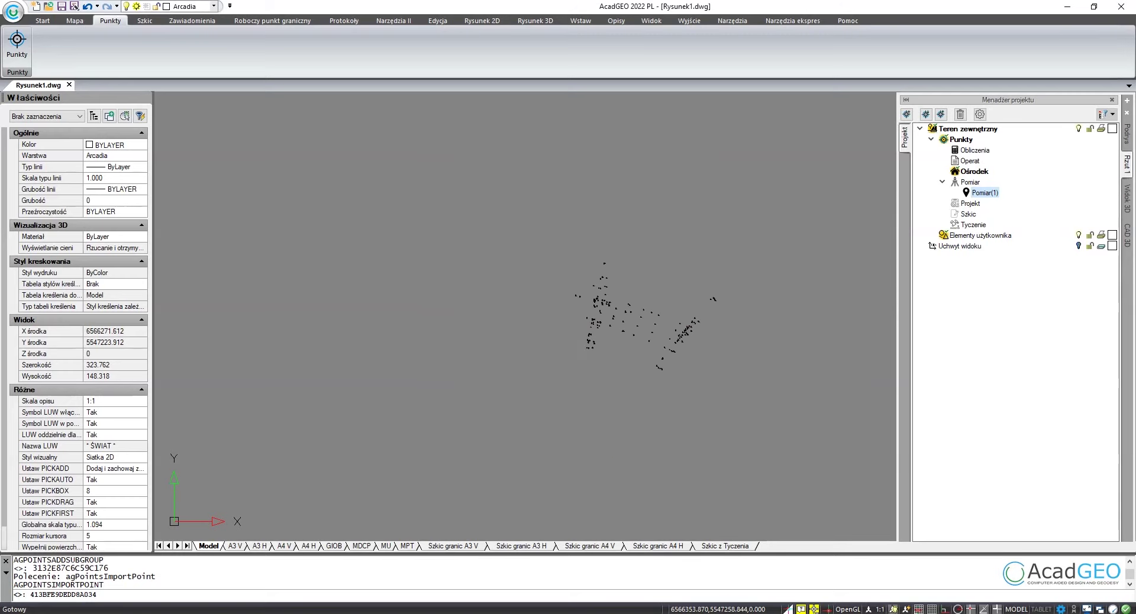
Review the imported points and show the Pomiar subgroup's label font and scale settings.
scroll(610, 296, "up", 2)
scroll(519, 278, "up", 3)
scroll(459, 199, "up", 1)
mouse_move(598, 238)
middle_mouse_down()
mouse_move(562, 294)
mouse_move(563, 368)
mouse_move(598, 434)
middle_mouse_up()
scroll(494, 246, "down", 3)
mouse_move(494, 246)
middle_mouse_down()
mouse_move(464, 274)
mouse_move(602, 367)
middle_mouse_up()
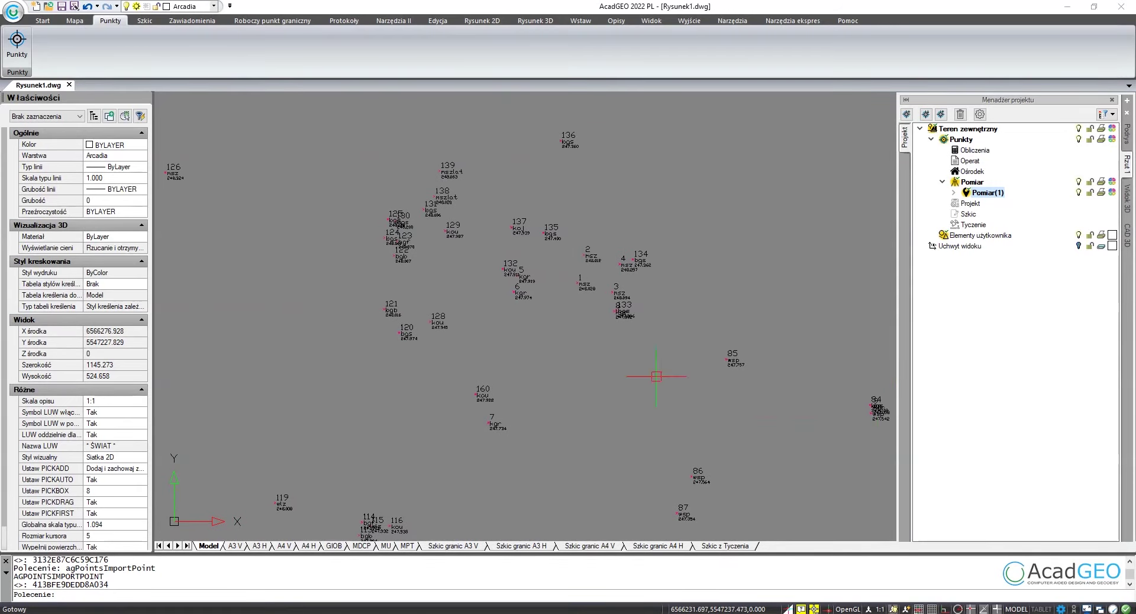
scroll(484, 290, "up", 2)
scroll(611, 231, "up", 2)
mouse_move(611, 231)
middle_mouse_down()
mouse_move(540, 295)
mouse_move(501, 309)
middle_mouse_up()
left_click(980, 115)
mouse_move(641, 145)
left_mouse_down()
mouse_move(654, 158)
mouse_move(824, 119)
left_mouse_up()
left_click(750, 188)
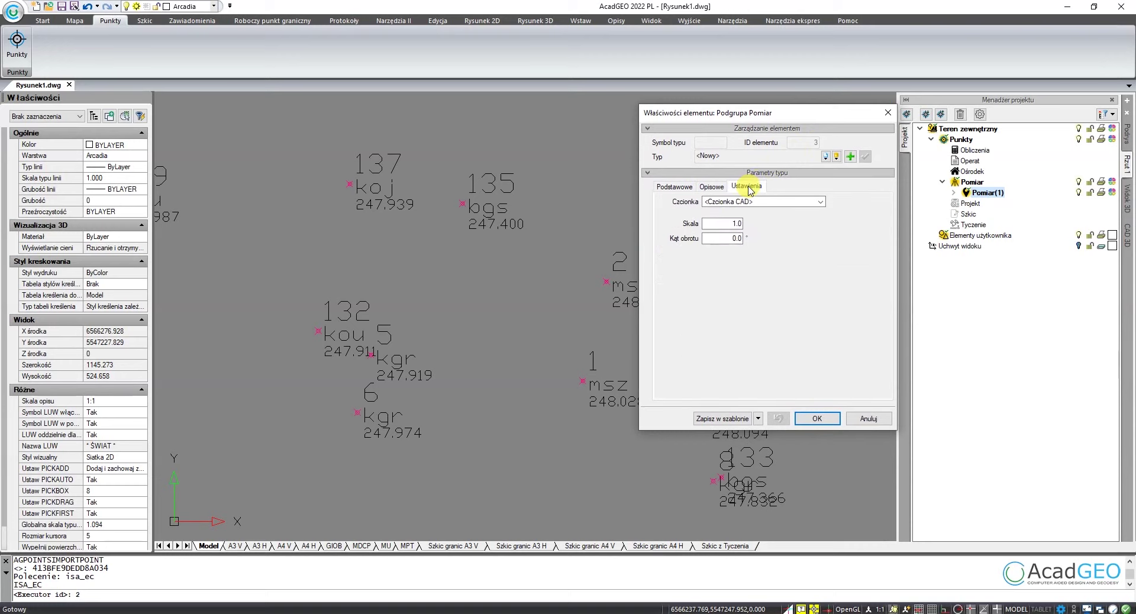
Set the Pomiar label font to Arial.
left_click(820, 202)
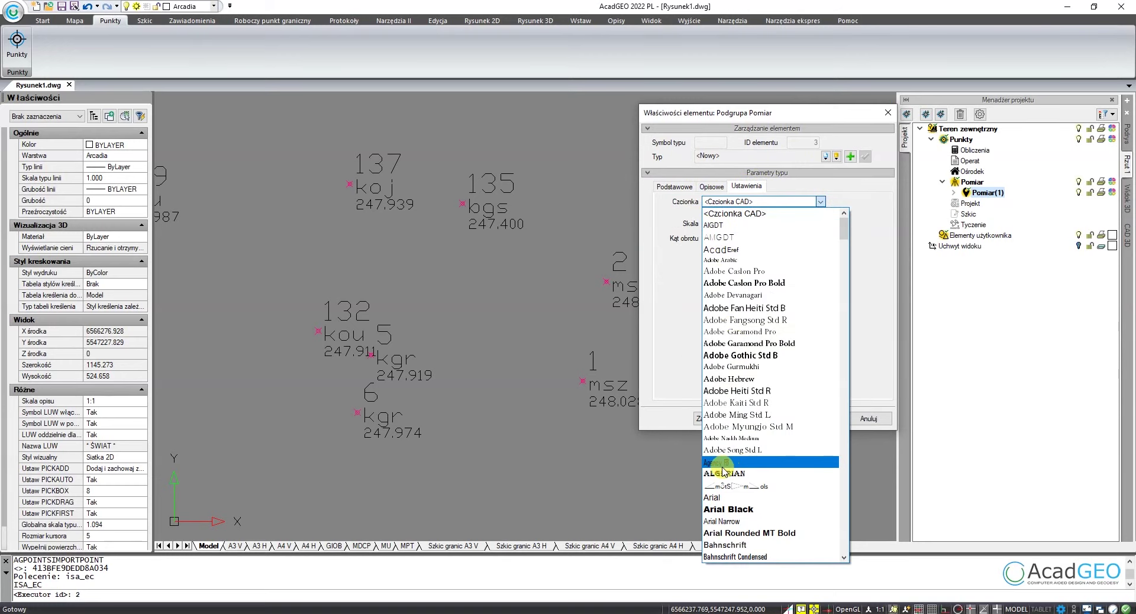
left_click(737, 498)
left_click(819, 419)
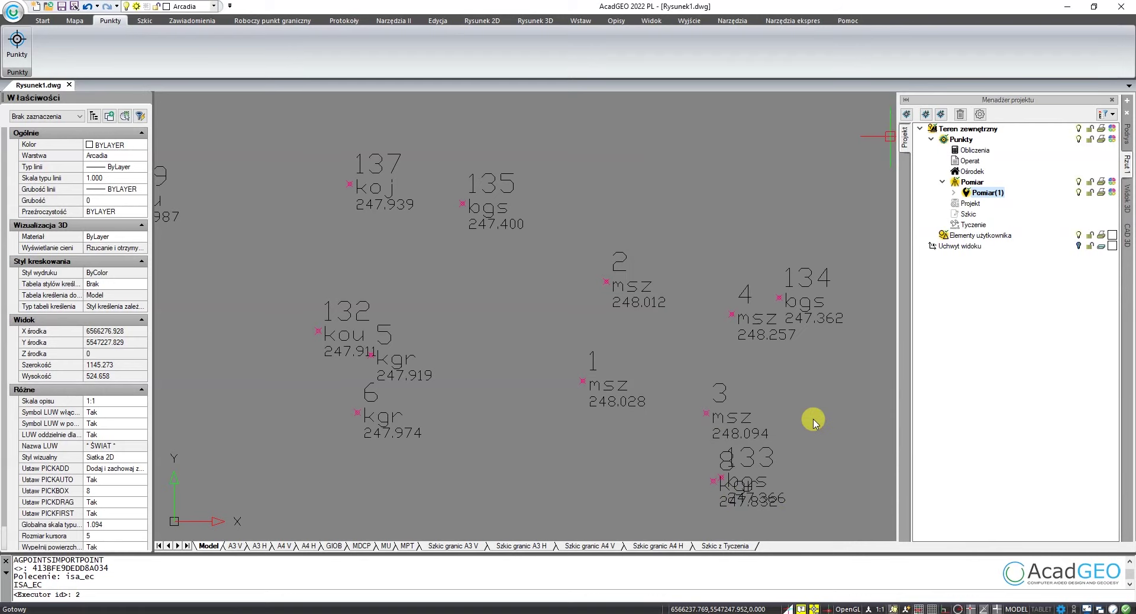
scroll(495, 254, "down", 3)
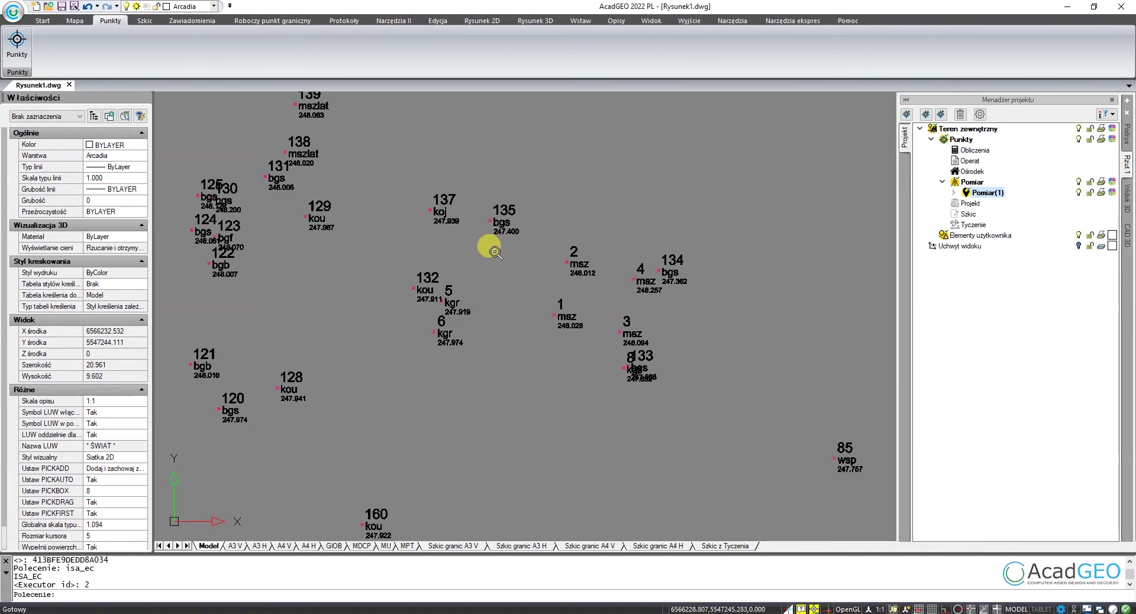
scroll(494, 253, "up", 3)
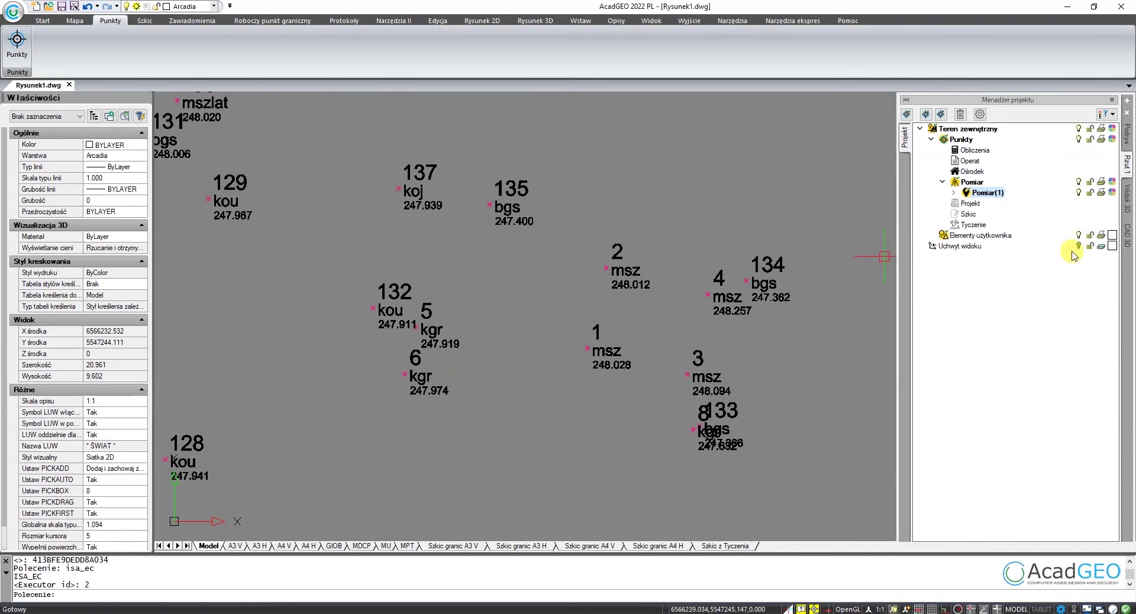
Switch the Pomiar labels back to the default CAD font and reduce their scale.
left_click(981, 116)
left_click(550, 234)
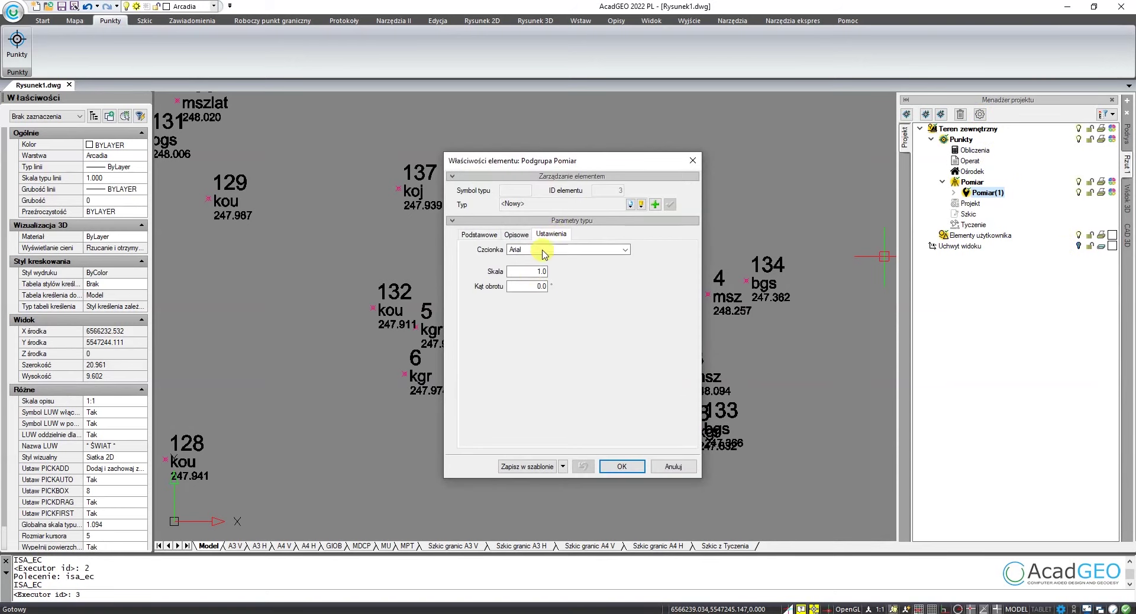
left_click(626, 250)
scroll(639, 272, "up", 4)
scroll(639, 272, "up", 3)
scroll(642, 274, "up", 1)
left_click(580, 262)
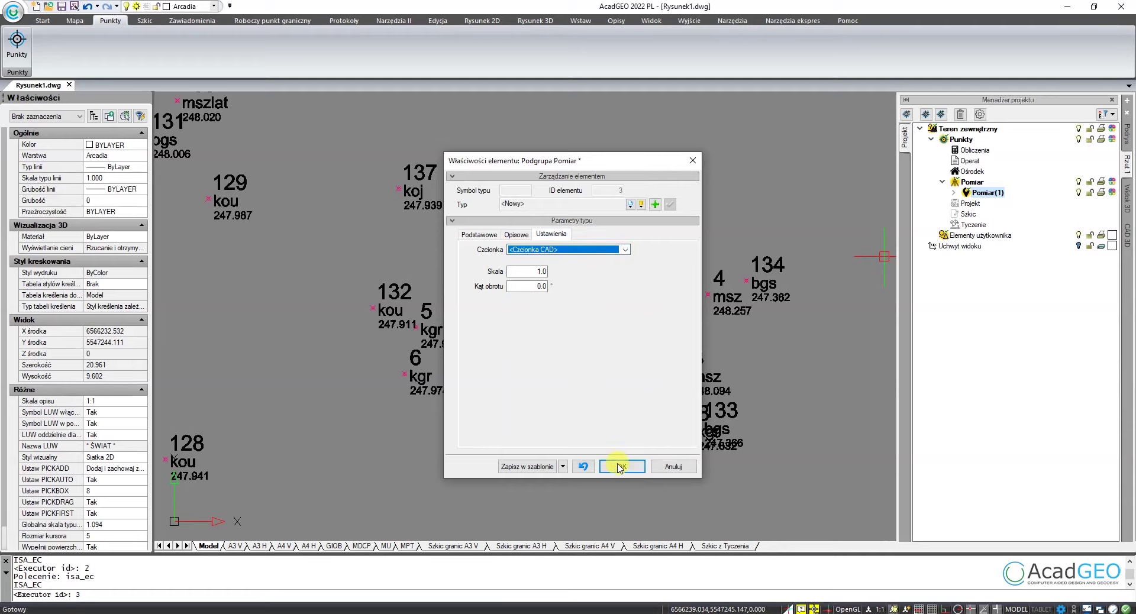
left_click(538, 271)
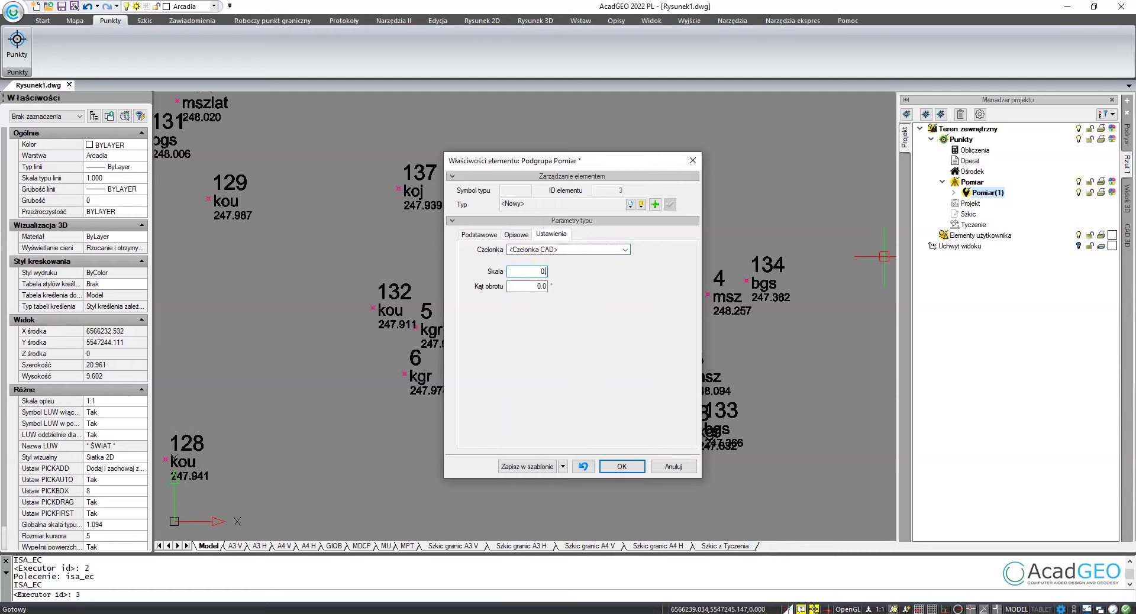
type(".5")
left_click(622, 467)
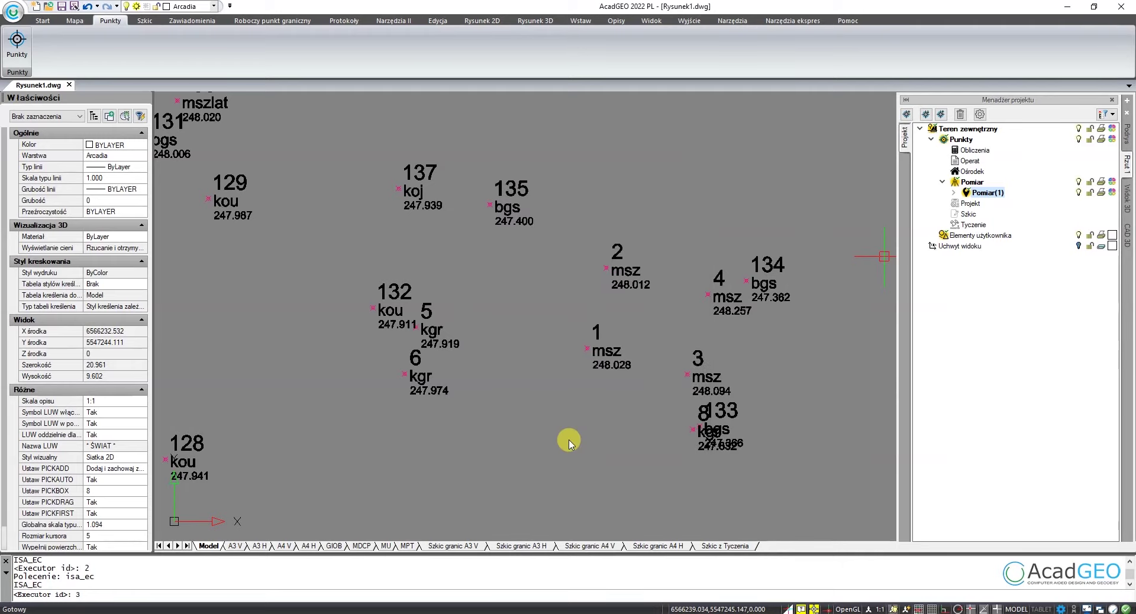
scroll(502, 327, "down", 1)
scroll(500, 329, "down", 1)
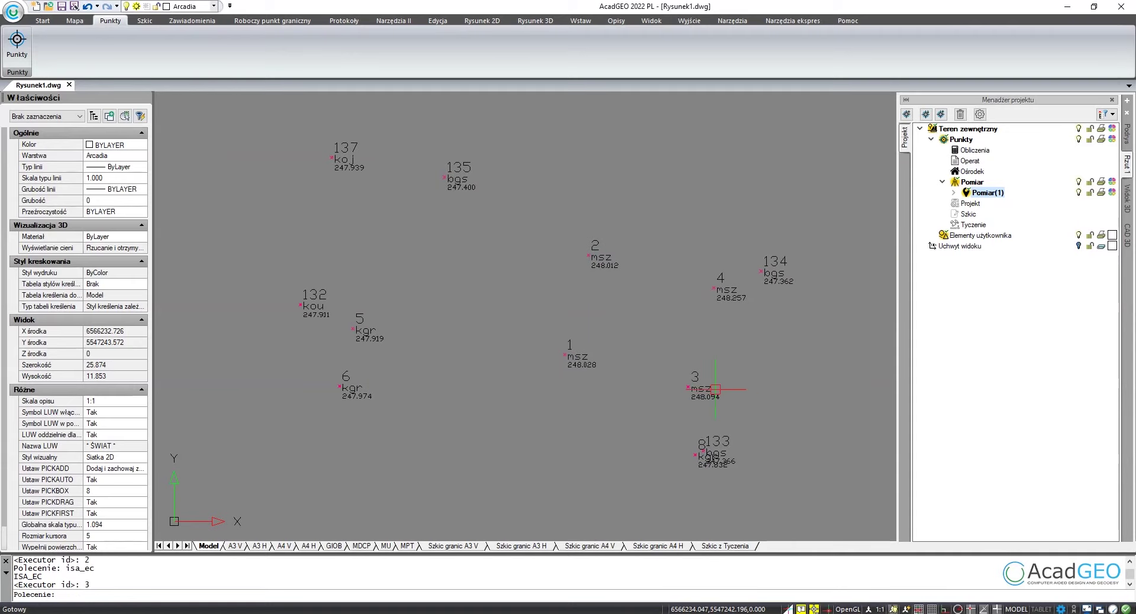
Move point 8's number label to the left, clear of point 133.
scroll(703, 467, "up", 3)
scroll(700, 467, "down", 1)
scroll(698, 355, "up", 3)
left_click(710, 315)
left_click(708, 319)
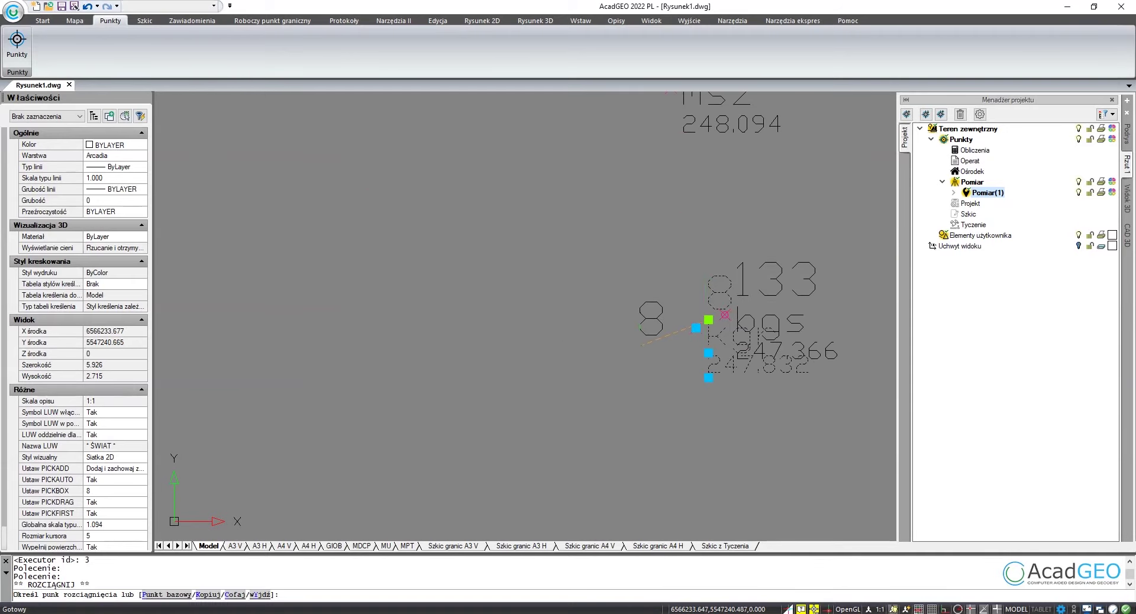
left_click(654, 347)
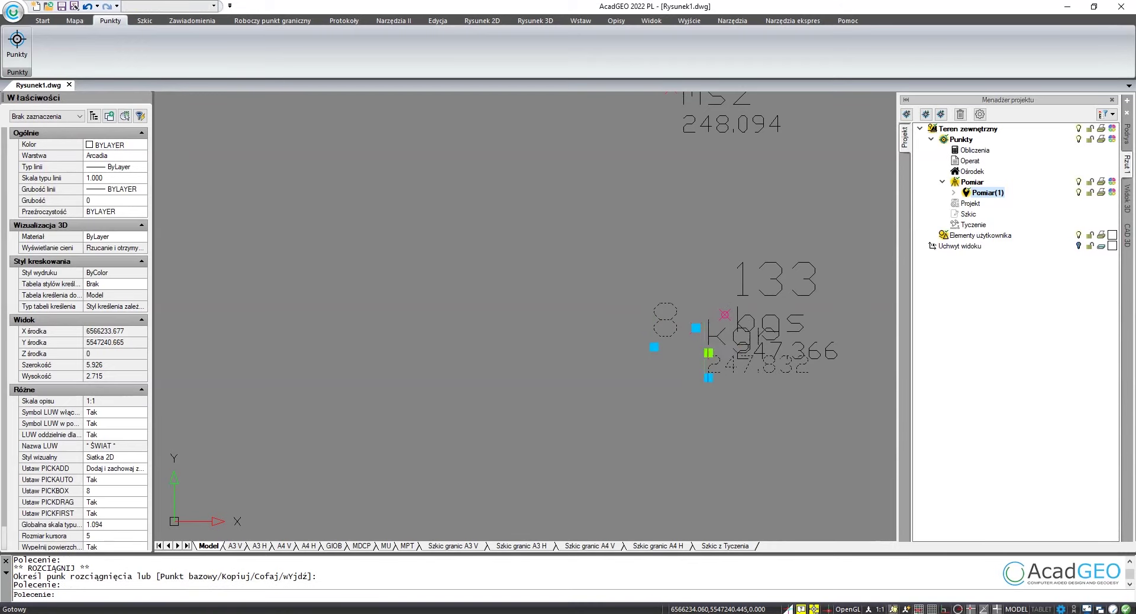
Move point 8's kgr and 247.832 labels below it, then expand Pomiar(1)'s label groups.
left_click(708, 353)
left_click(612, 385)
left_click(757, 364)
left_click(732, 377)
left_click(593, 423)
scroll(634, 414, "down", 5)
middle_click_drag(502, 332, 559, 408)
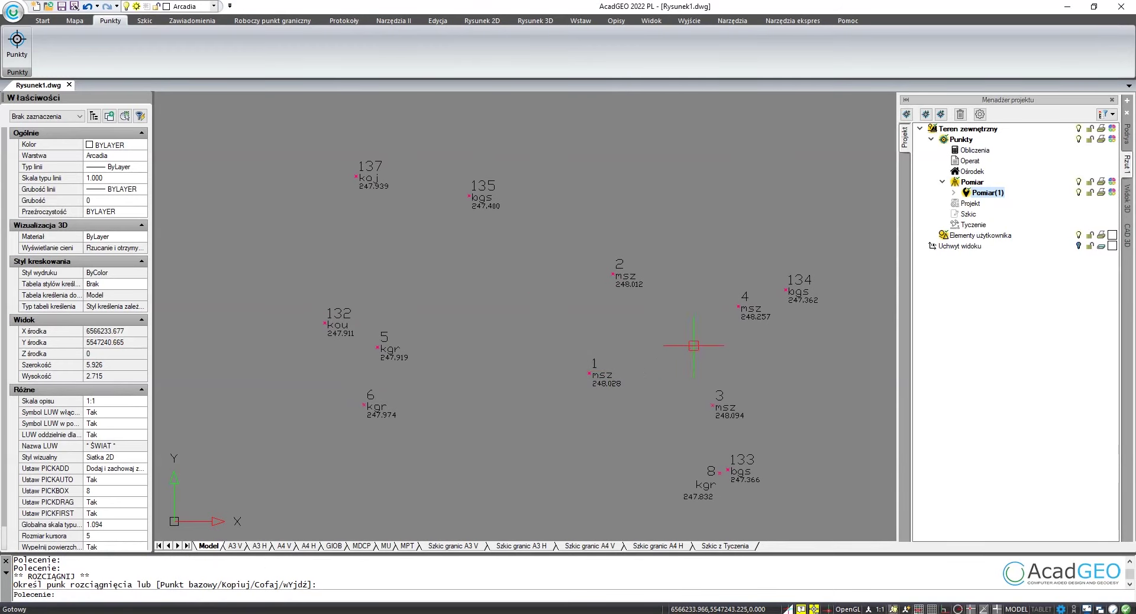
left_click(954, 193)
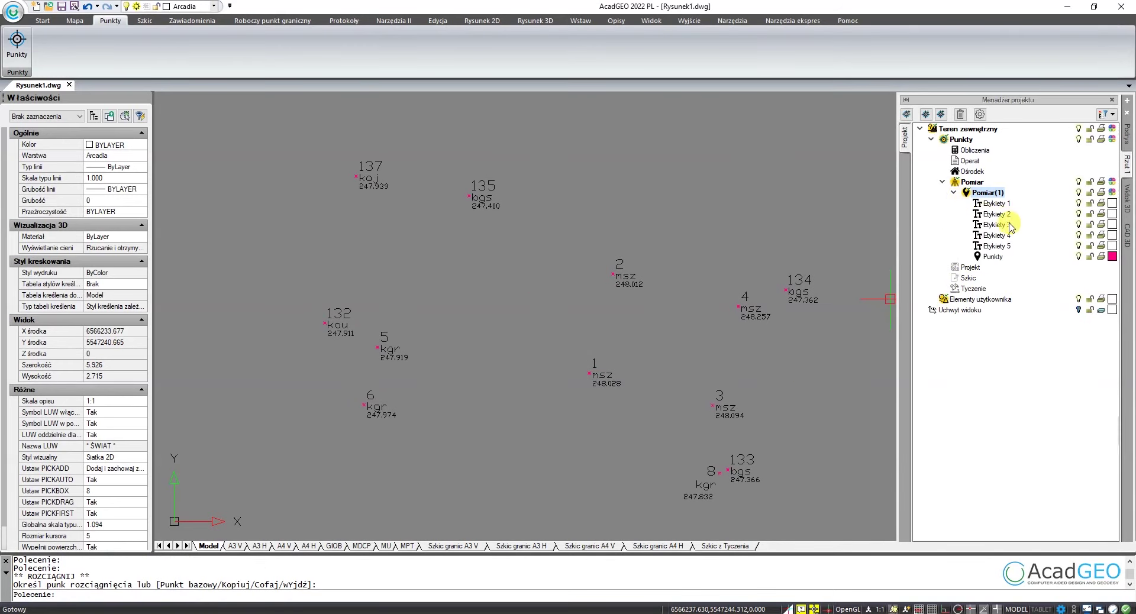
Set label colours: Etykiety 2 codes cyan, Etykiety 3 heights green, Etykiety 1 numbers red.
left_click(1112, 213)
left_click(1104, 228)
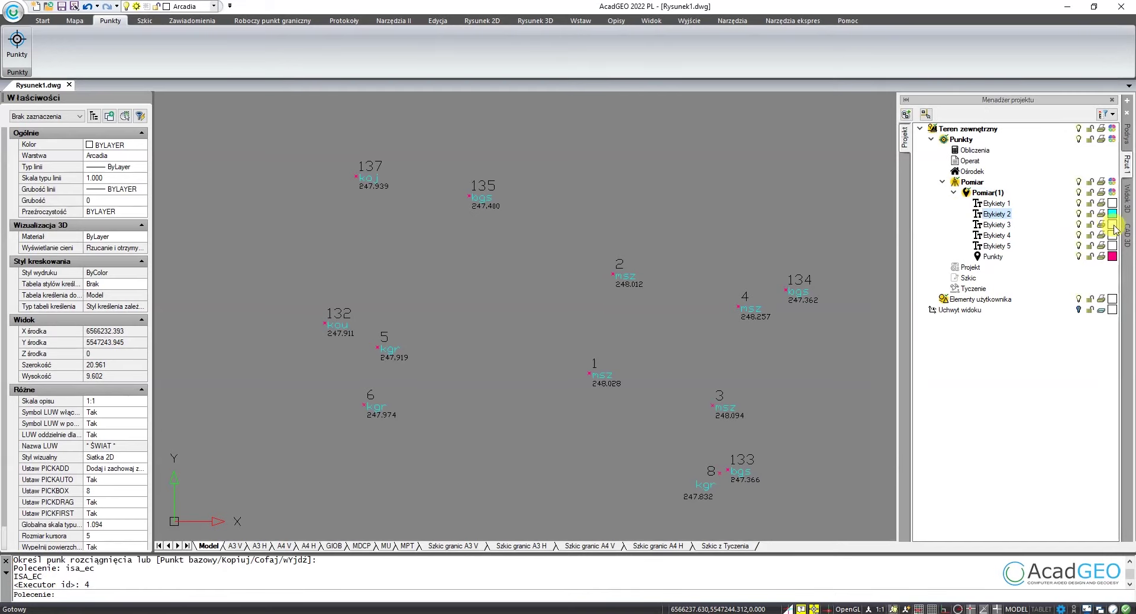
left_click(1112, 225)
left_click(1093, 239)
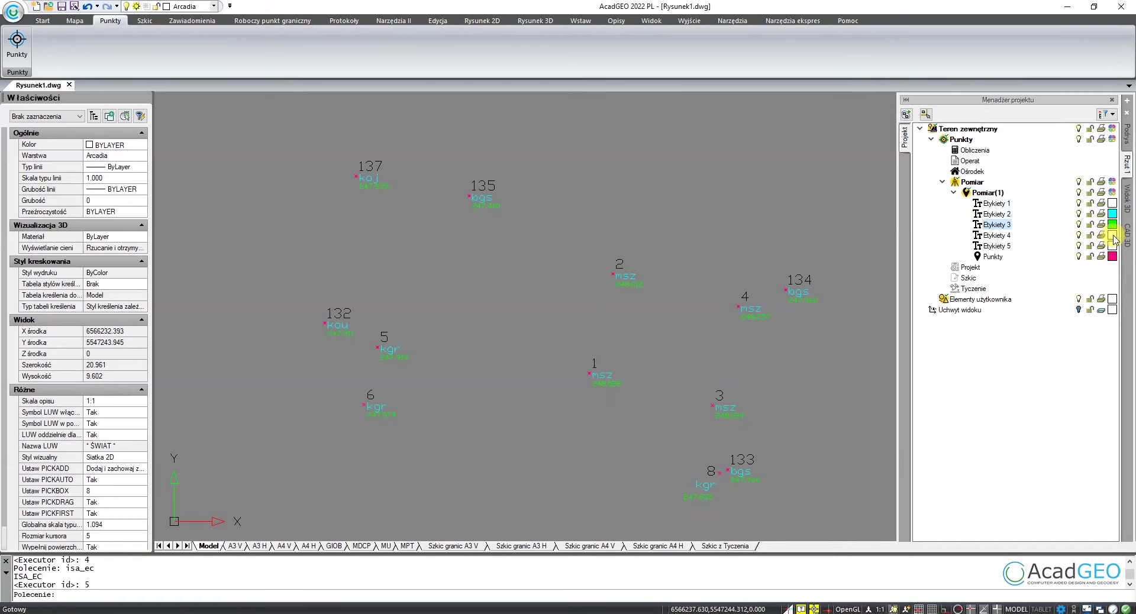
left_click(1113, 203)
left_click(1069, 219)
Recentre the view on the labelled points and select the Pomiar(1) point group.
scroll(521, 237, "down", 4)
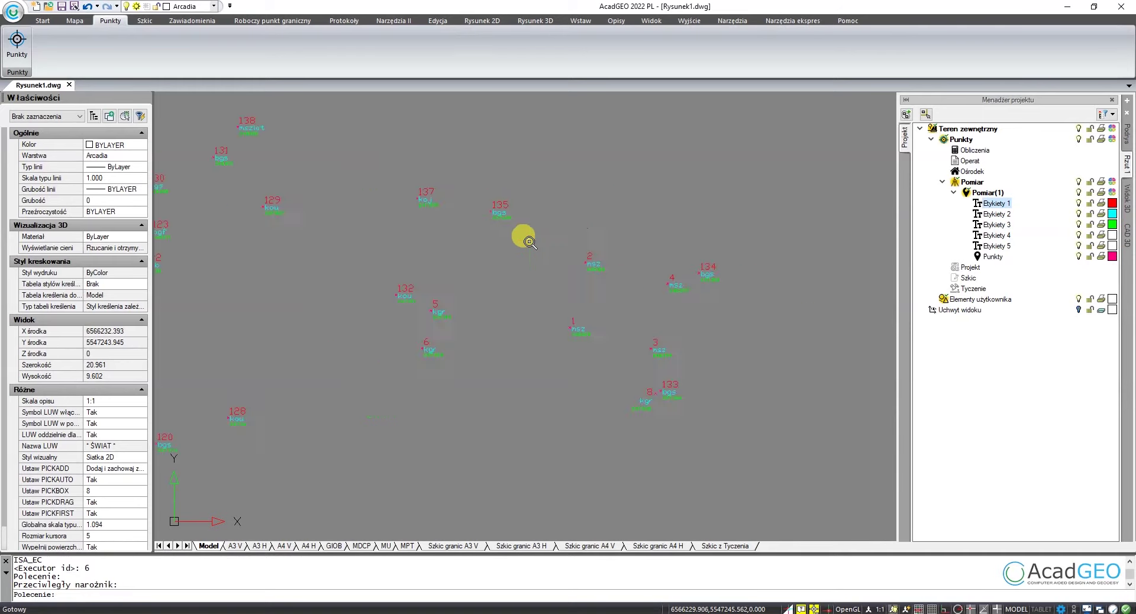
scroll(659, 250, "up", 2)
middle_click_drag(671, 243, 658, 250)
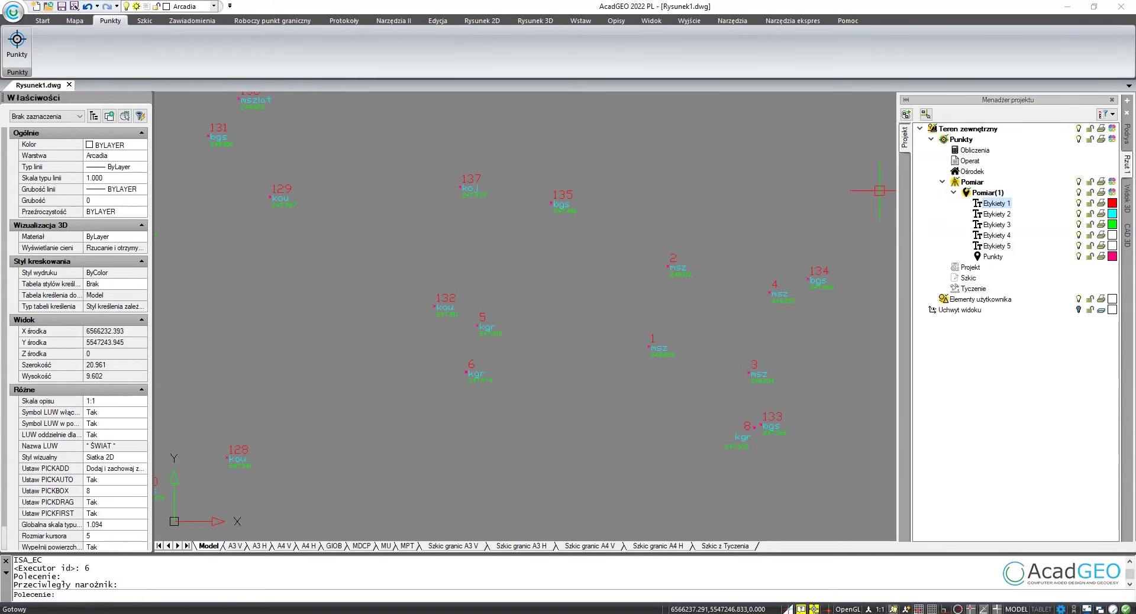
left_click(986, 192)
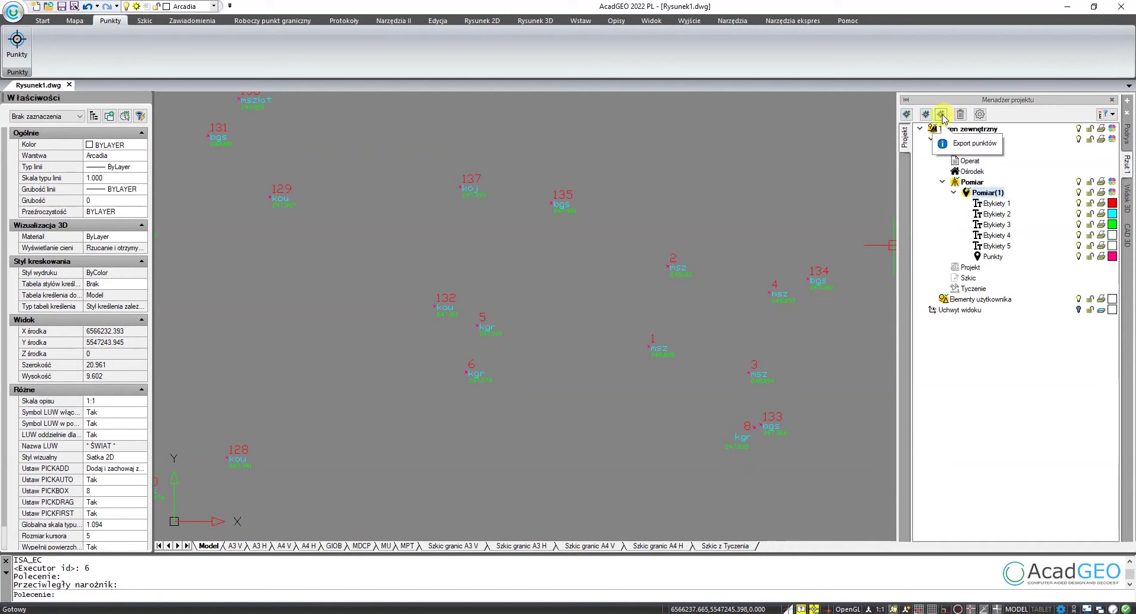
Set the Pomiar(1) point export format to number, X, Y.
left_click(943, 116)
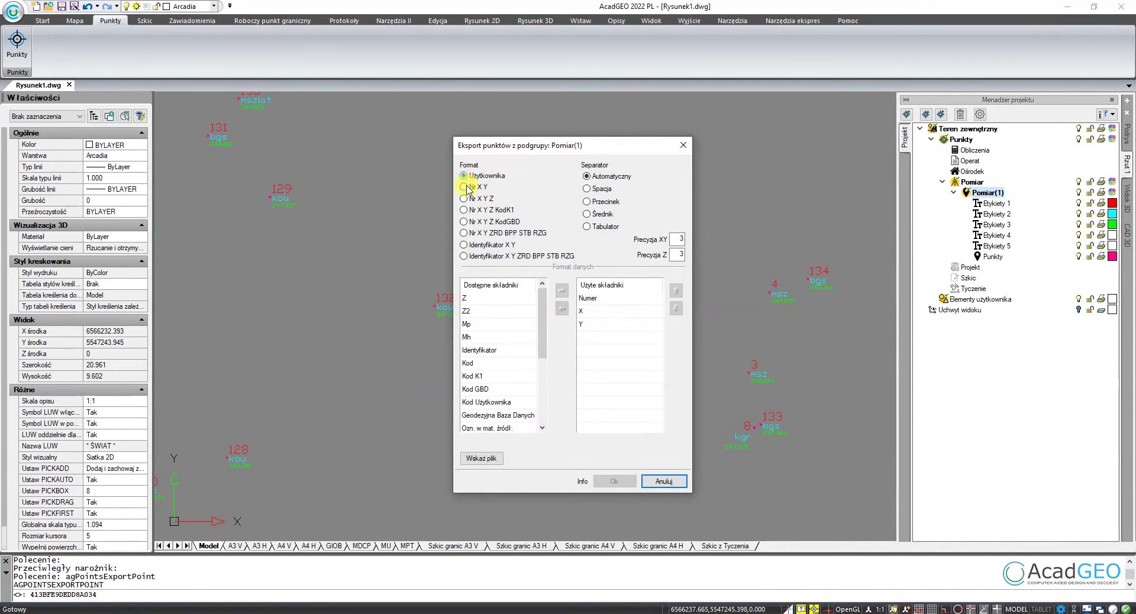
left_click(466, 188)
left_click(604, 300)
left_click(604, 310)
left_click(604, 324)
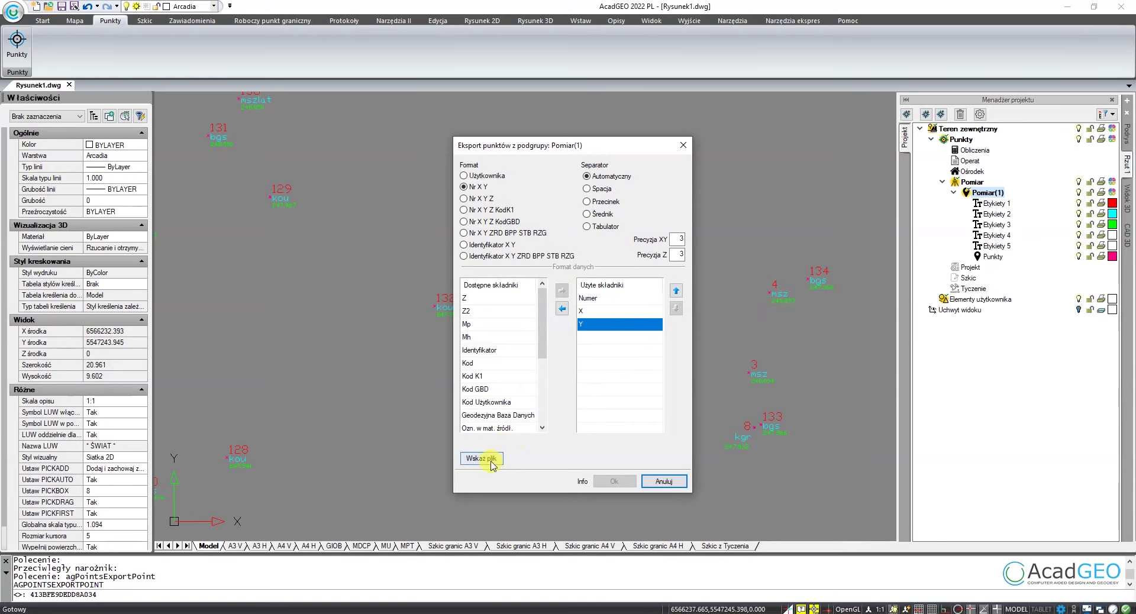
Export the points to eksport punktow.txt in the 01. Punkty folder.
left_click(491, 464)
left_click(518, 435)
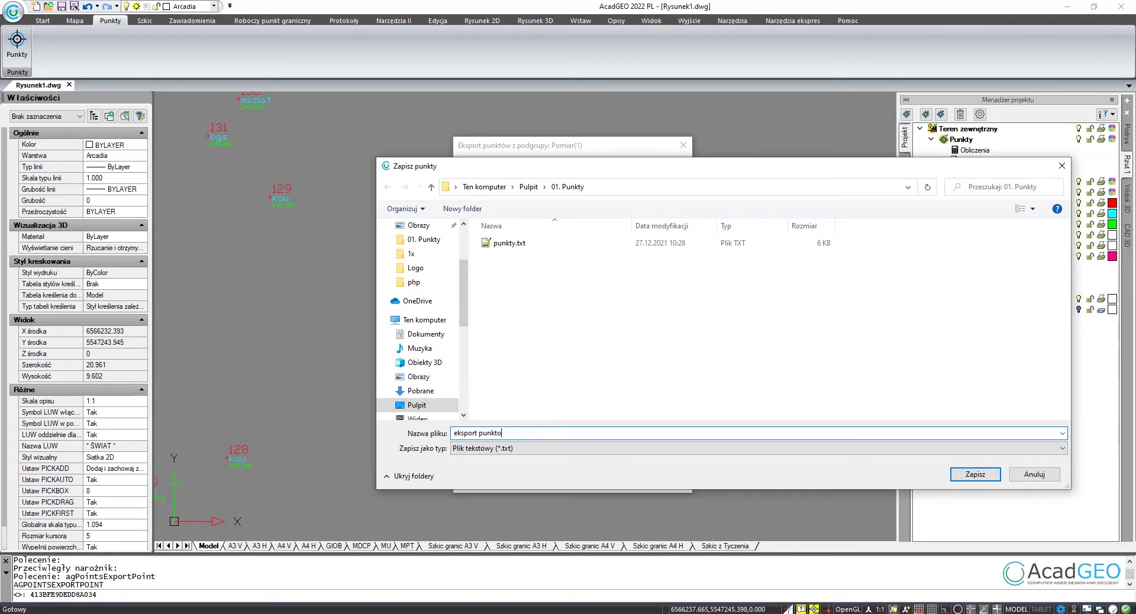
left_click(961, 475)
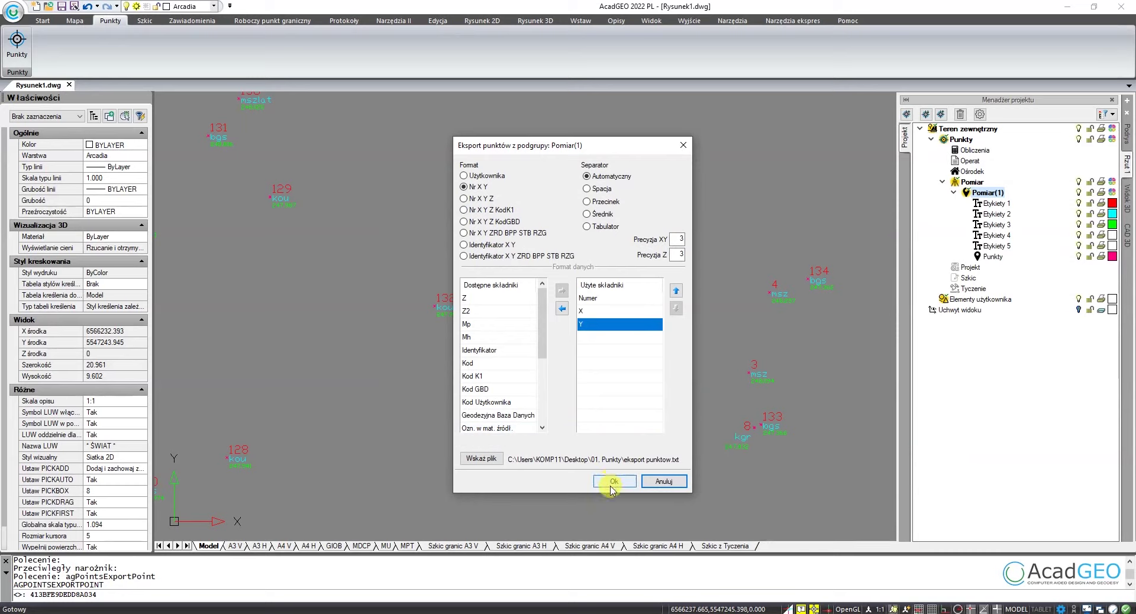
left_click(613, 484)
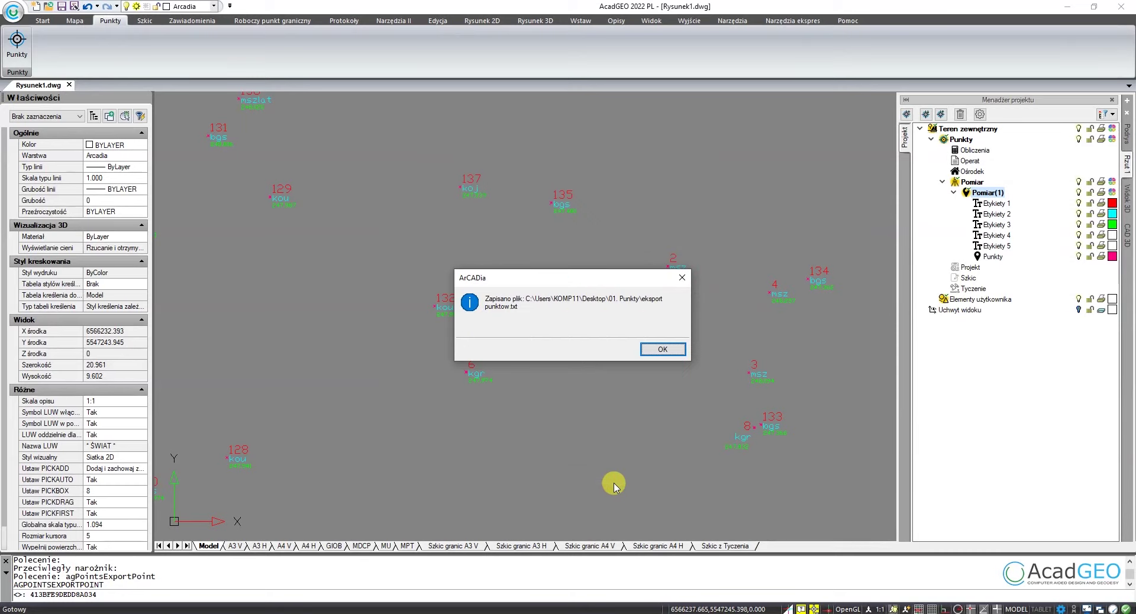
left_click(673, 350)
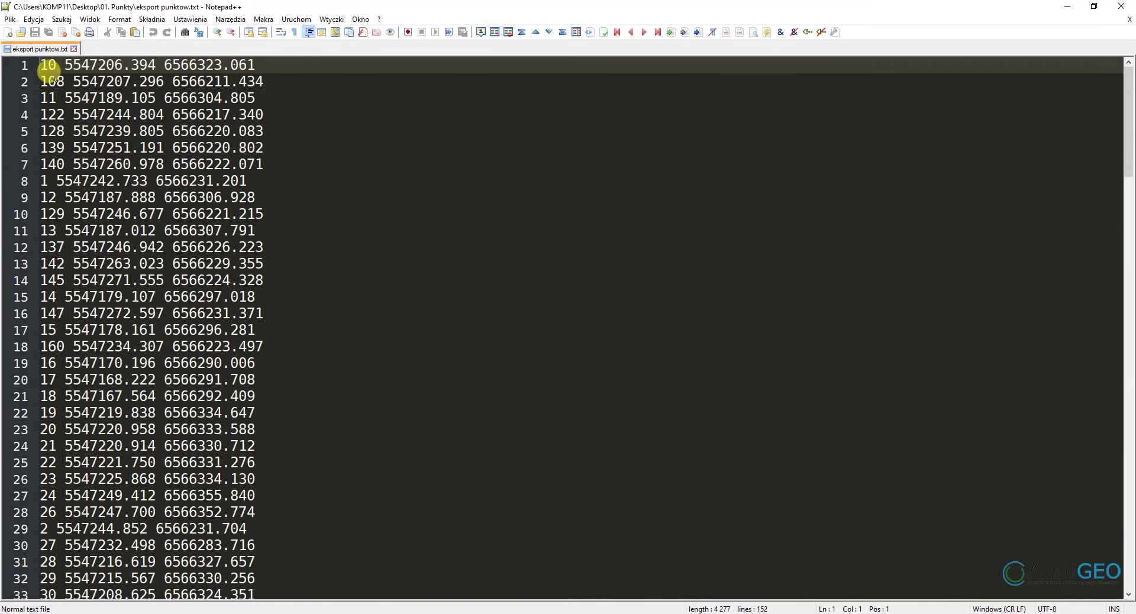
Check the exported point list in eksport punktow.txt, then close Notepad++.
left_click(197, 67)
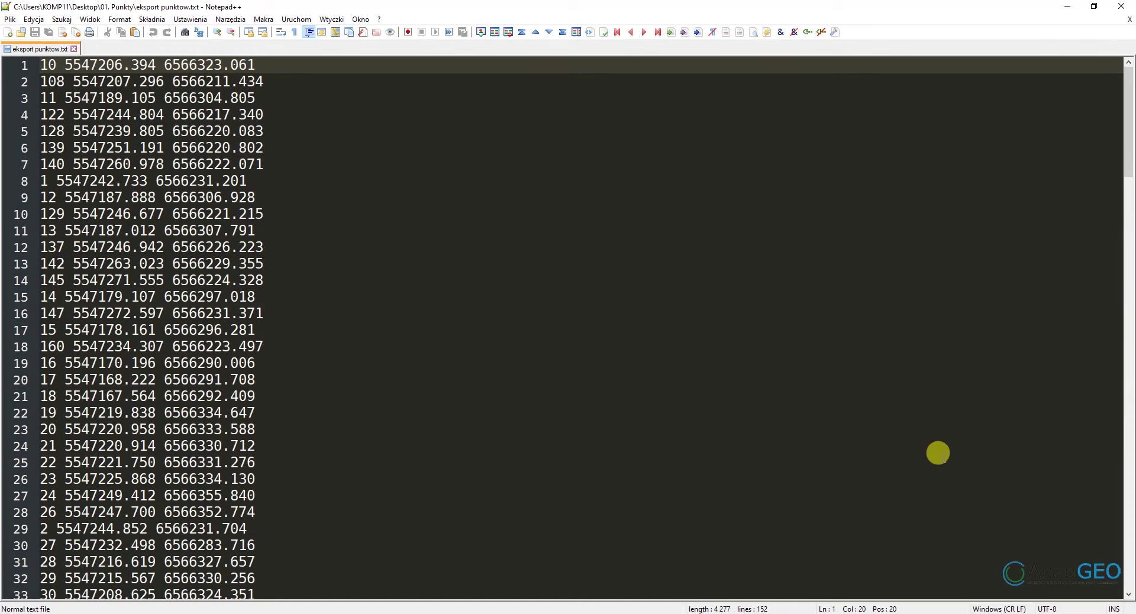
left_click(1130, 19)
left_click(1068, 6)
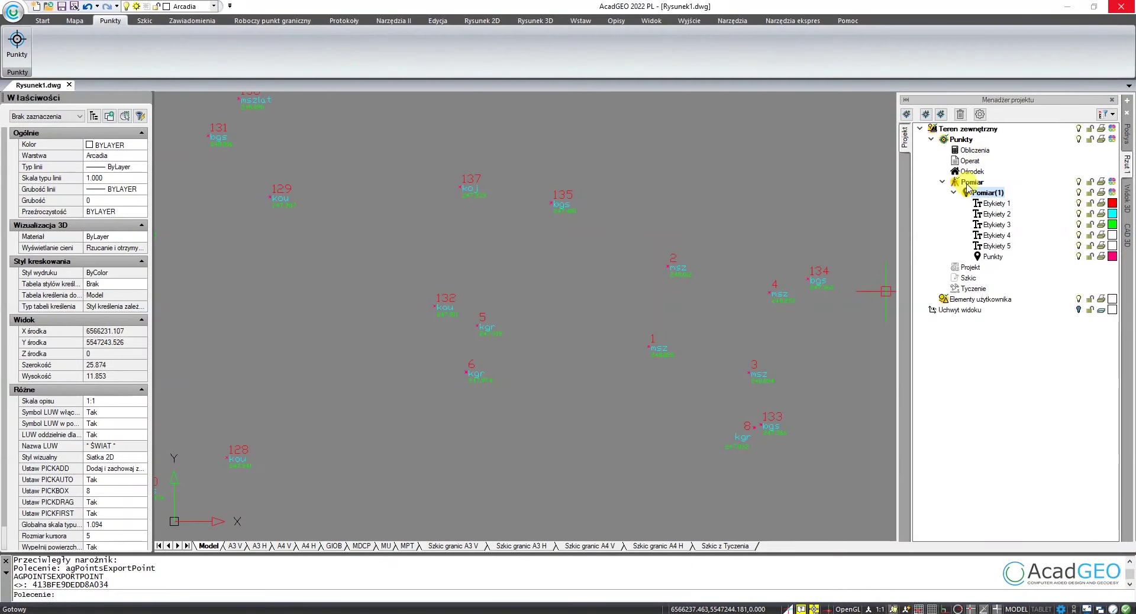
Add height Z and the Kod code column to the point export columns.
left_click(942, 114)
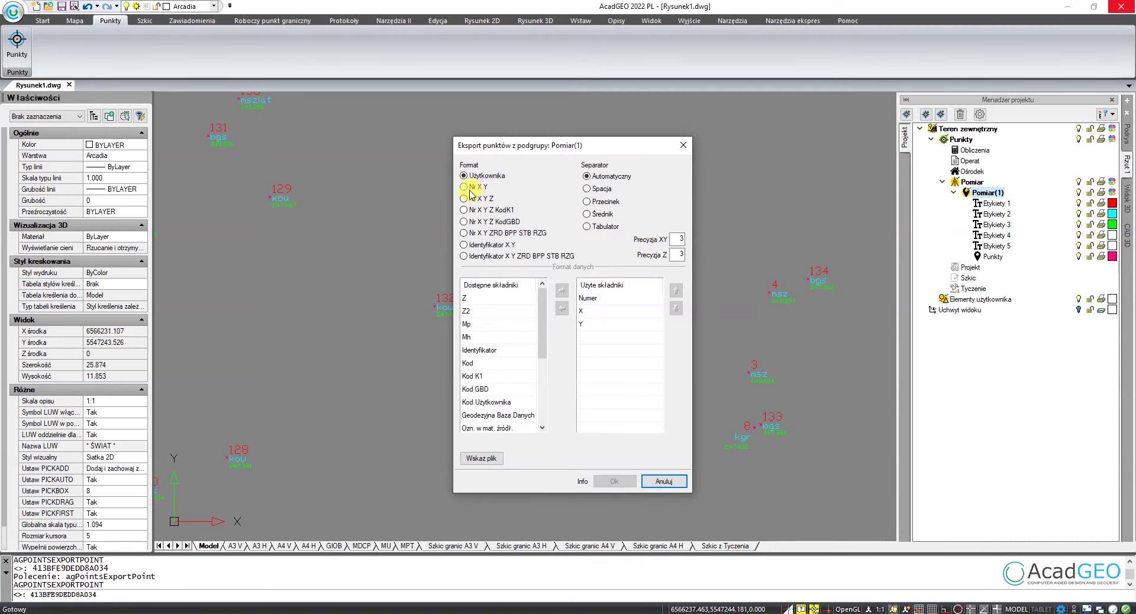
left_click(480, 363)
left_click(472, 297)
left_click(562, 290)
left_click(519, 351)
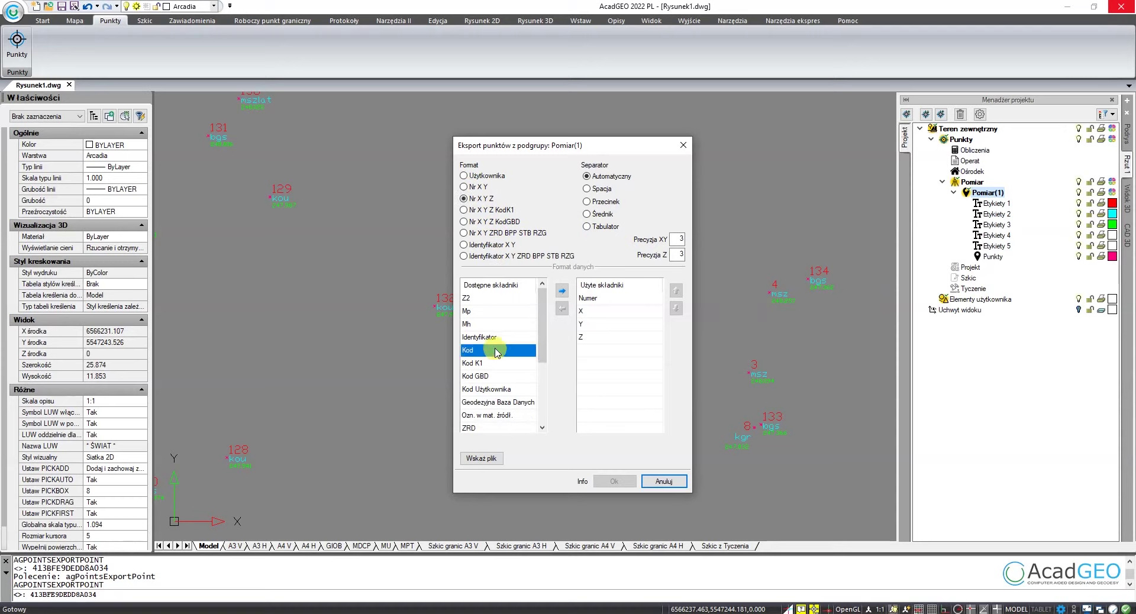
left_click(562, 290)
Overwrite eksport punktow.txt with the number, X, Y, Z and code export.
left_click(471, 459)
left_click(500, 243)
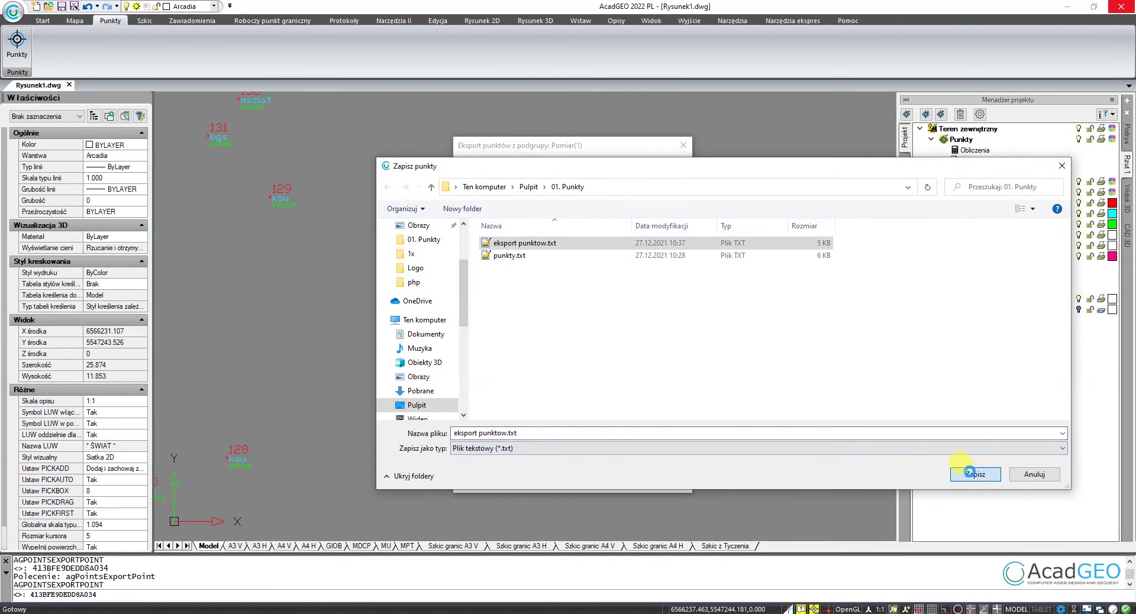
left_click(975, 474)
left_click(602, 315)
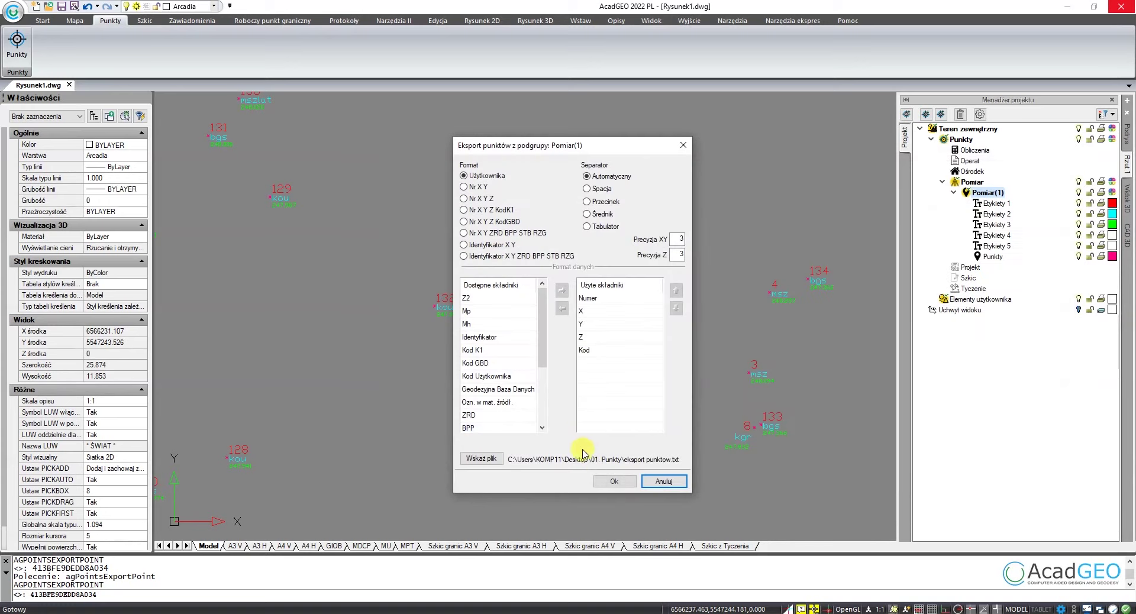
left_click(614, 483)
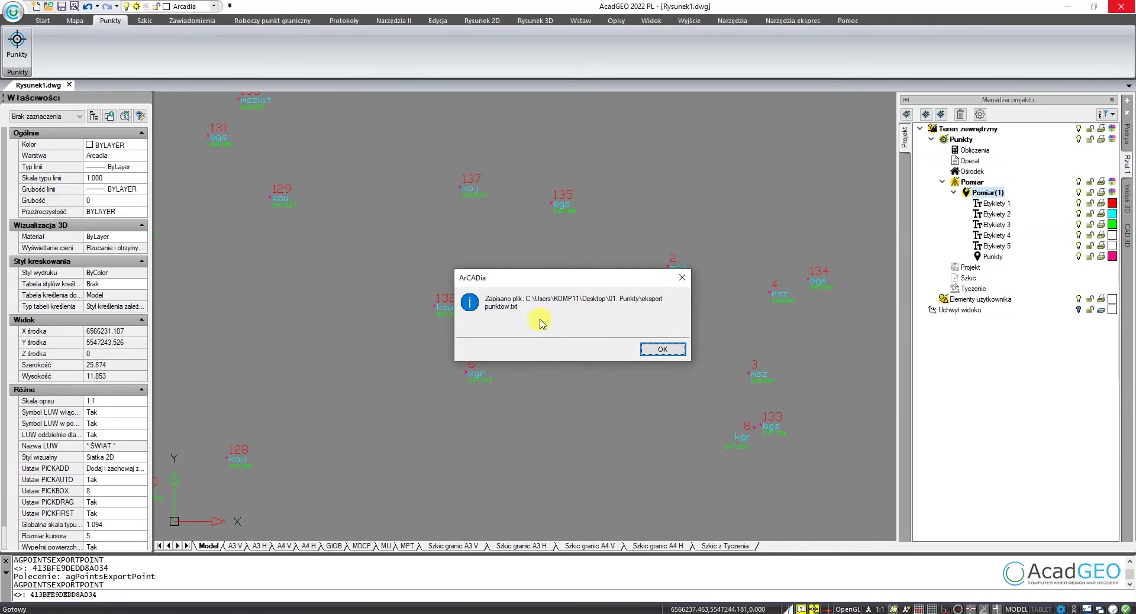
left_click(659, 352)
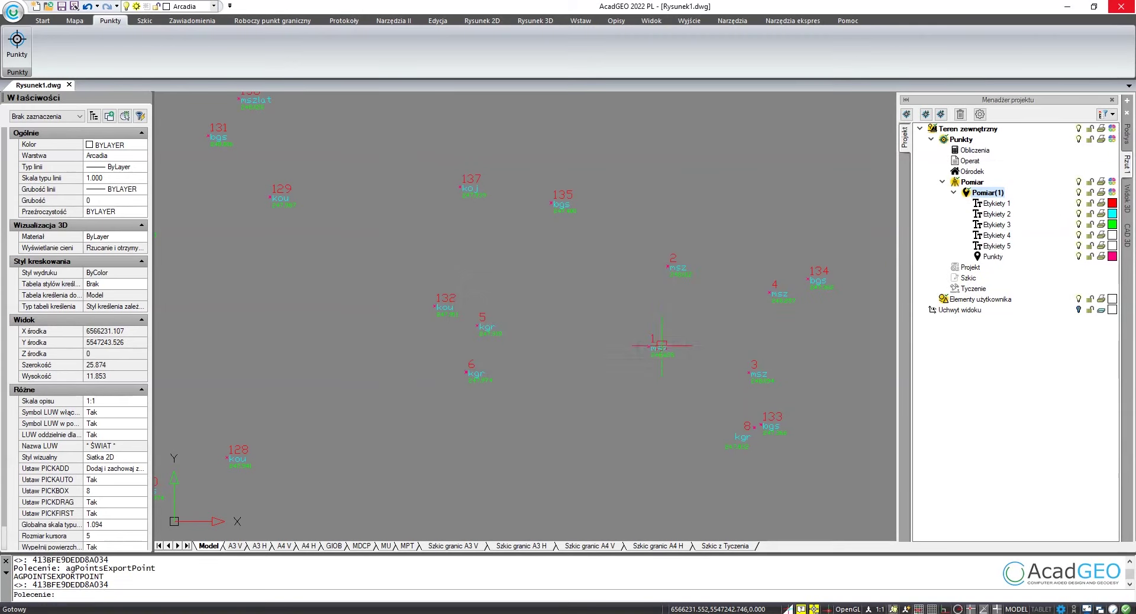